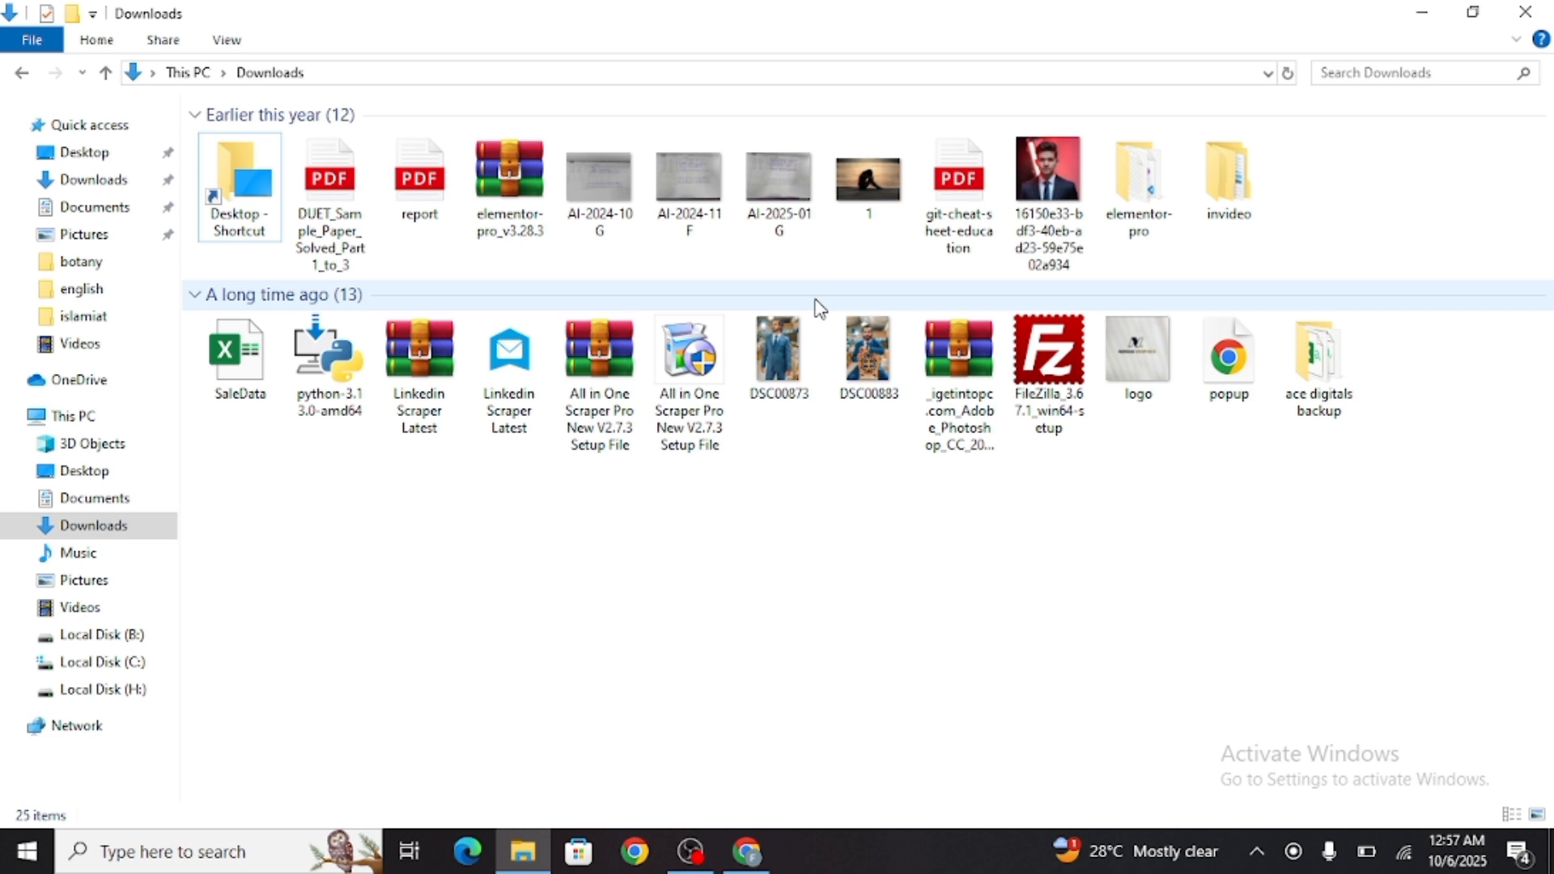
# Look through the Videos, Local Disk (B:) and Downloads folders for the website project files
pyautogui.click(81, 606)
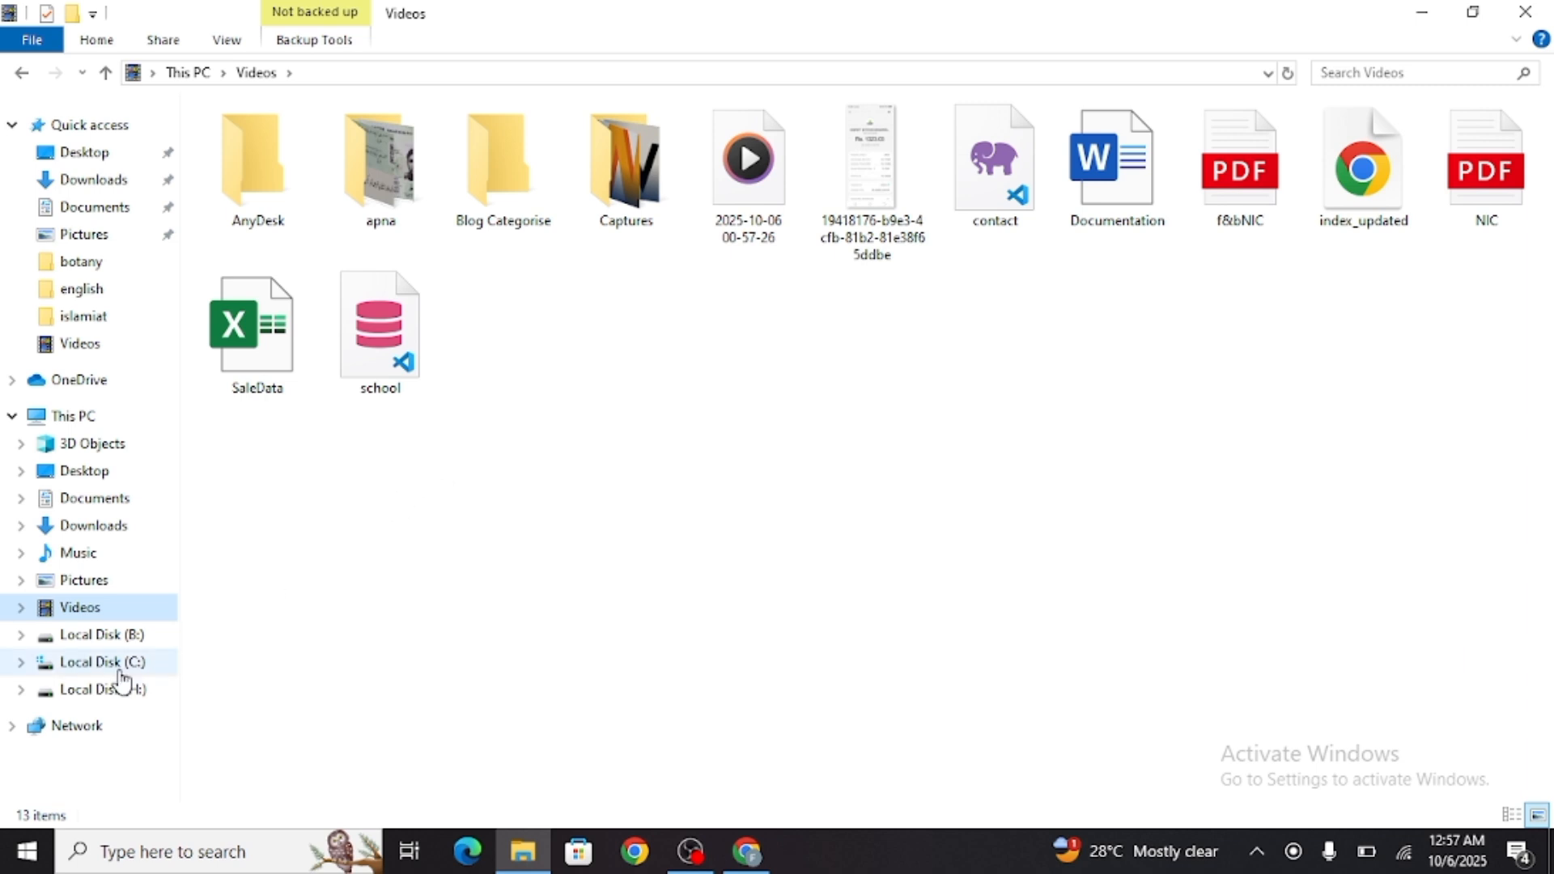
pyautogui.click(130, 636)
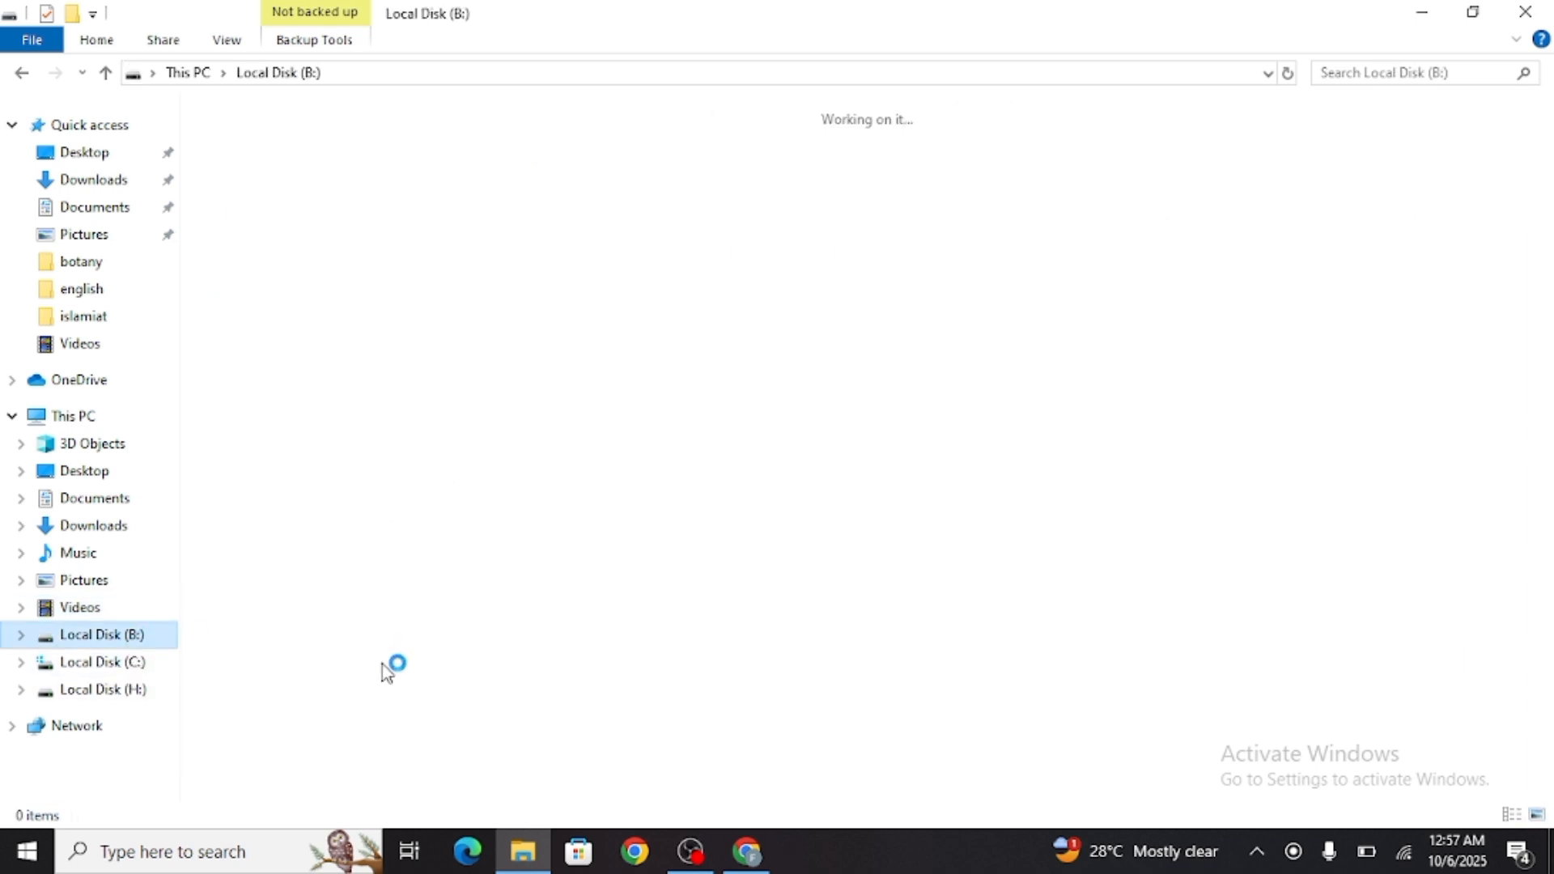
pyautogui.click(93, 527)
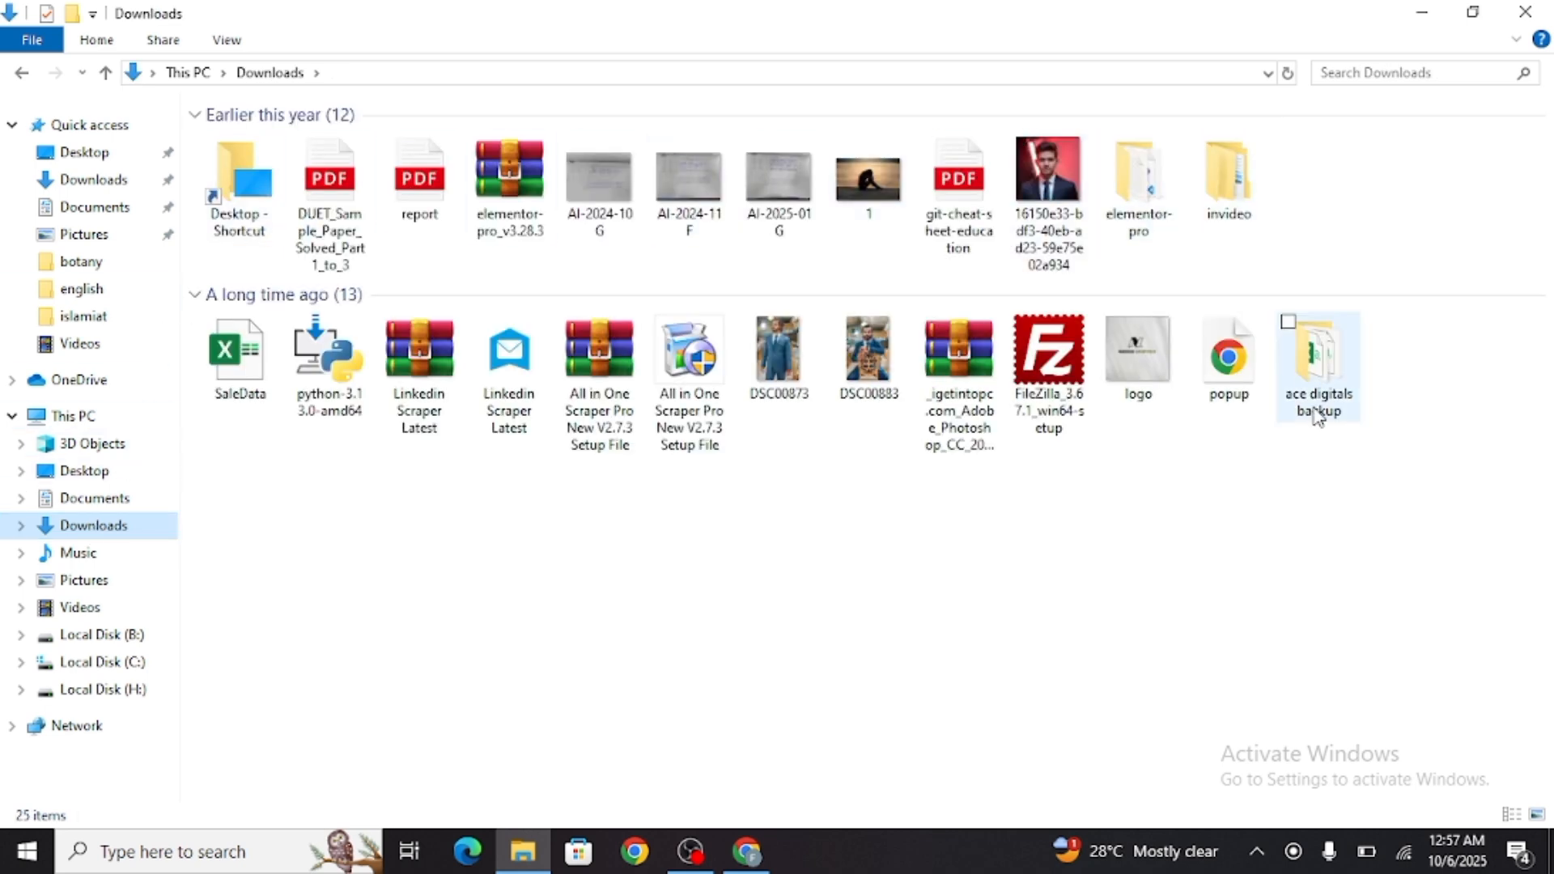
pyautogui.click(1422, 13)
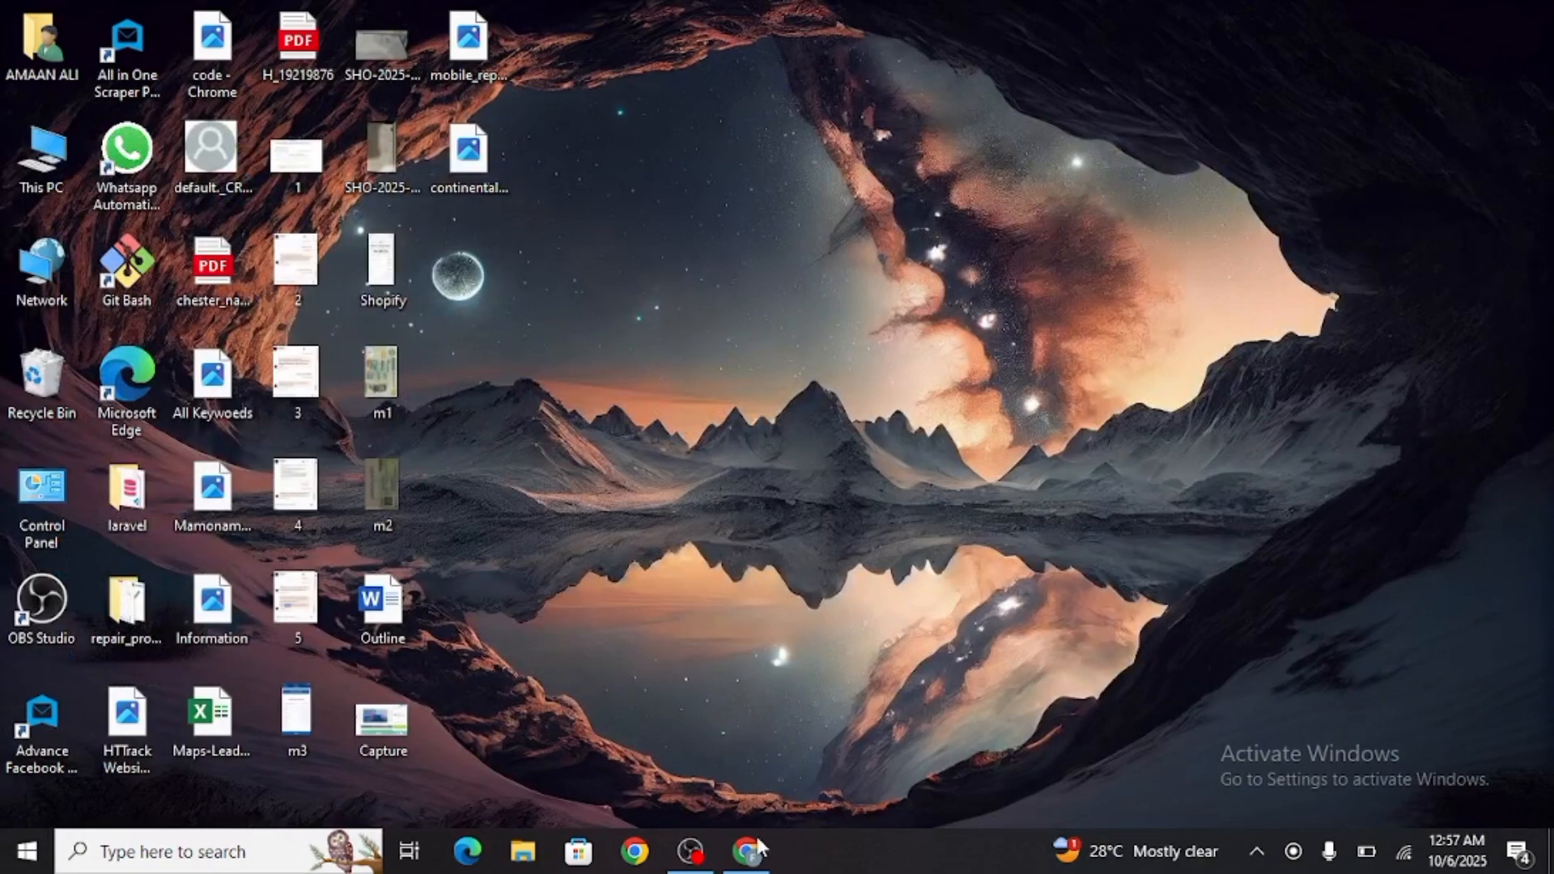
# Switch to Chrome's other profile and open the STD-Project folder inside Digital Marketing in Google Drive
pyautogui.click(748, 850)
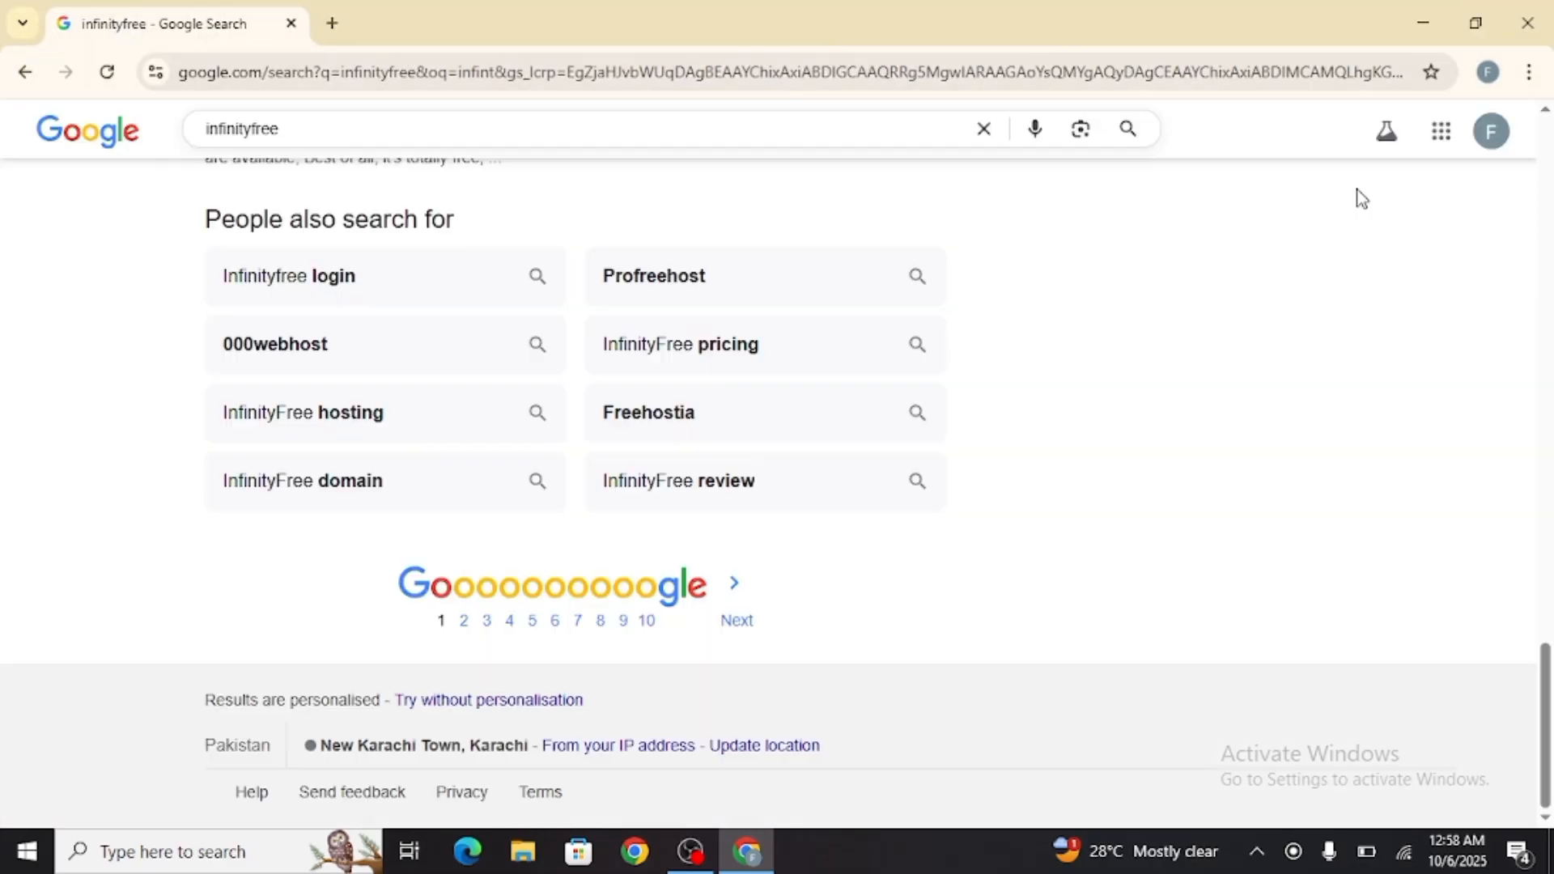
pyautogui.click(1487, 71)
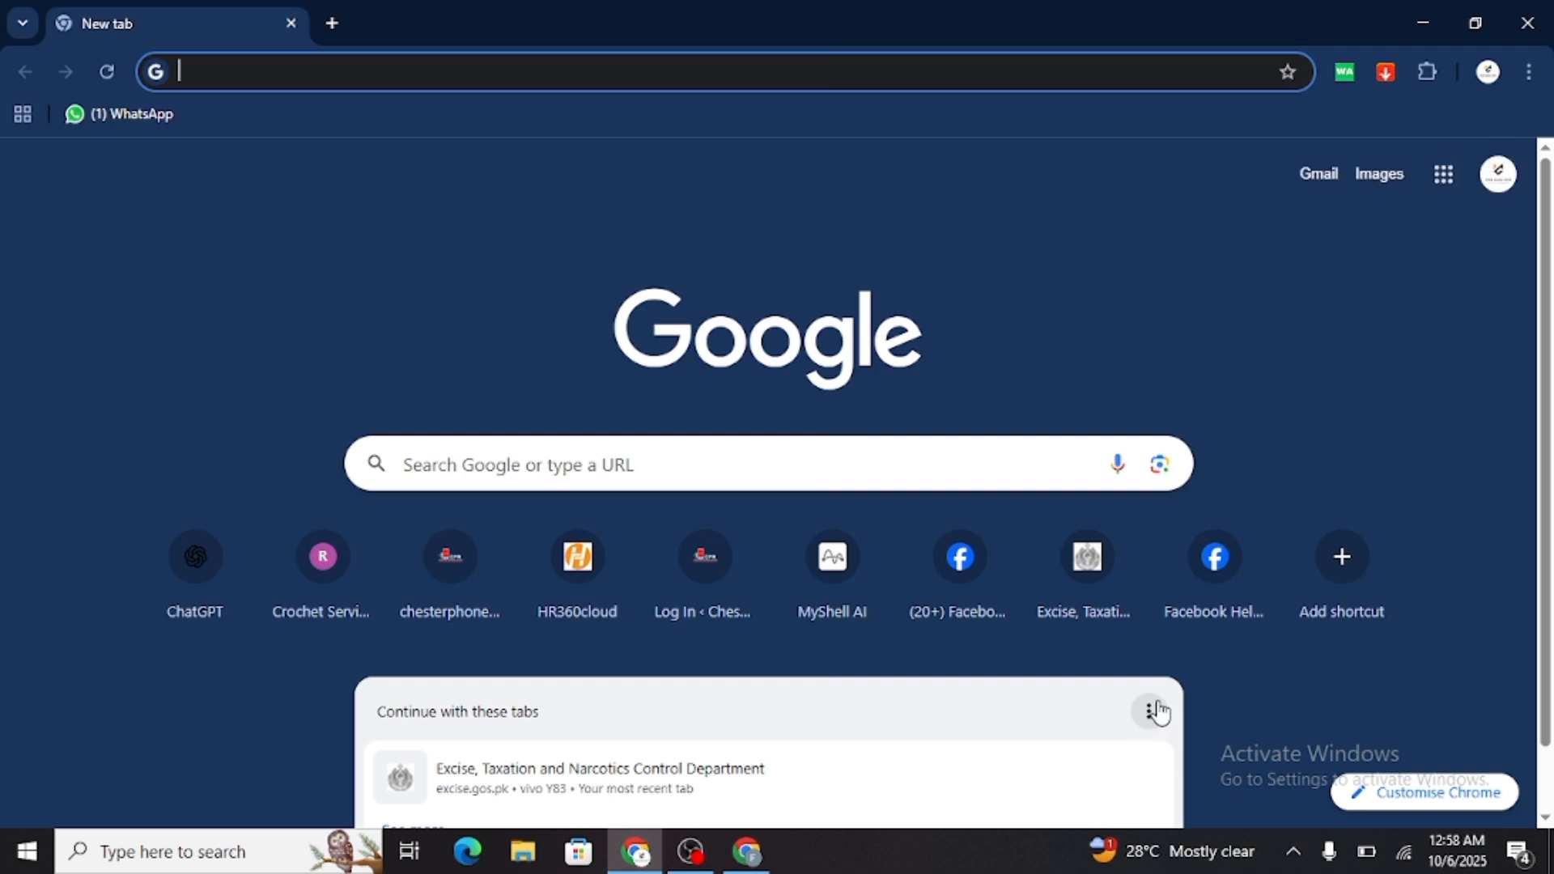
pyautogui.click(1444, 177)
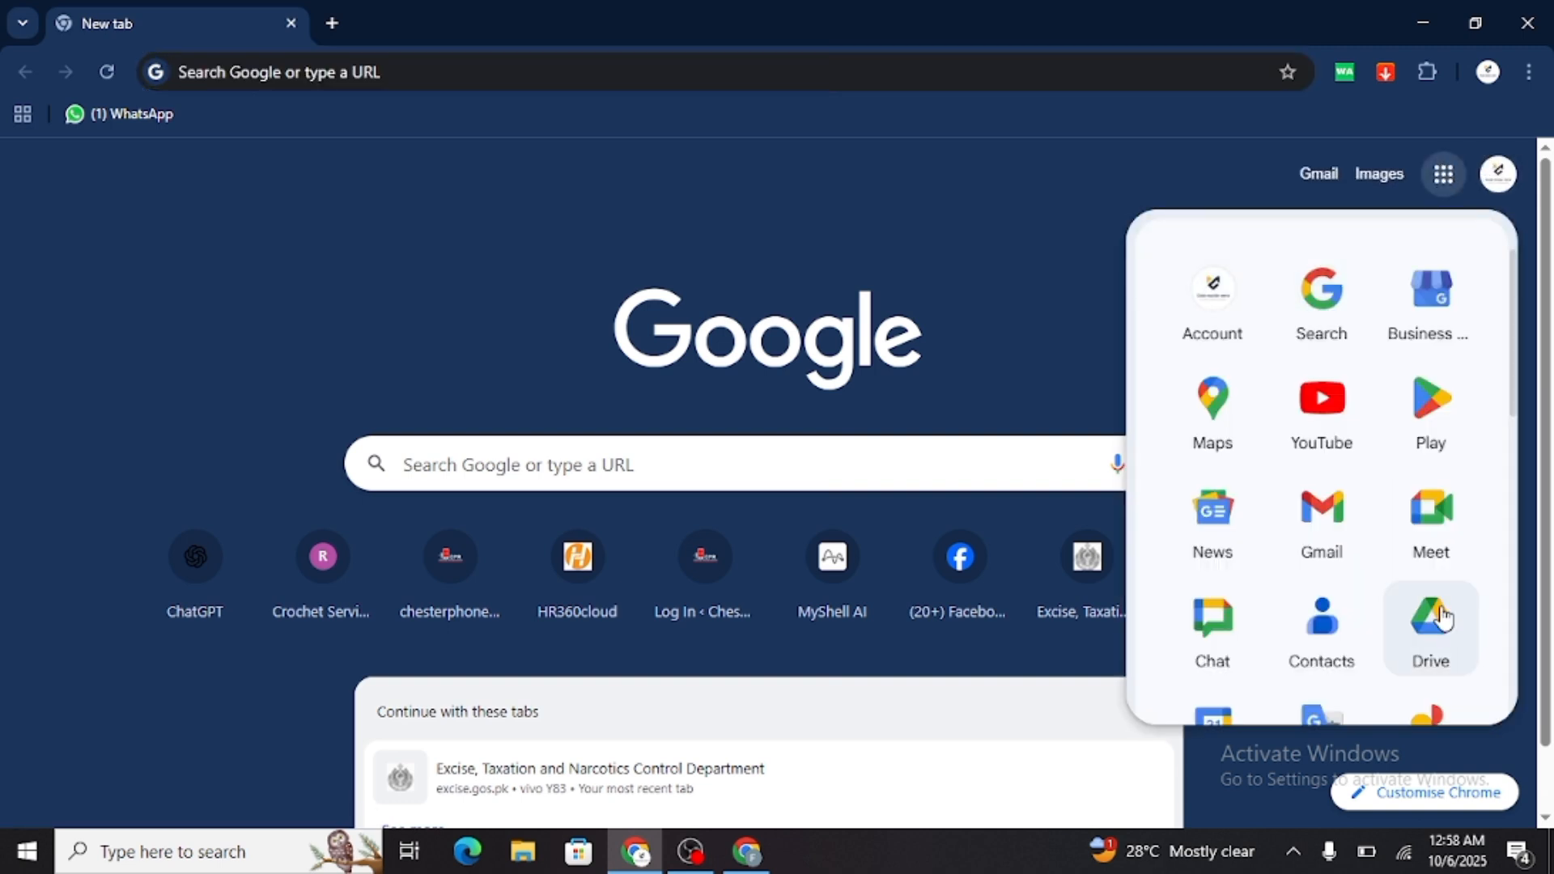
pyautogui.click(1431, 624)
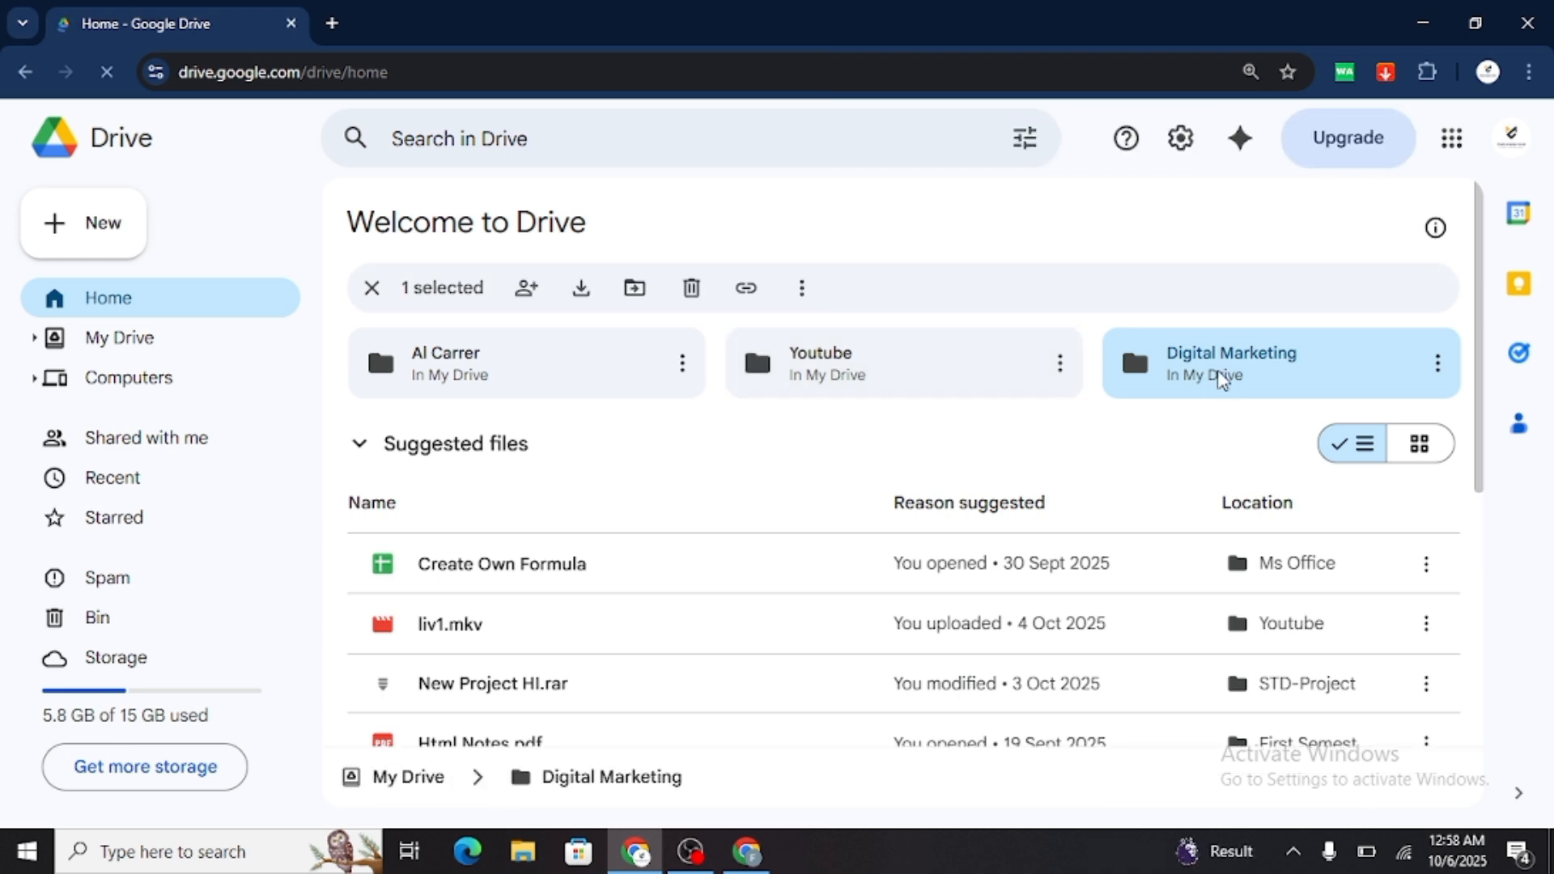
pyautogui.doubleClick(1250, 377)
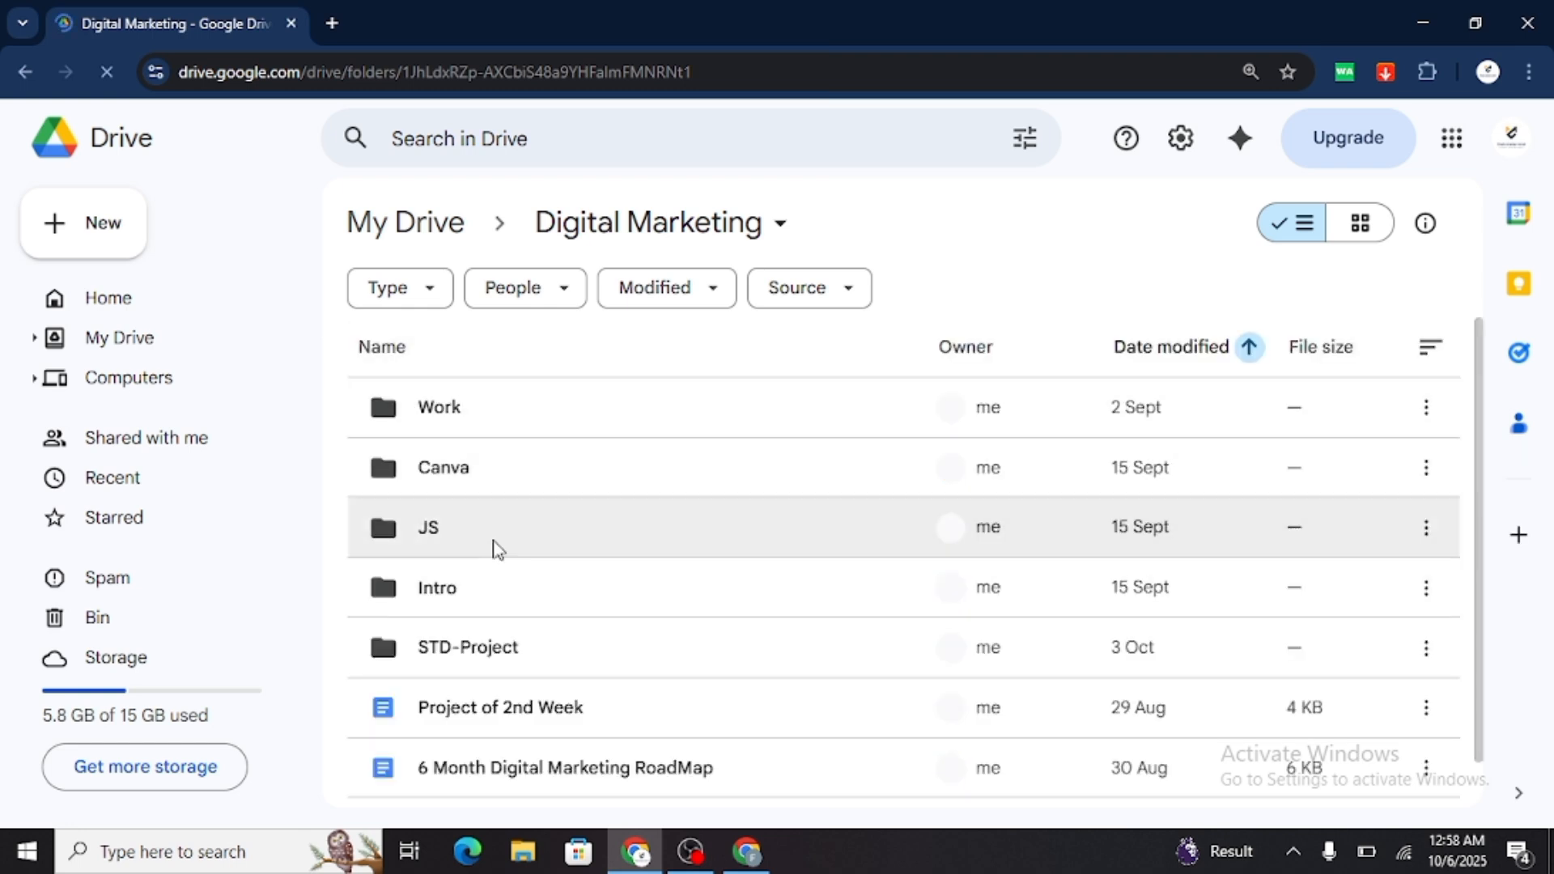
pyautogui.doubleClick(508, 662)
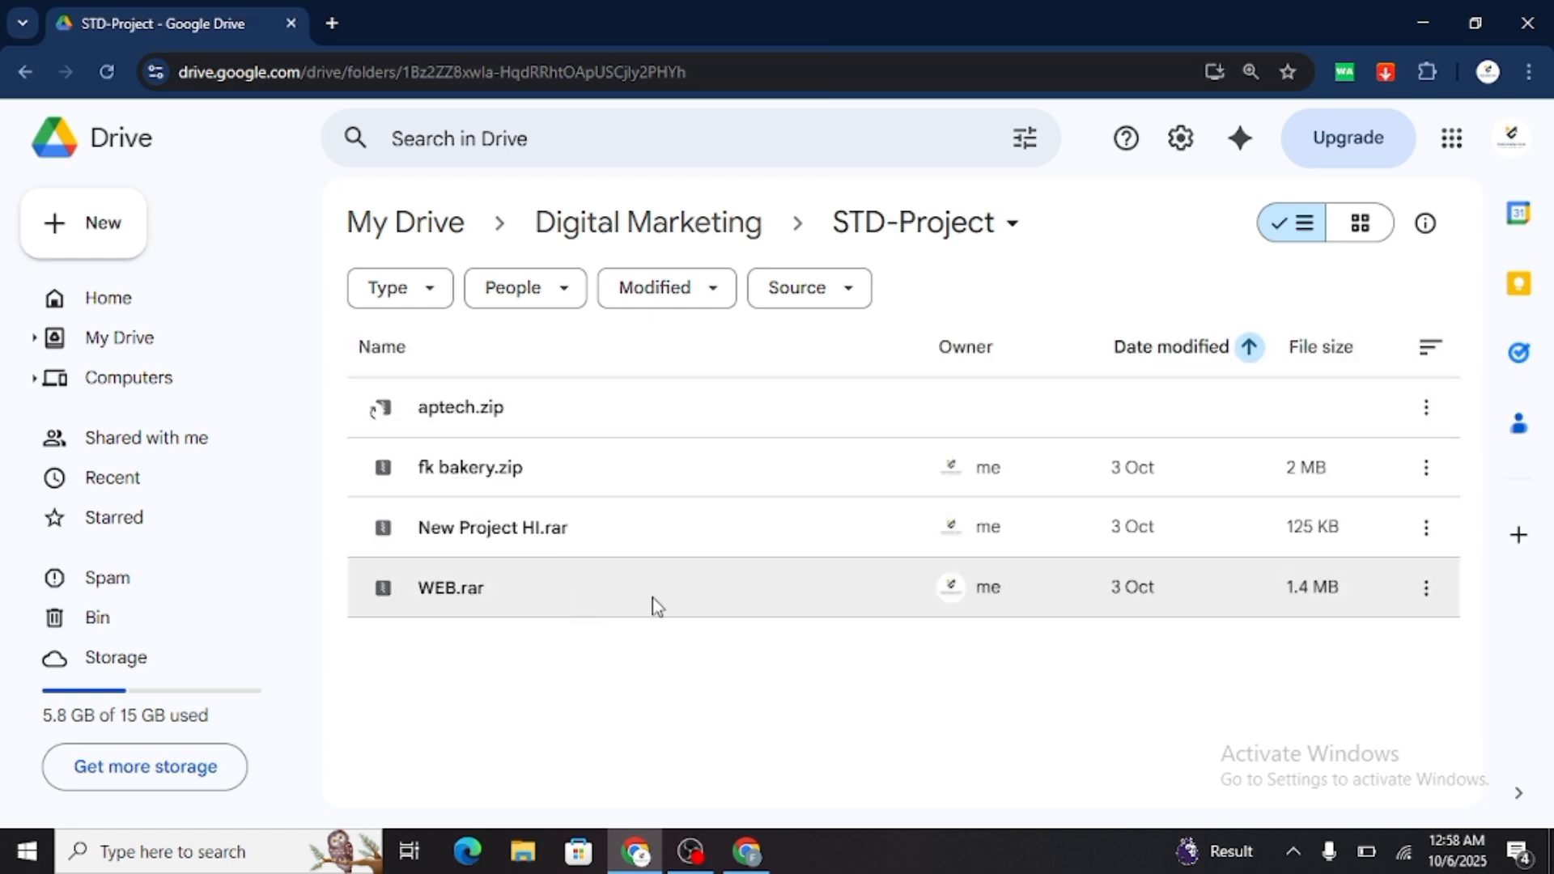
# Download the WEB.rar archive from Drive and save it in the Videos folder as WEB
pyautogui.click(1425, 592)
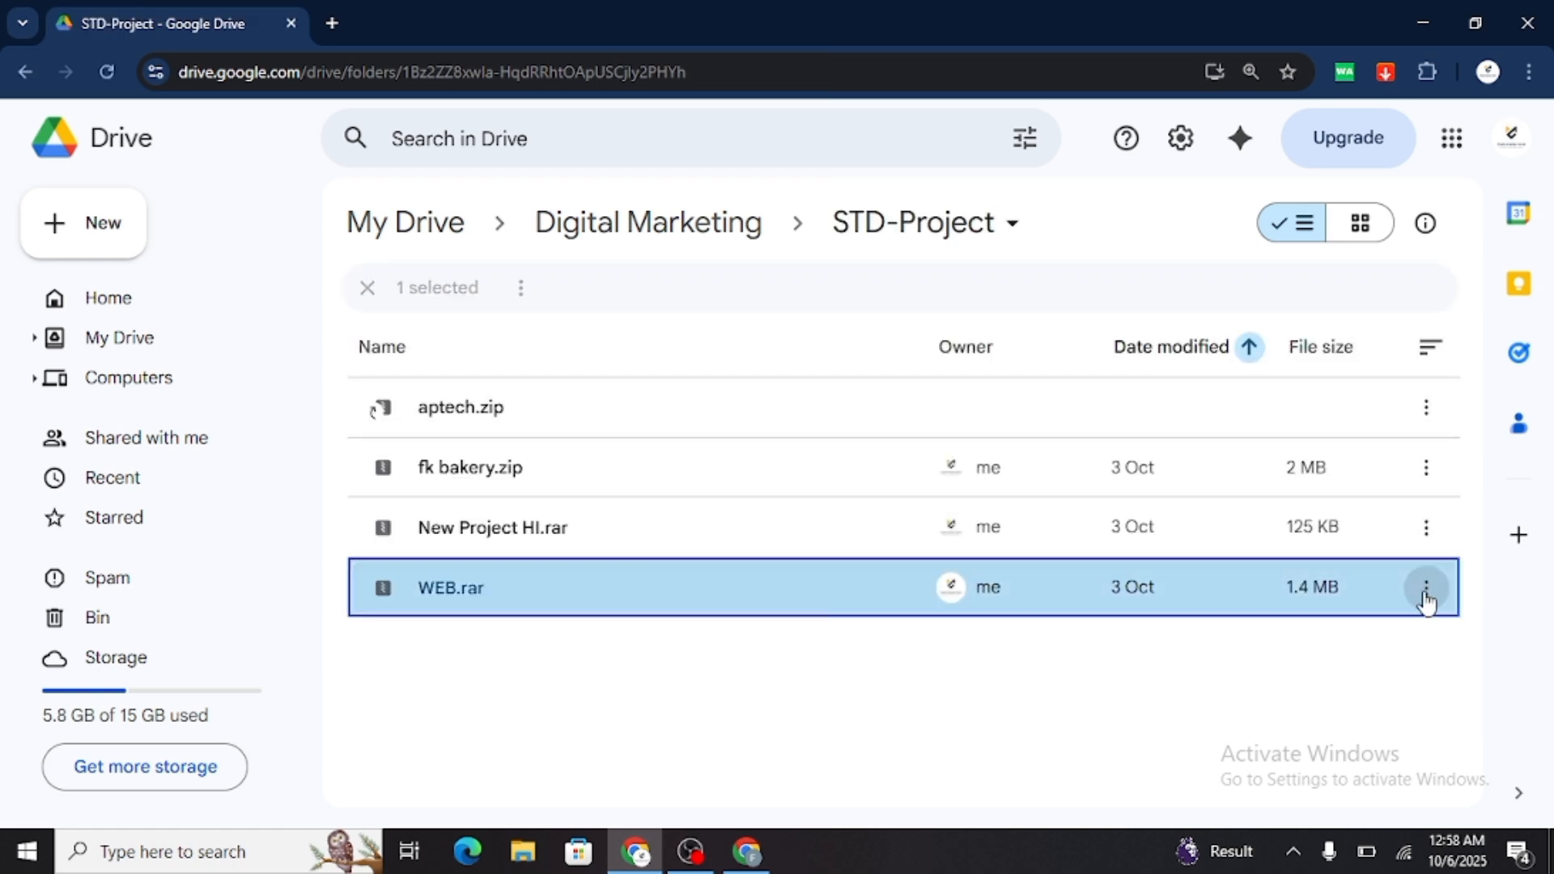
pyautogui.click(1129, 285)
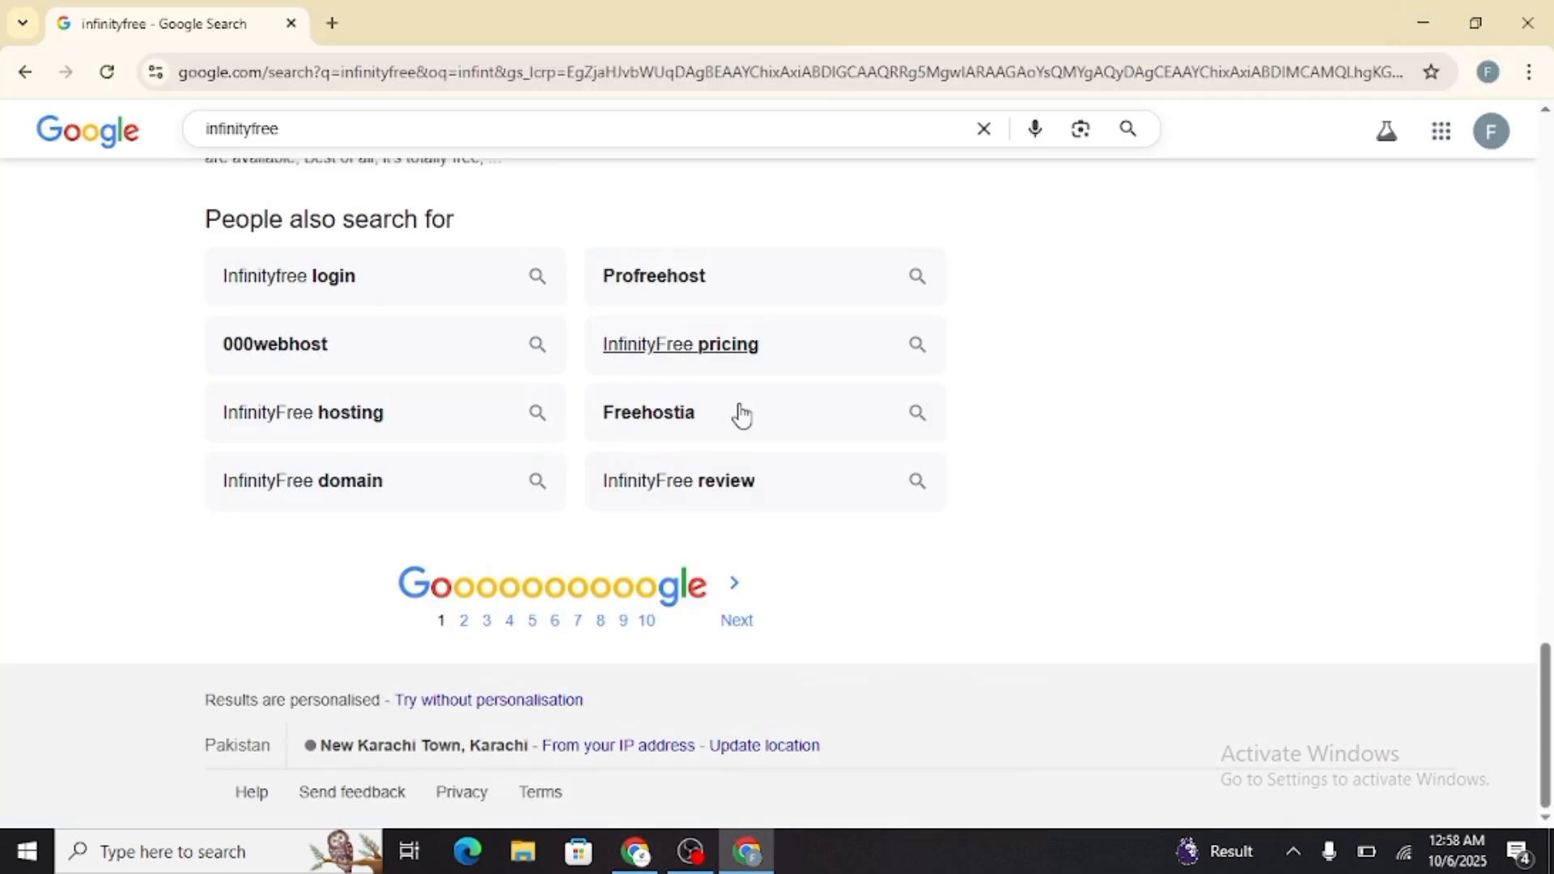
pyautogui.click(1421, 22)
pyautogui.scroll(20, 1184, 511)
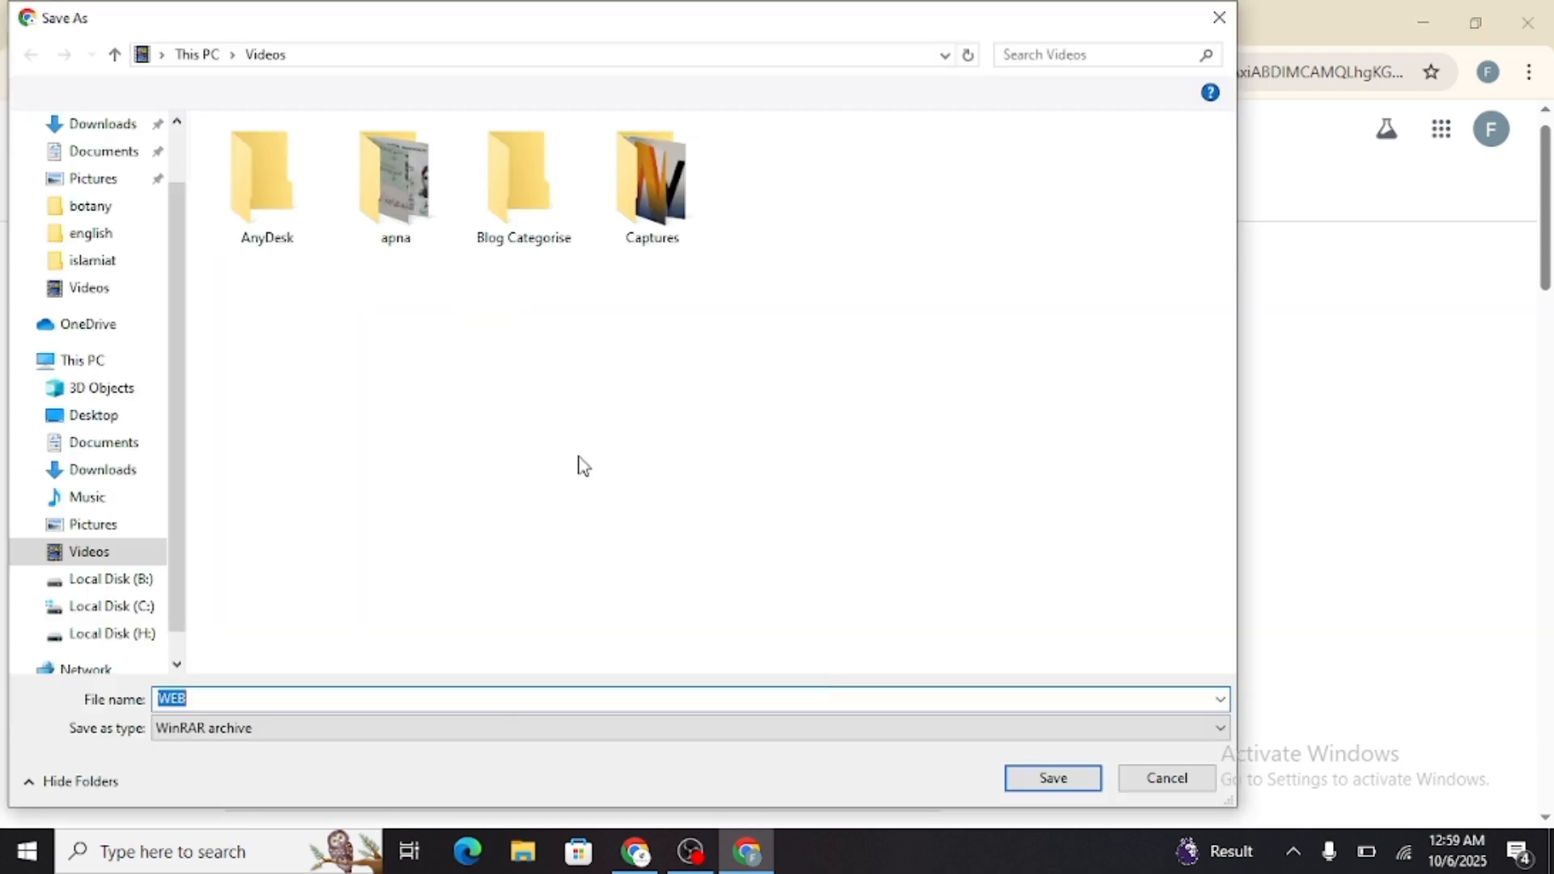
pyautogui.click(121, 293)
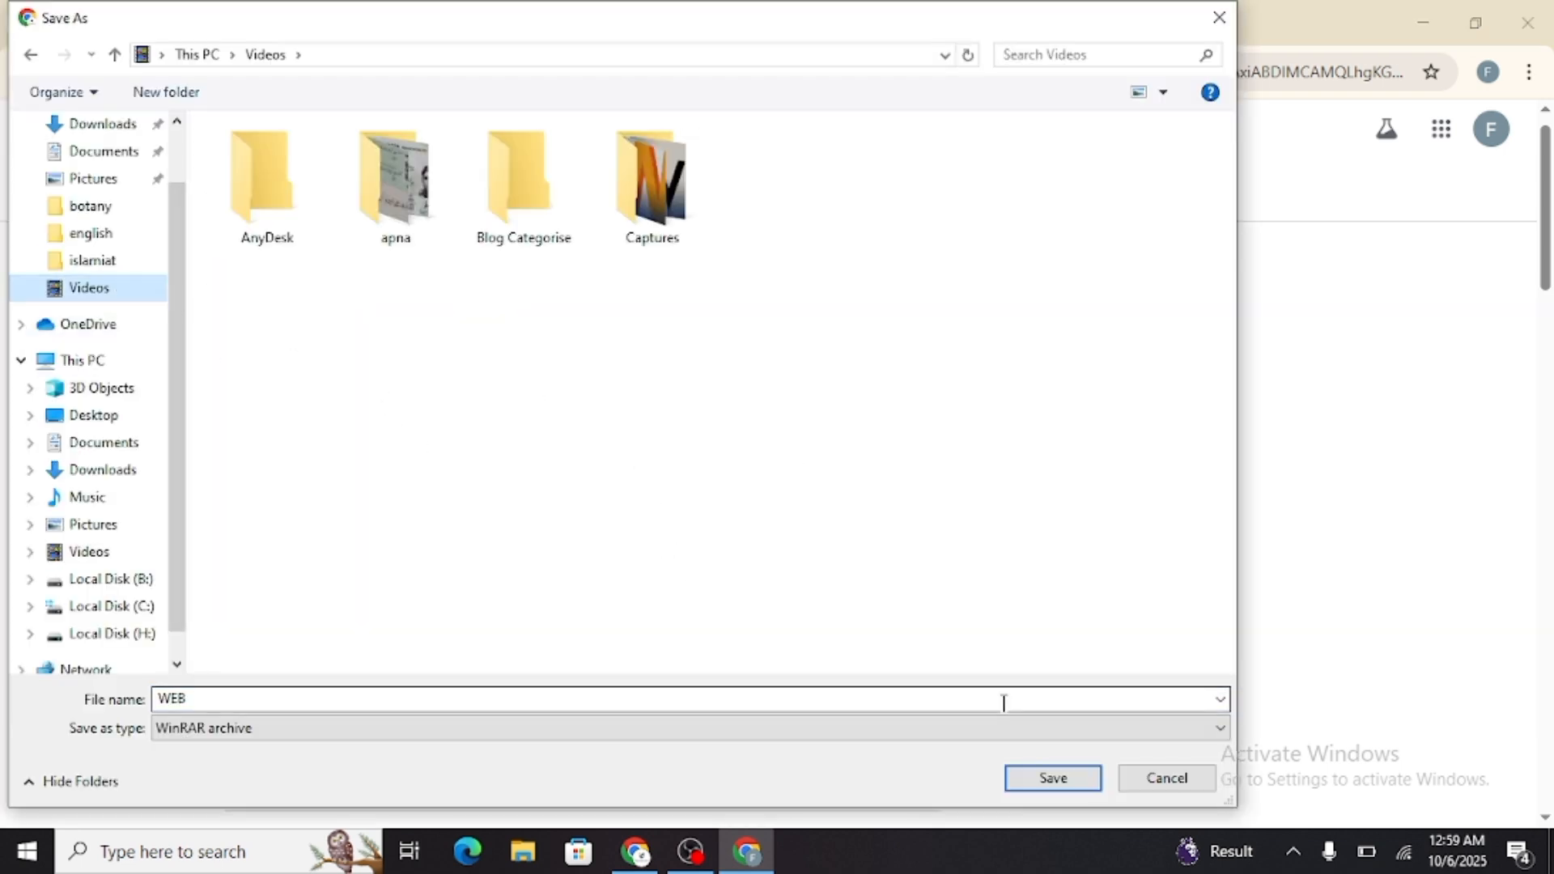
pyautogui.click(1049, 779)
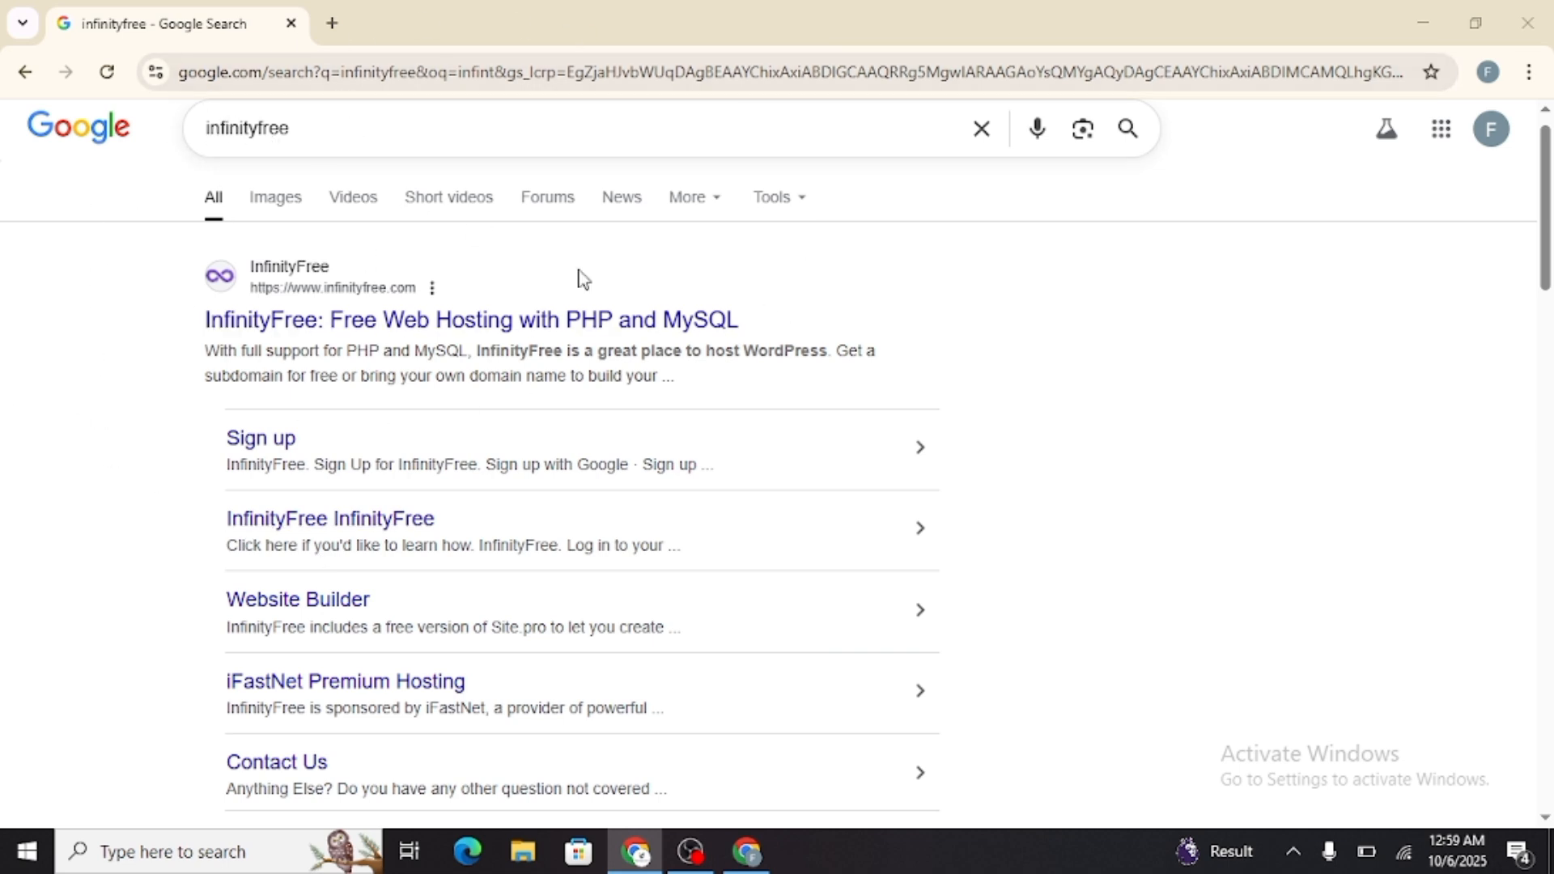
# Open the InfinityFree home page from the search results and review its free hosting features
pyautogui.click(280, 445)
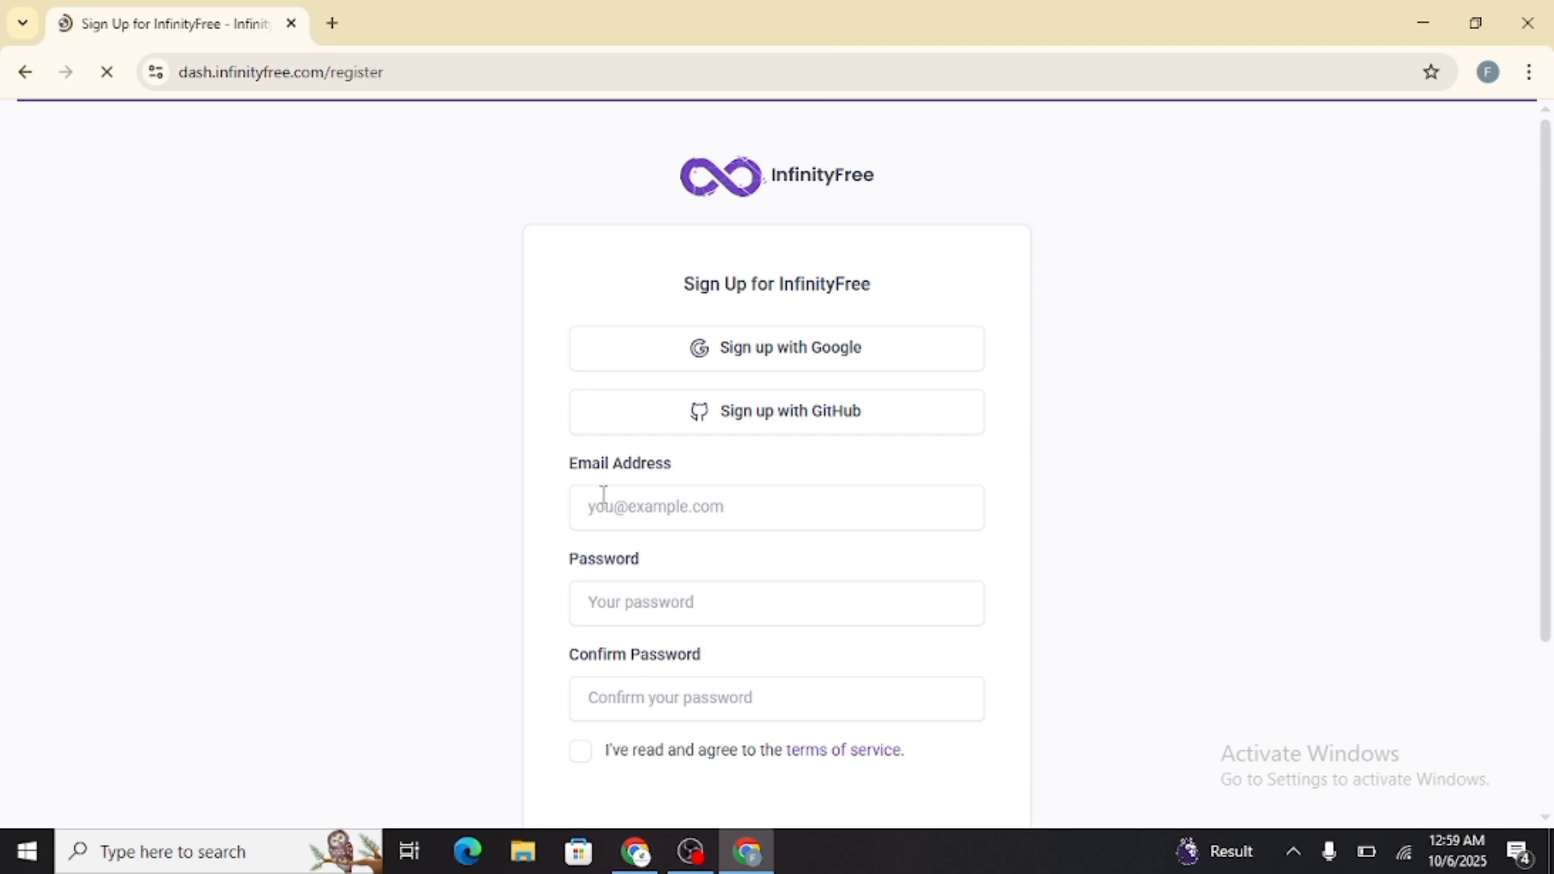
pyautogui.click(25, 72)
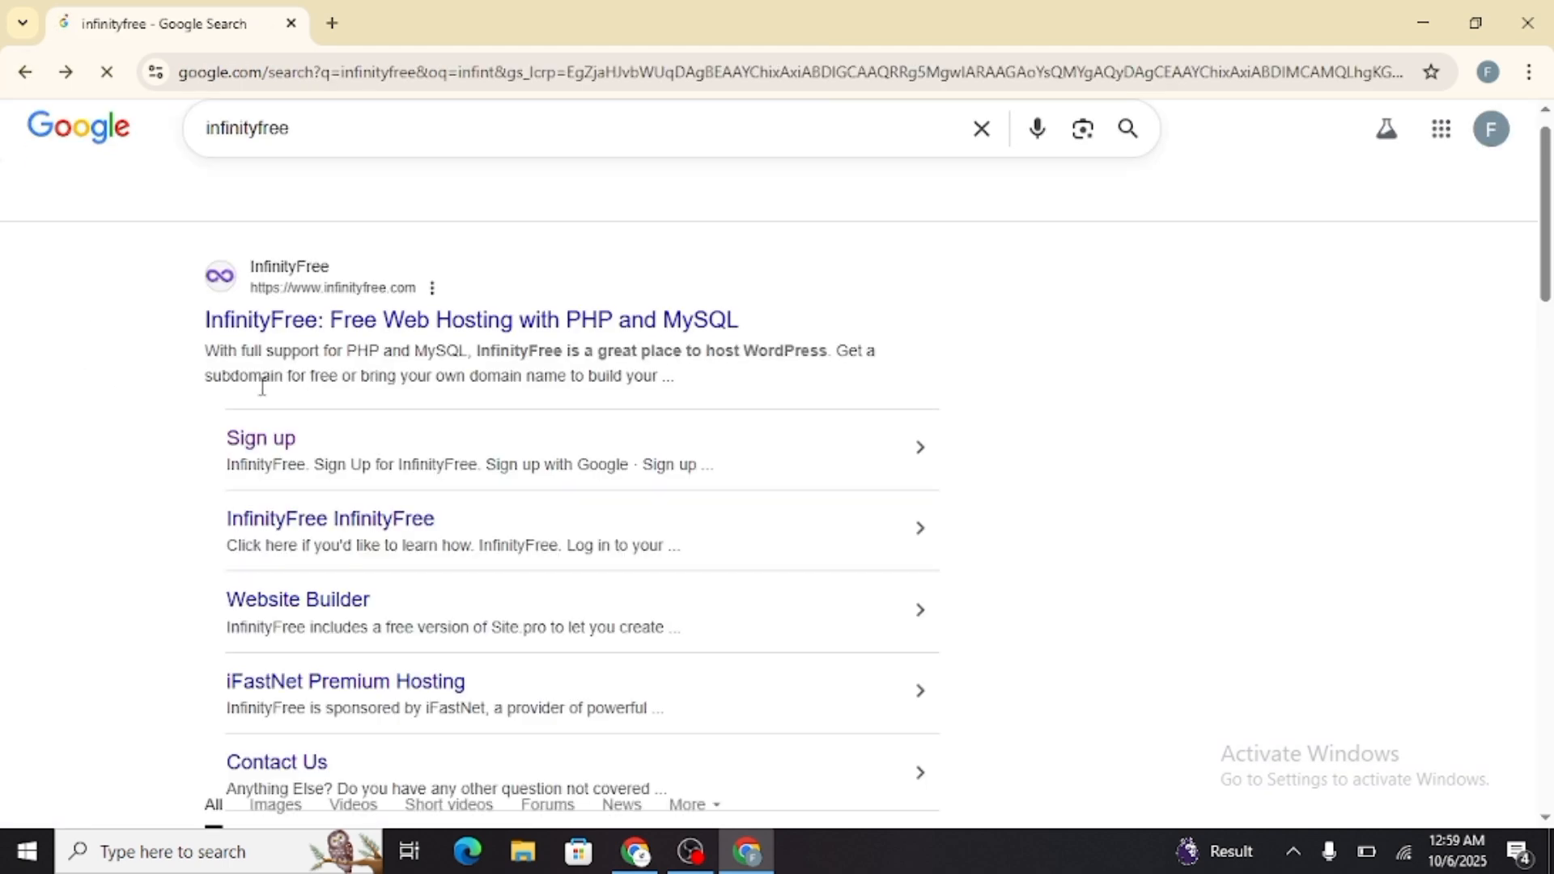
pyautogui.click(350, 328)
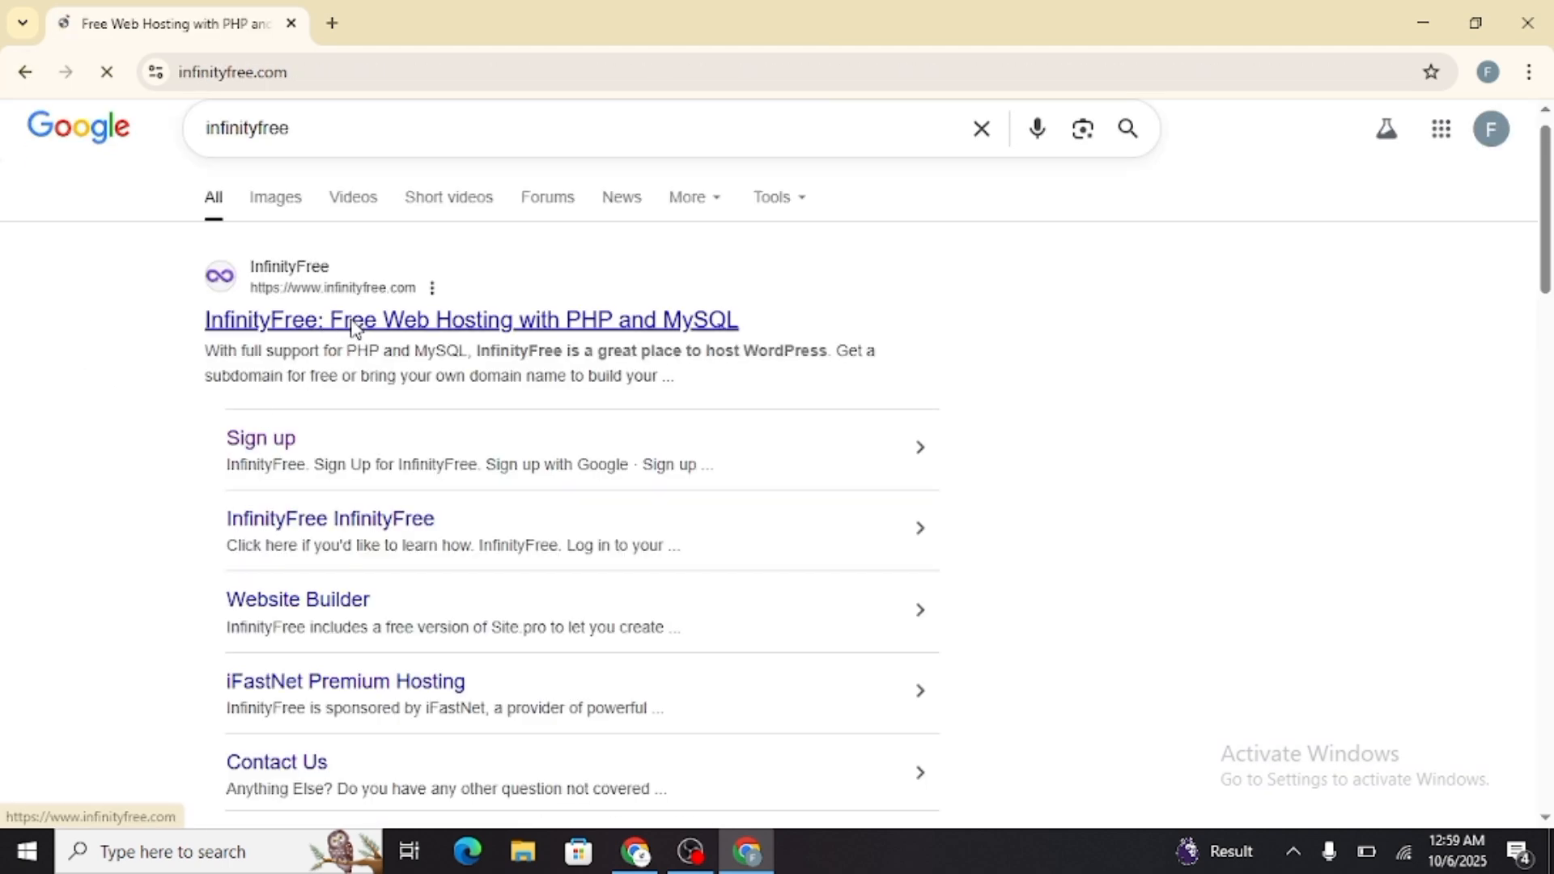
pyautogui.scroll(-3, 894, 402)
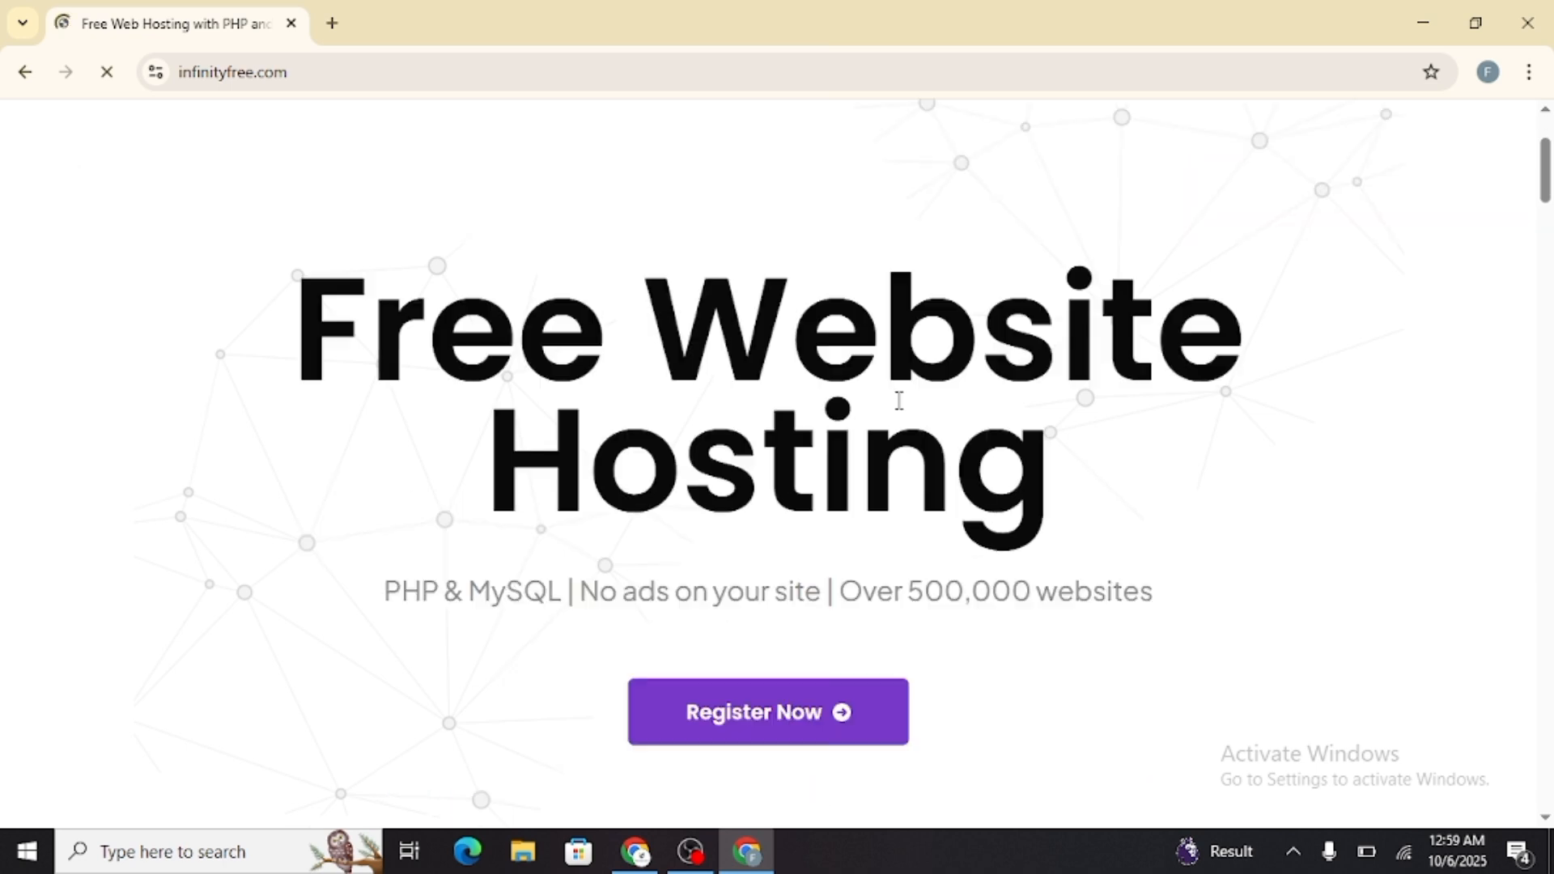
pyautogui.scroll(-12, 984, 450)
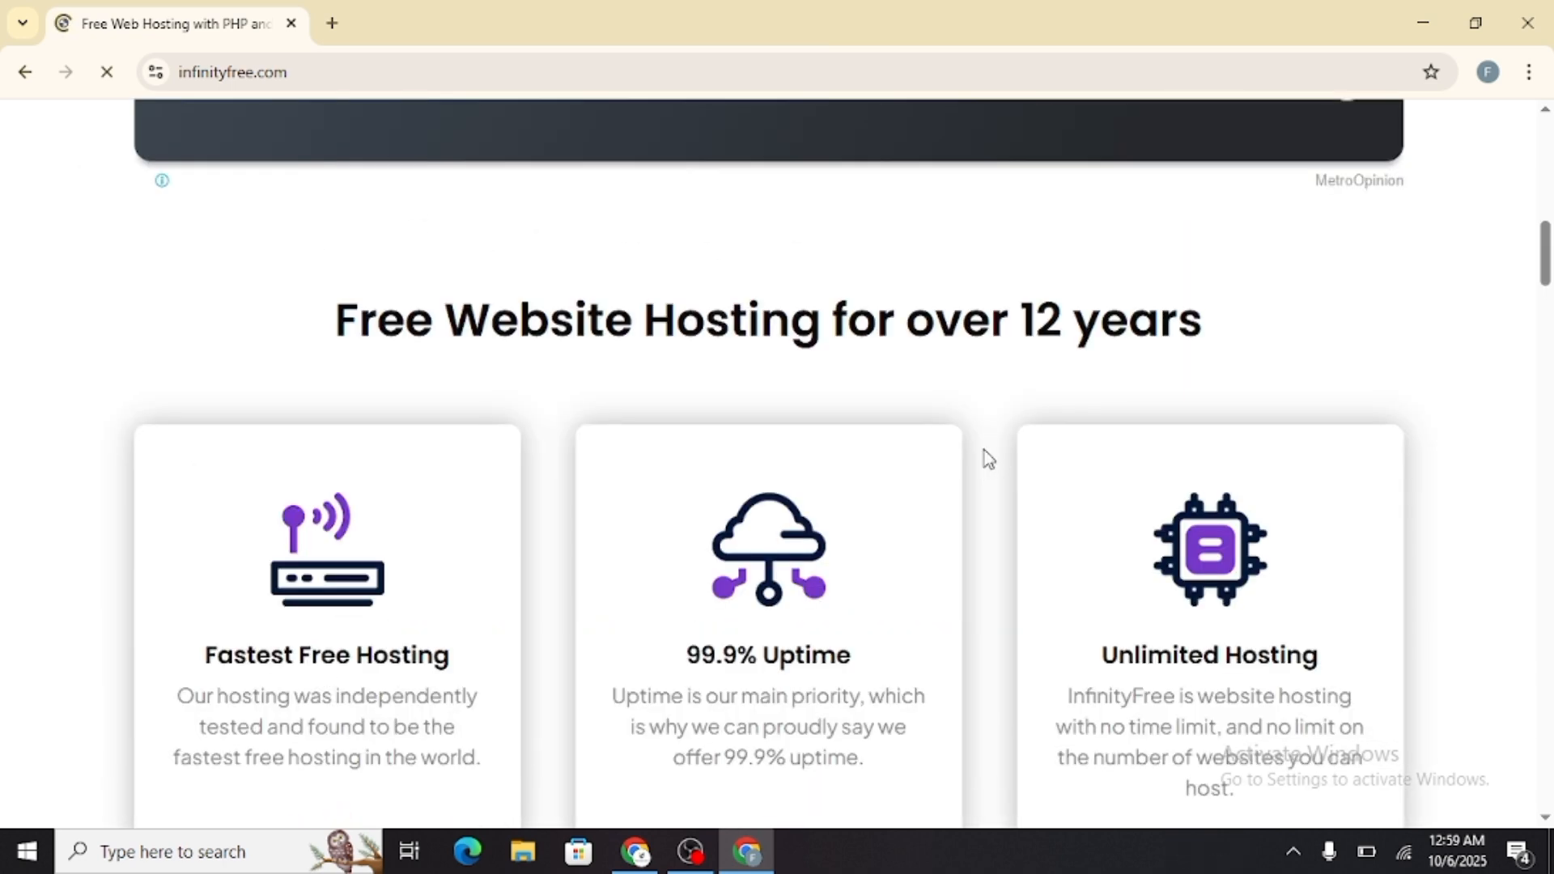
pyautogui.scroll(-3, 984, 450)
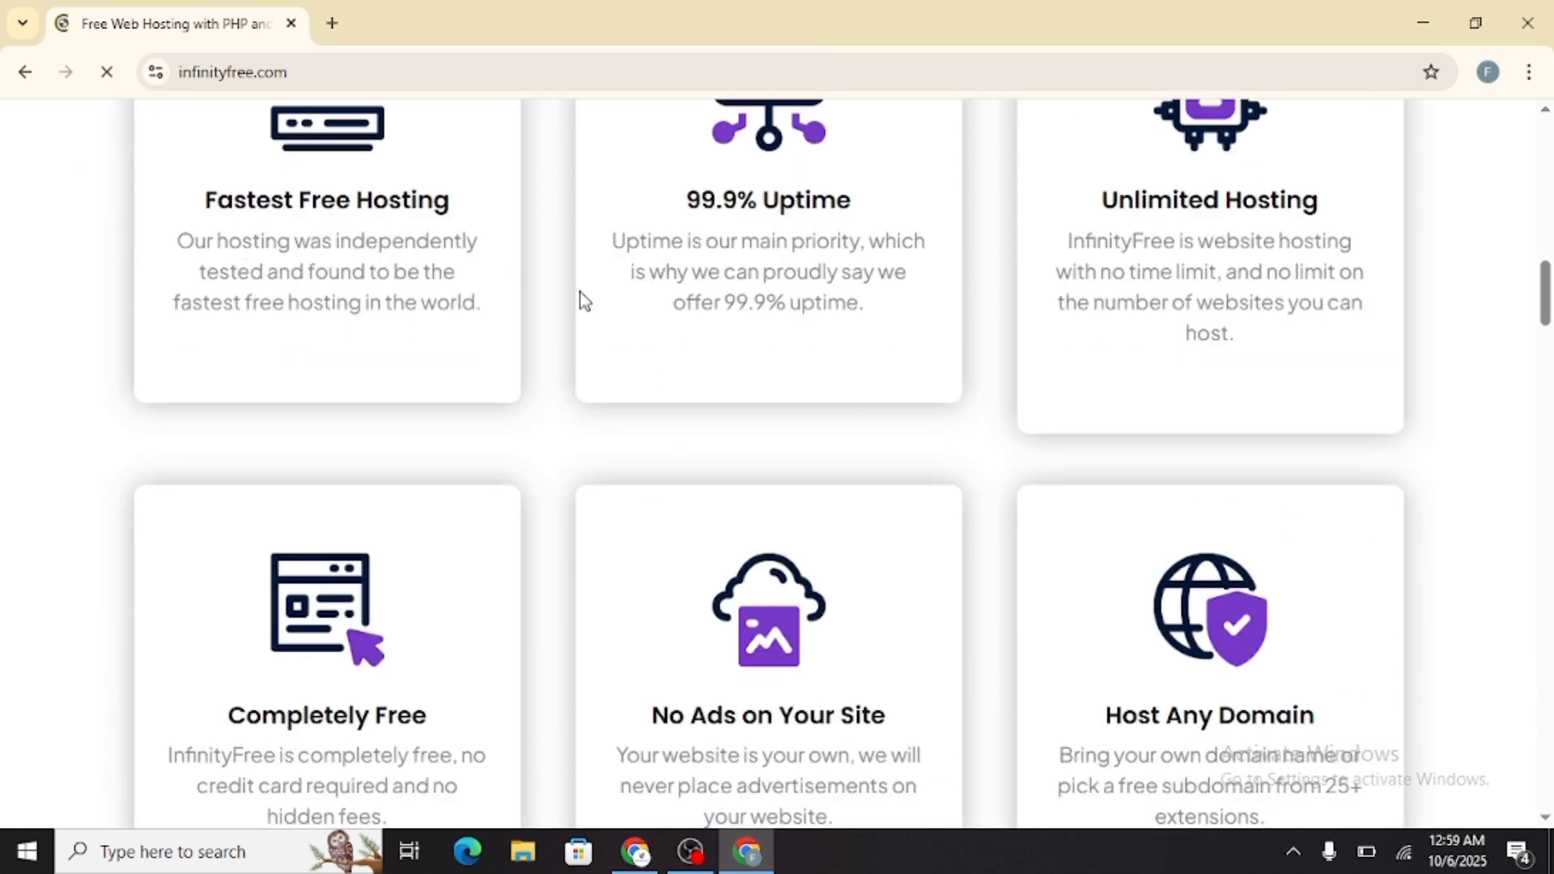
pyautogui.scroll(-7, 898, 419)
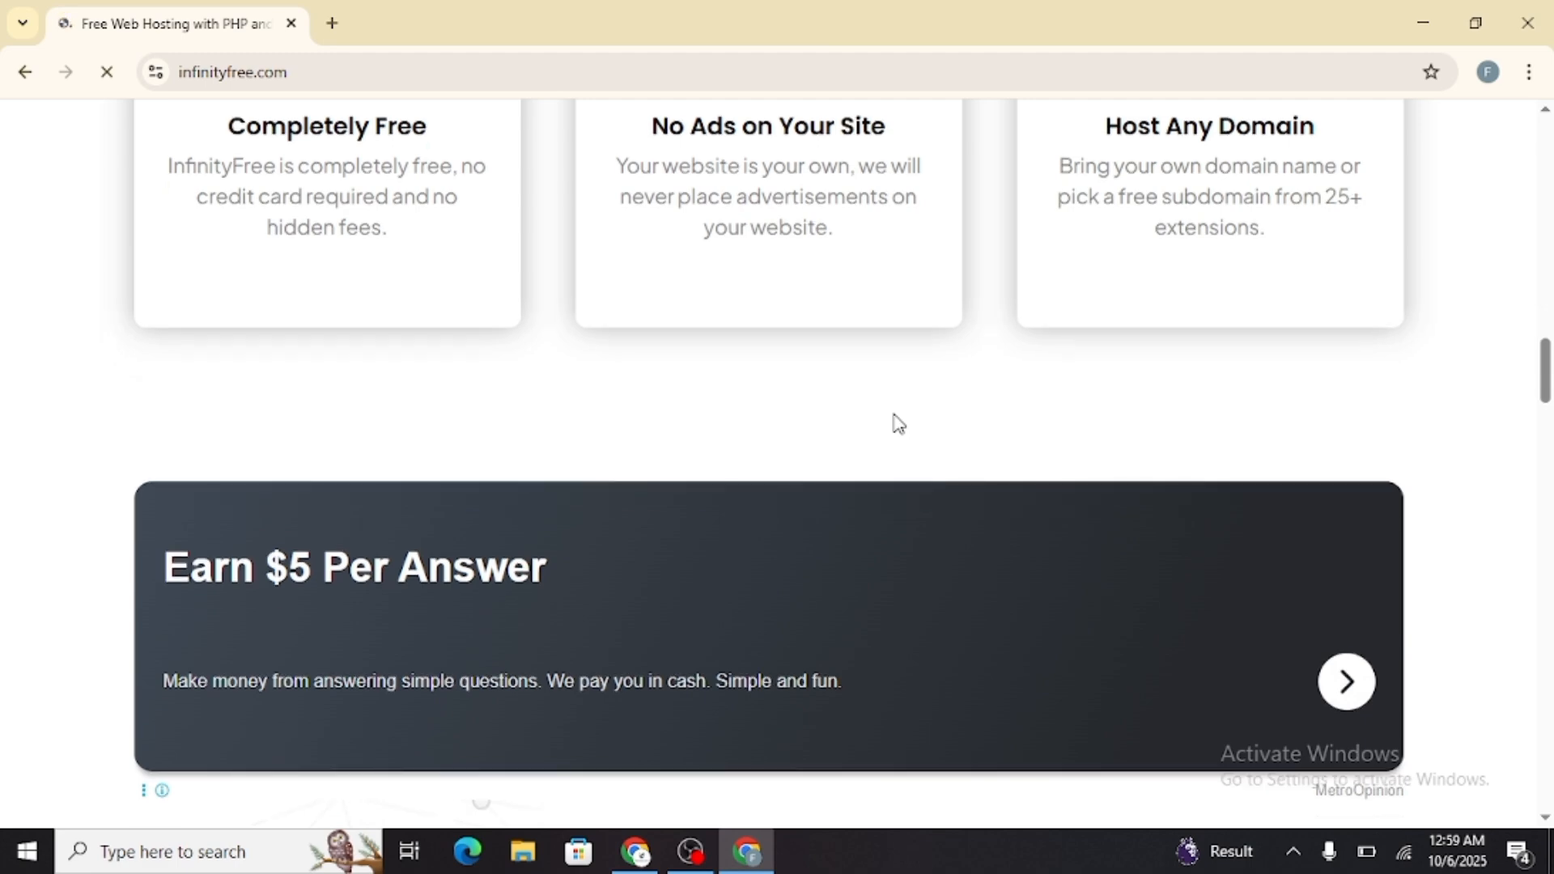
pyautogui.scroll(-15, 898, 422)
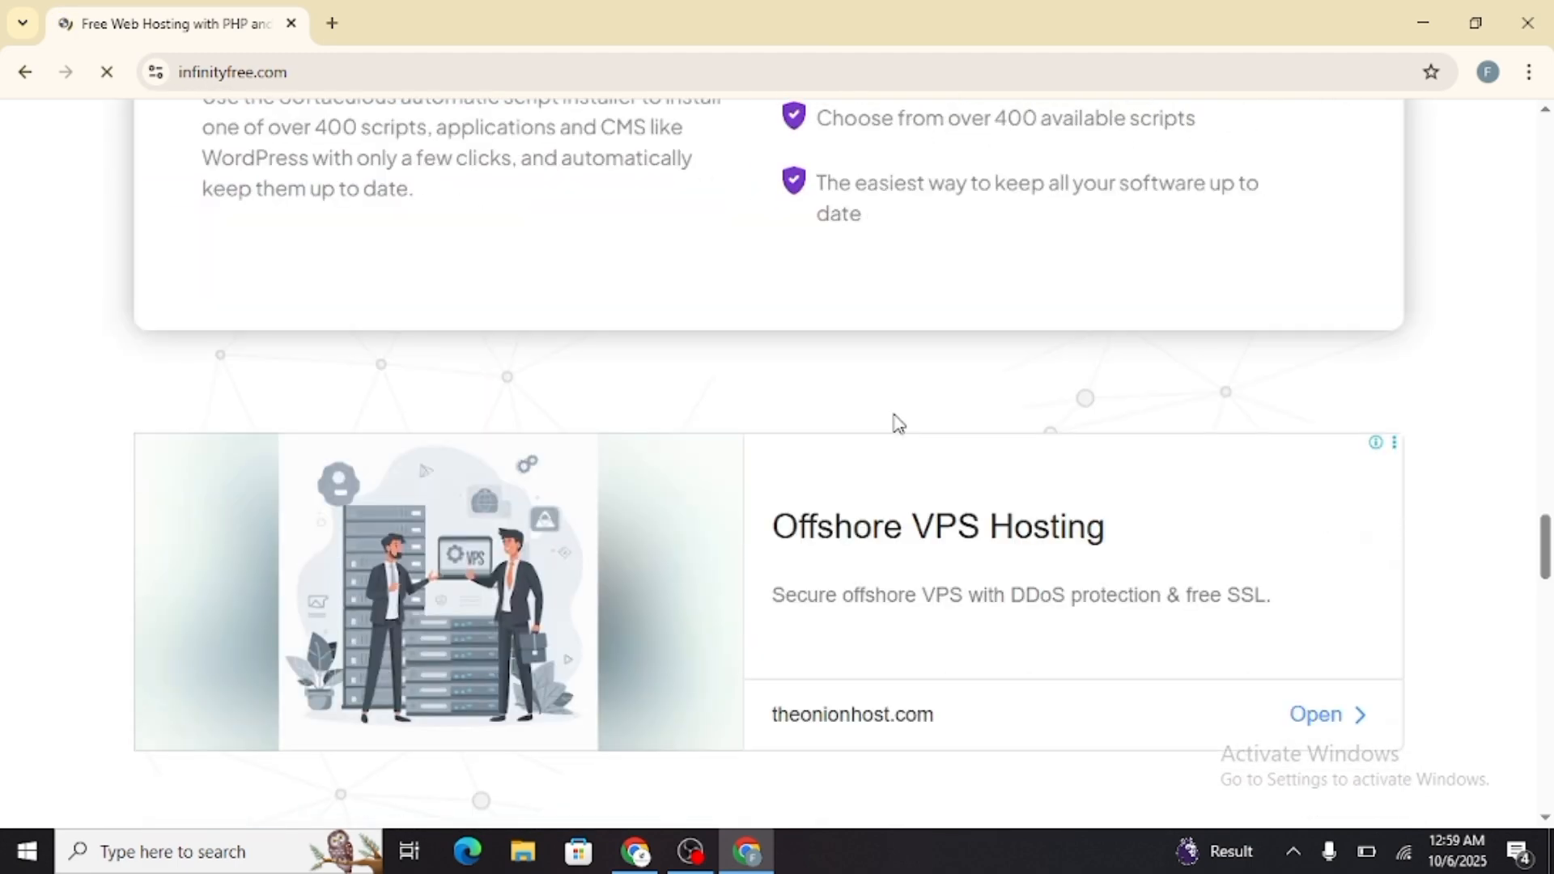
pyautogui.scroll(-7, 896, 422)
pyautogui.scroll(20, 895, 416)
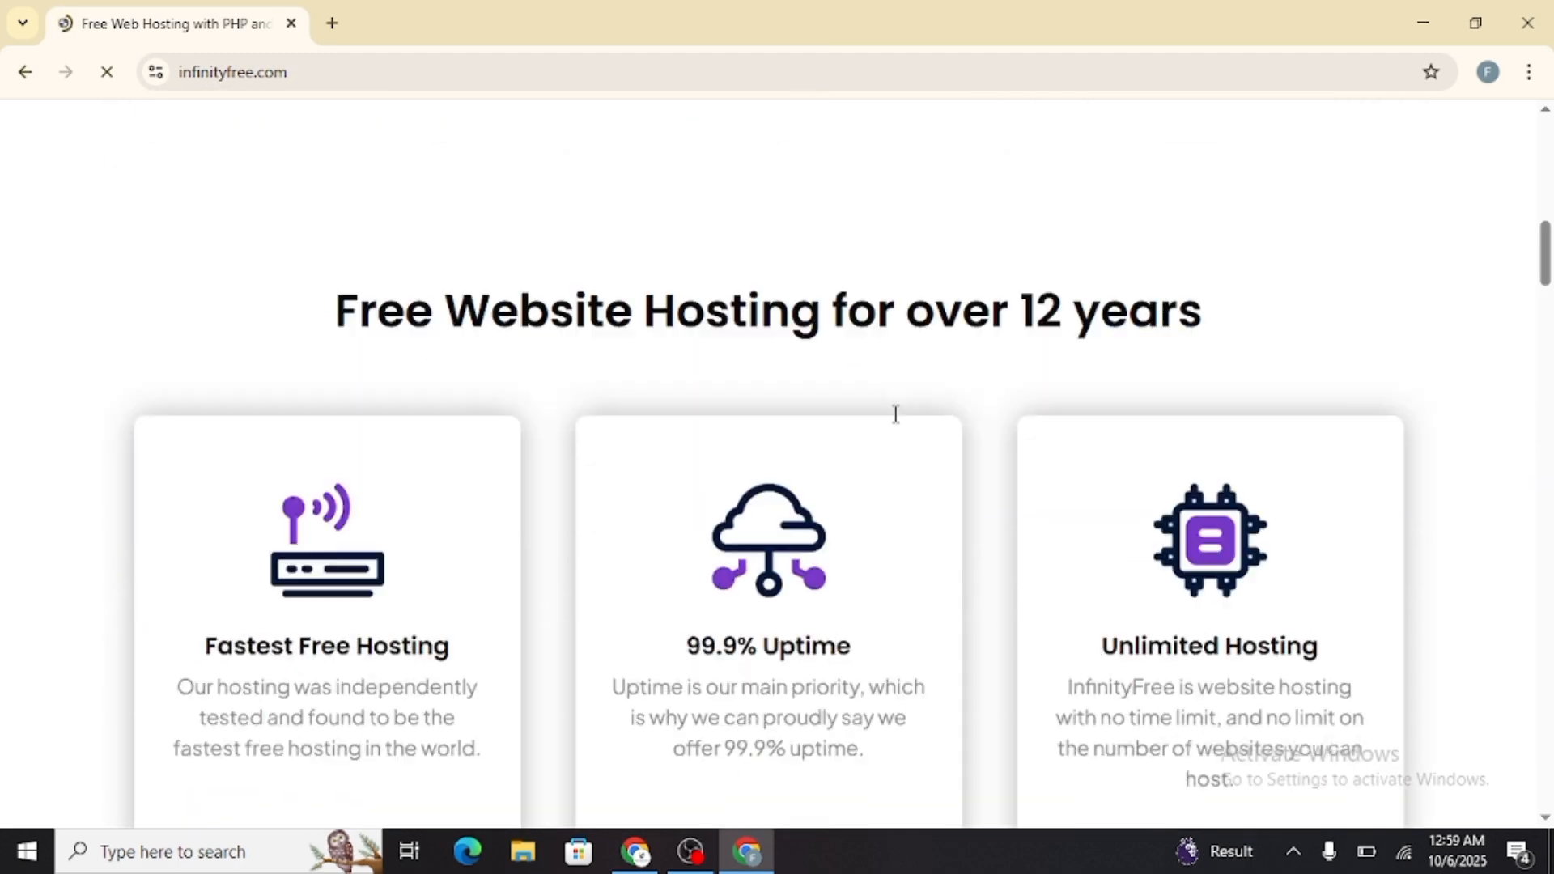
pyautogui.scroll(10, 897, 419)
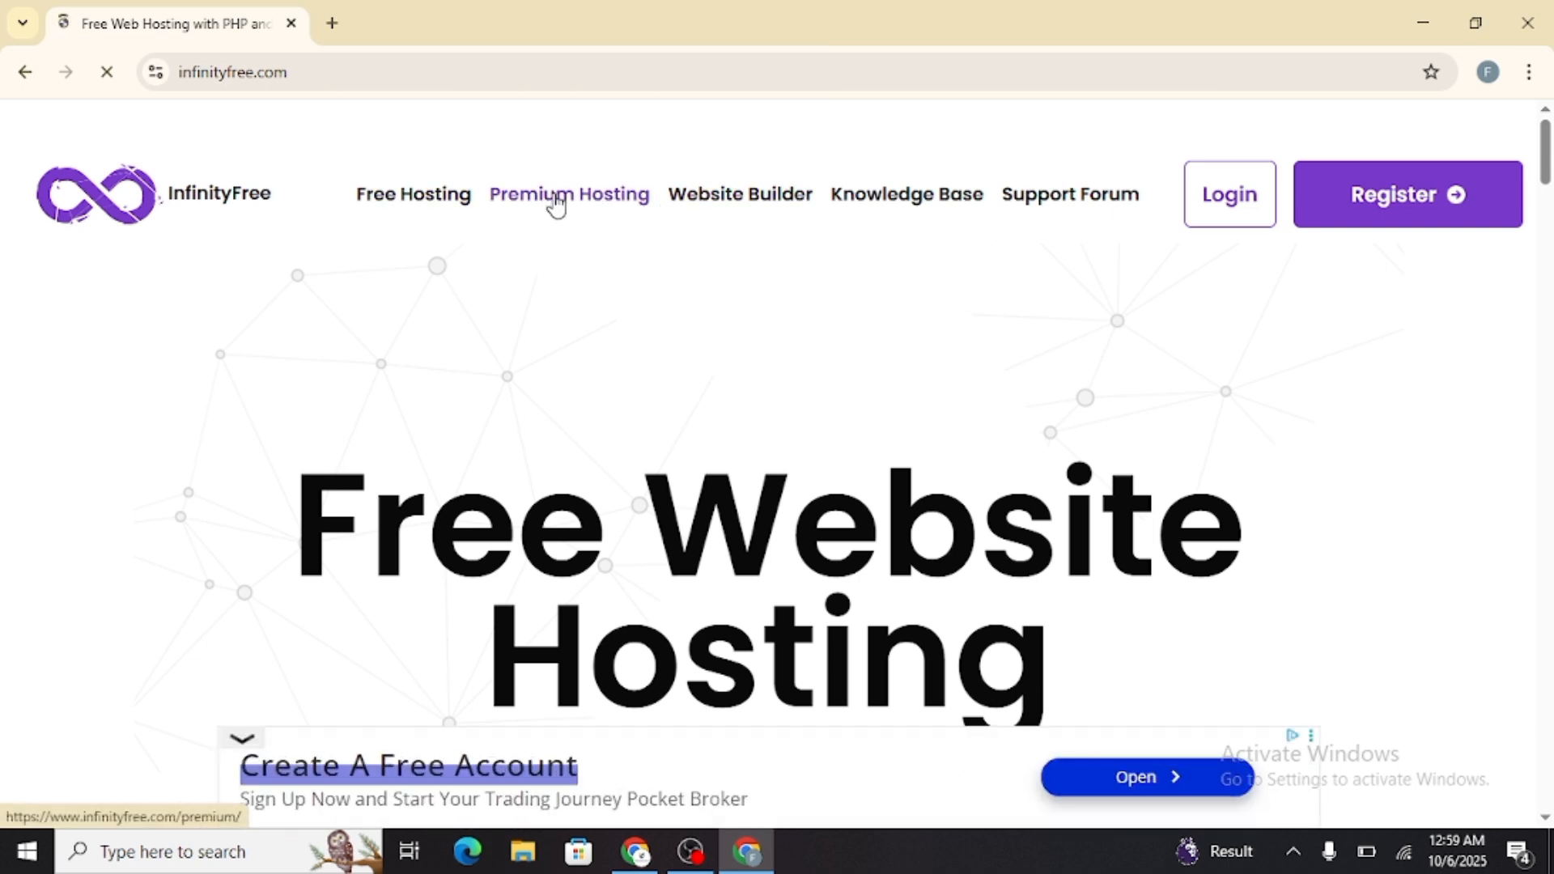
# Register for InfinityFree by signing up with the existing Google account
pyautogui.click(1397, 215)
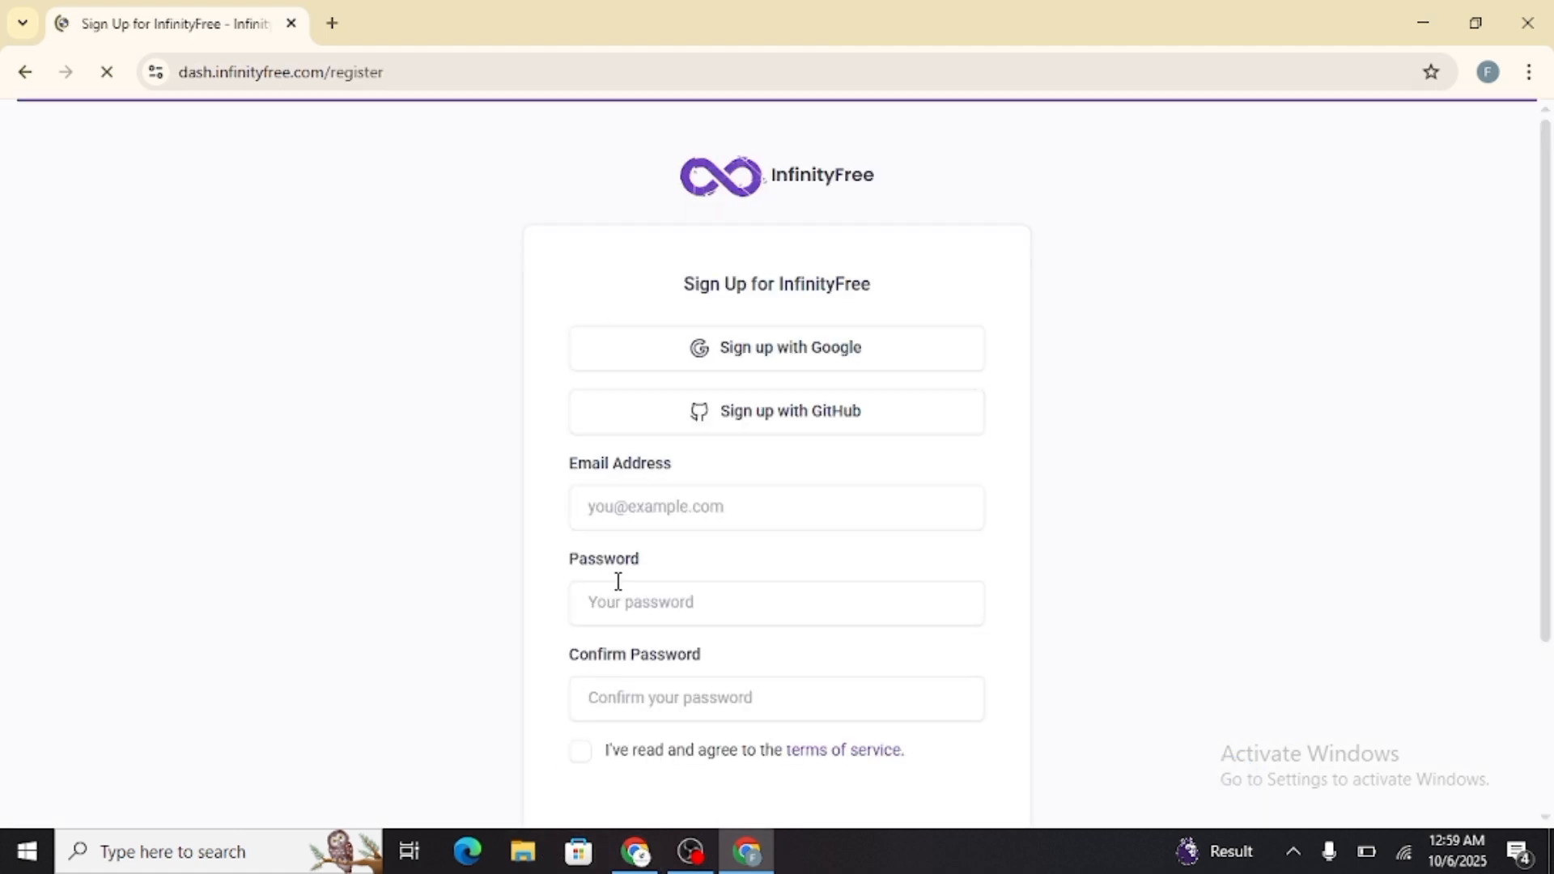
pyautogui.click(655, 510)
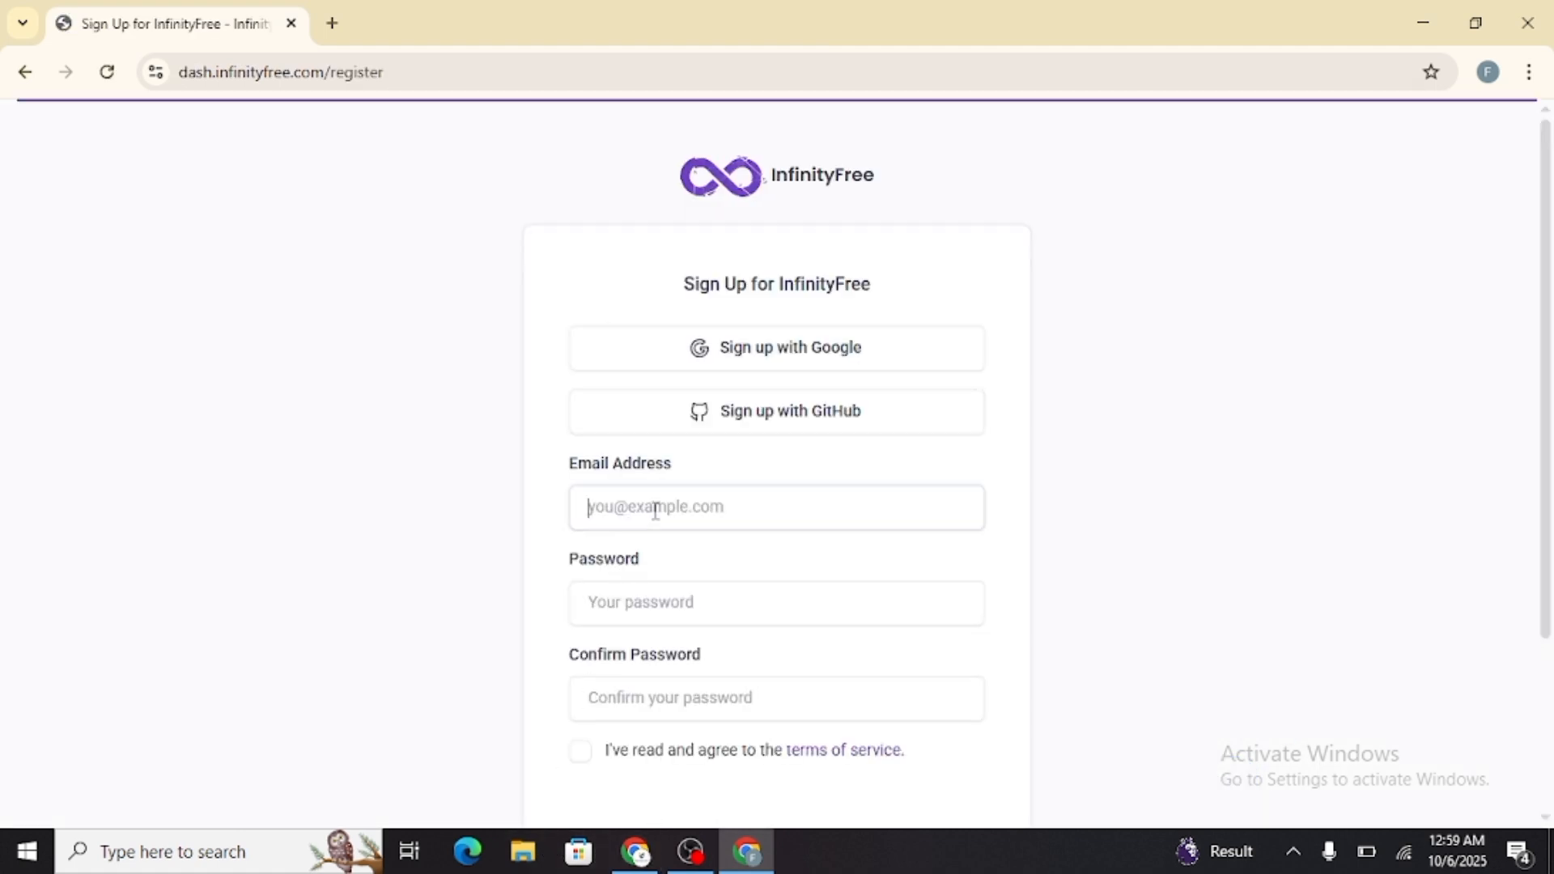
pyautogui.click(799, 356)
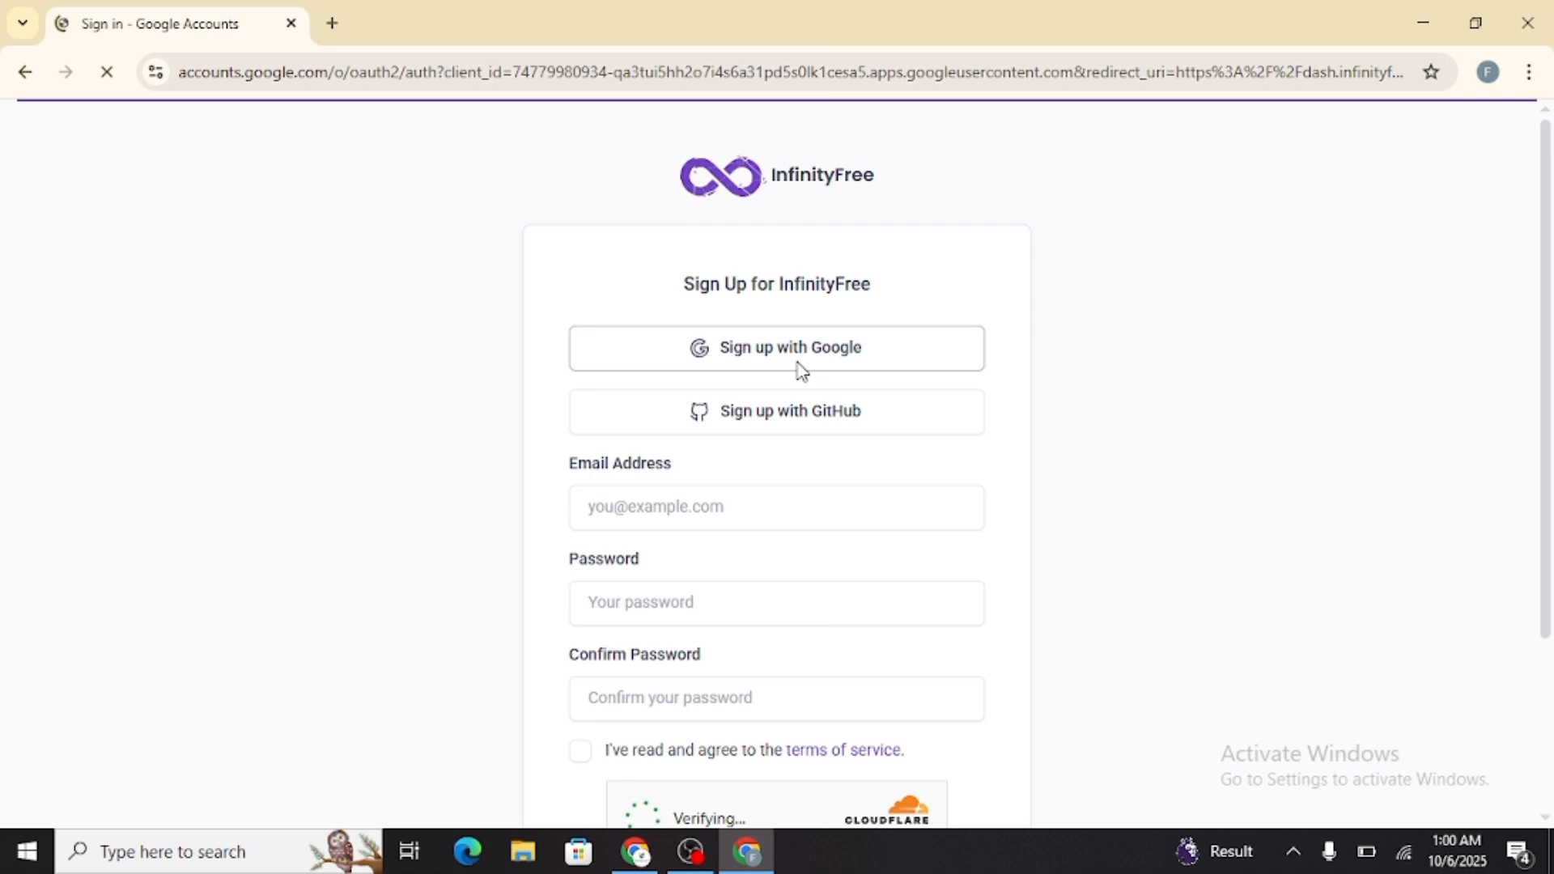
pyautogui.click(831, 361)
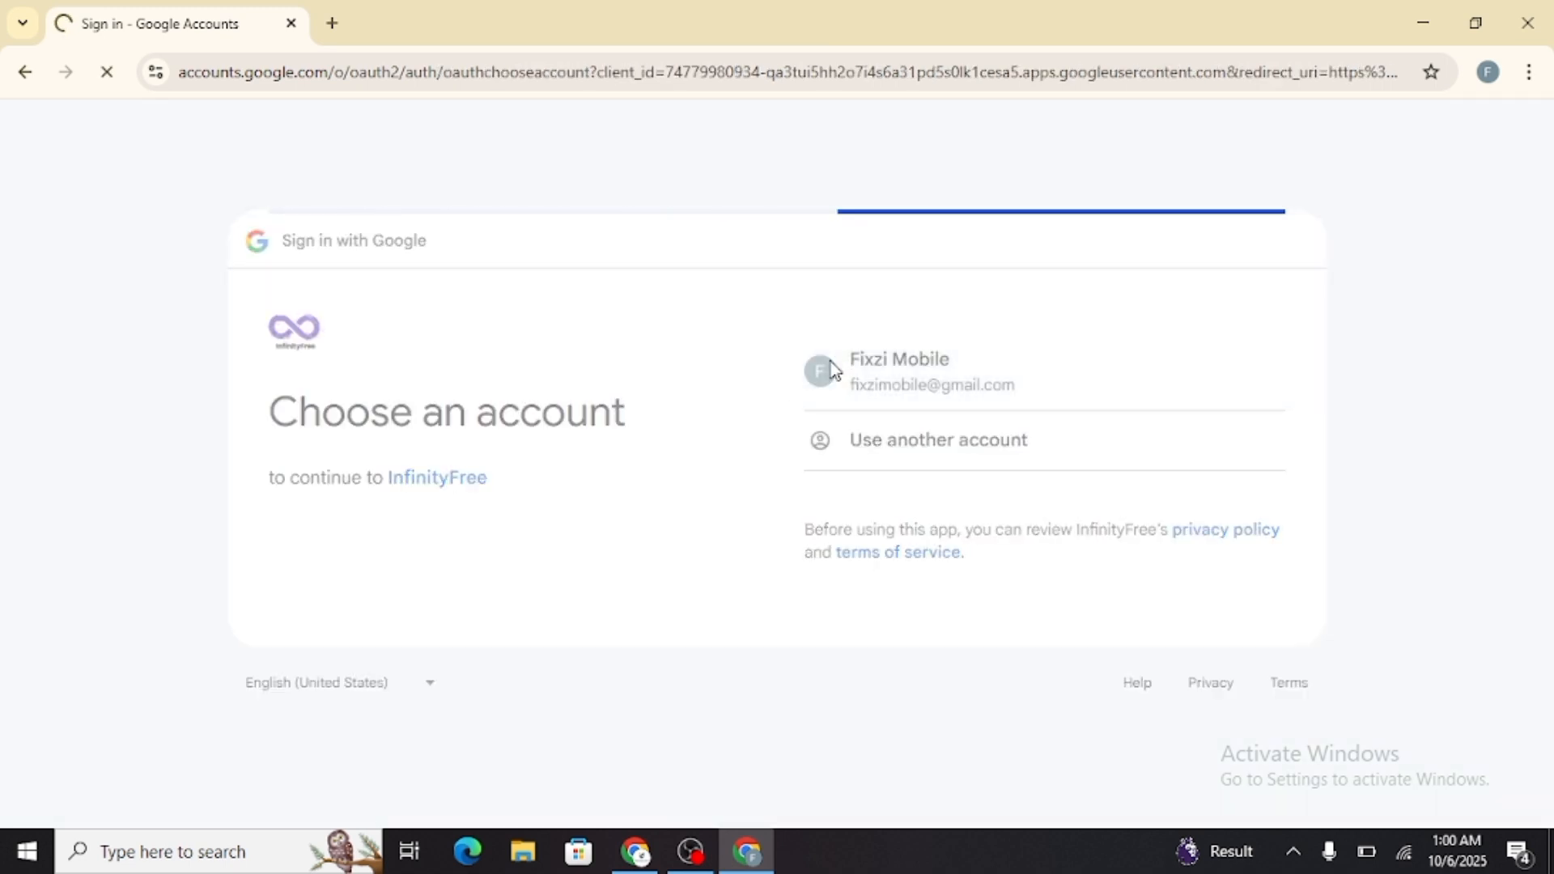
pyautogui.click(1174, 713)
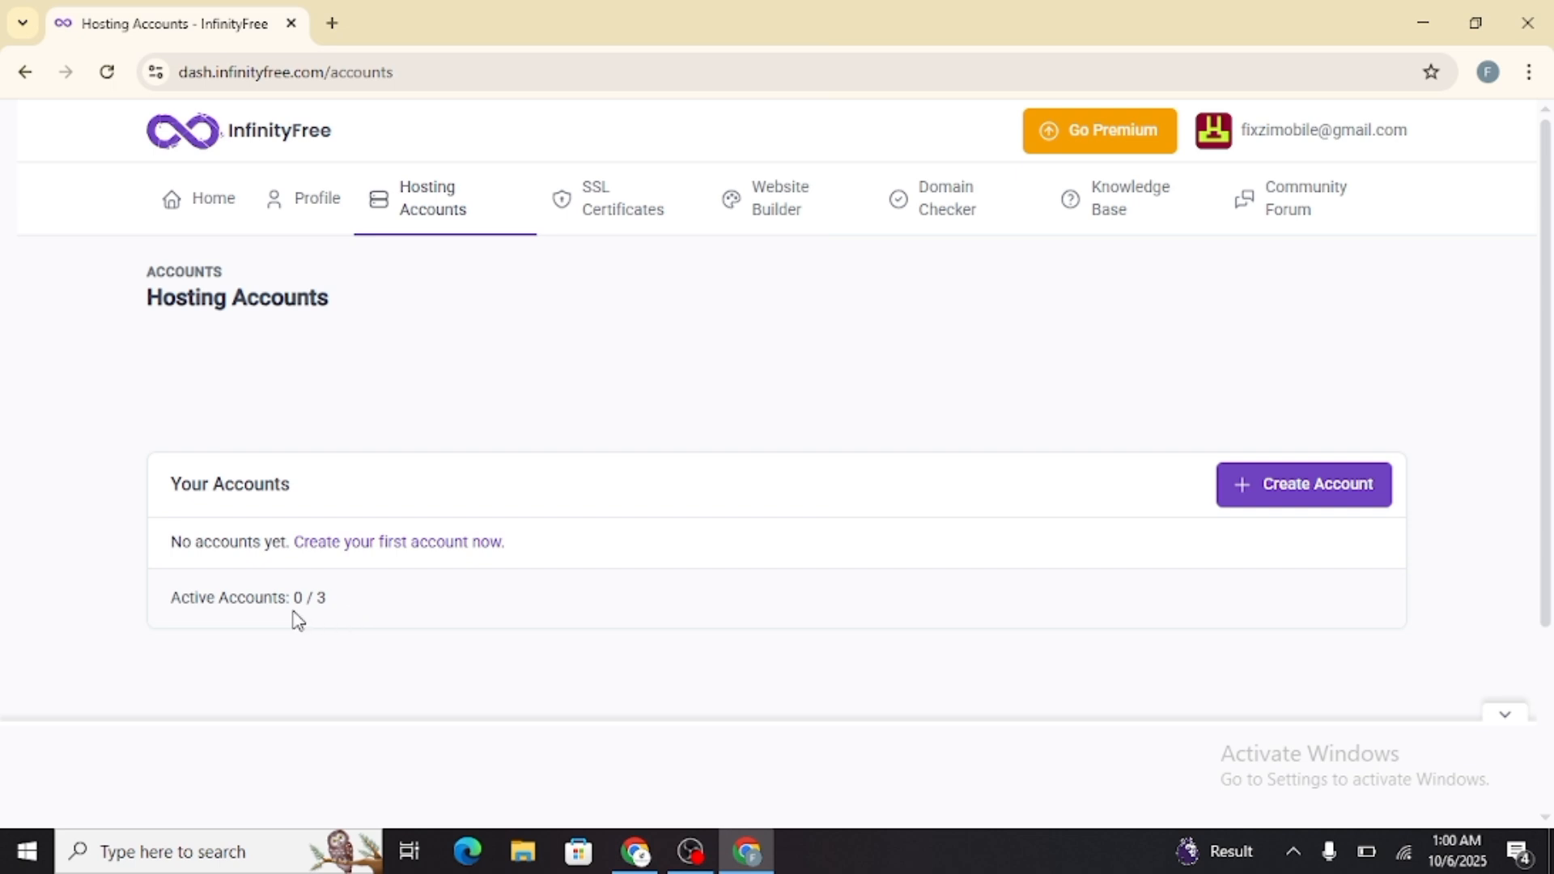
# Start creating a hosting account, dismissing the advertisement, and compare the available hosting plans
pyautogui.moveTo(164, 601); pyautogui.dragTo(380, 598)
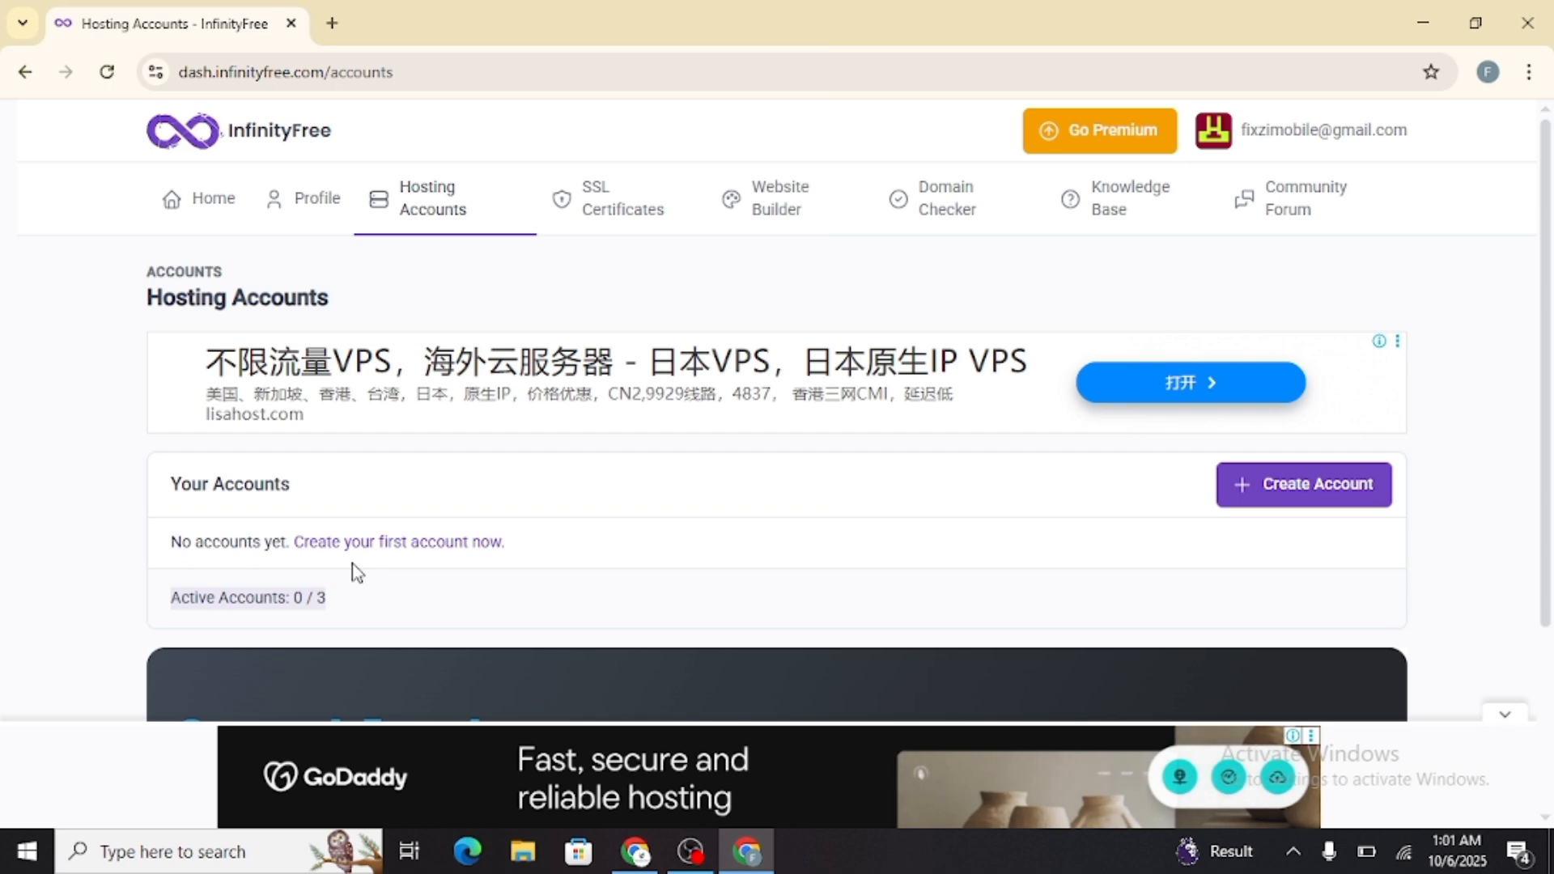
pyautogui.click(1322, 495)
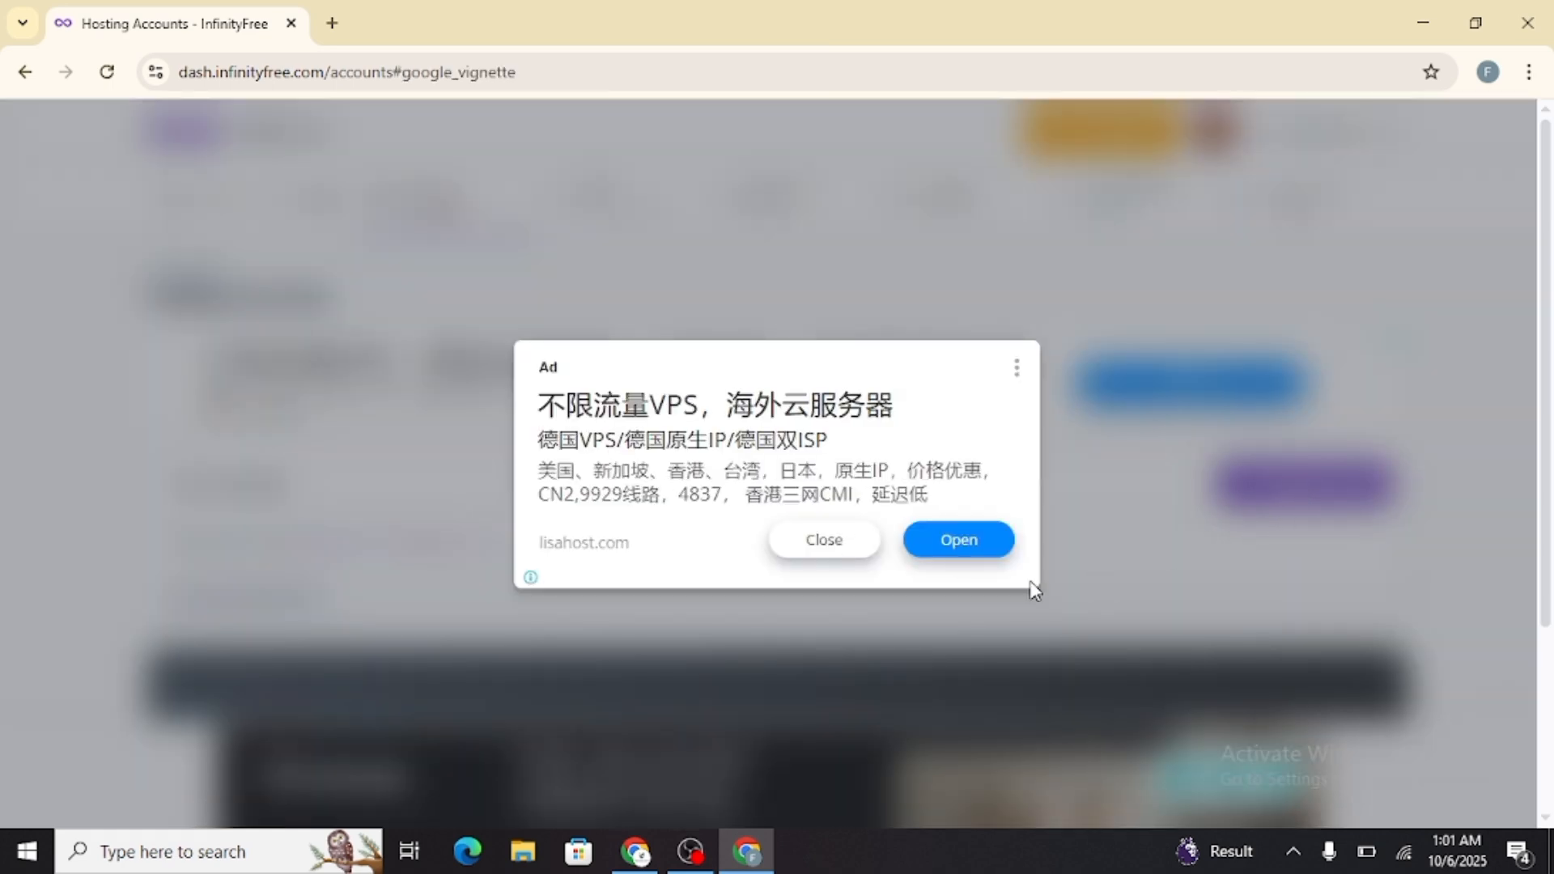
pyautogui.click(840, 550)
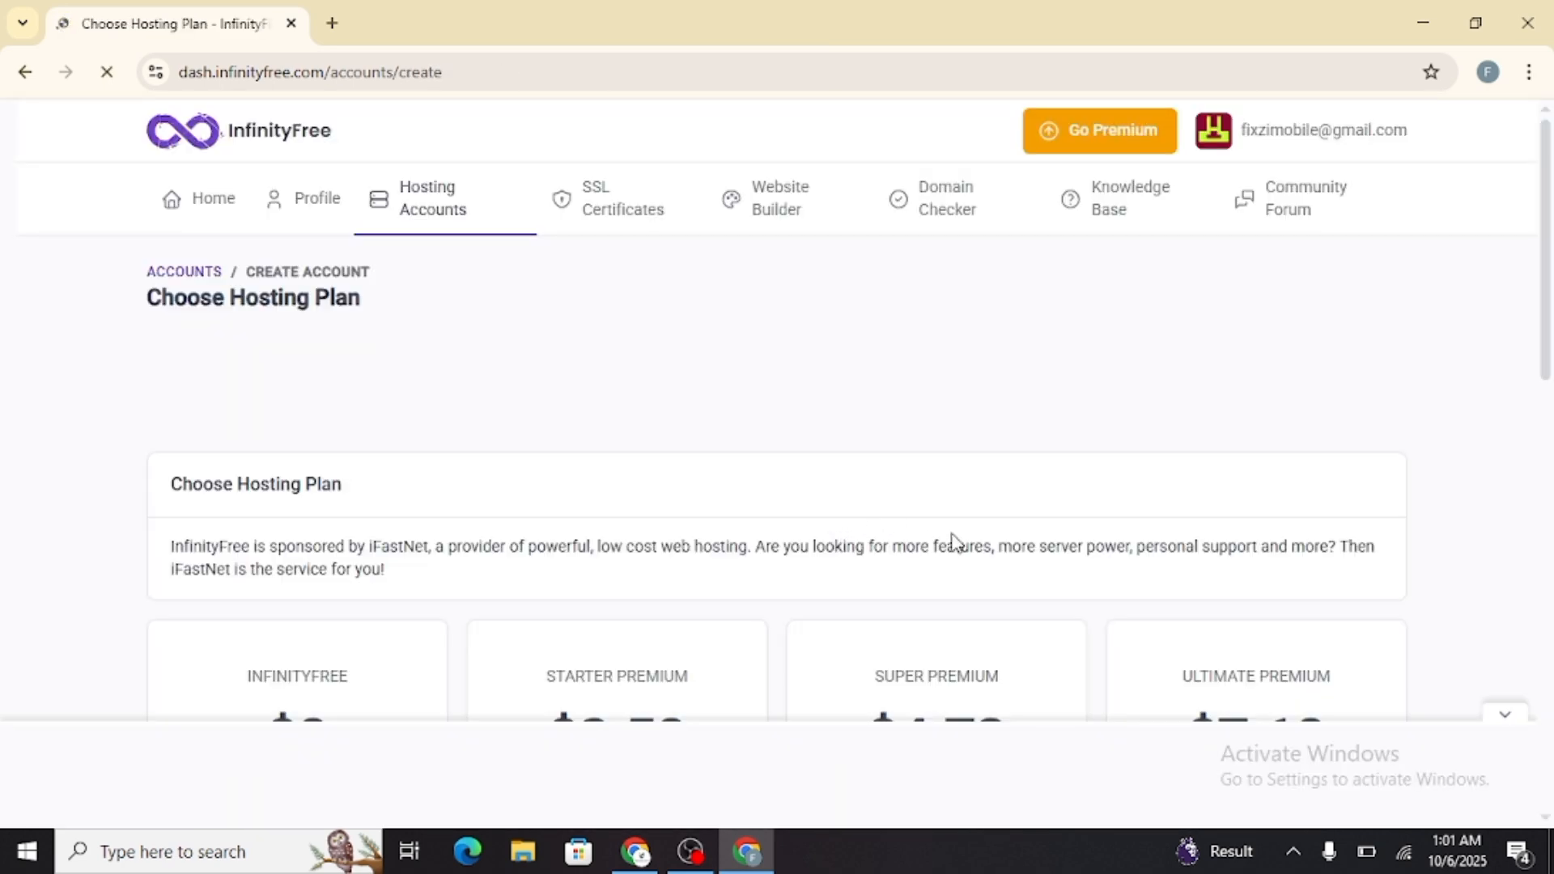
pyautogui.scroll(-7, 867, 534)
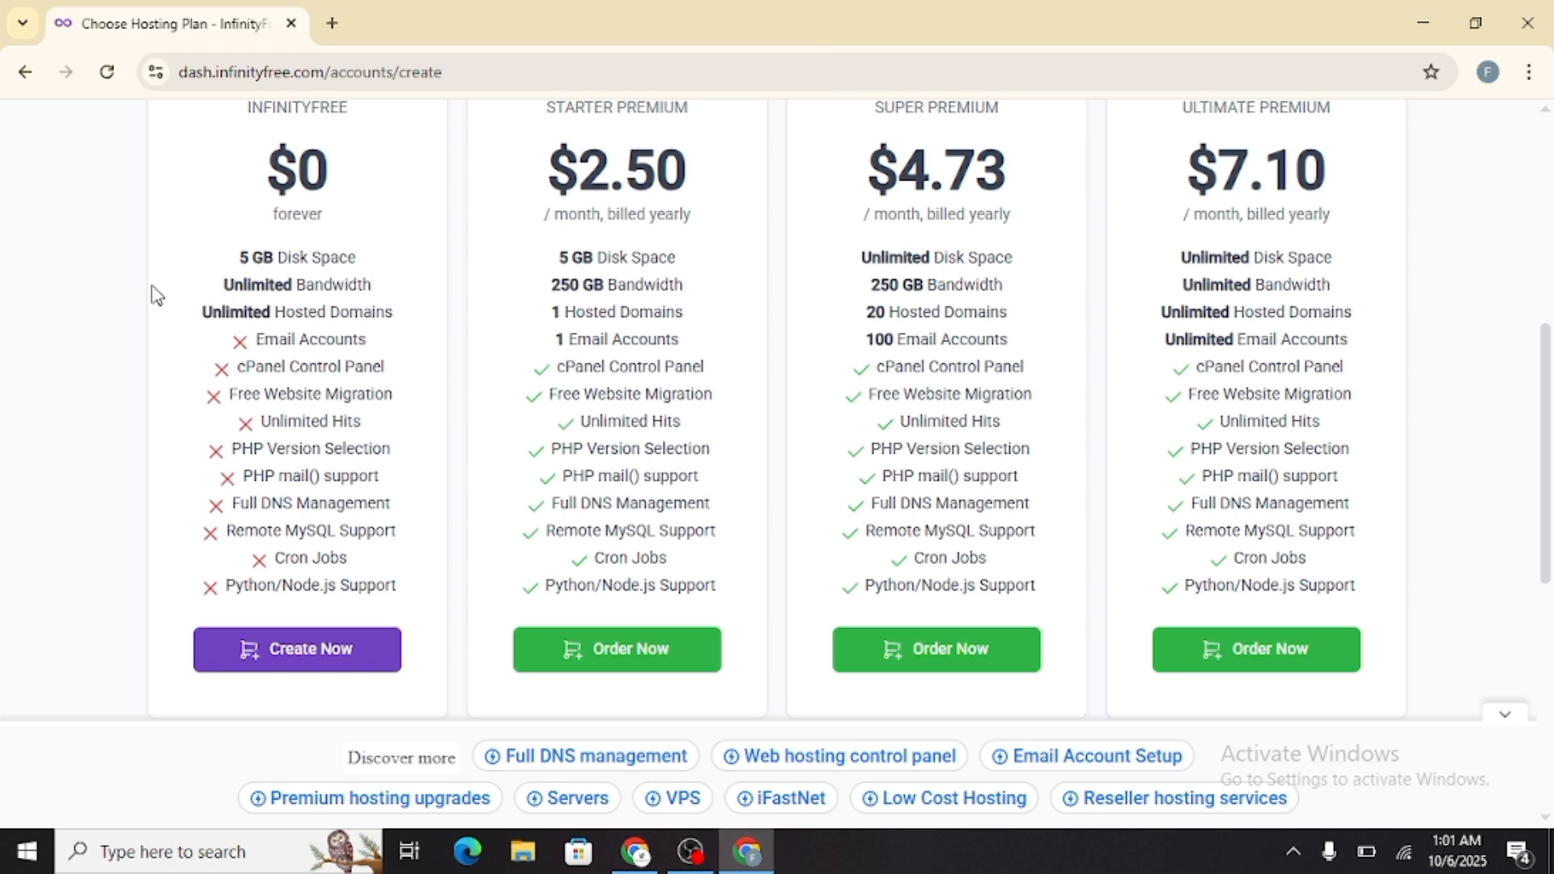
# Compare the free plan's features with the premium plans, choose the $0 InfinityFree plan and complete the human verification
pyautogui.moveTo(162, 291); pyautogui.dragTo(229, 296)
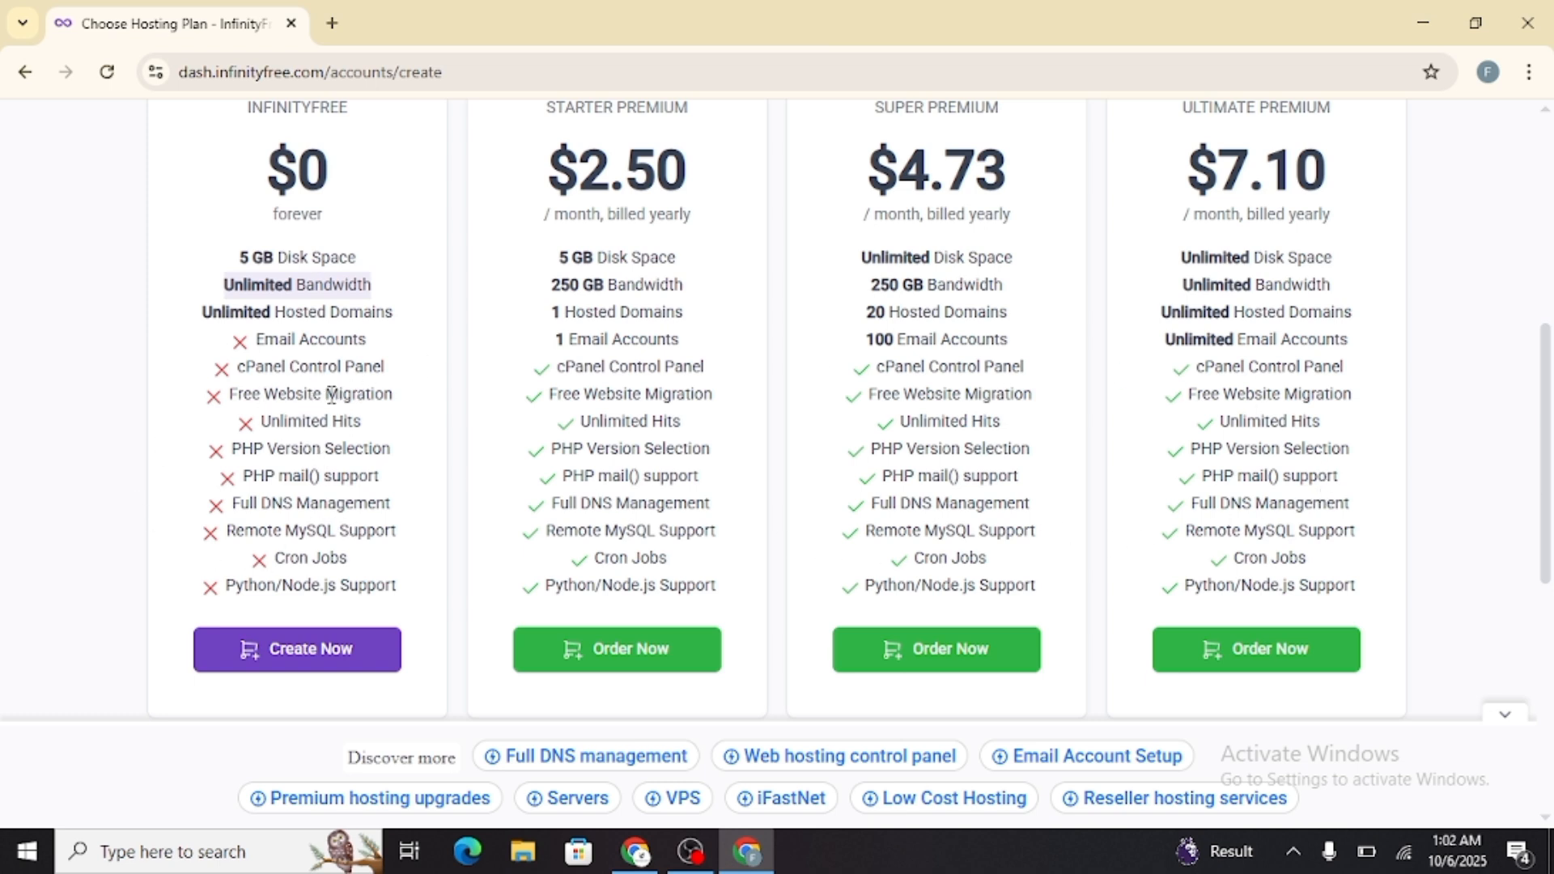
pyautogui.scroll(1, 1260, 371)
pyautogui.scroll(2, 1259, 371)
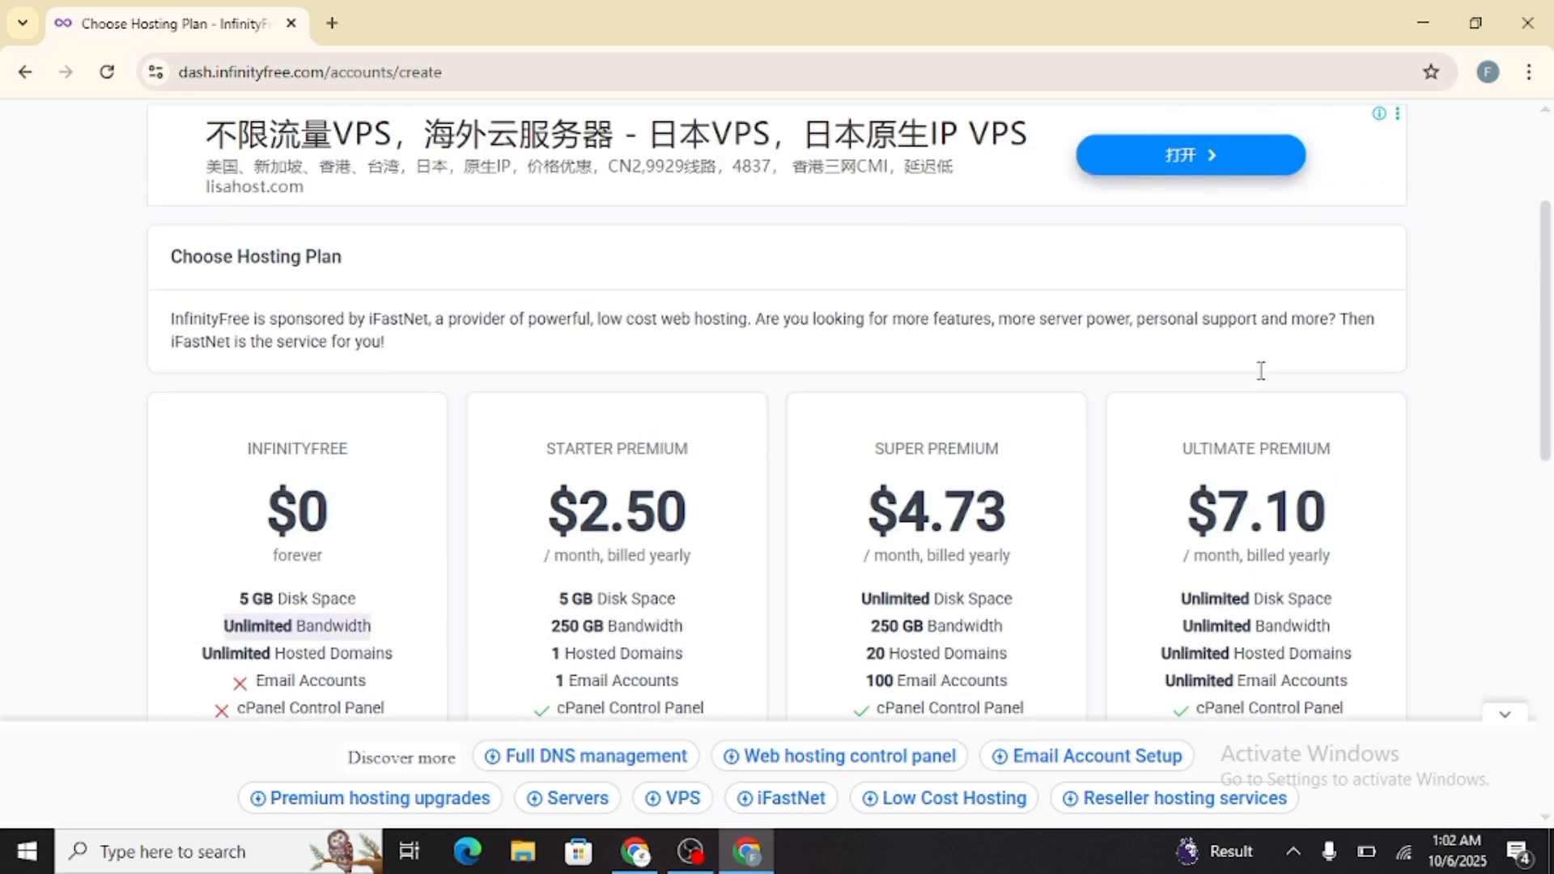
pyautogui.scroll(-3, 1260, 371)
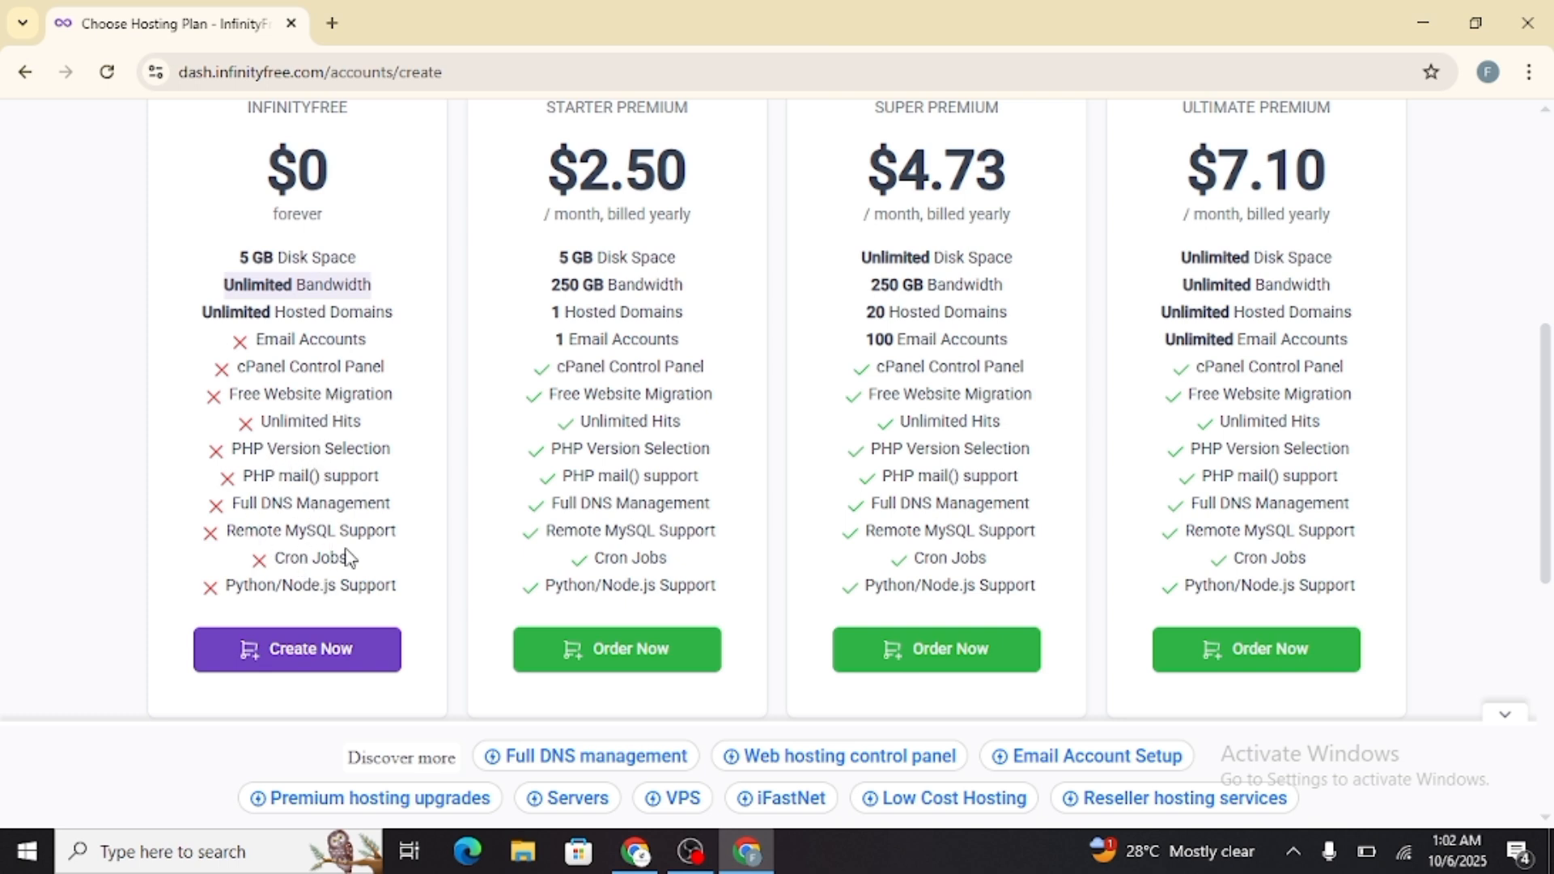
pyautogui.click(357, 652)
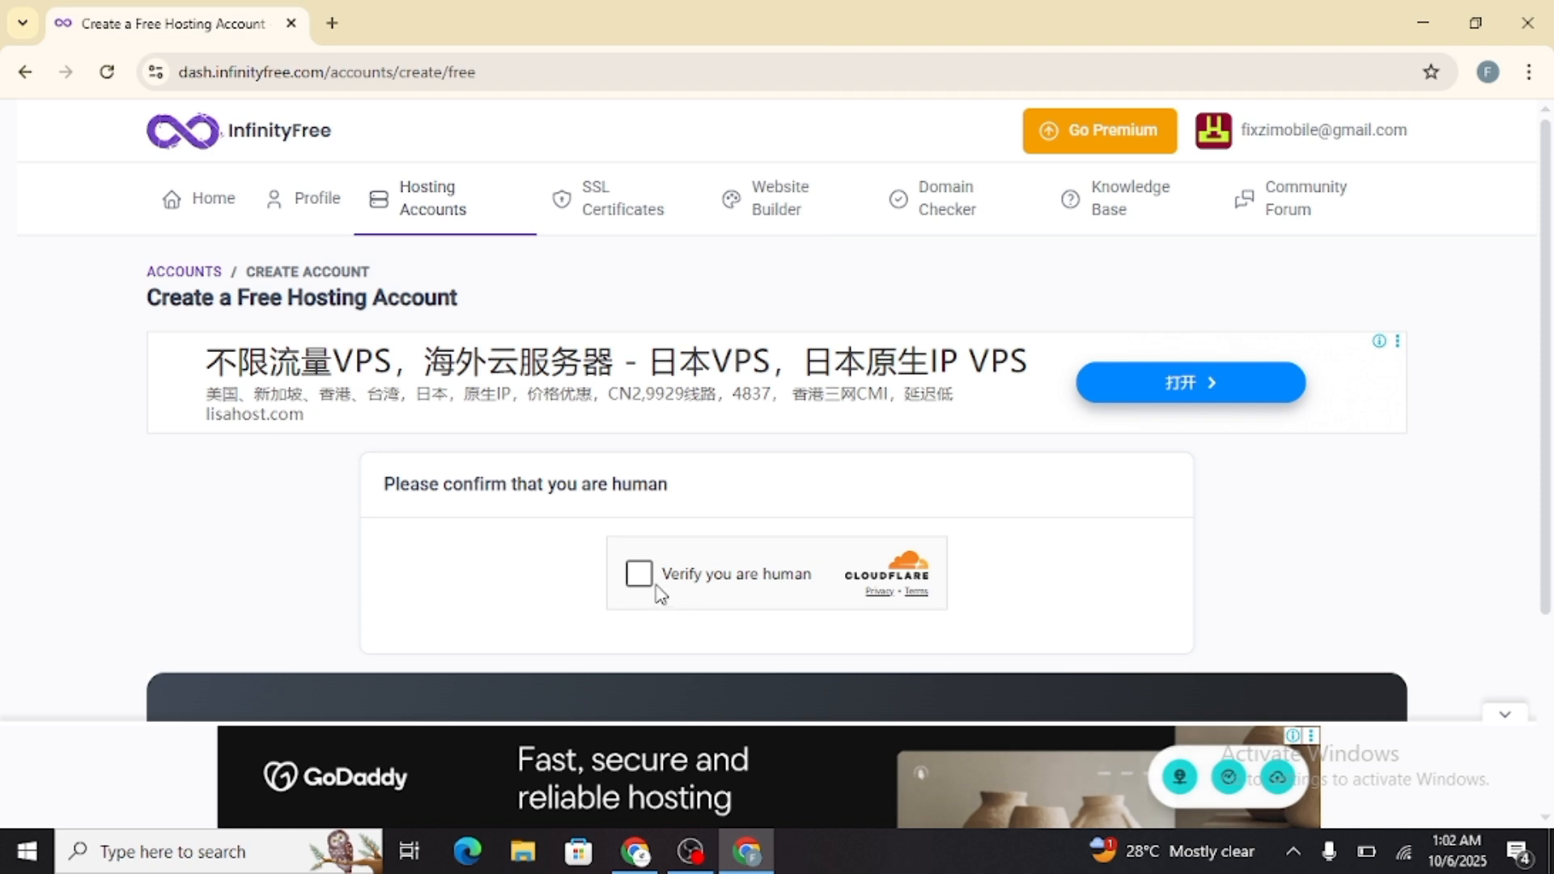
pyautogui.click(657, 593)
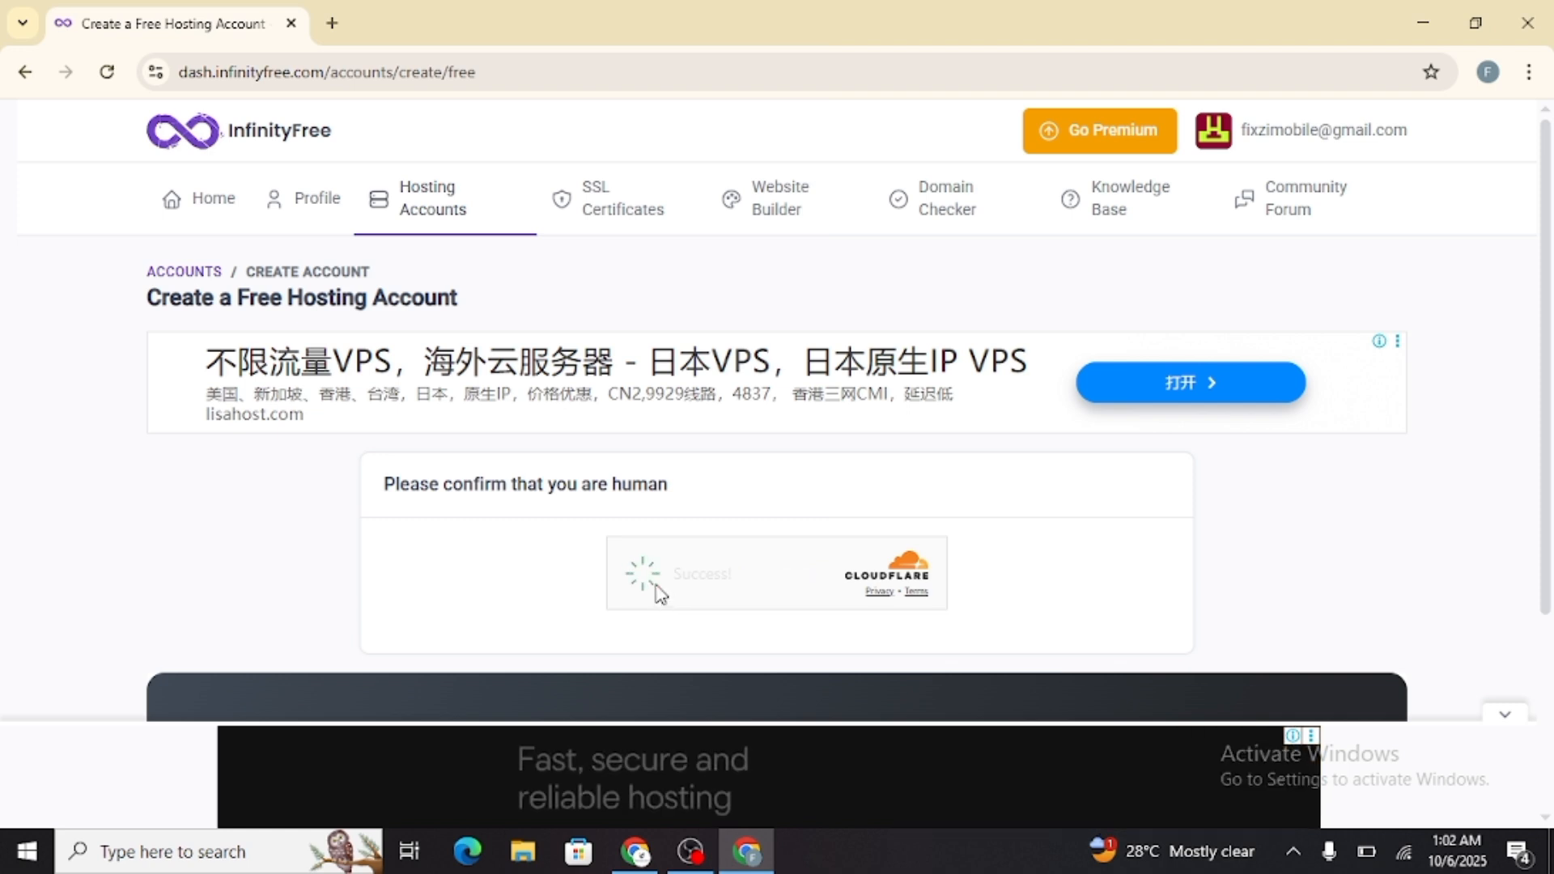
# Choose a free subdomain as the domain type for the hosting account and open the subdomain name for entry
pyautogui.scroll(-1, 657, 593)
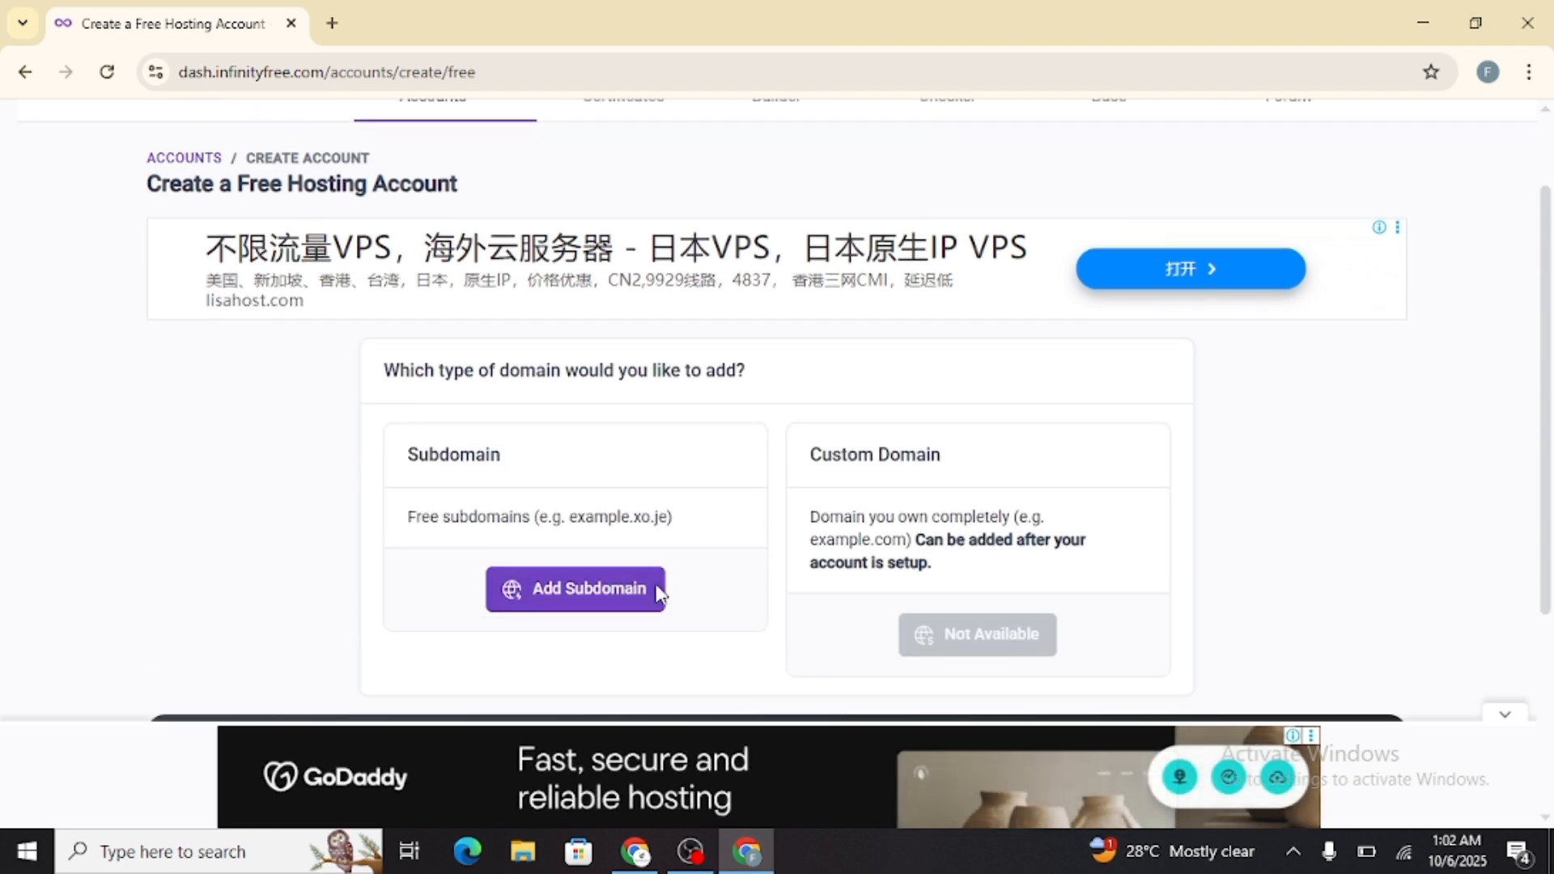
pyautogui.scroll(-1, 657, 593)
pyautogui.scroll(1, 657, 593)
pyautogui.click(626, 602)
pyautogui.click(510, 527)
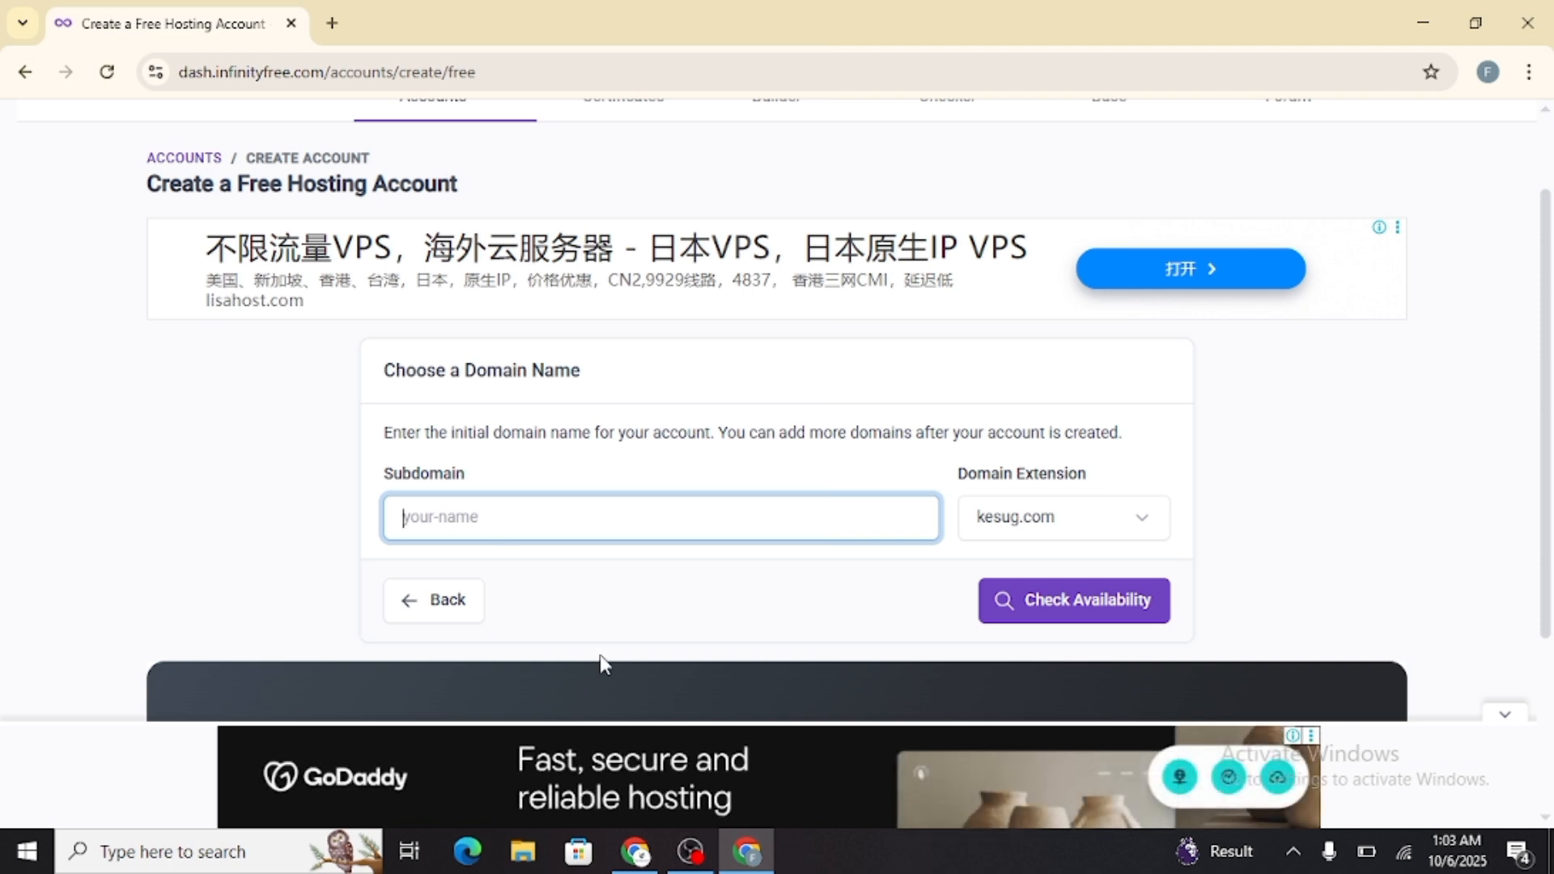
# Extract the WEB archive into a WEB folder inside the Videos folder
pyautogui.click(519, 851)
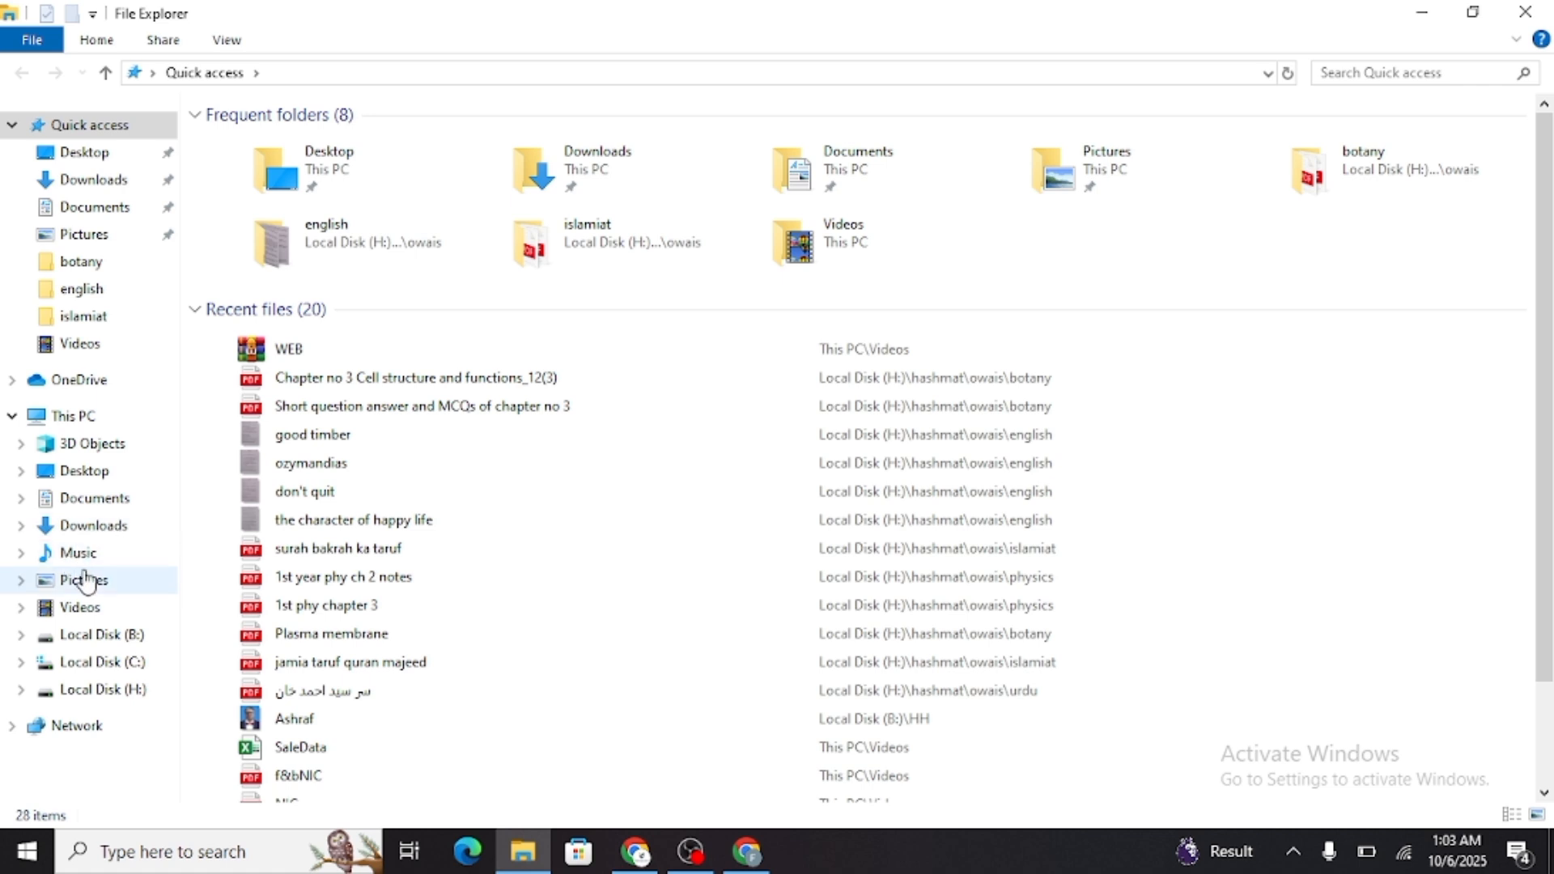
pyautogui.click(81, 607)
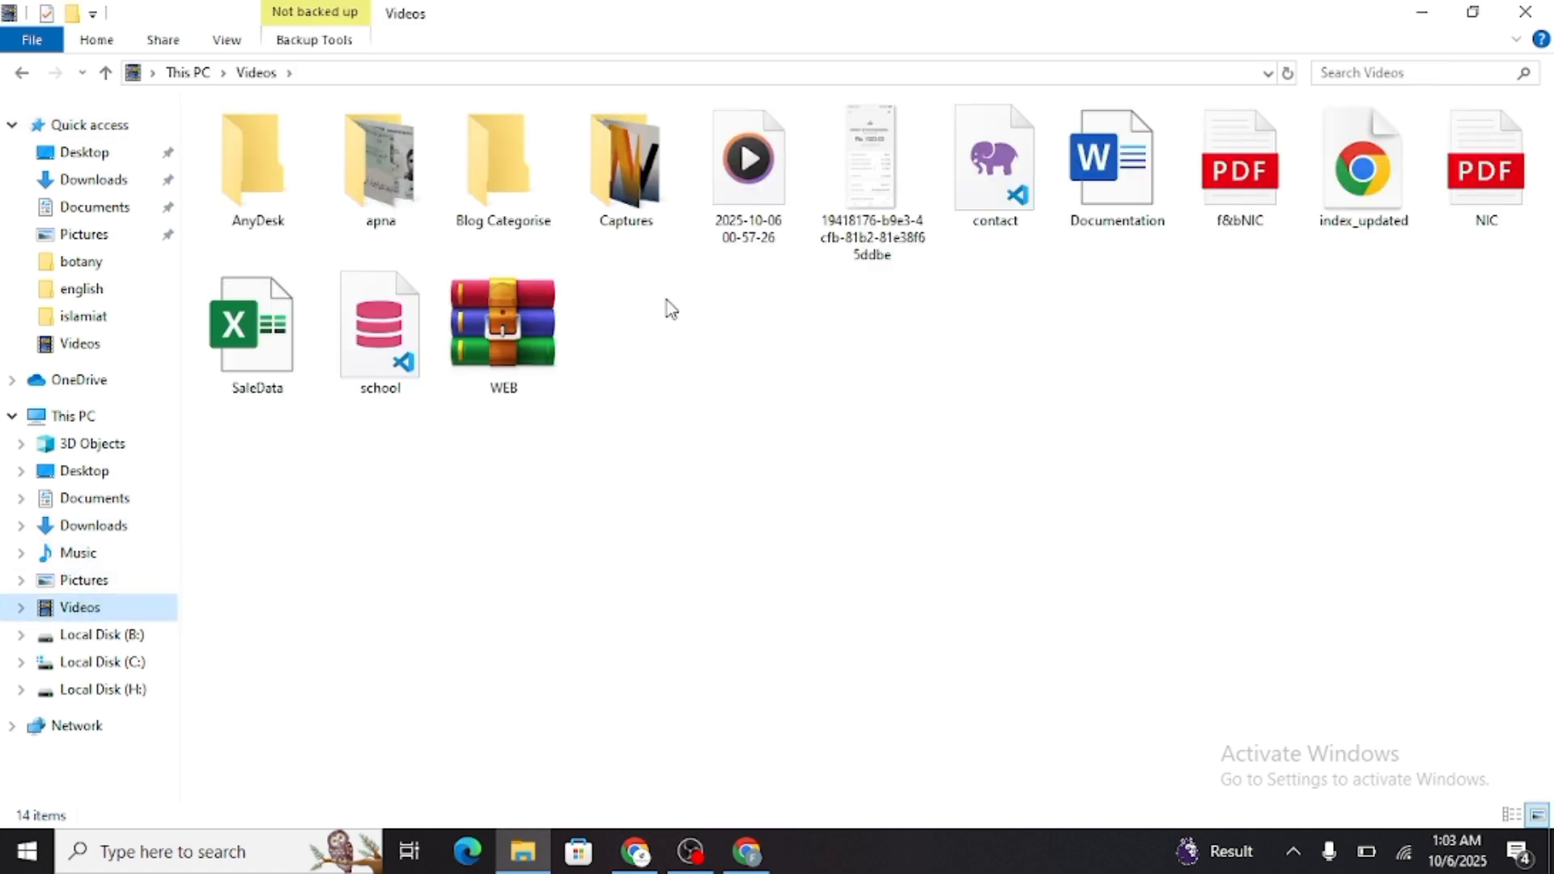
pyautogui.rightClick(510, 345)
pyautogui.click(361, 401)
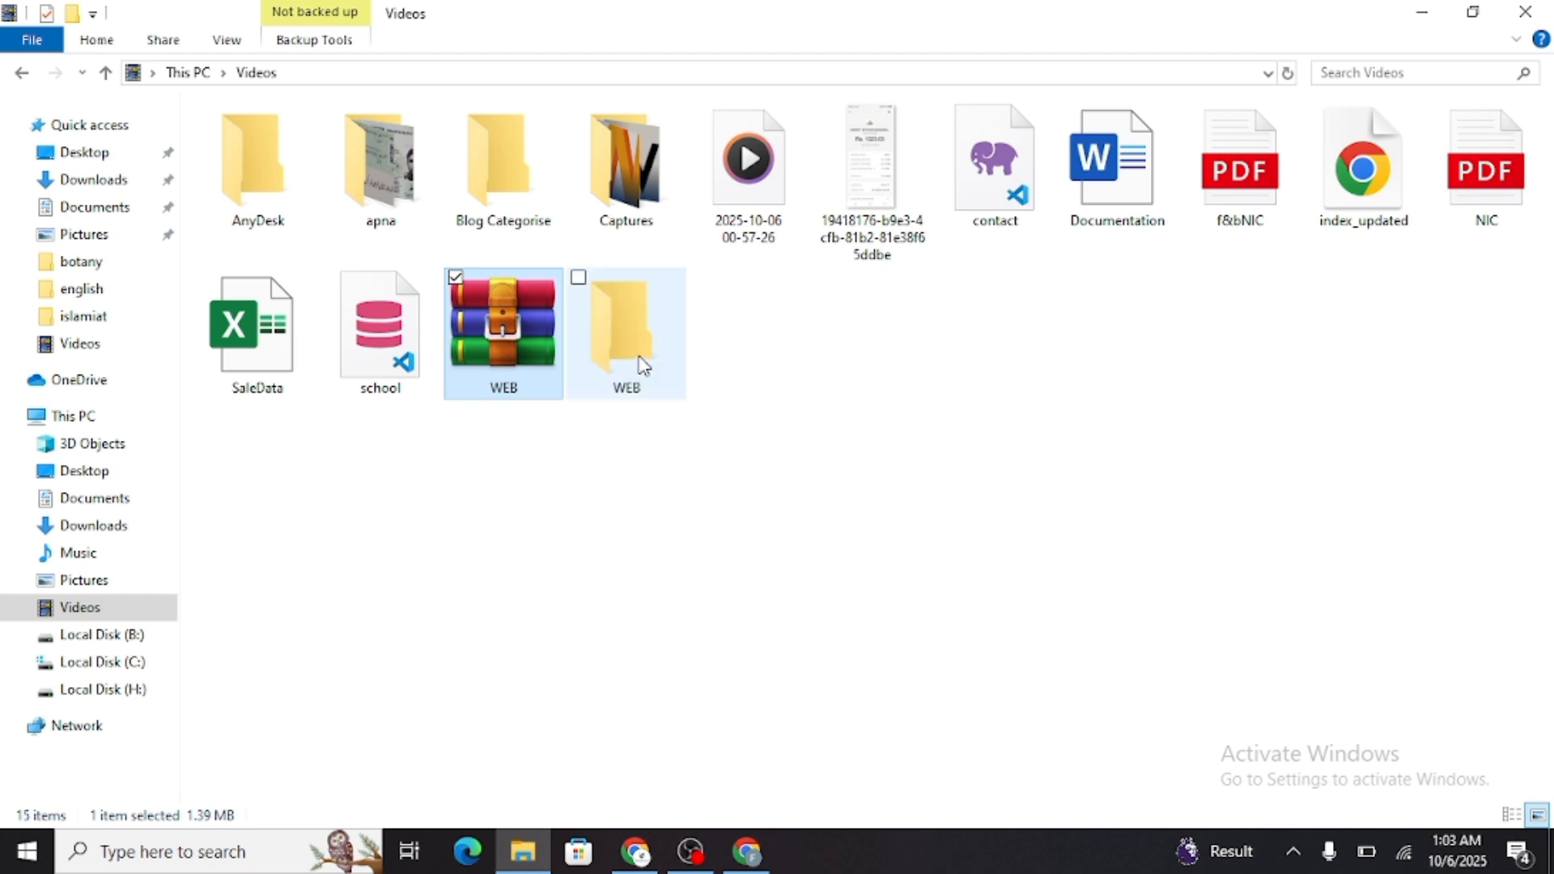
# Open the index page from the .vscode subfolder of the extracted WEB folder and review the website in the browser
pyautogui.doubleClick(637, 356)
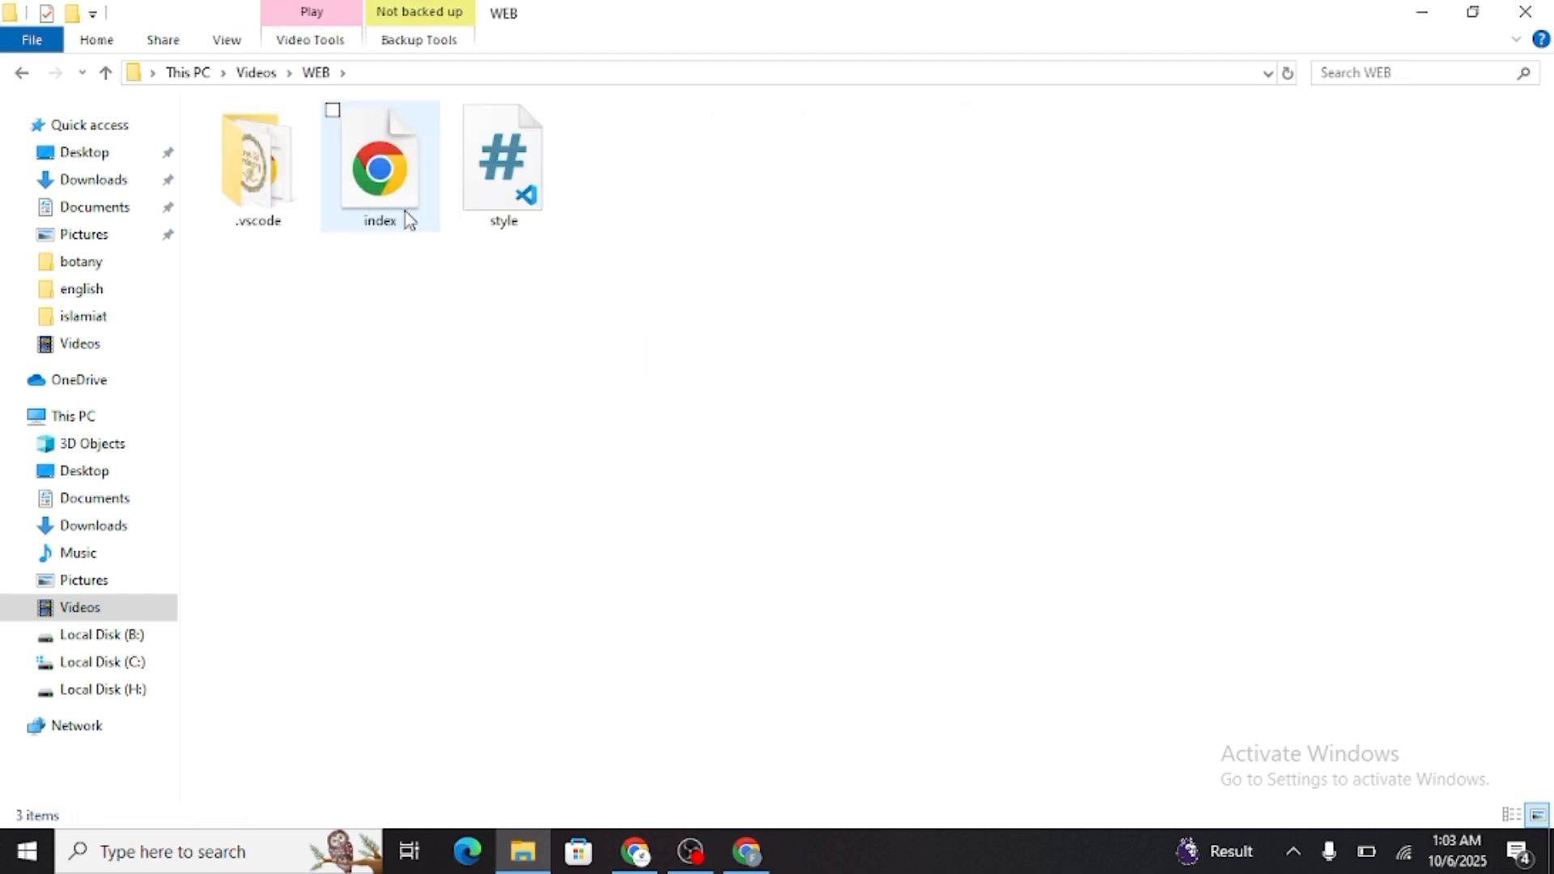
pyautogui.doubleClick(281, 214)
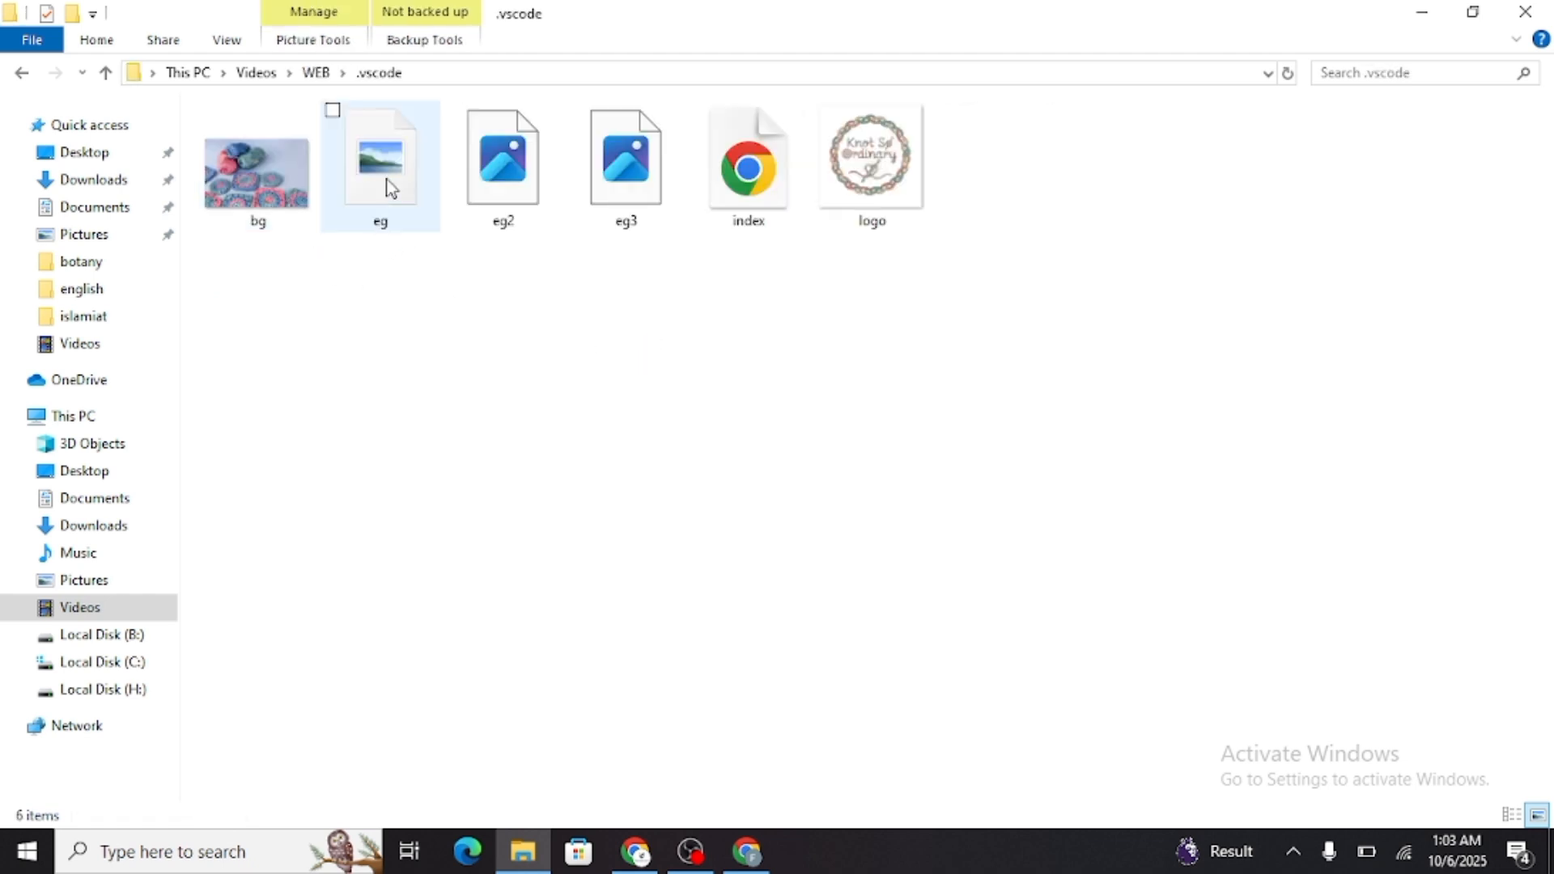
pyautogui.click(760, 222)
pyautogui.doubleClick(760, 221)
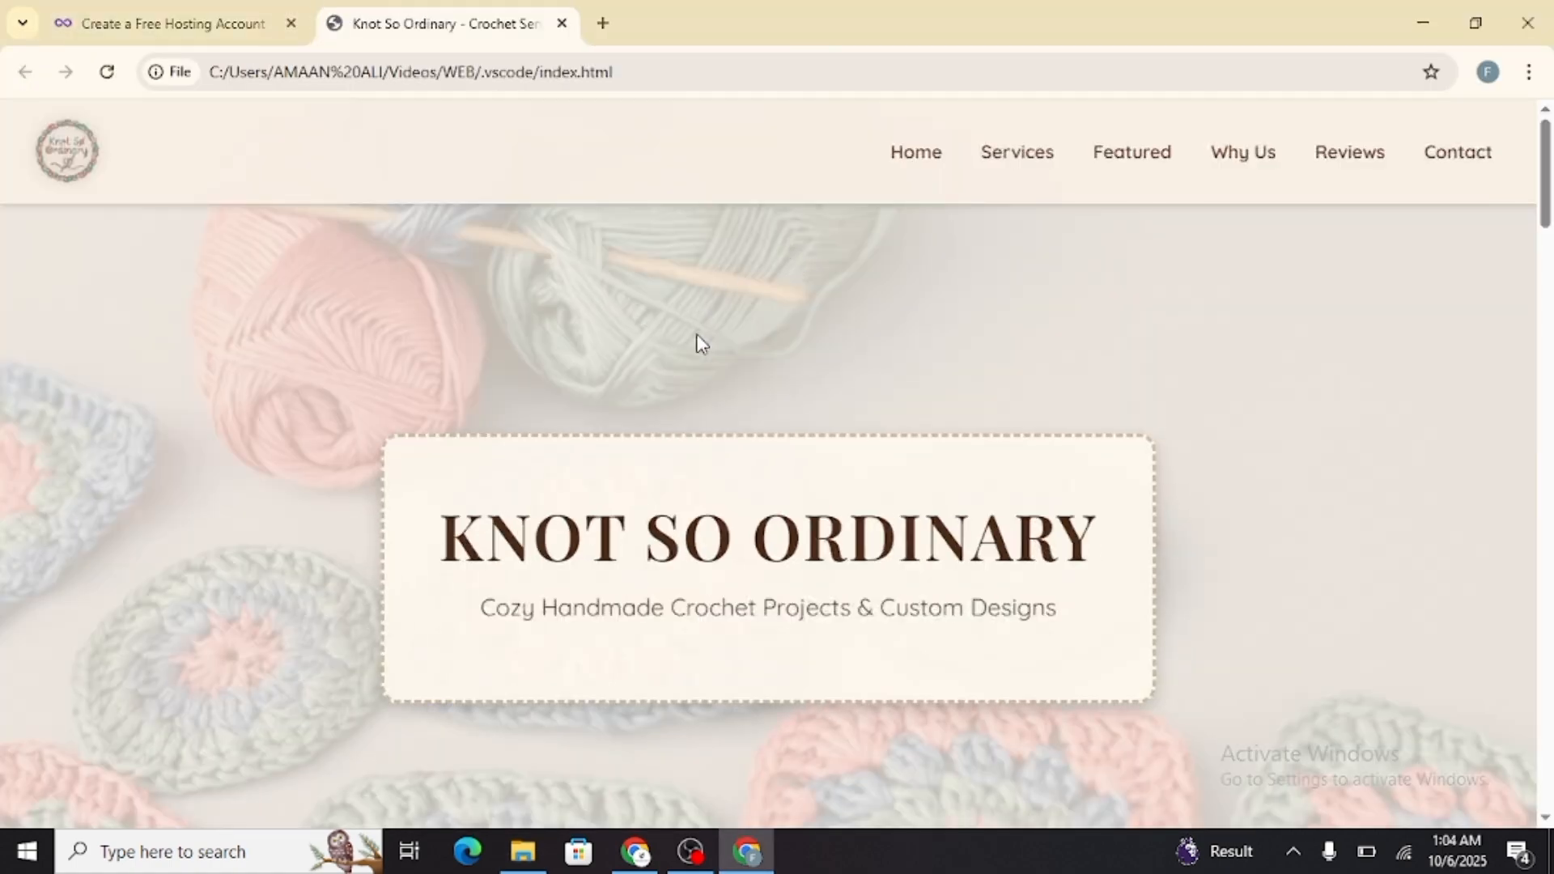
pyautogui.scroll(-20, 721, 375)
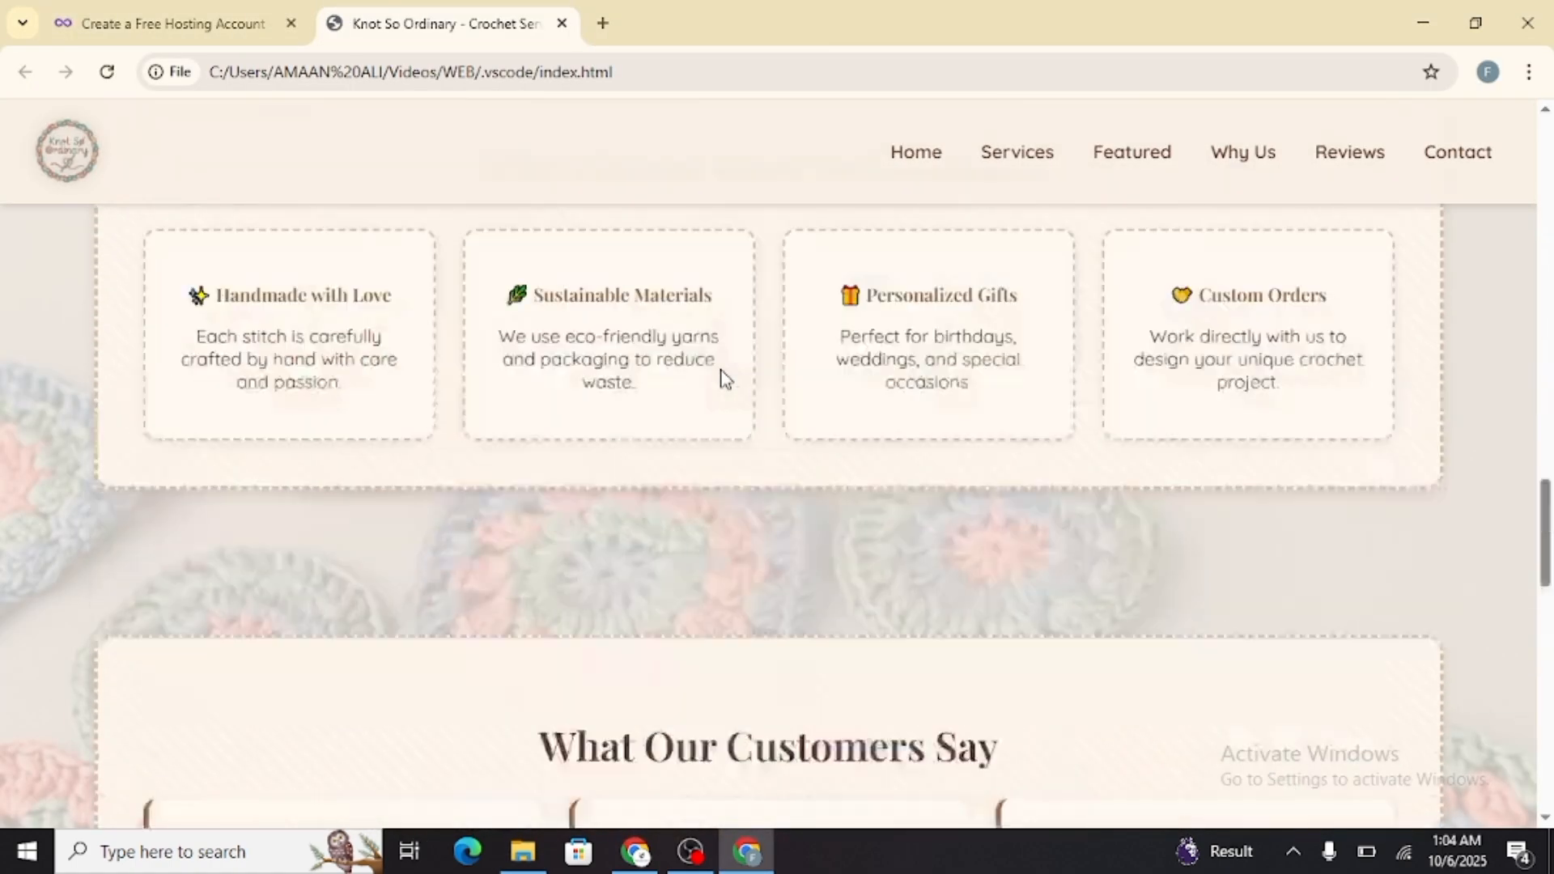
pyautogui.scroll(15, 721, 374)
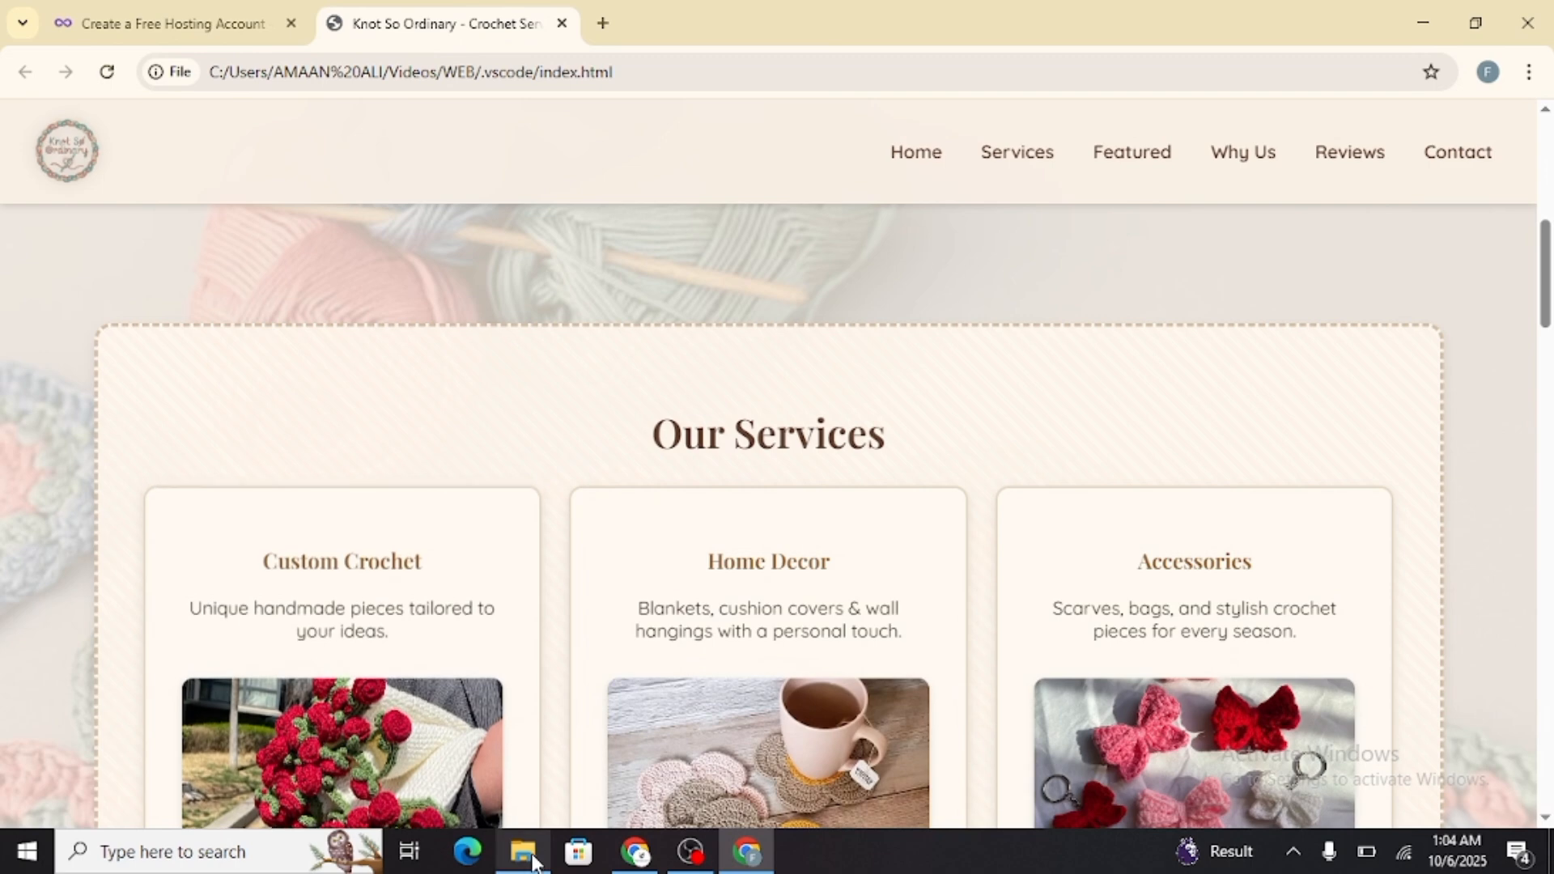
# Preview the index page stored directly in the WEB folder and close its browser tab
pyautogui.click(522, 851)
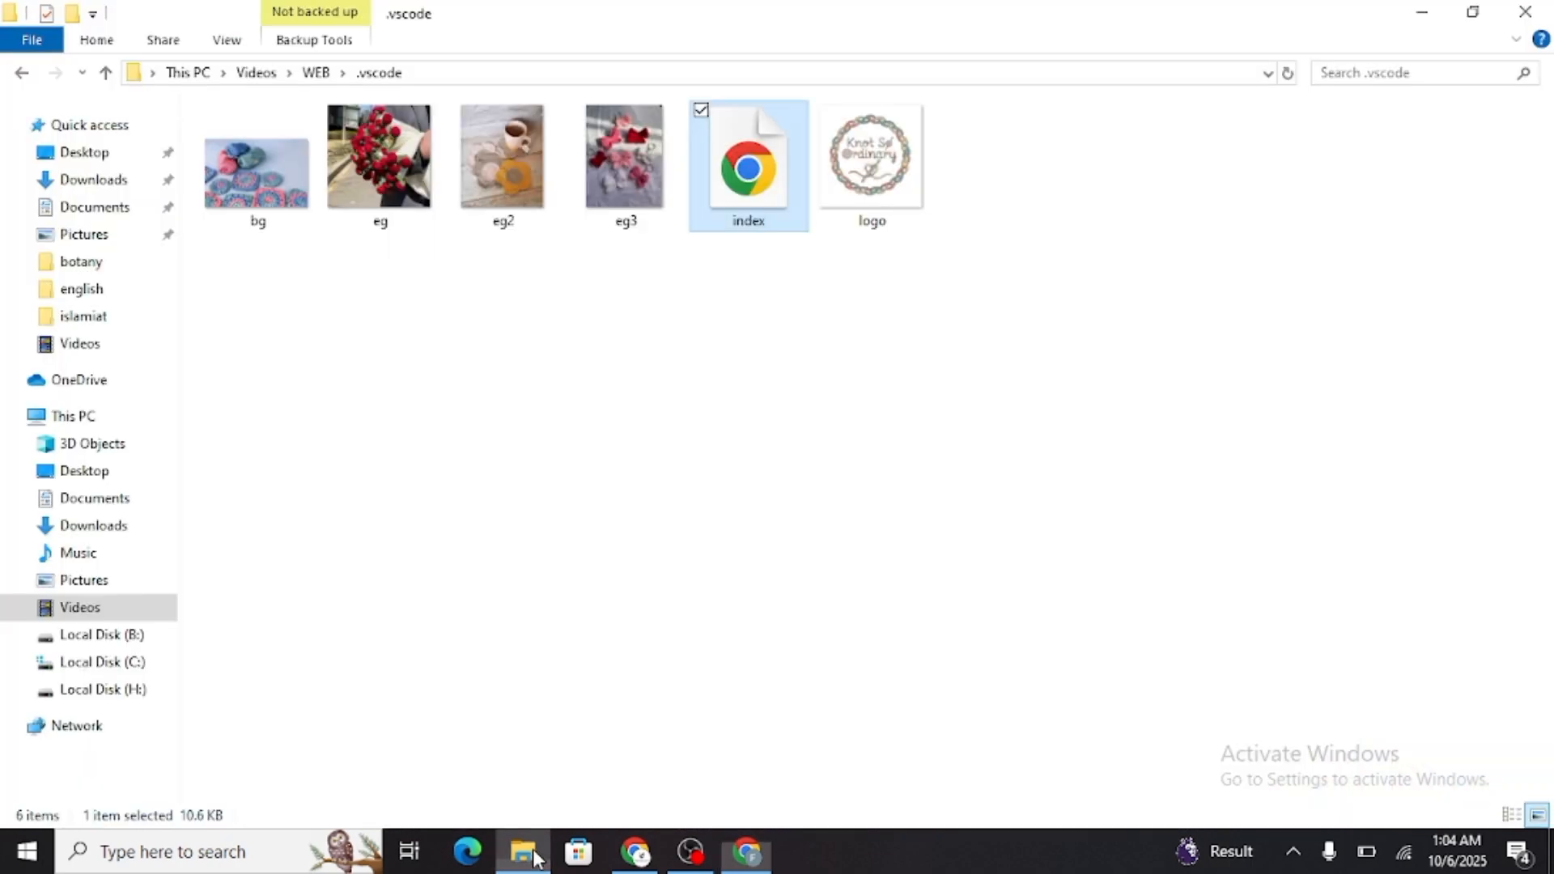
pyautogui.click(314, 75)
pyautogui.doubleClick(415, 159)
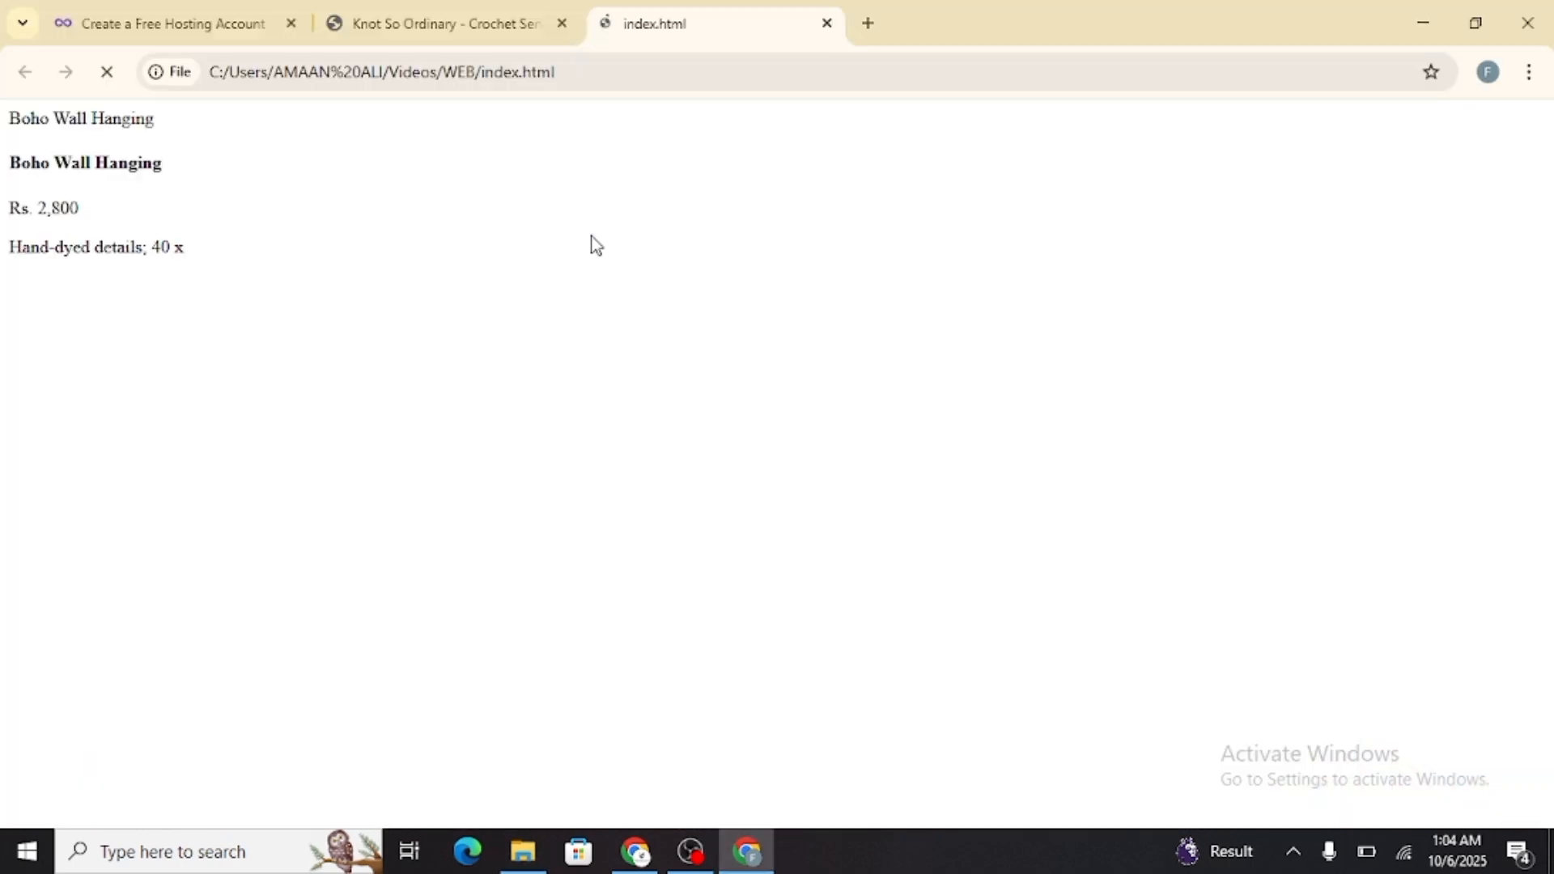
pyautogui.scroll(-8, 591, 237)
pyautogui.scroll(8, 591, 236)
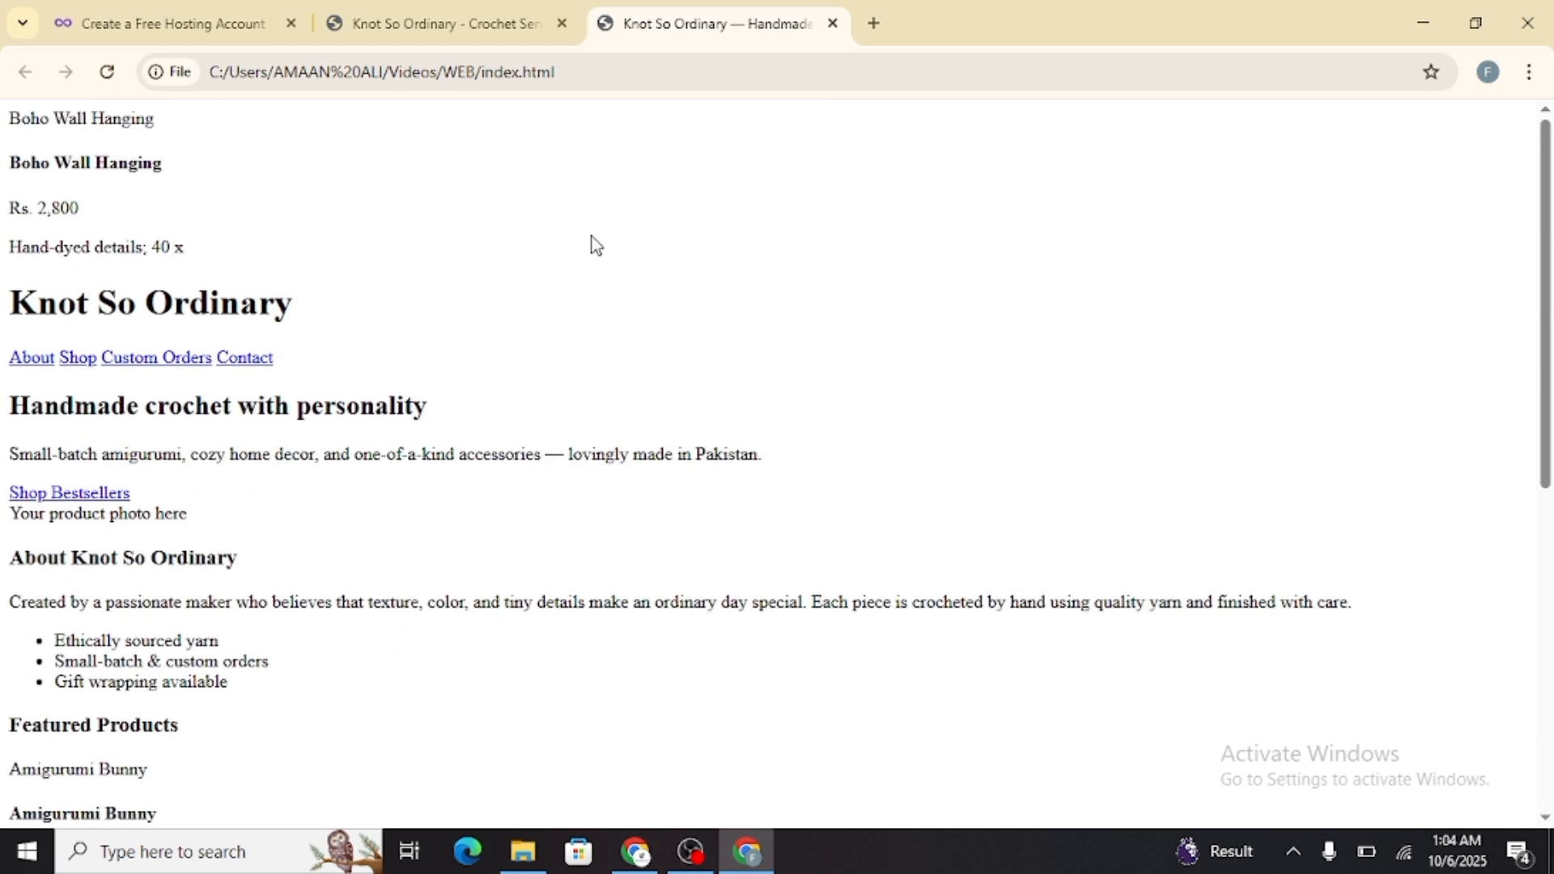
pyautogui.click(833, 25)
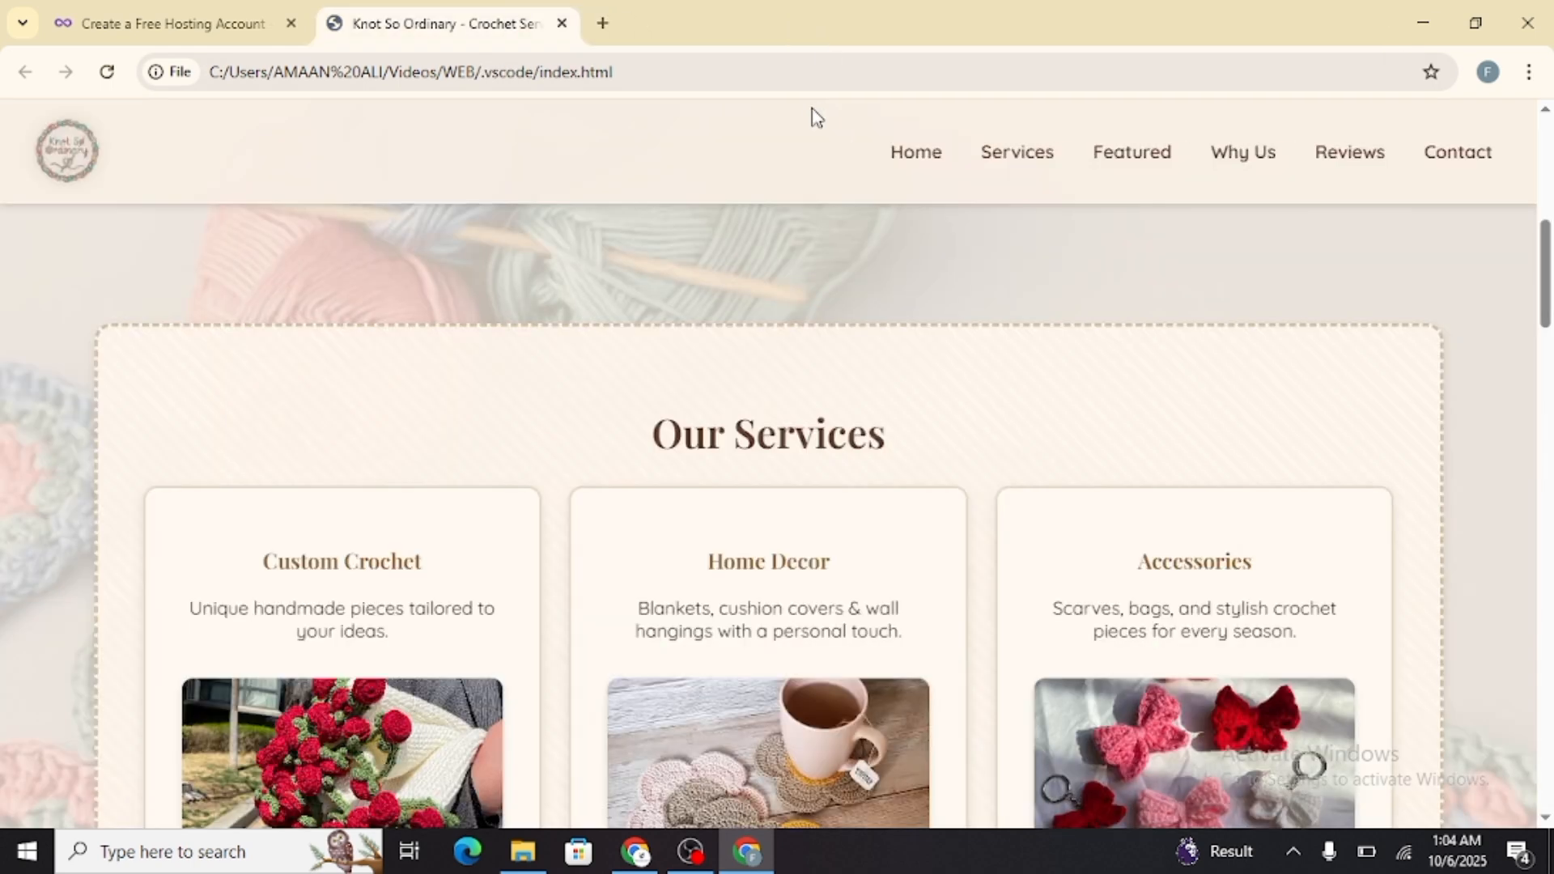
# Delete the index and style files from the WEB folder, keeping only the .vscode folder
pyautogui.hotkey('alt', 'Tab')
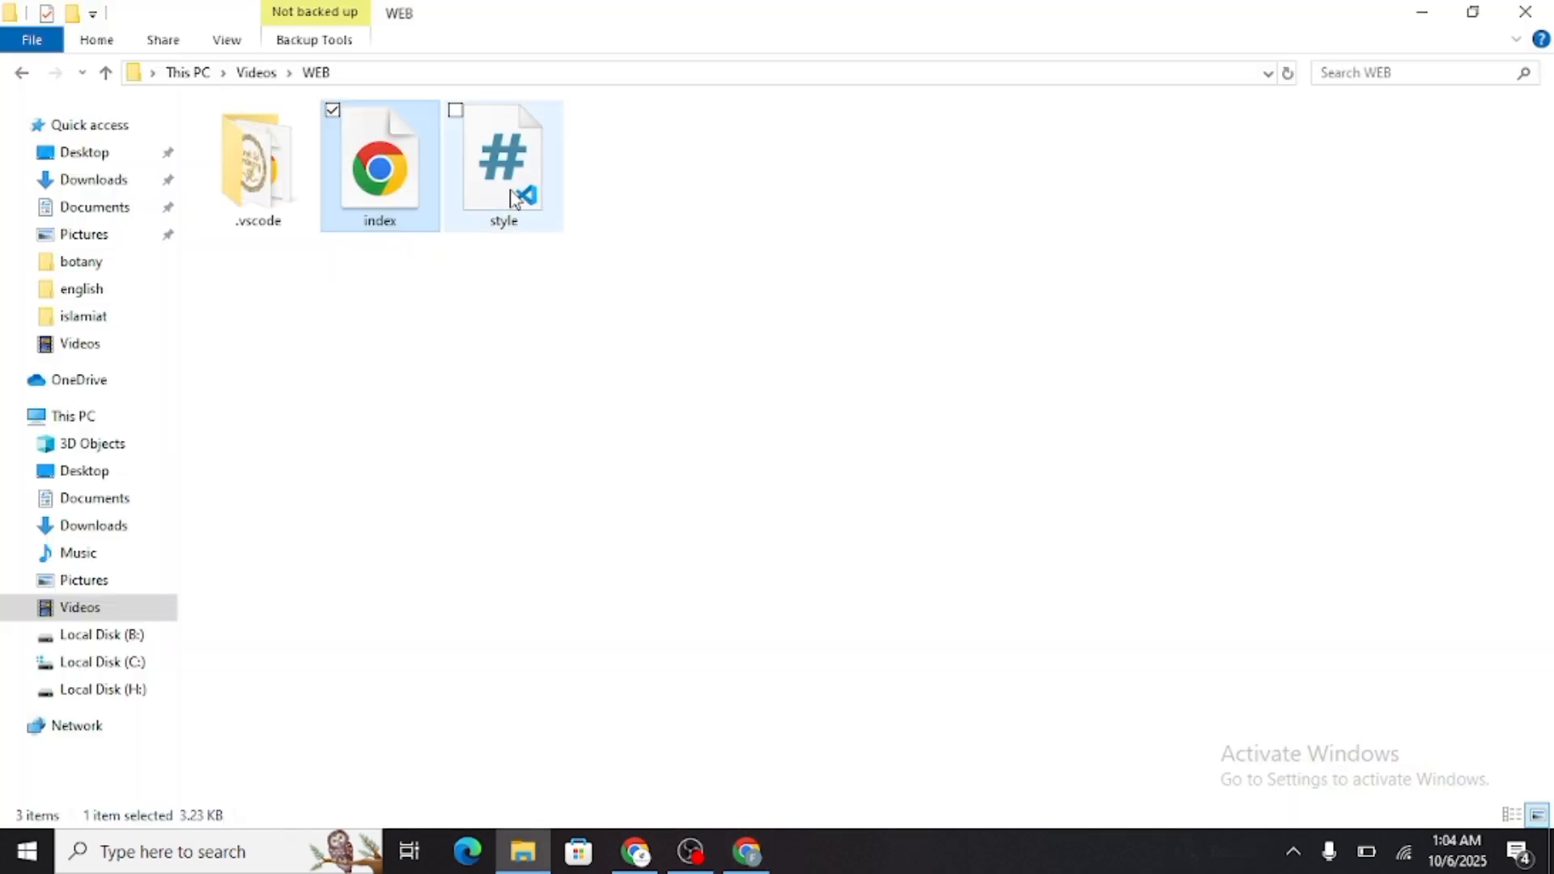
pyautogui.keyDown('ctrl'); pyautogui.click(553, 203); pyautogui.keyUp('ctrl')
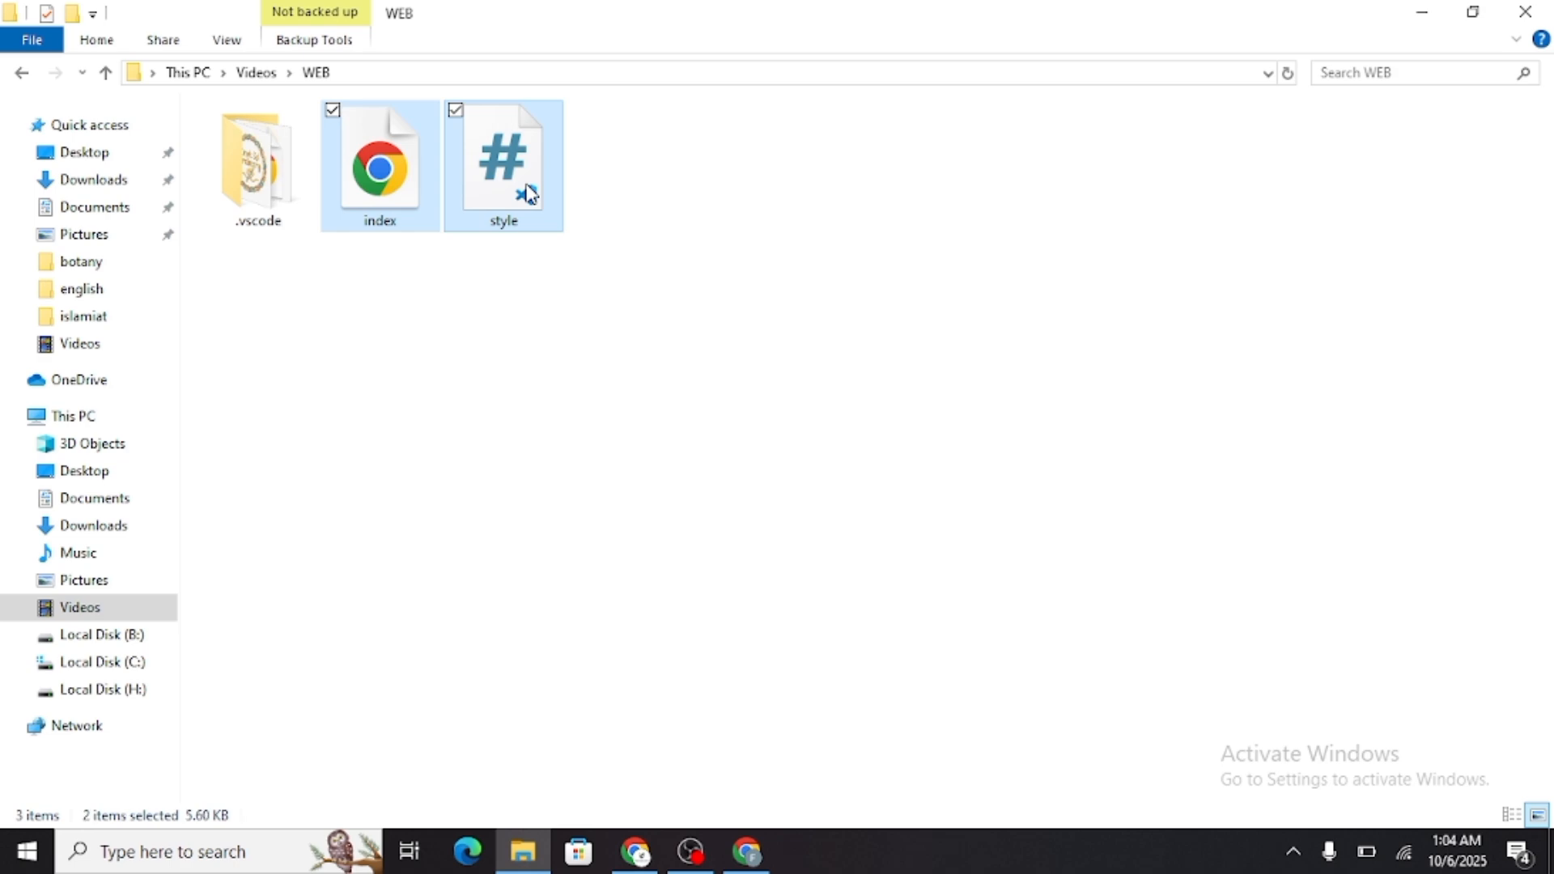
pyautogui.press('Delete')
# Reload the Knot So Ordinary page in the browser and check its sections
pyautogui.hotkey('alt', 'Tab')
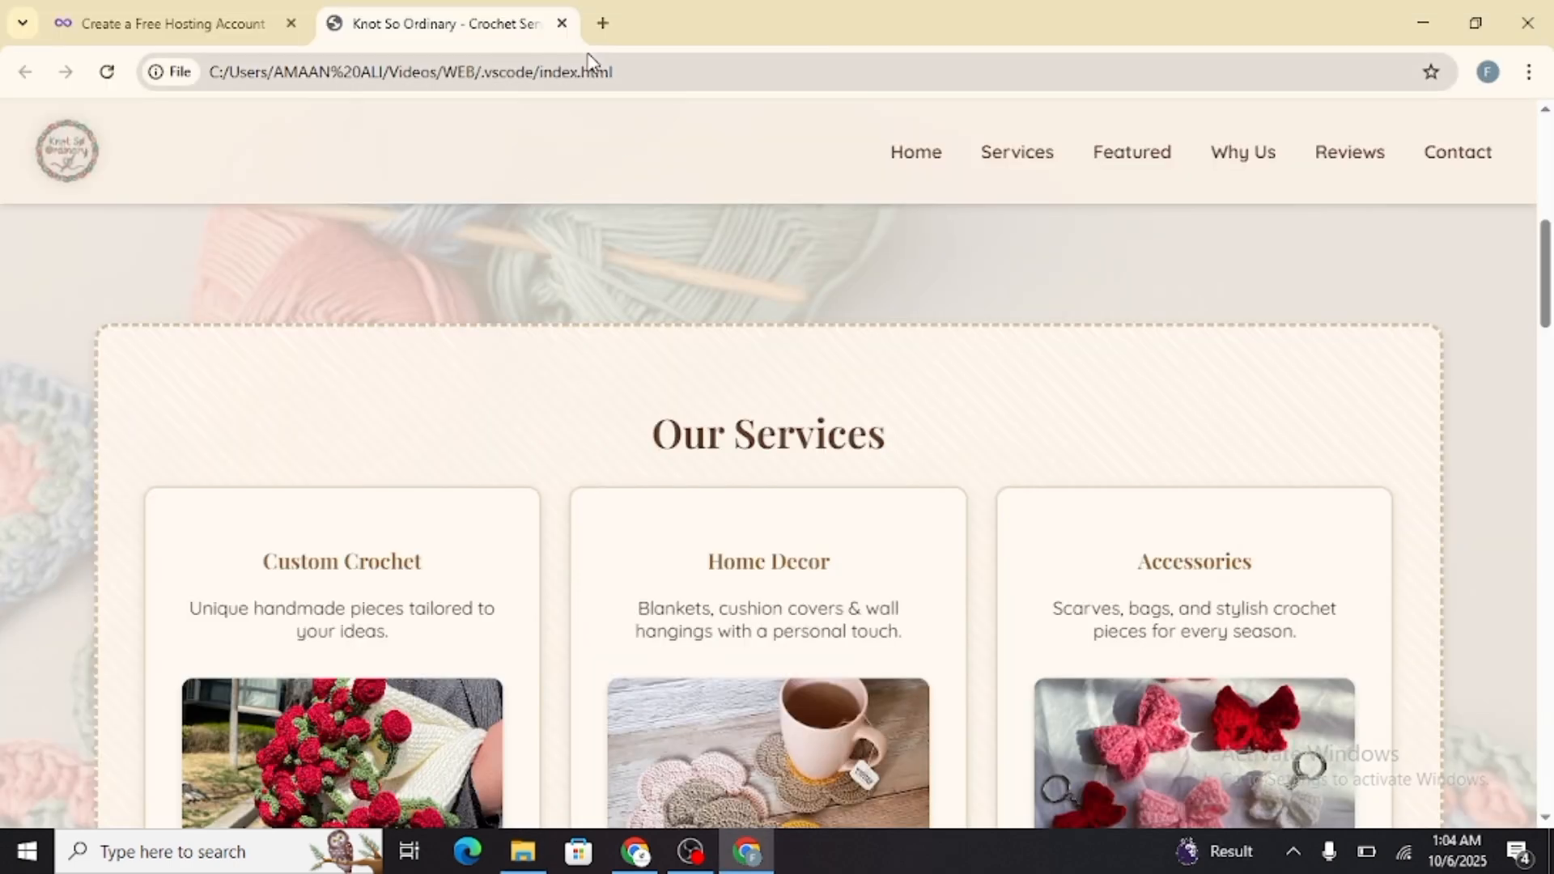
pyautogui.press('F5')
pyautogui.scroll(-20, 663, 267)
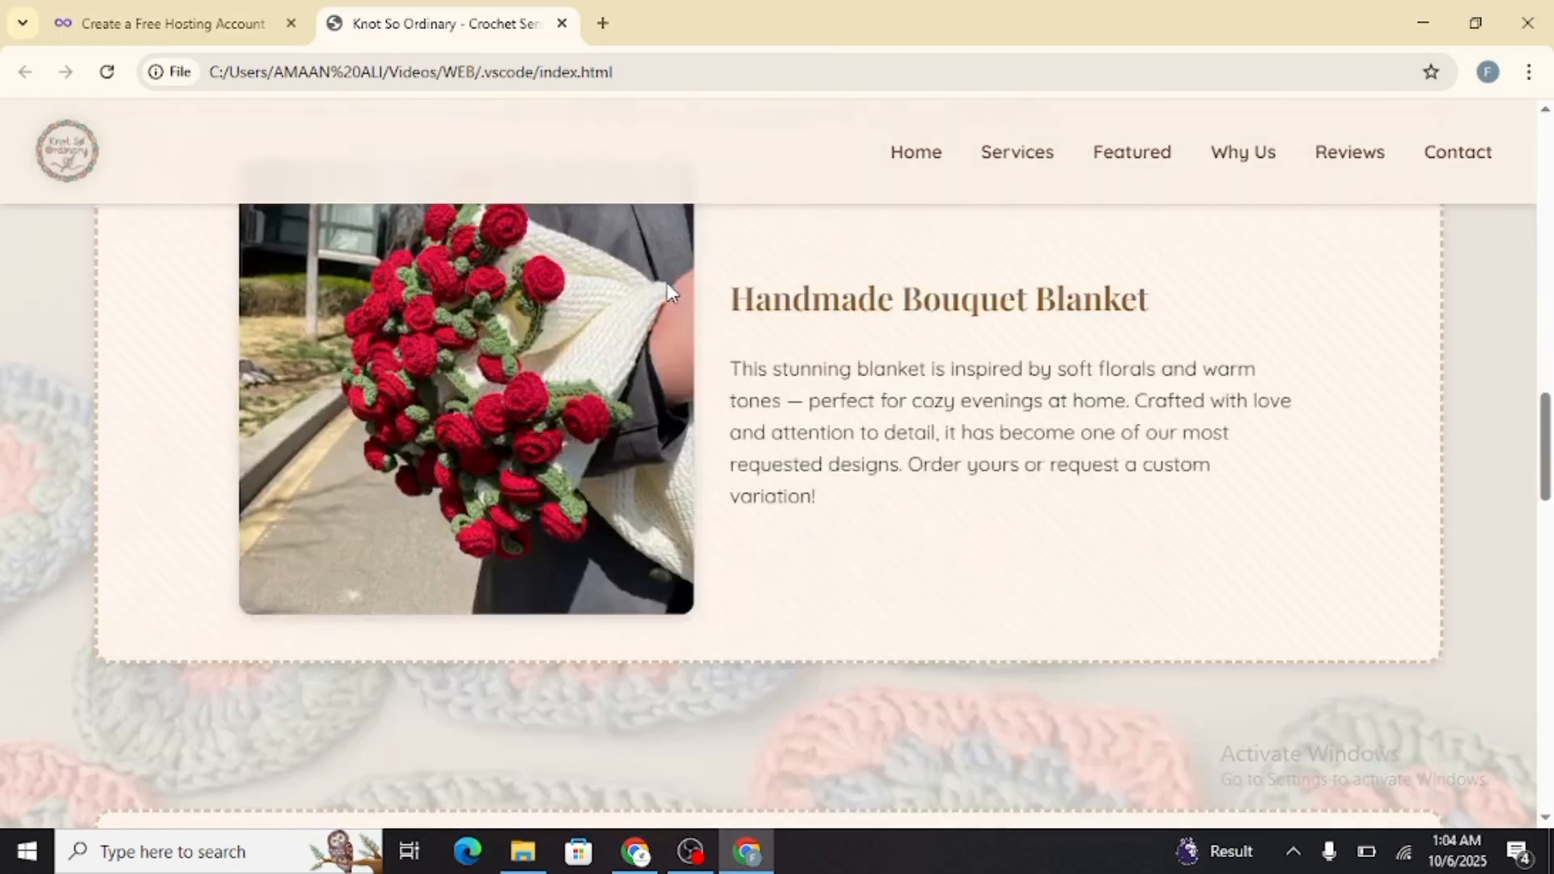
pyautogui.scroll(10, 682, 283)
pyautogui.scroll(20, 682, 279)
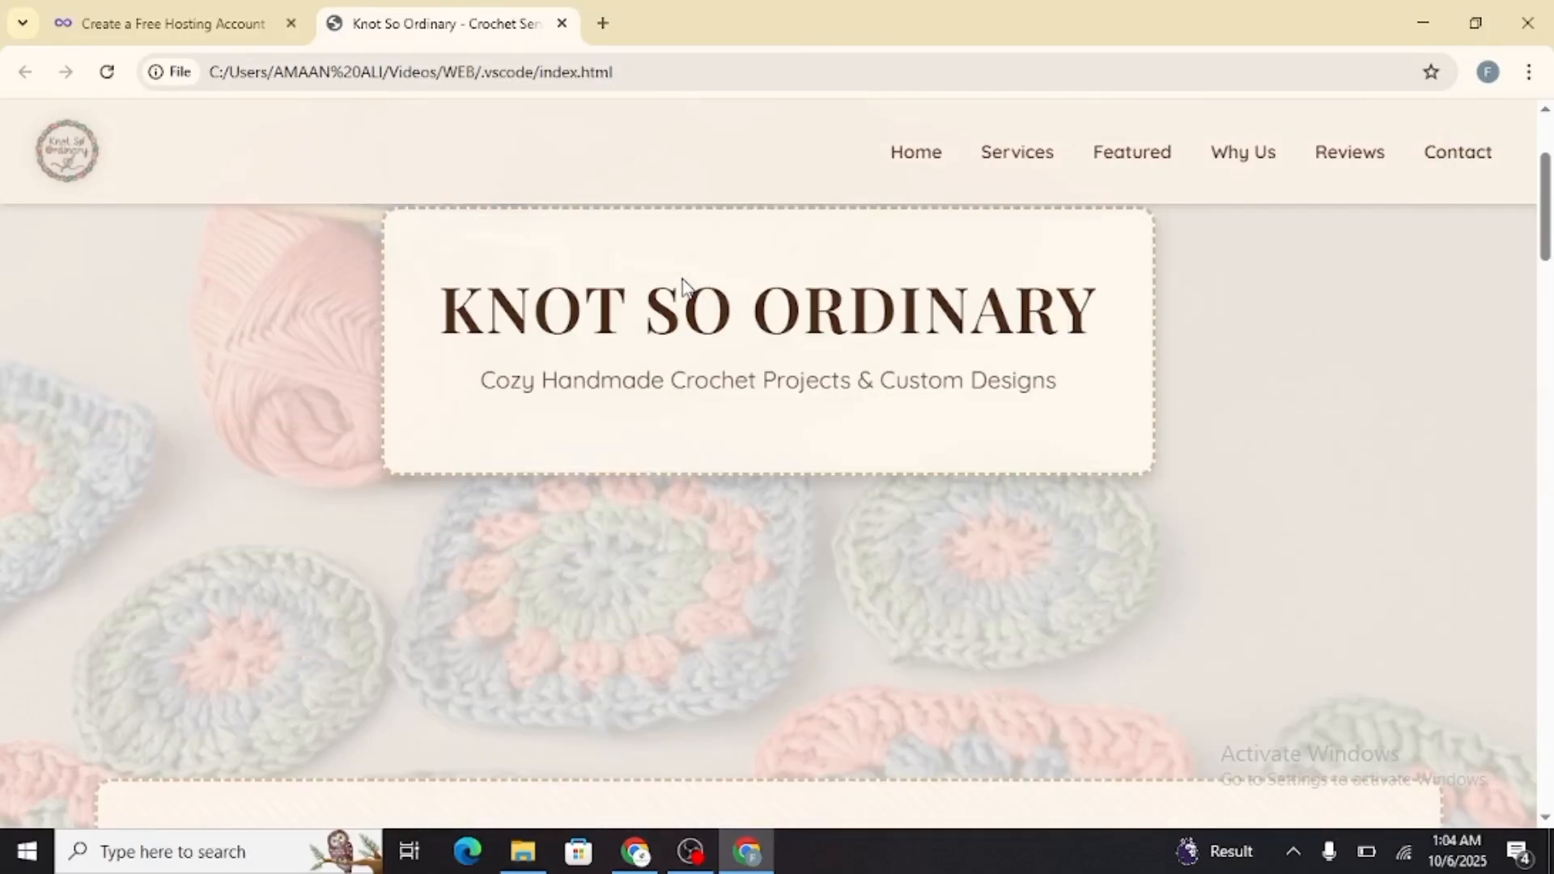
pyautogui.scroll(-7, 682, 279)
# Go into the .vscode folder in File Explorer, launch cmd there and run "code ." to open the folder in Visual Studio Code
pyautogui.press('Tab')
pyautogui.hotkey('alt', 'Tab')
pyautogui.click(257, 162)
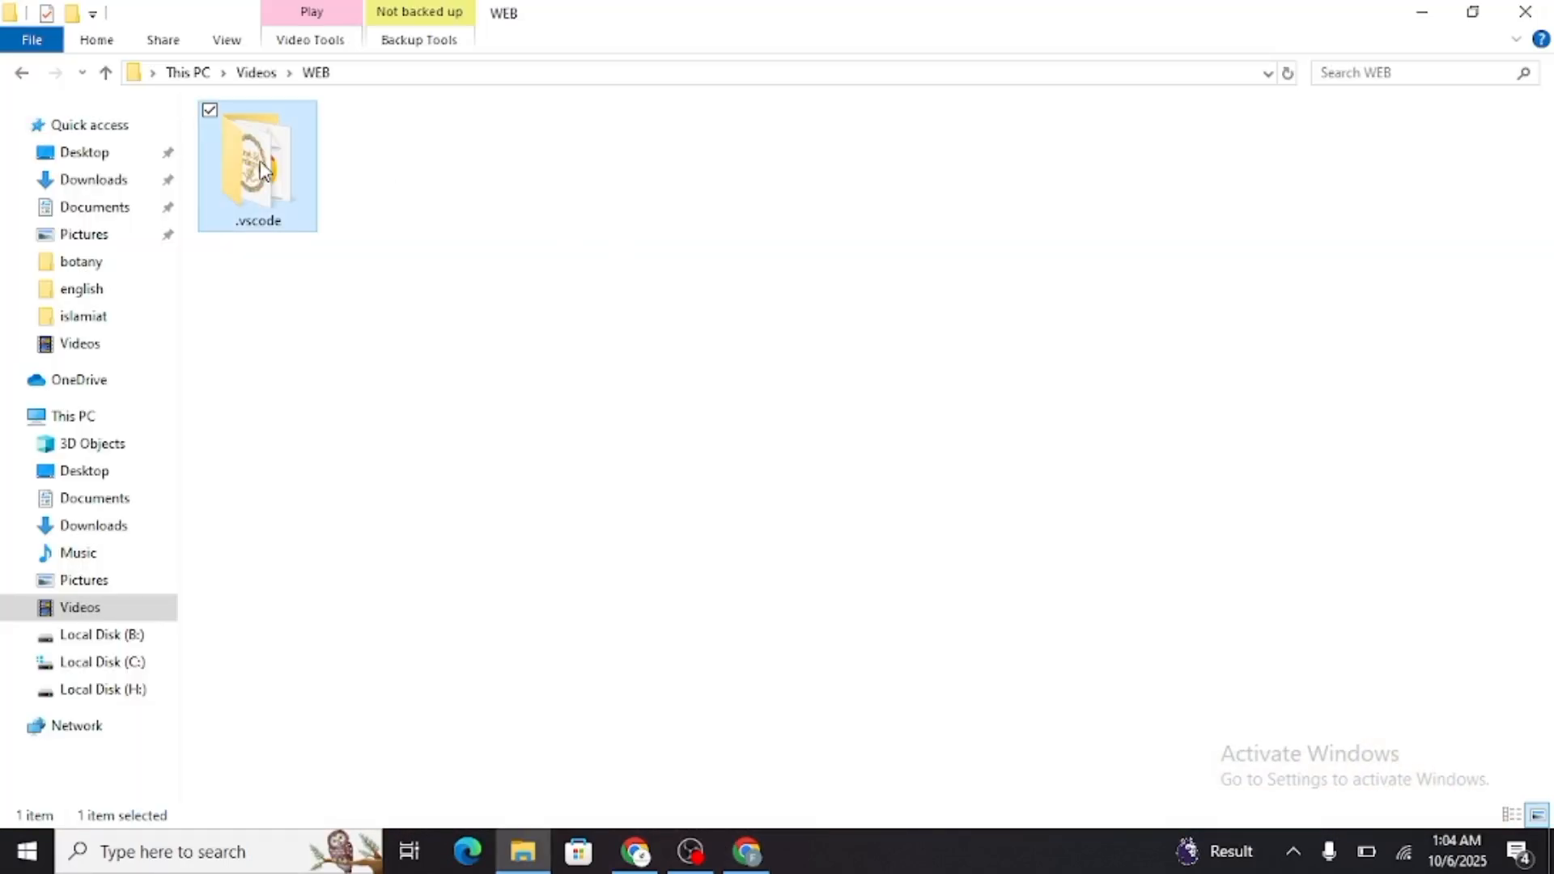
pyautogui.doubleClick(260, 160)
pyautogui.doubleClick(738, 172)
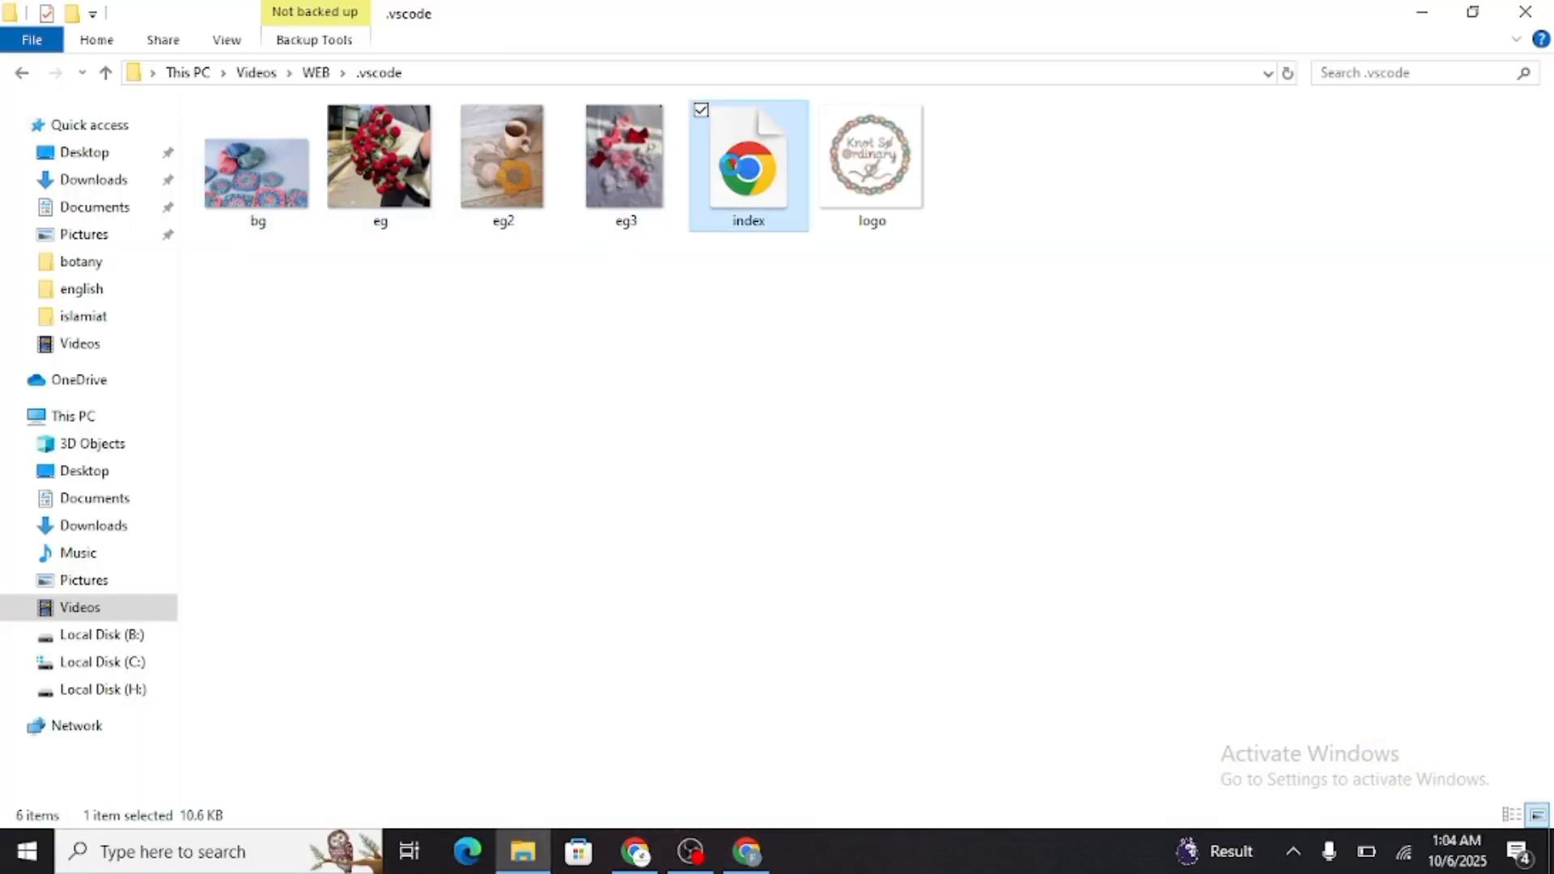
pyautogui.hotkey('alt', 'Tab')
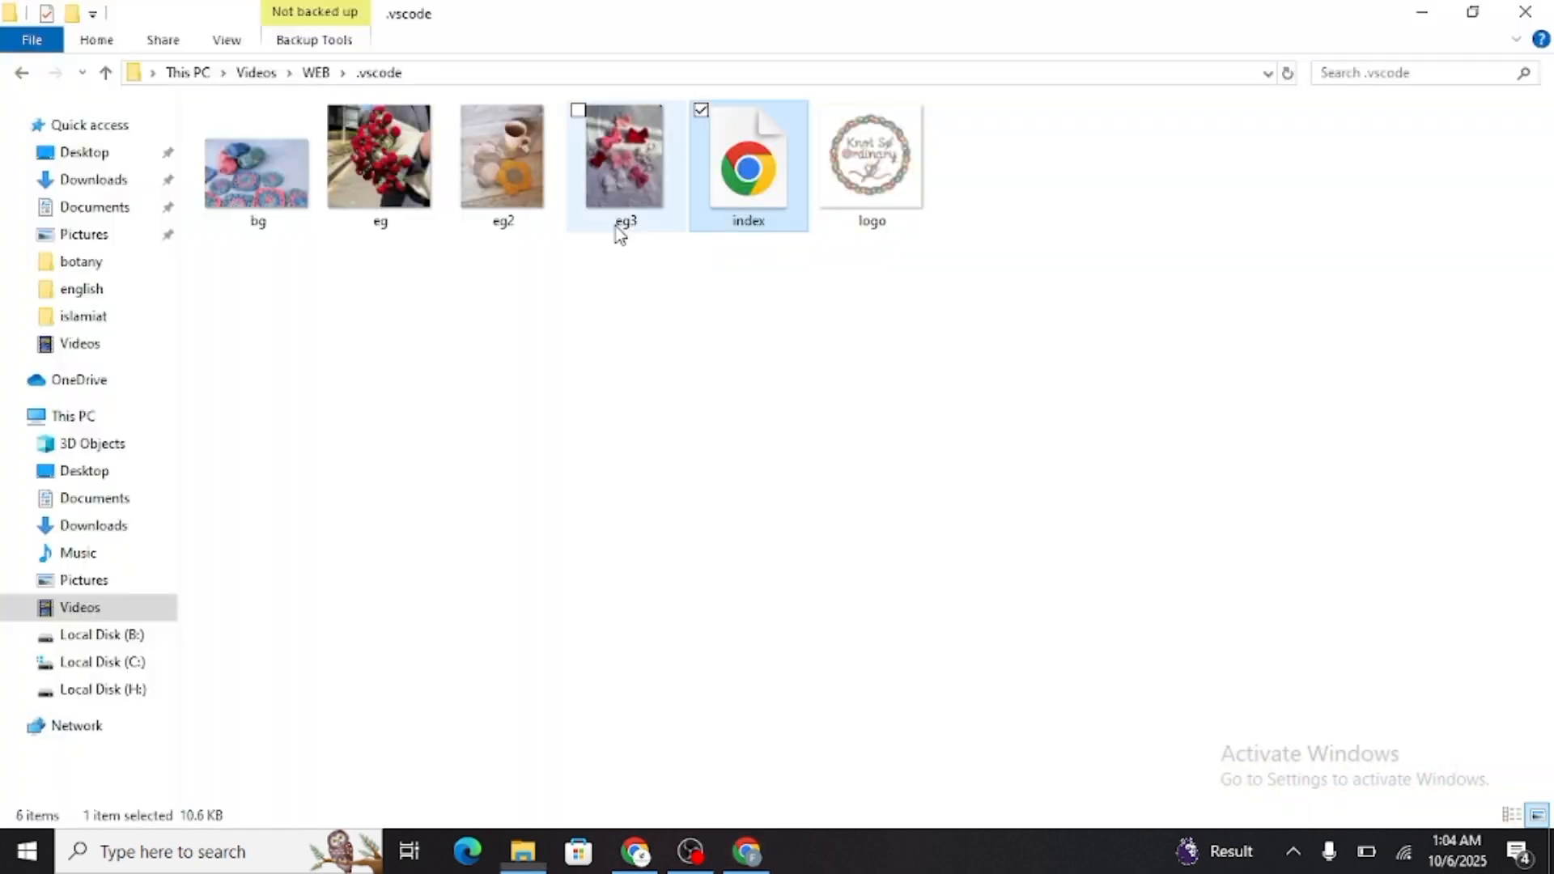
pyautogui.click(467, 74)
pyautogui.write('cmd')
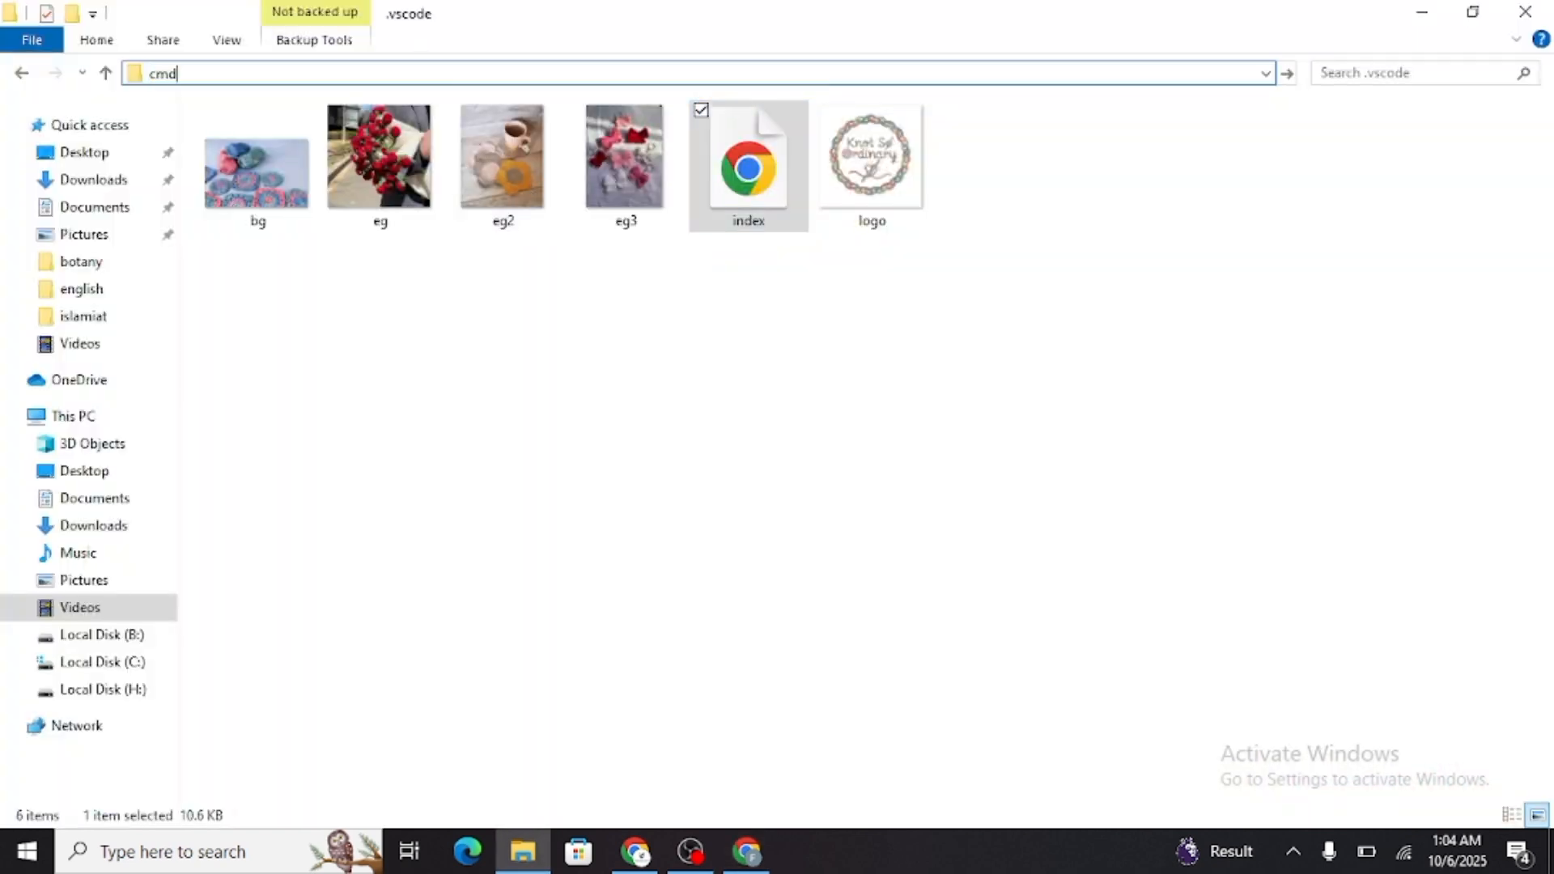
pyautogui.press('Return')
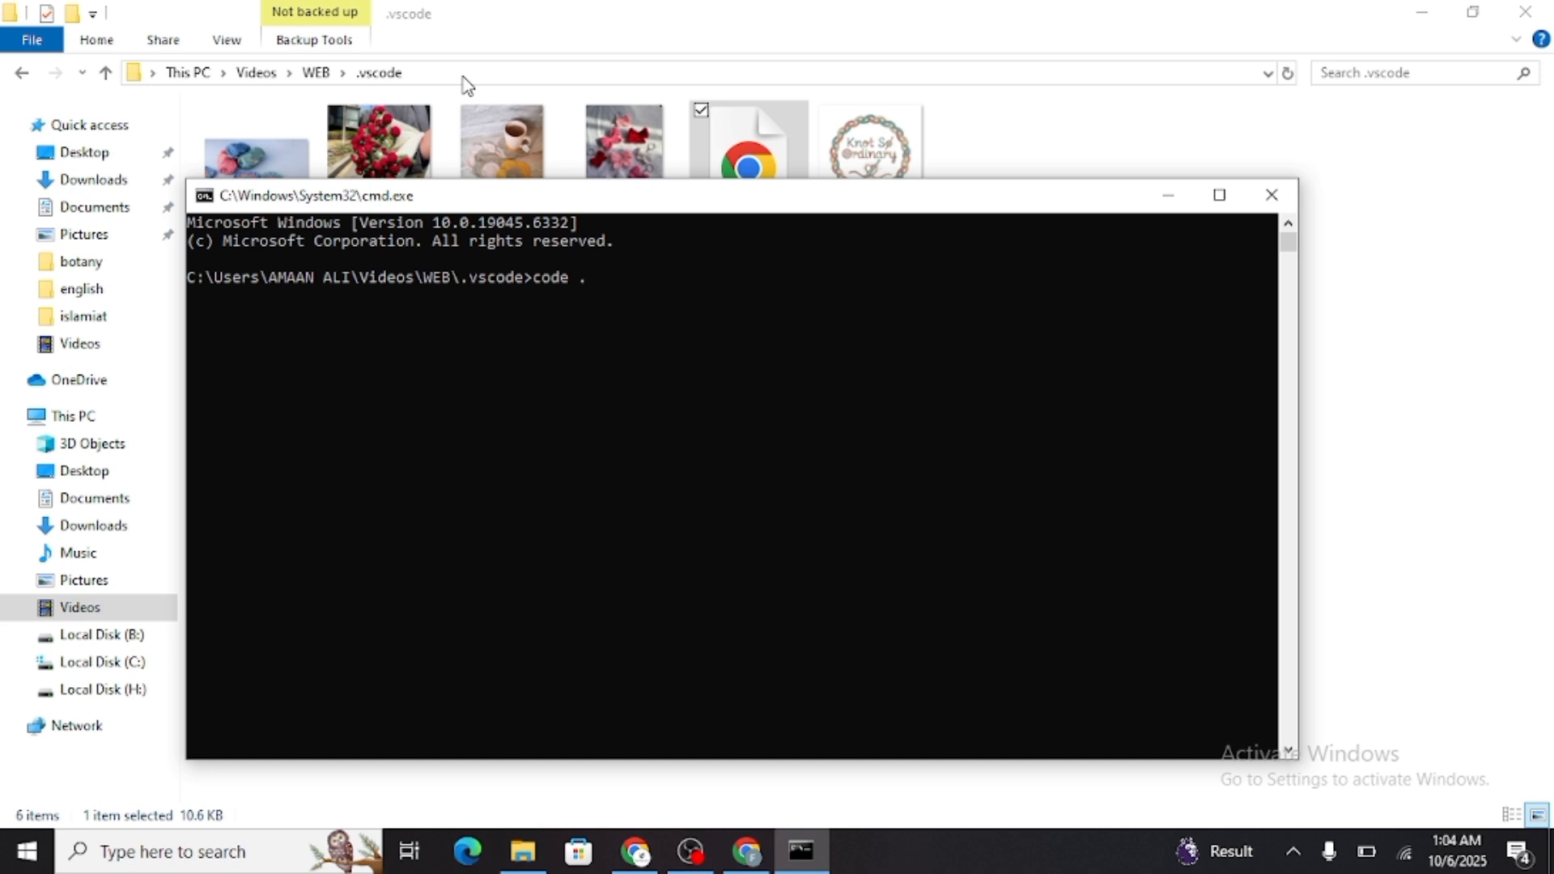
pyautogui.write('code .')
pyautogui.press('Return')
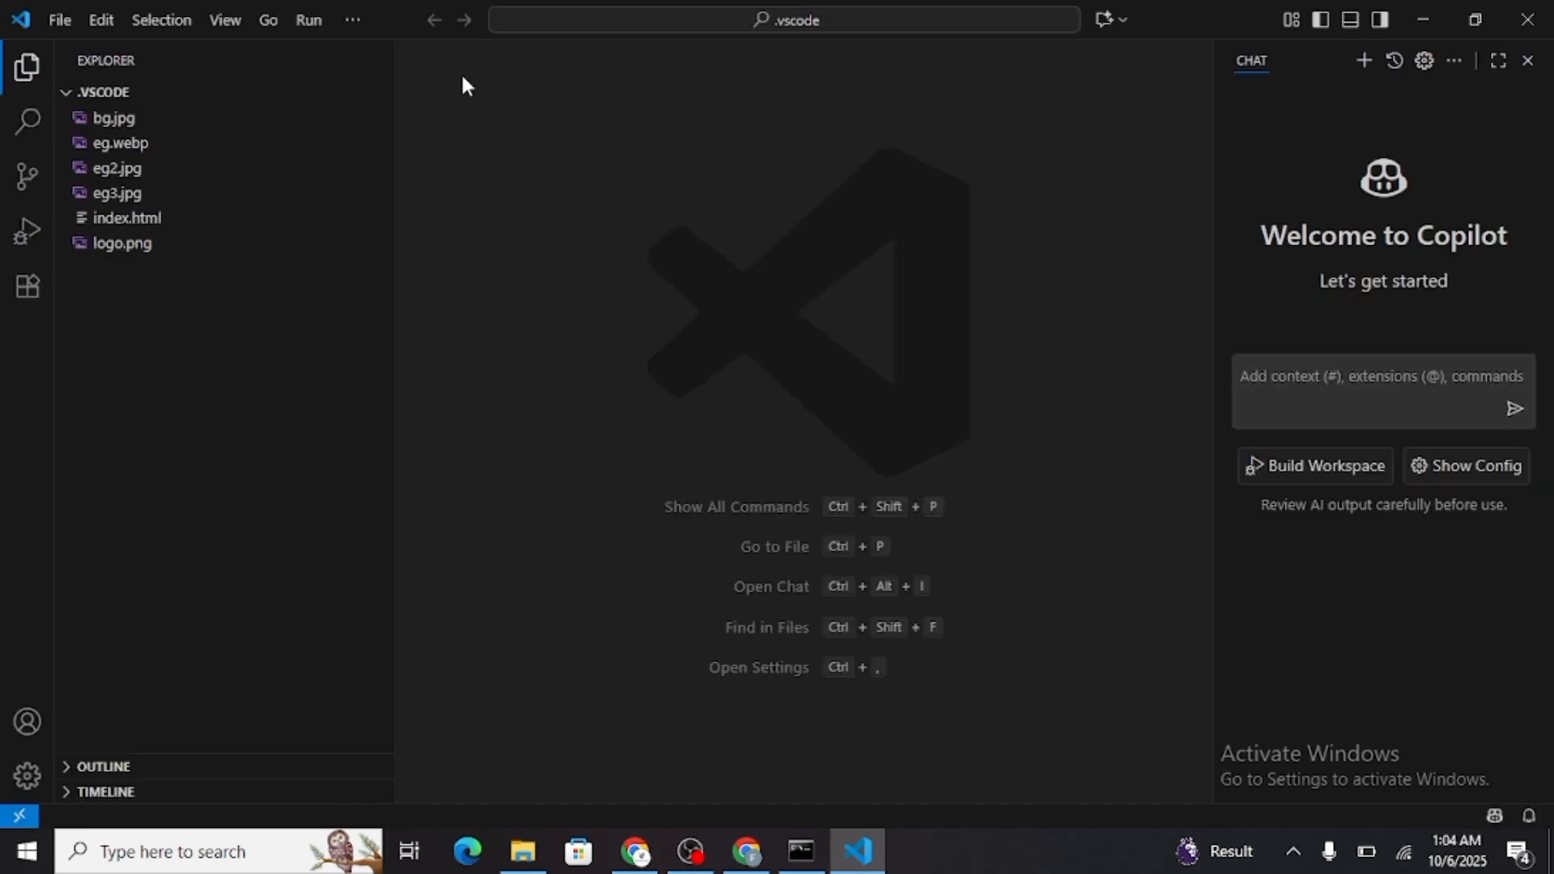
# Open index.html and remove all CSS rules between its opening and closing style tags
pyautogui.click(197, 226)
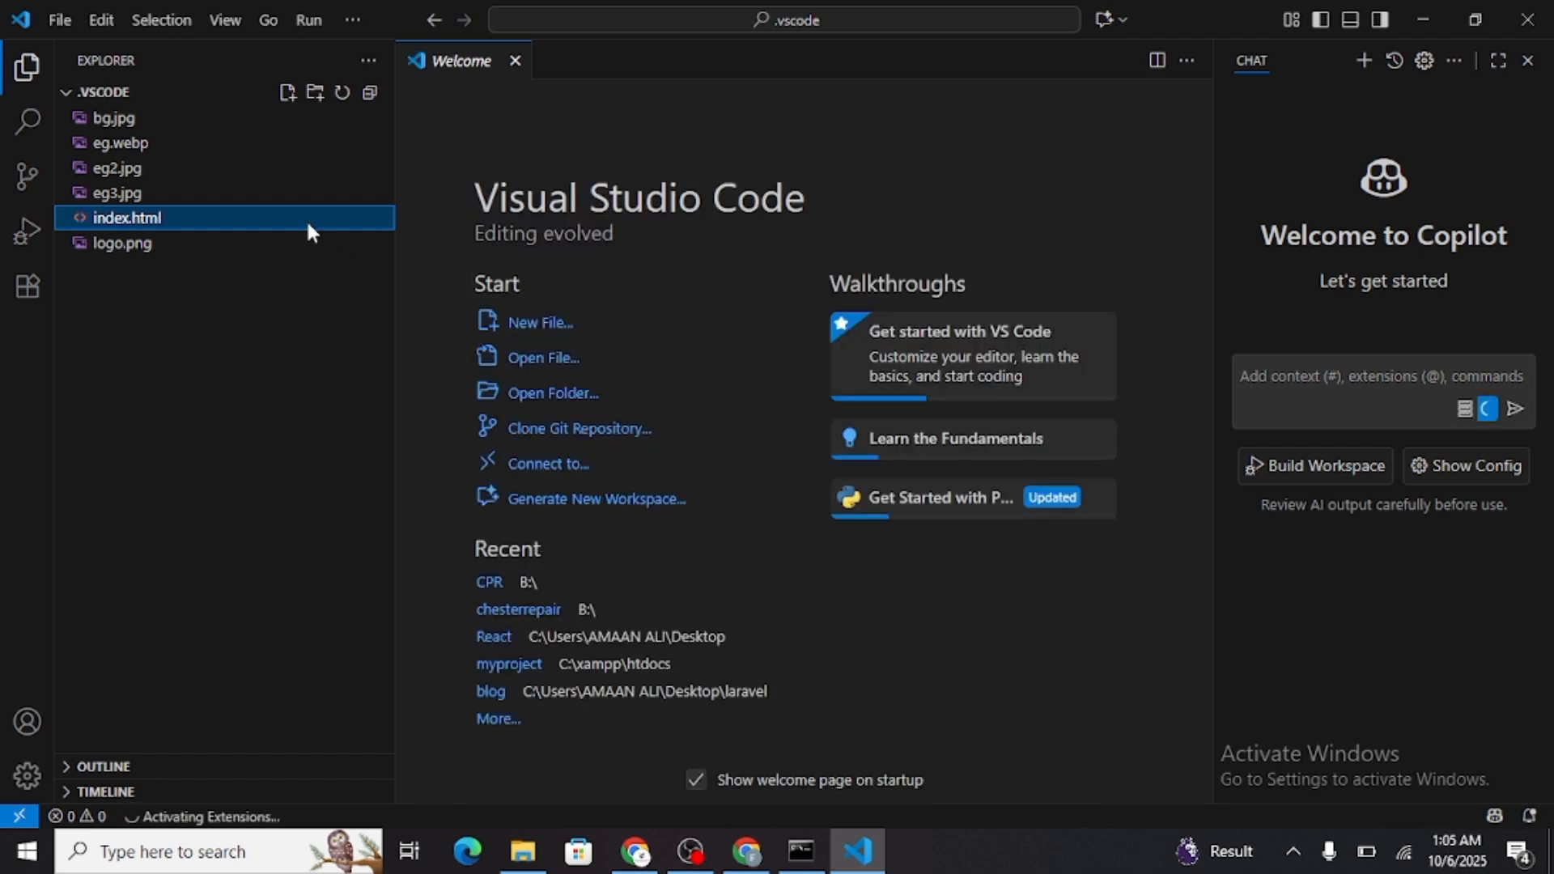
pyautogui.click(313, 224)
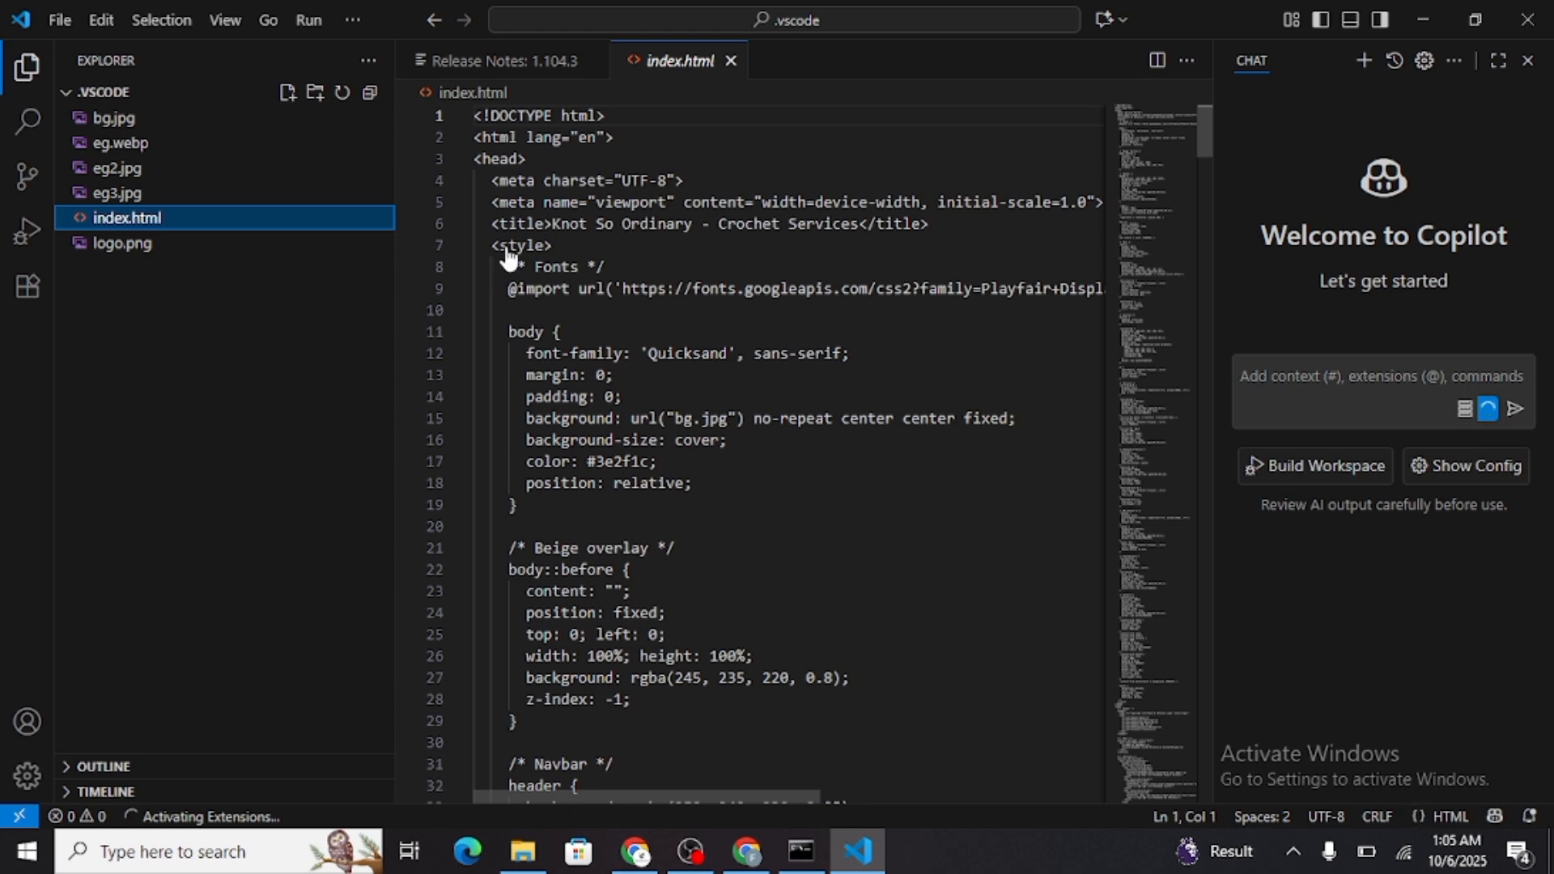
pyautogui.moveTo(508, 268); pyautogui.dragTo(694, 648)
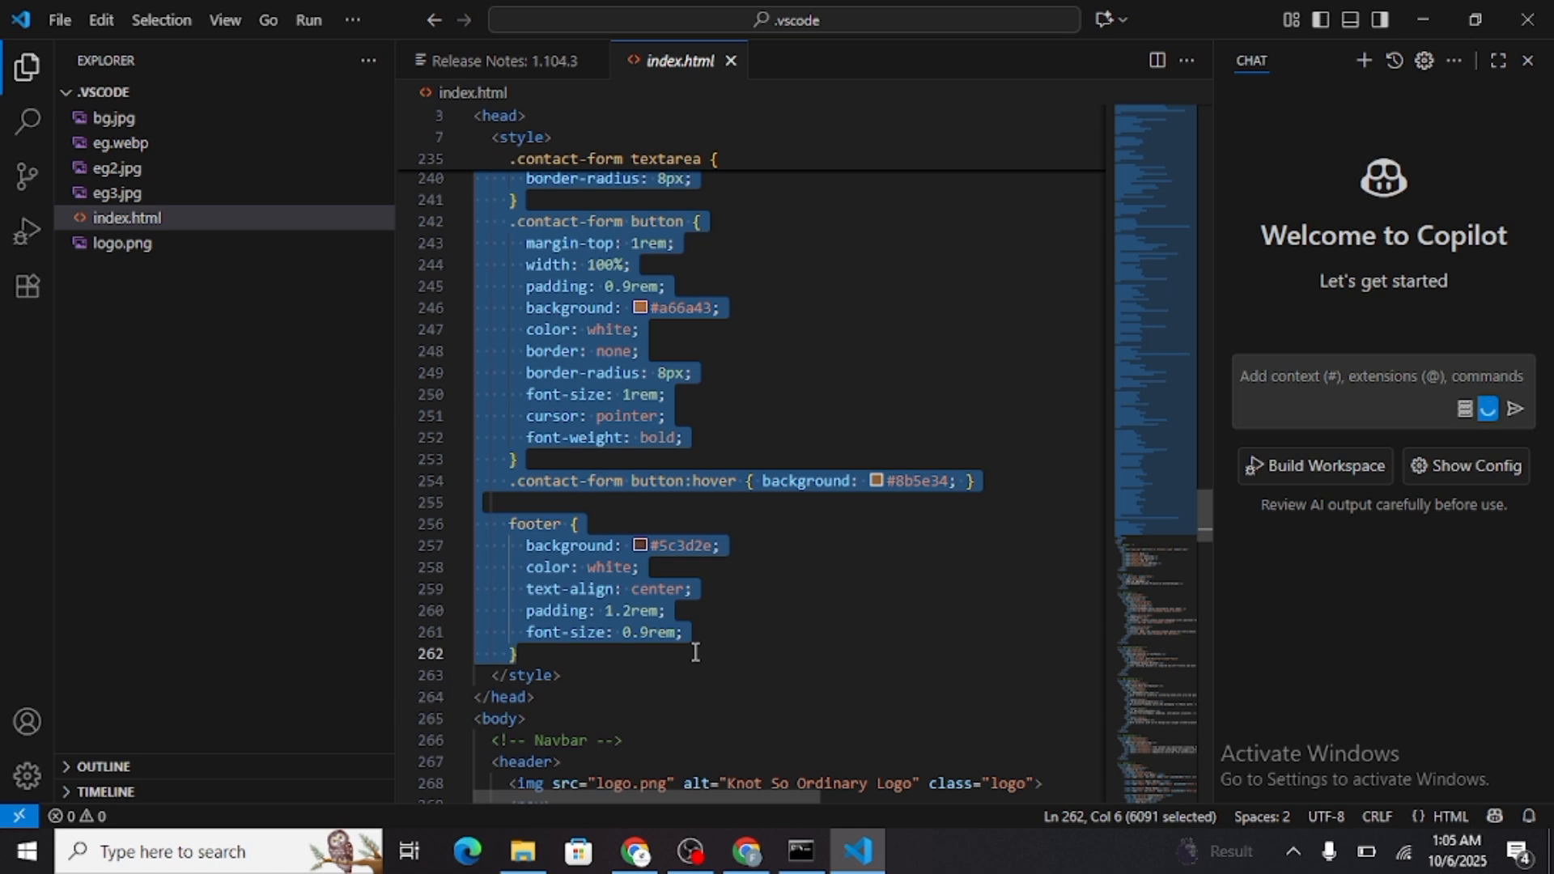
pyautogui.press('BackSpace')
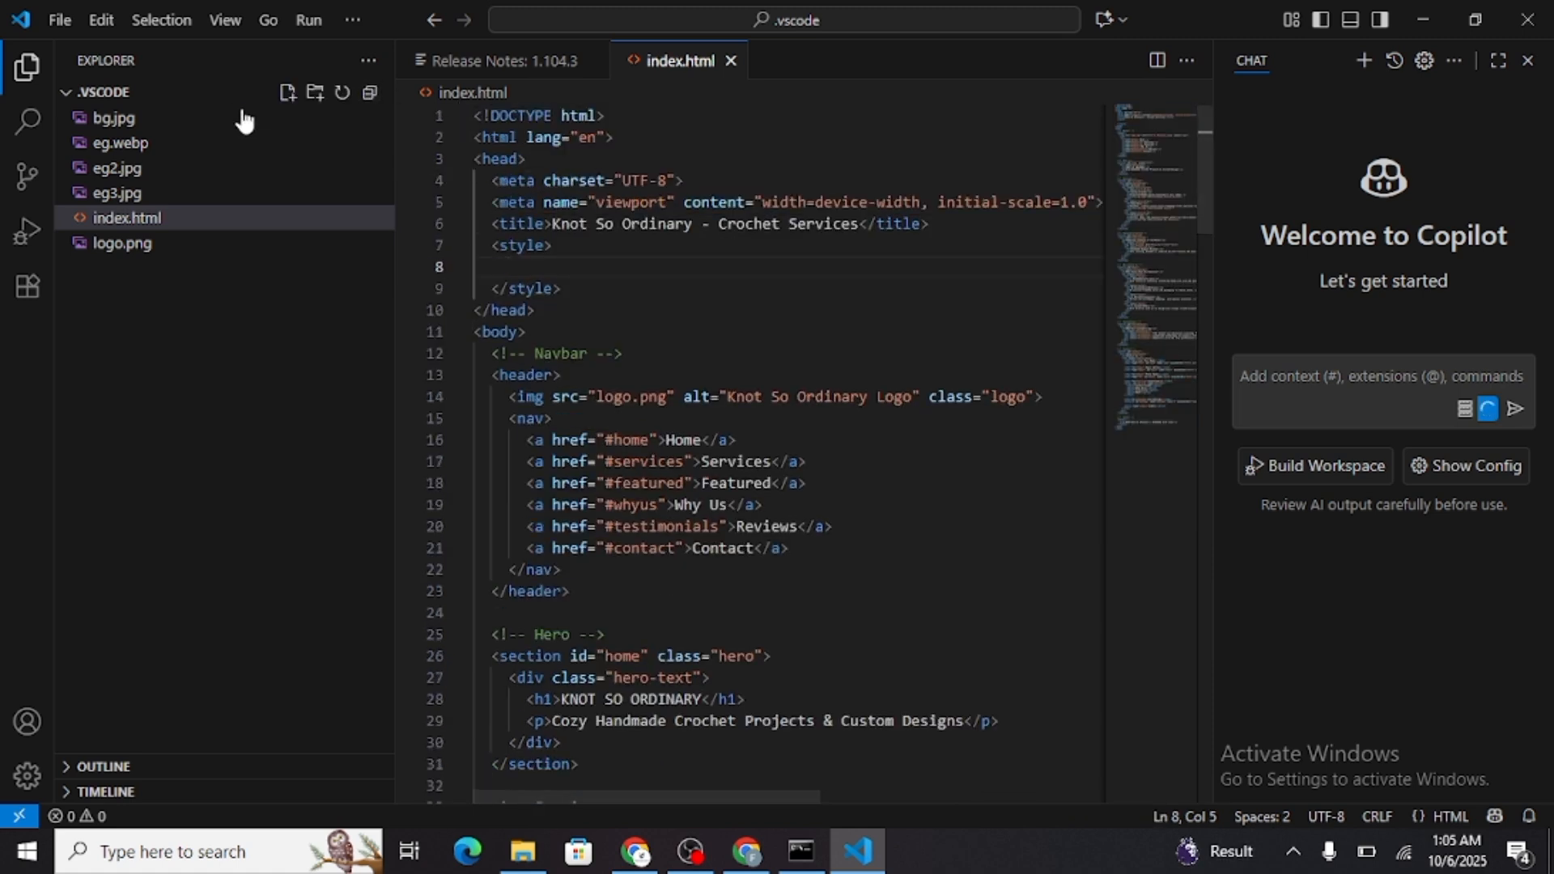
# Create a file named style.css in the .vscode folder and paste the removed CSS rules into it
pyautogui.click(288, 93)
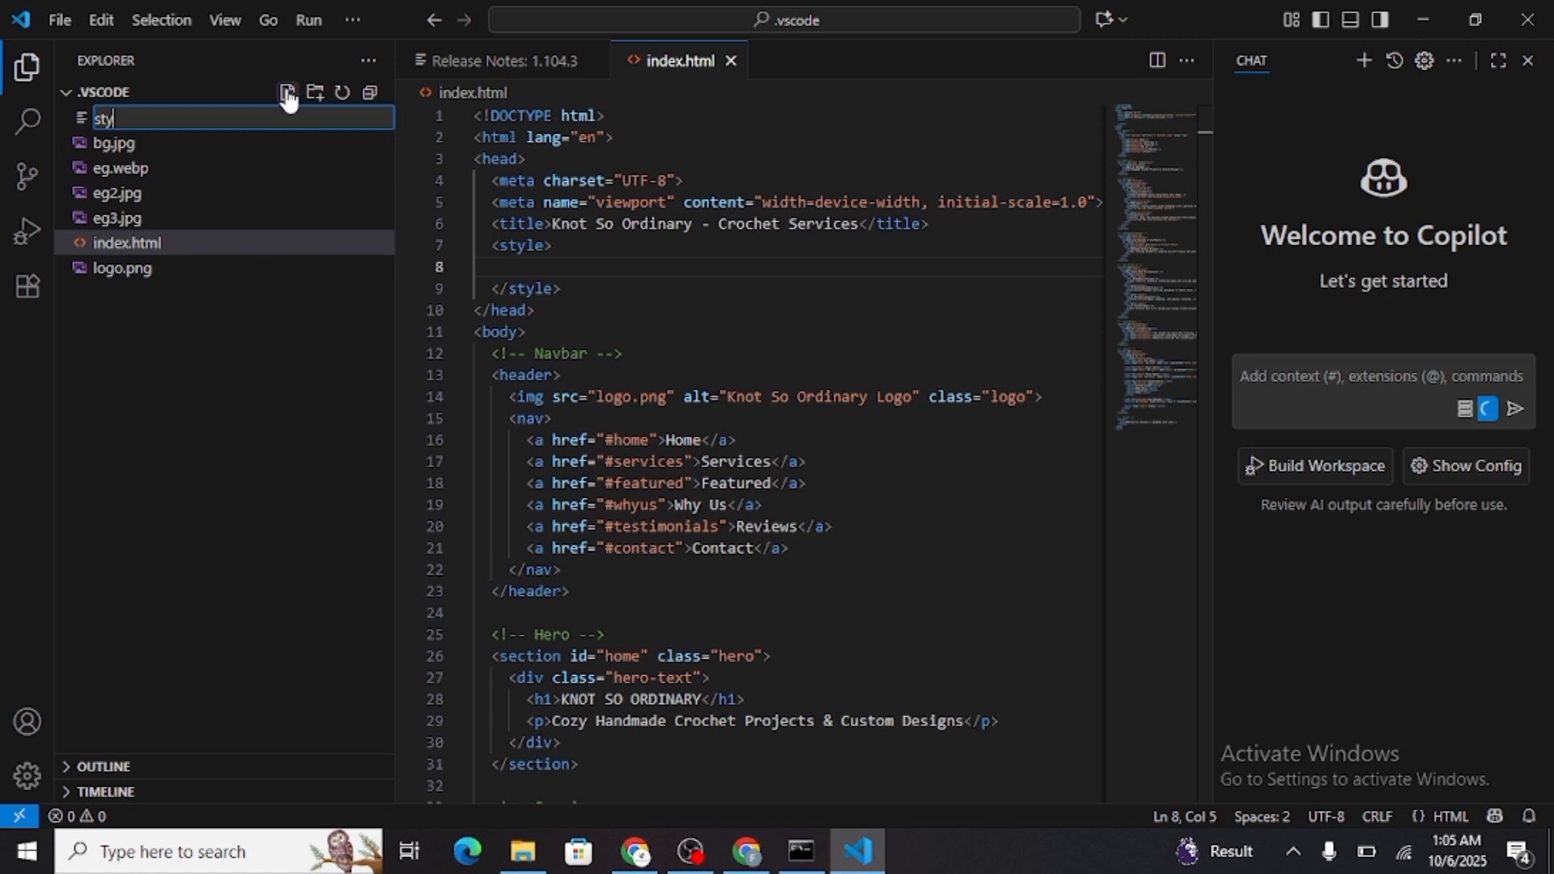
pyautogui.write('style.css')
pyautogui.press('Escape')
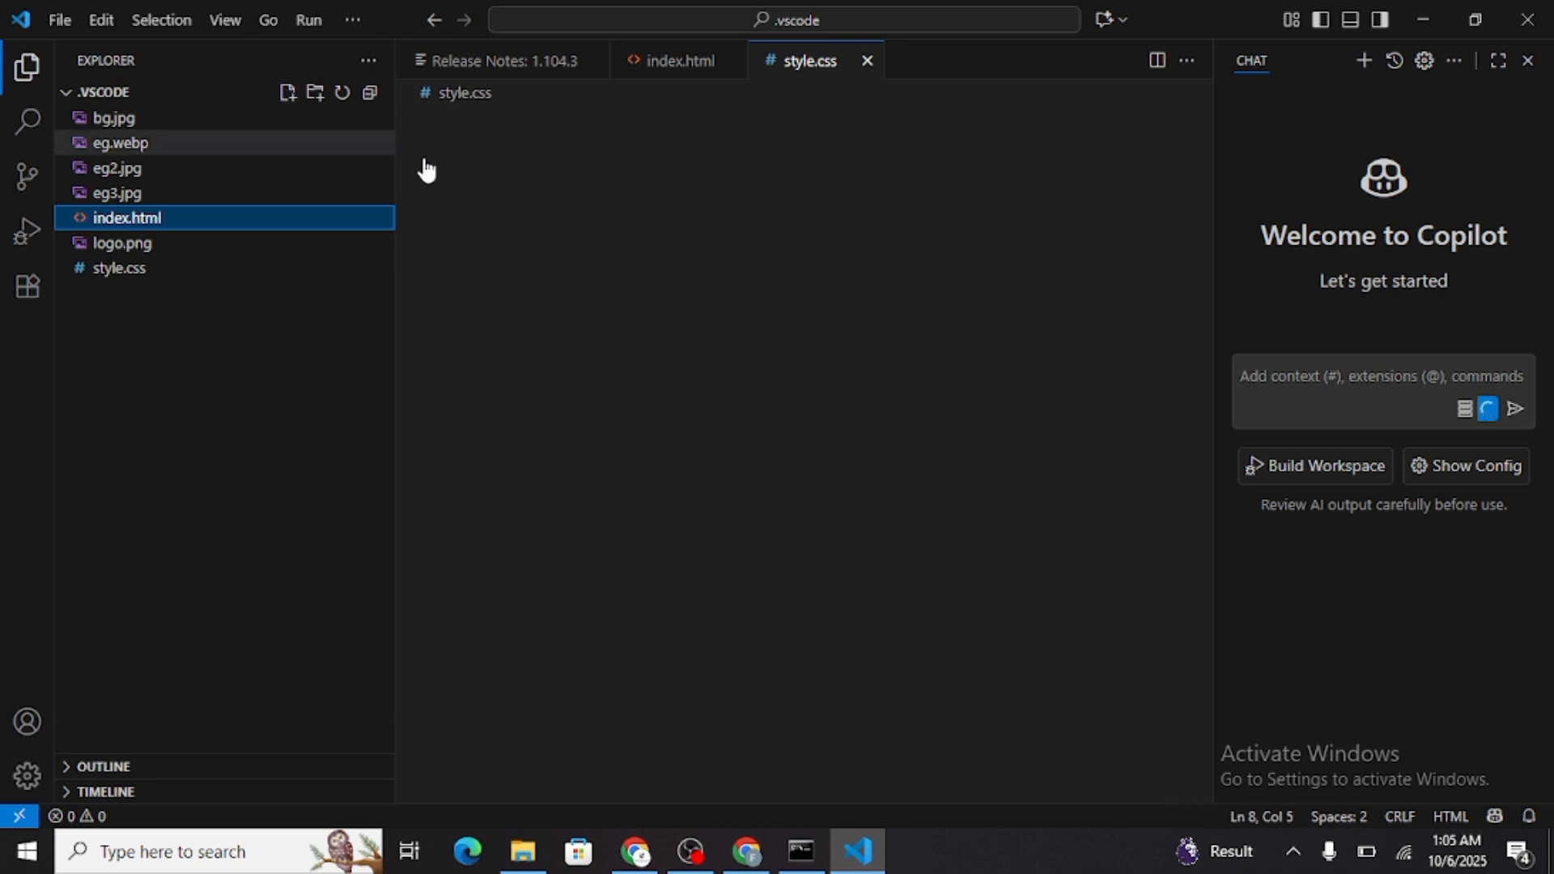
pyautogui.hotkey('ctrl', 'v')
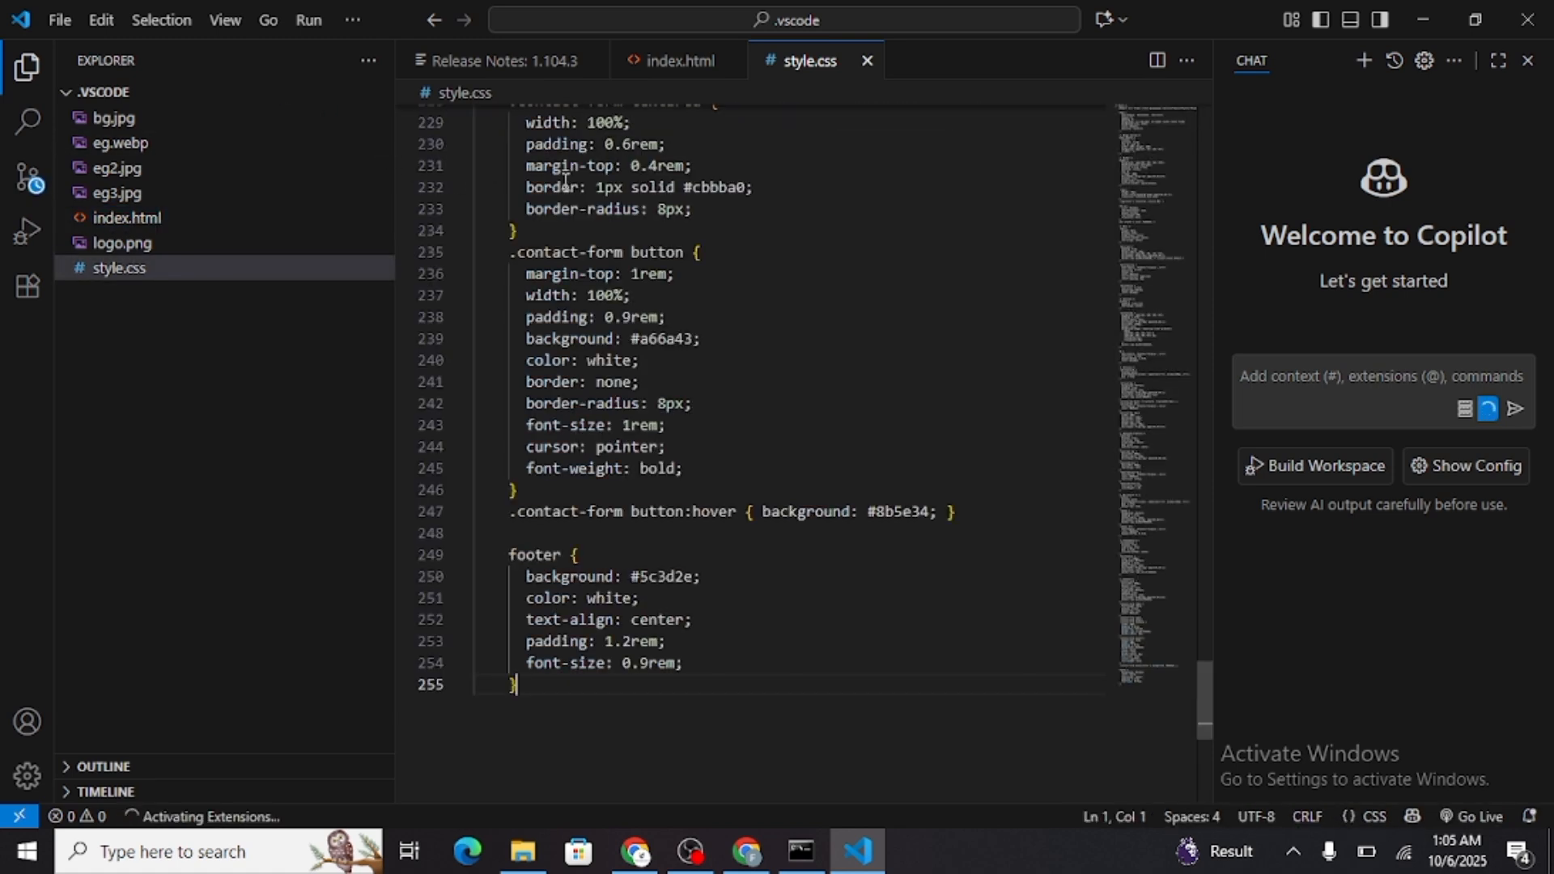
# Delete the empty style element from the head of index.html
pyautogui.click(696, 63)
pyautogui.moveTo(571, 293); pyautogui.dragTo(473, 244)
pyautogui.press('BackSpace')
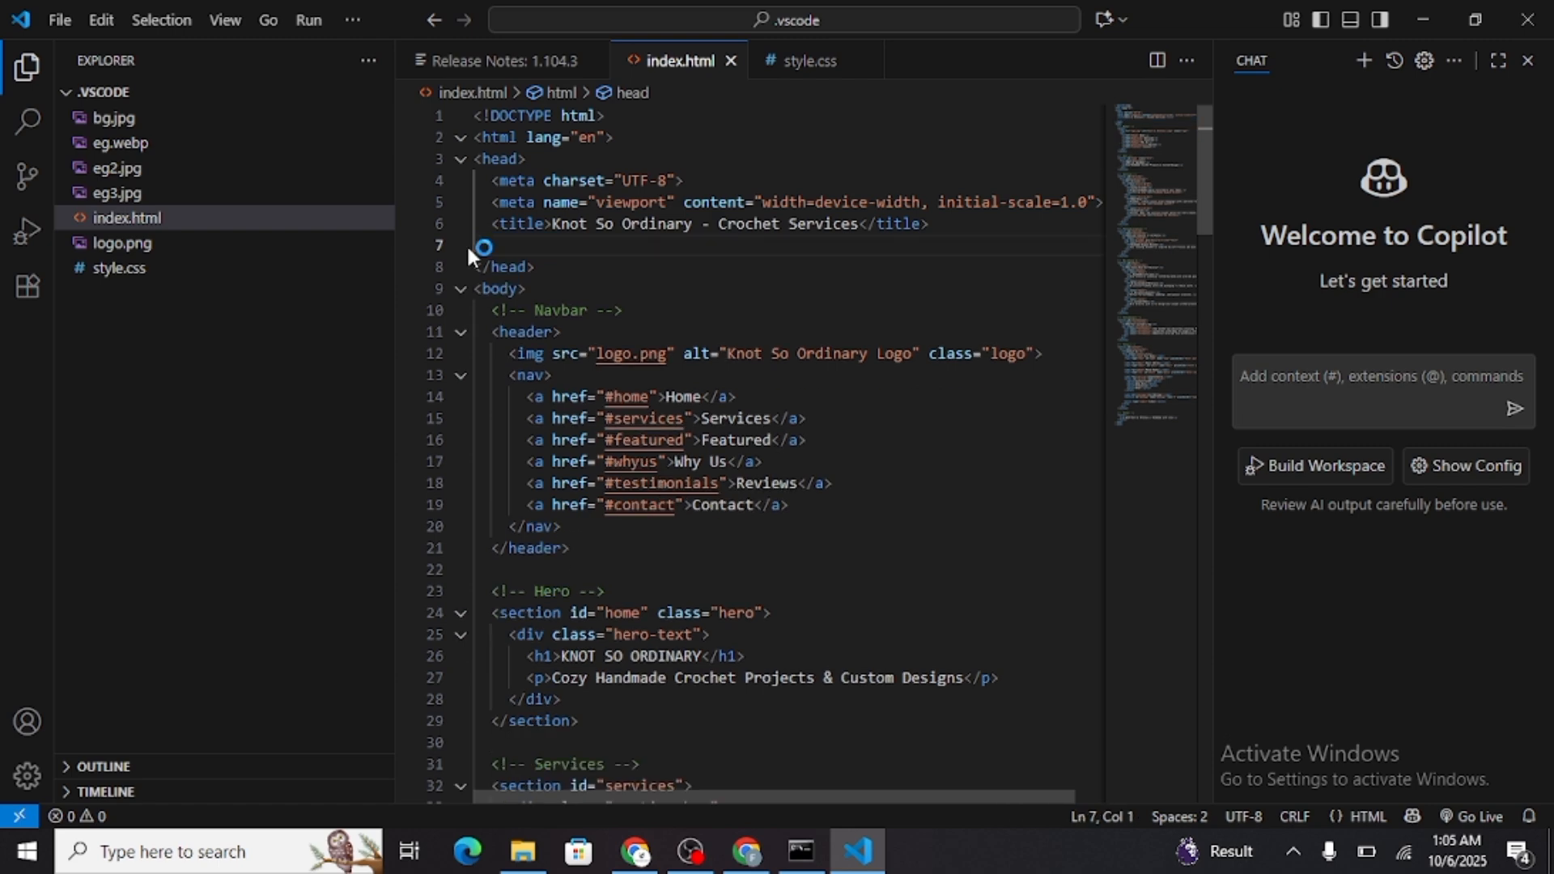
# Switch to Chrome, close the duplicate Knot So Ordinary tab and look through the page without its styles
pyautogui.hotkey('alt', 'Tab')
pyautogui.hotkey('alt', 'Tab')
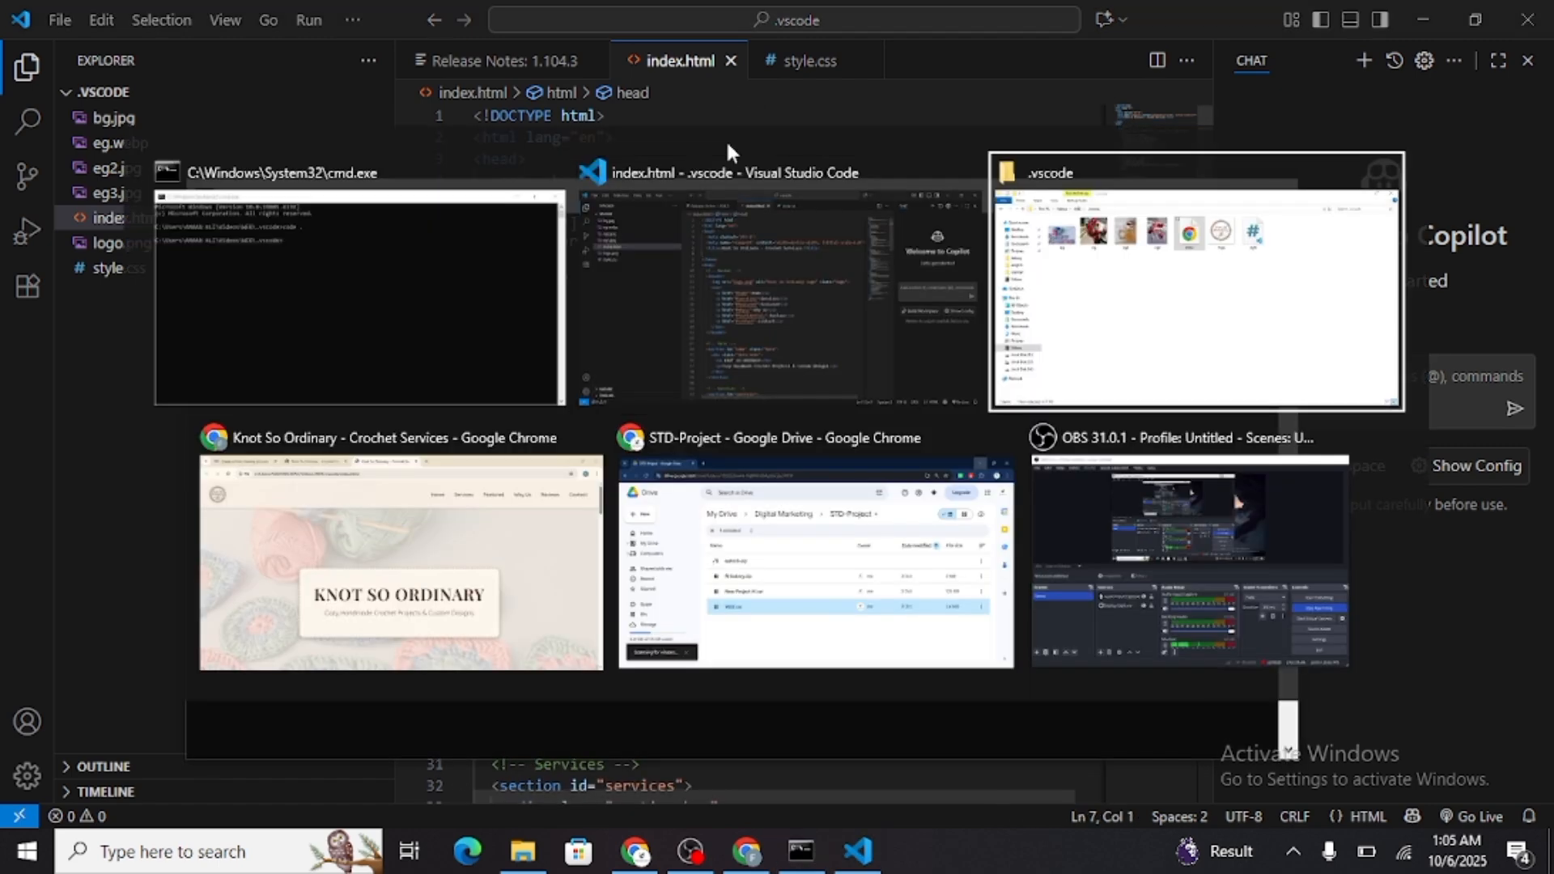
pyautogui.click(508, 555)
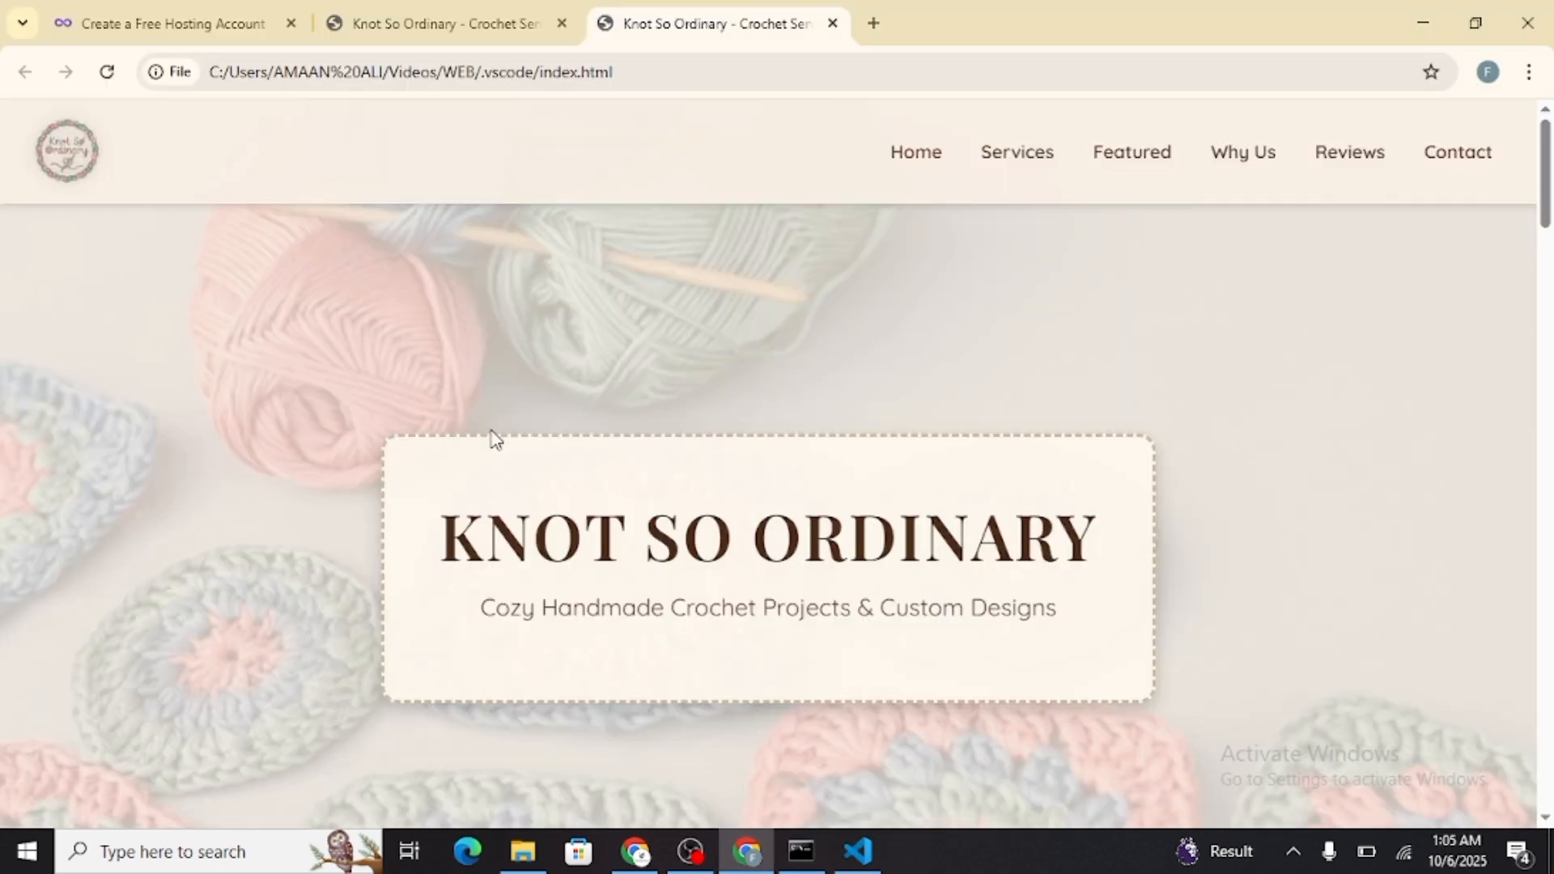
pyautogui.click(563, 23)
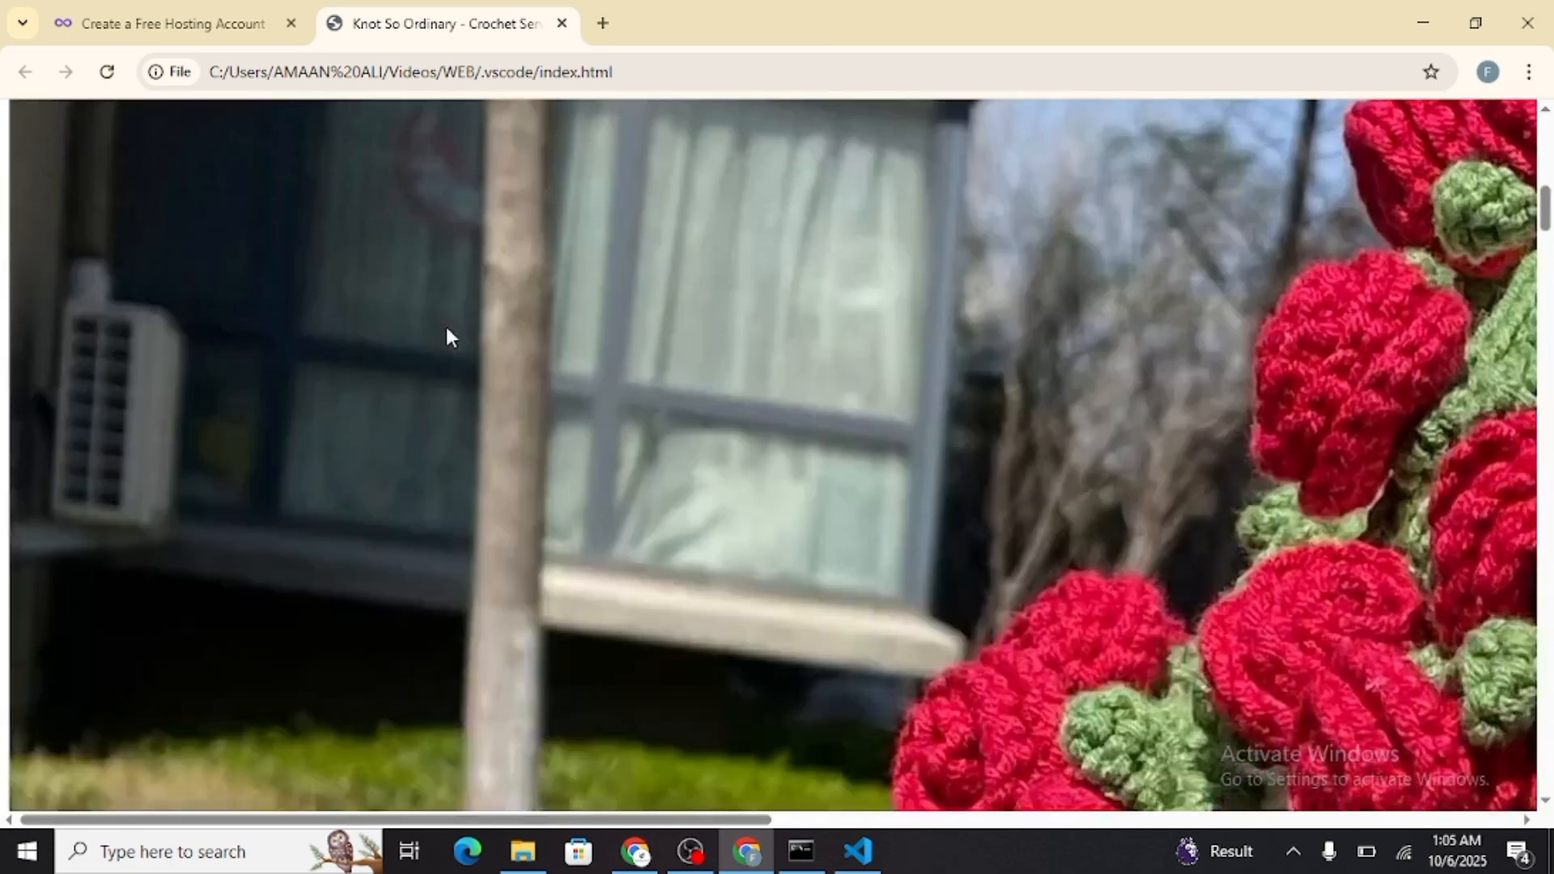
pyautogui.scroll(-5, 445, 327)
# Switch back to Visual Studio Code and add a stylesheet link to style.css below the title in index.html
pyautogui.hotkey('alt', 'Tab')
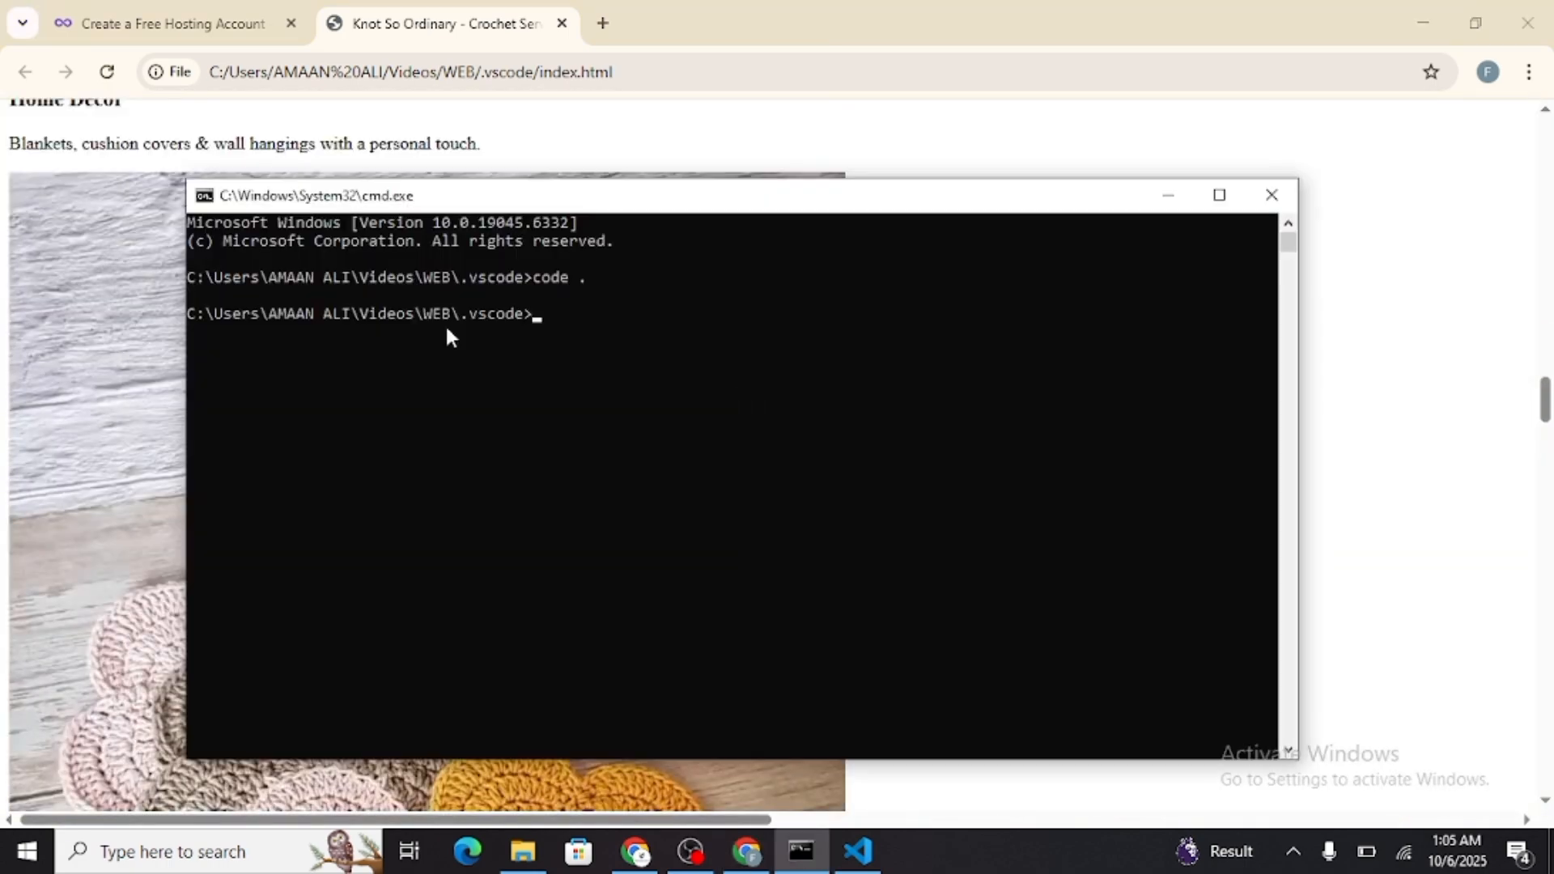
pyautogui.hotkey('alt', 'Tab')
pyautogui.hotkey('alt', 'Tab')
pyautogui.hotkey('alt', 'Tab')
pyautogui.hotkey('alt', 'Tab')
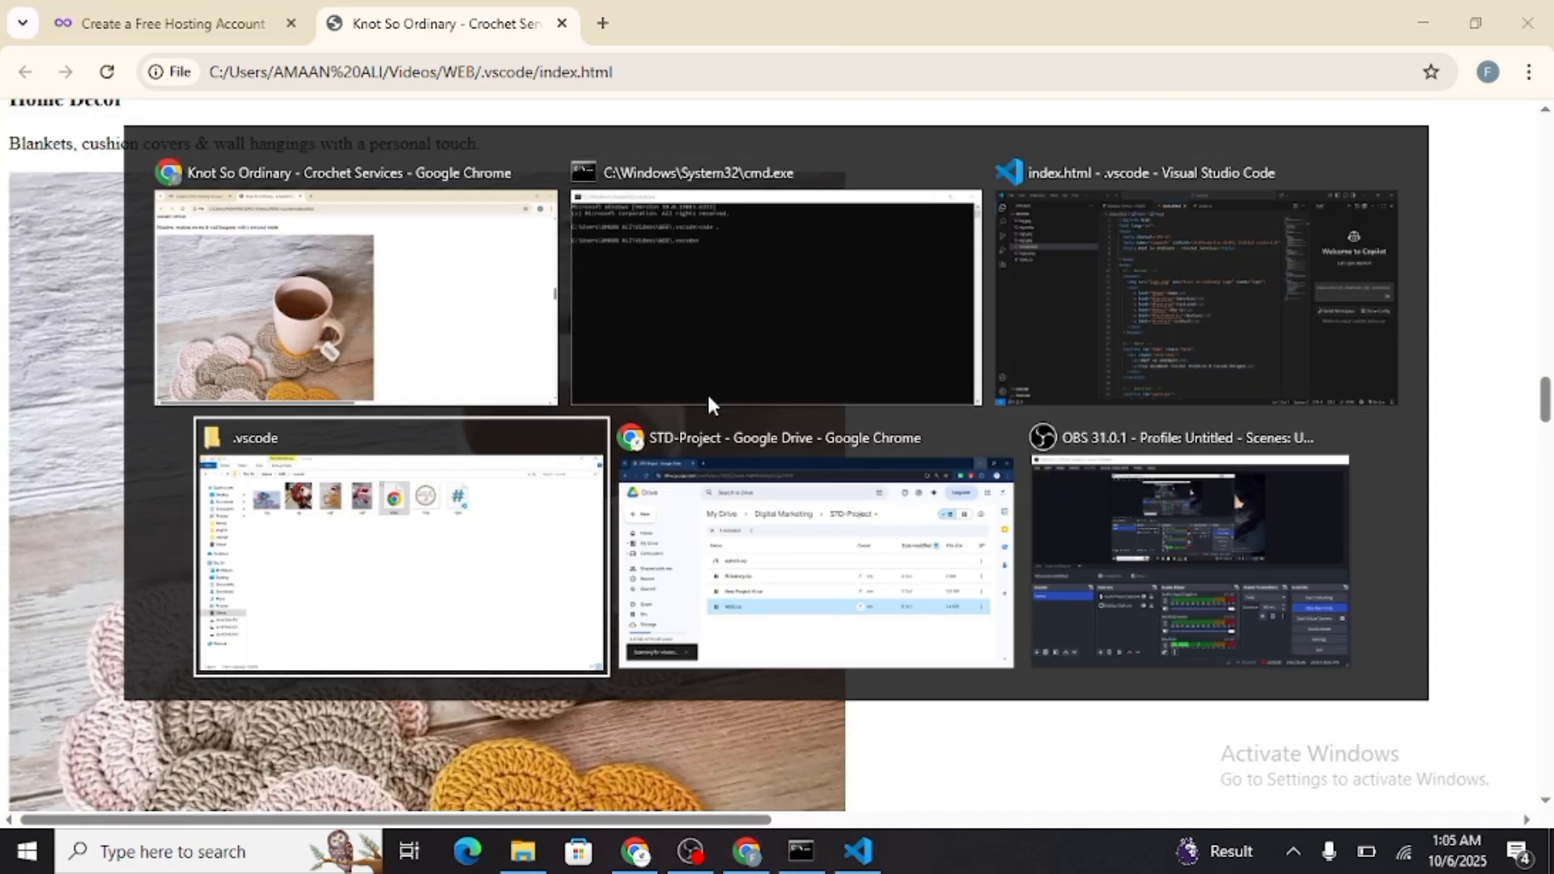
pyautogui.click(1119, 269)
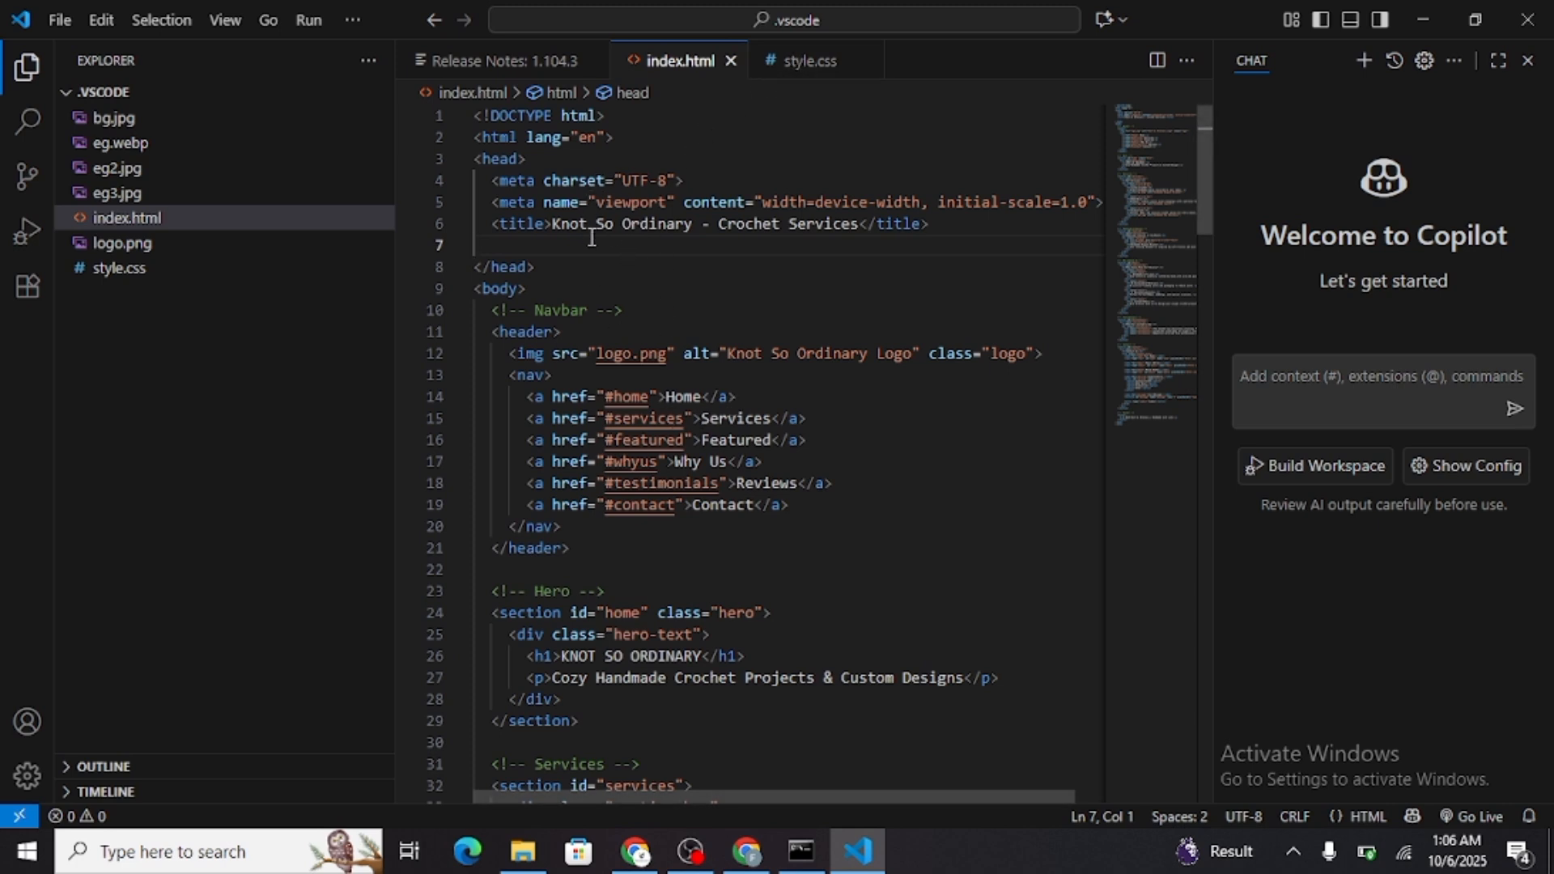
pyautogui.write('link')
pyautogui.press('Return')
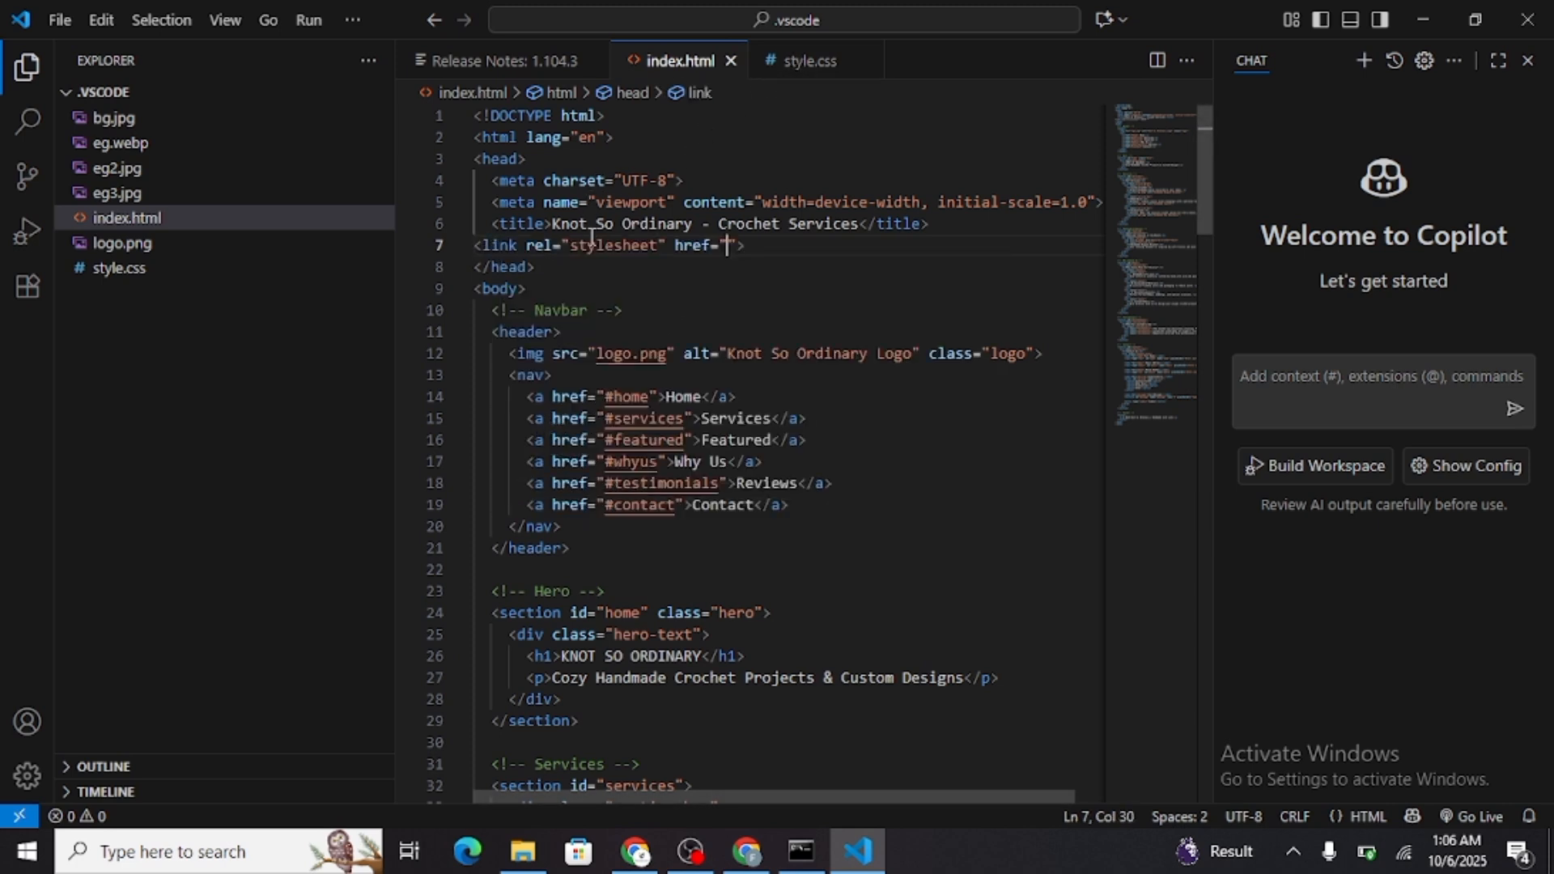
pyautogui.press('Down')
pyautogui.press('Down')
pyautogui.press('Down')
pyautogui.press('Down')
pyautogui.press('Down')
pyautogui.press('Down')
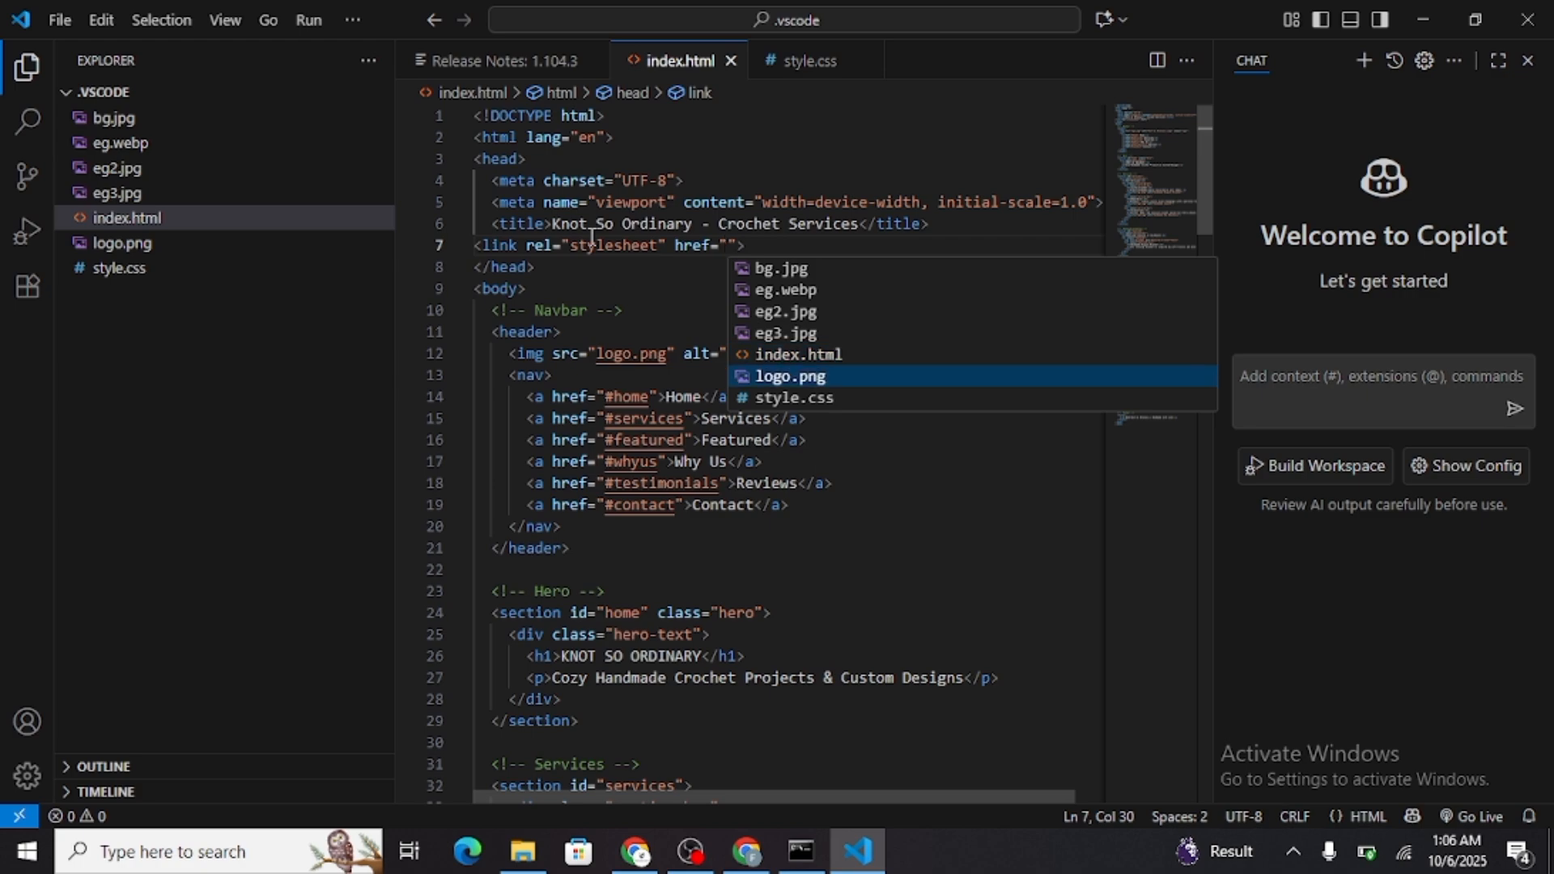
pyautogui.press('Return')
# Reload the Knot So Ordinary page in Chrome and check the styling of its sections
pyautogui.hotkey('alt', 'Tab')
pyautogui.press('F5')
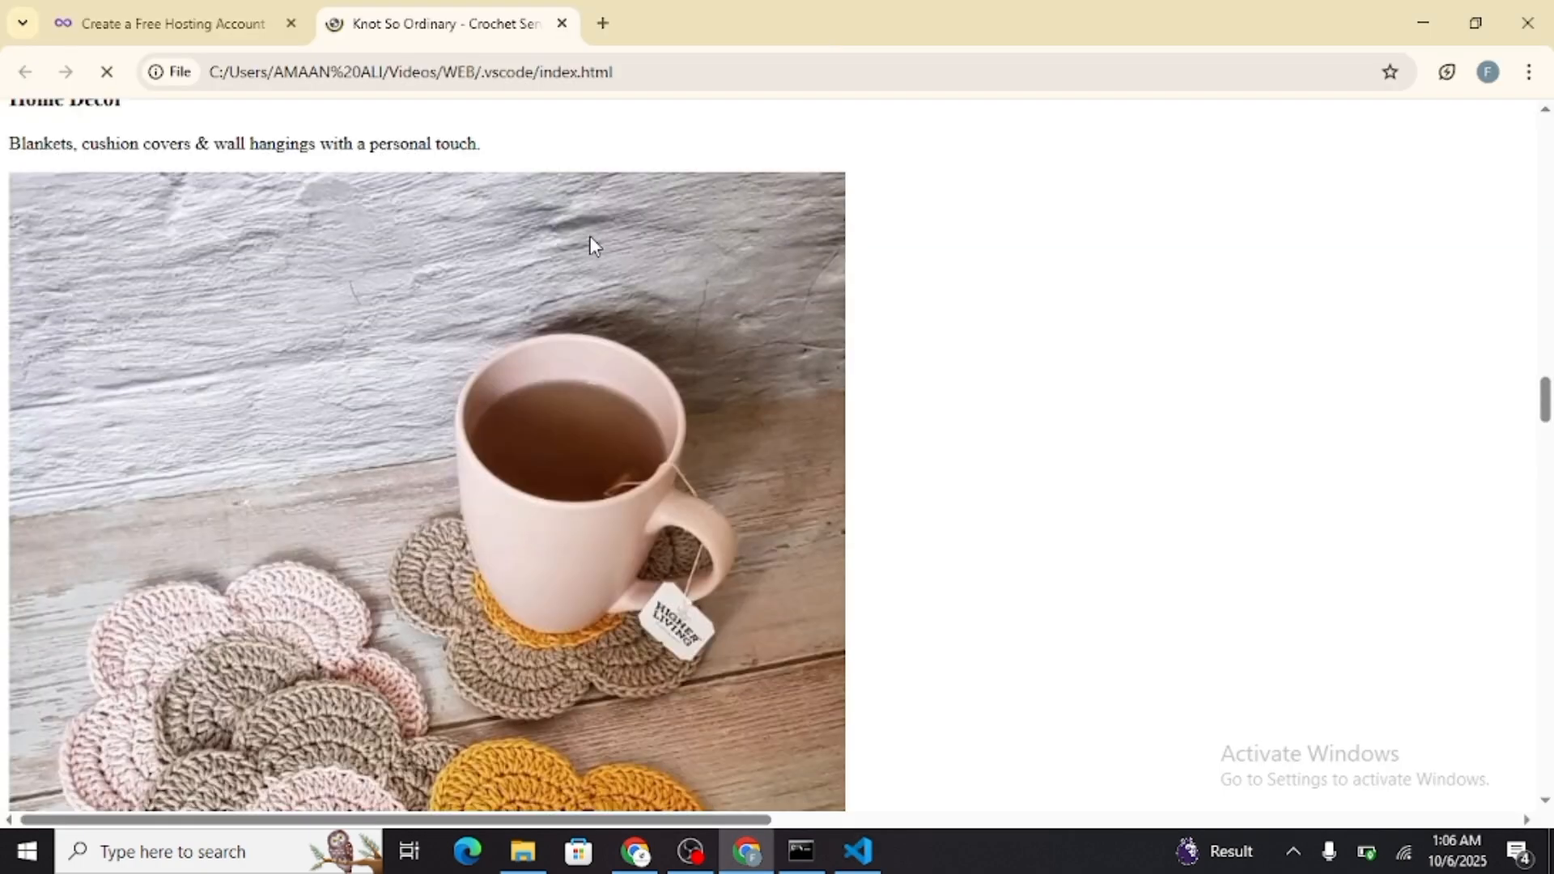
pyautogui.scroll(-12, 590, 236)
pyautogui.scroll(16, 590, 236)
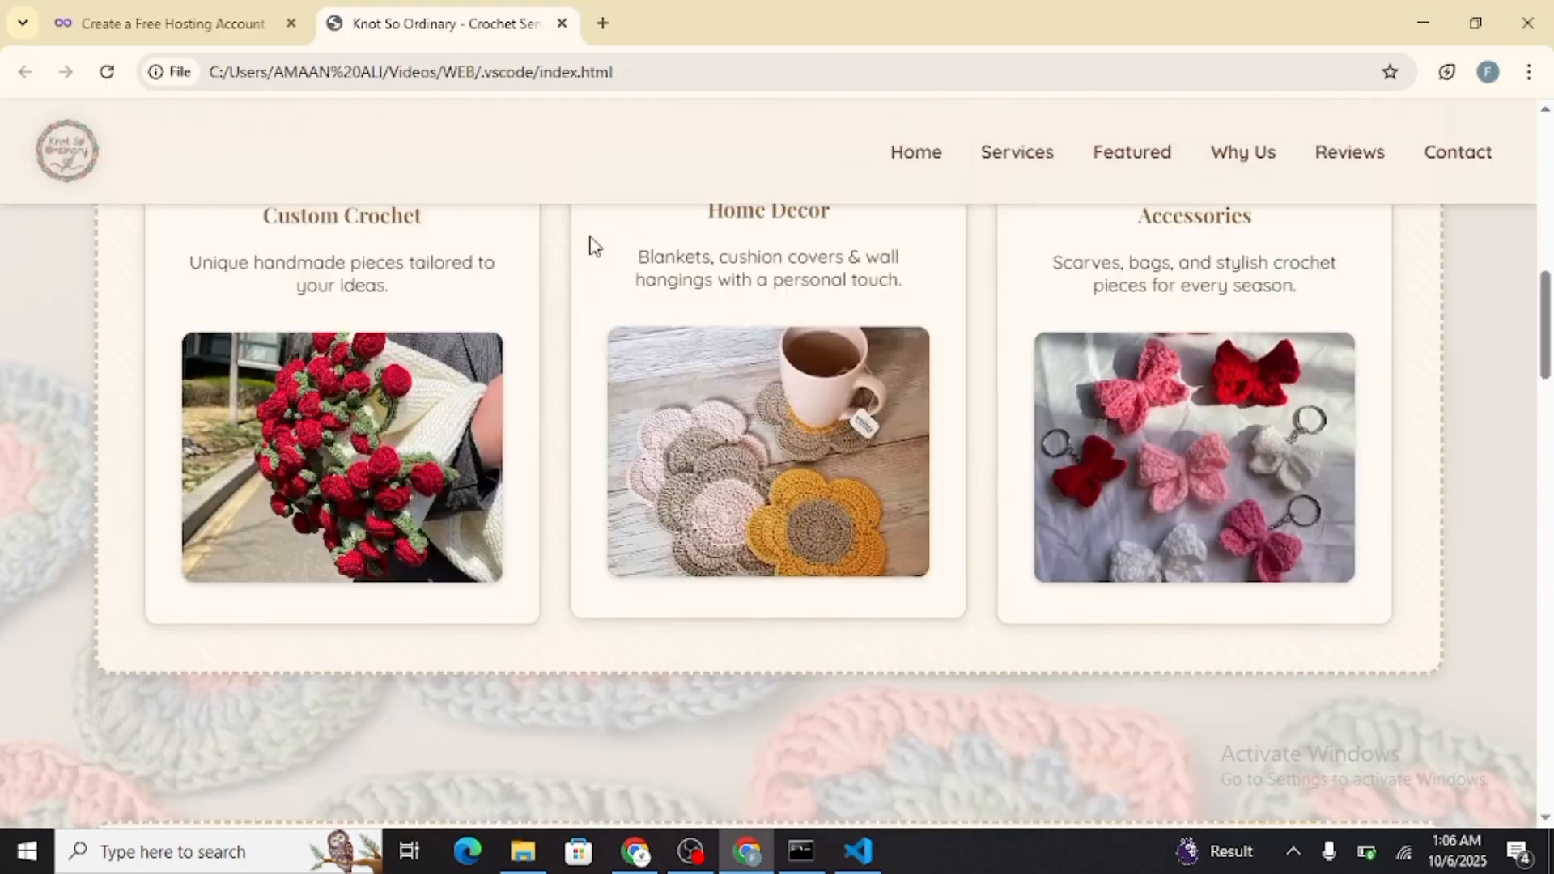
pyautogui.scroll(2, 487, 304)
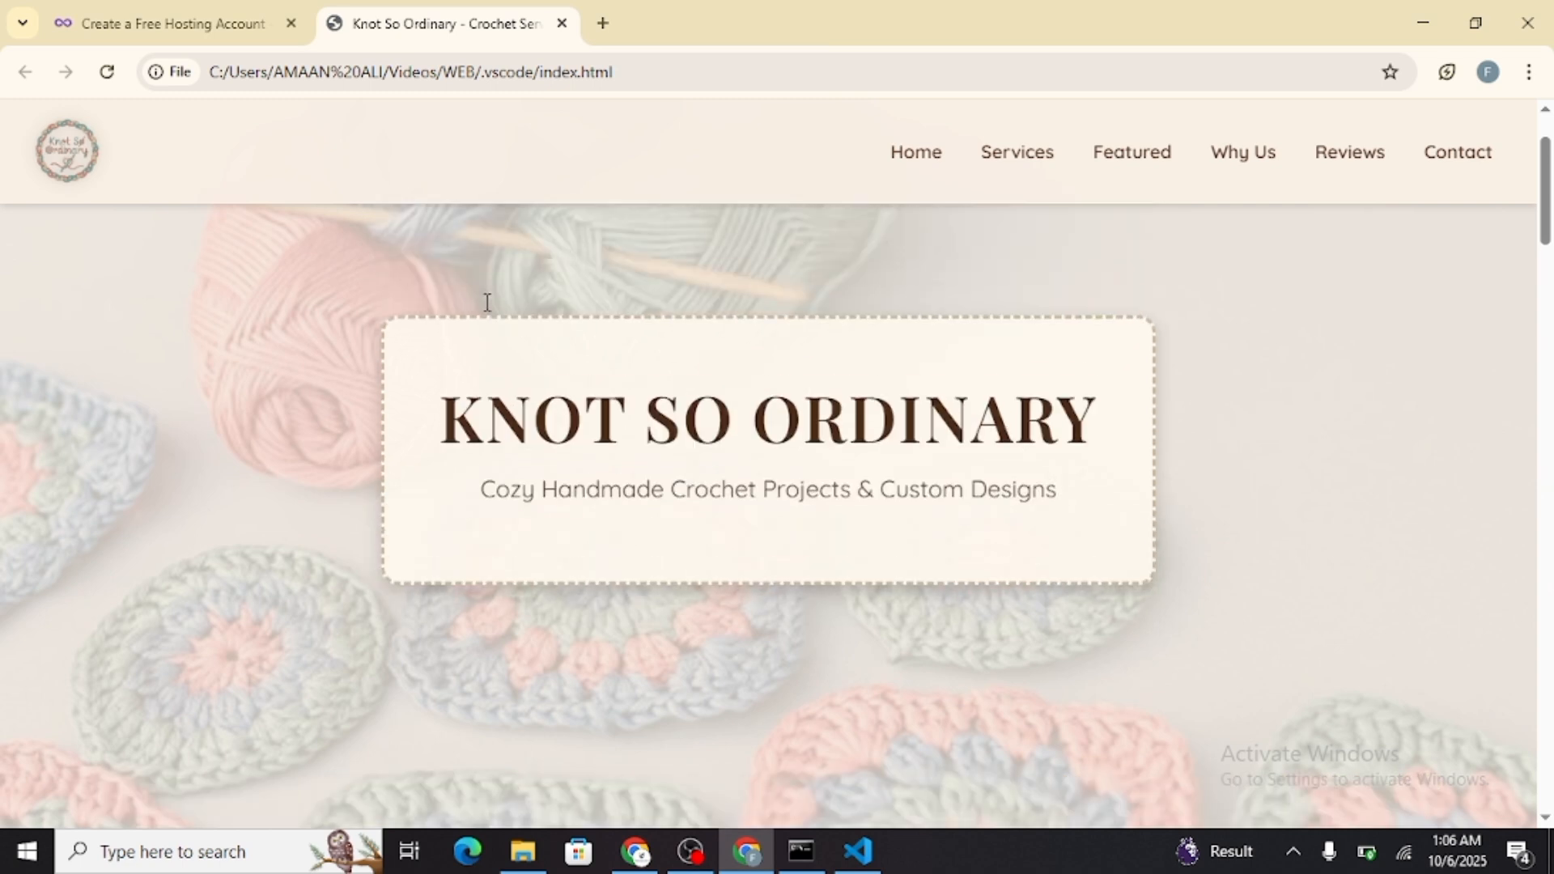
pyautogui.scroll(-1, 486, 303)
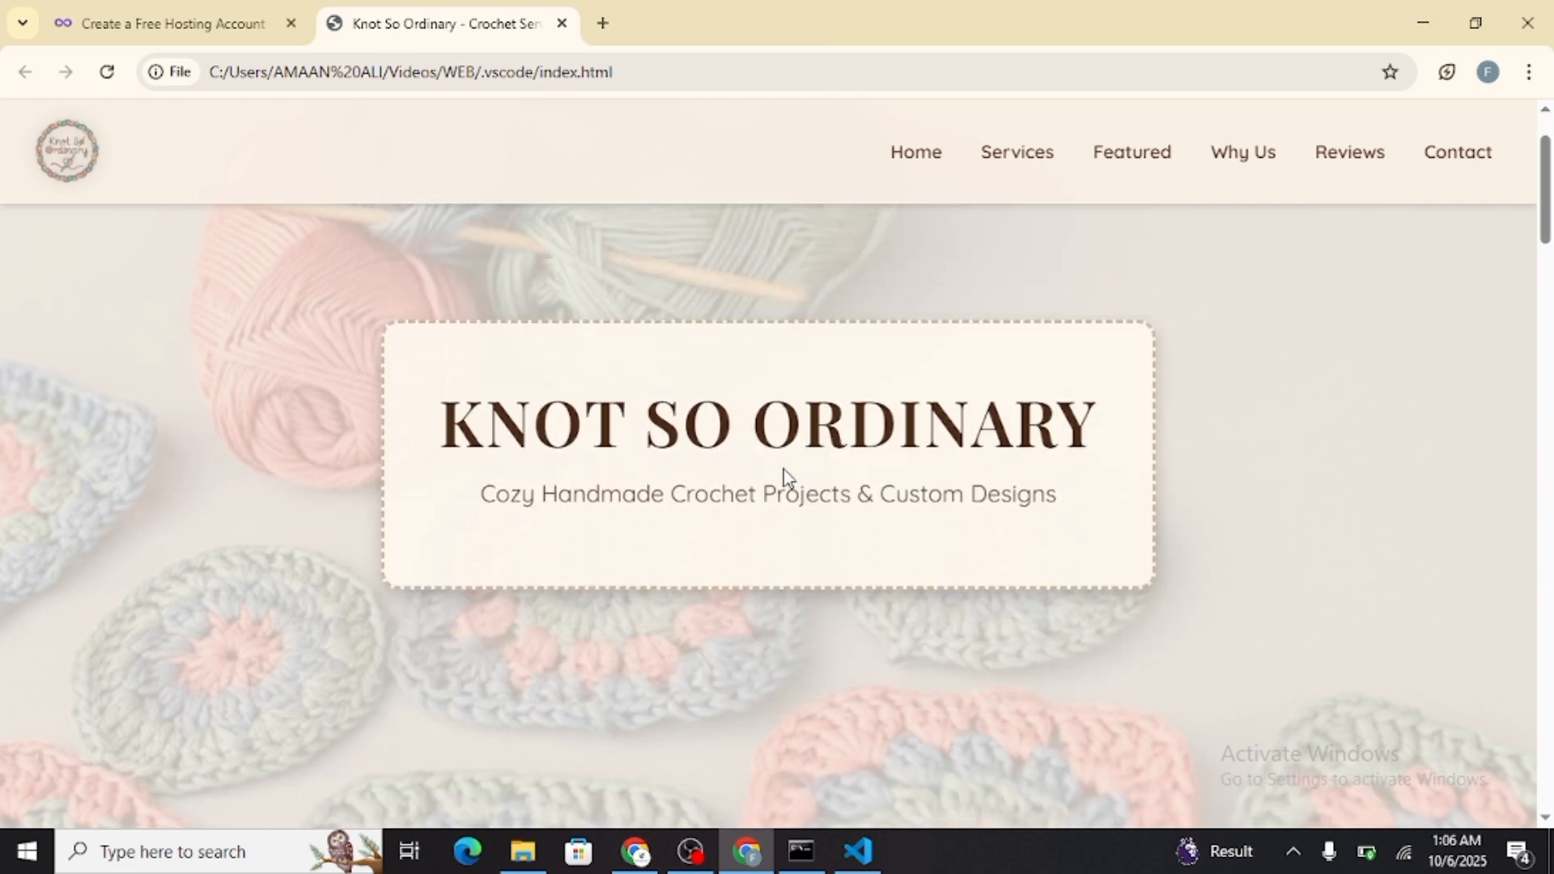
pyautogui.doubleClick(707, 503)
# Return to Visual Studio Code and examine the index.html markup, including its image references and sections
pyautogui.hotkey('alt', 'Tab')
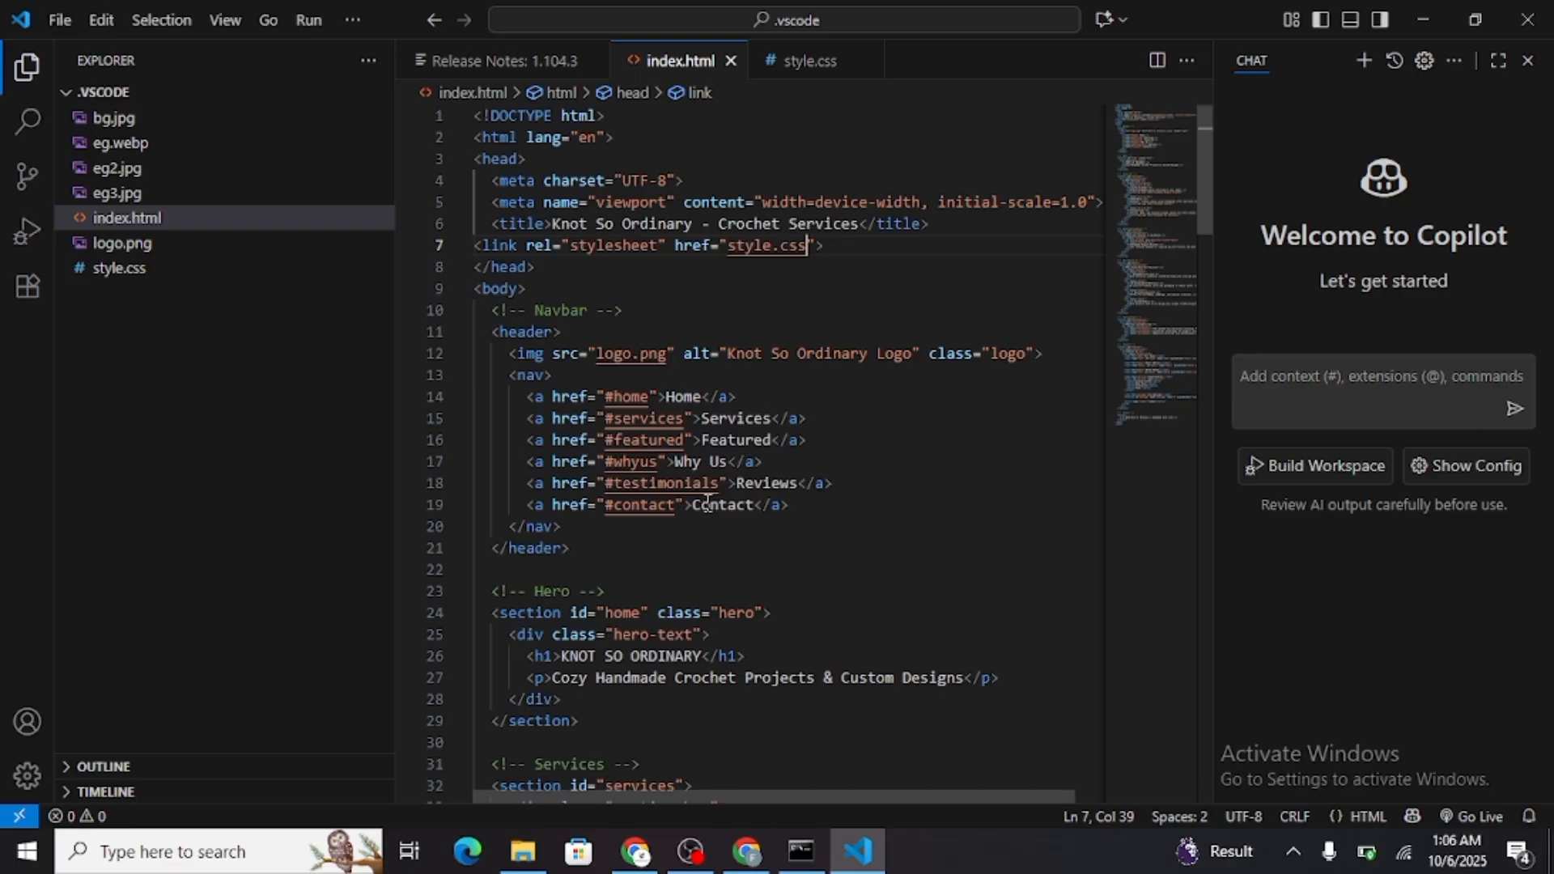
pyautogui.scroll(-15, 707, 502)
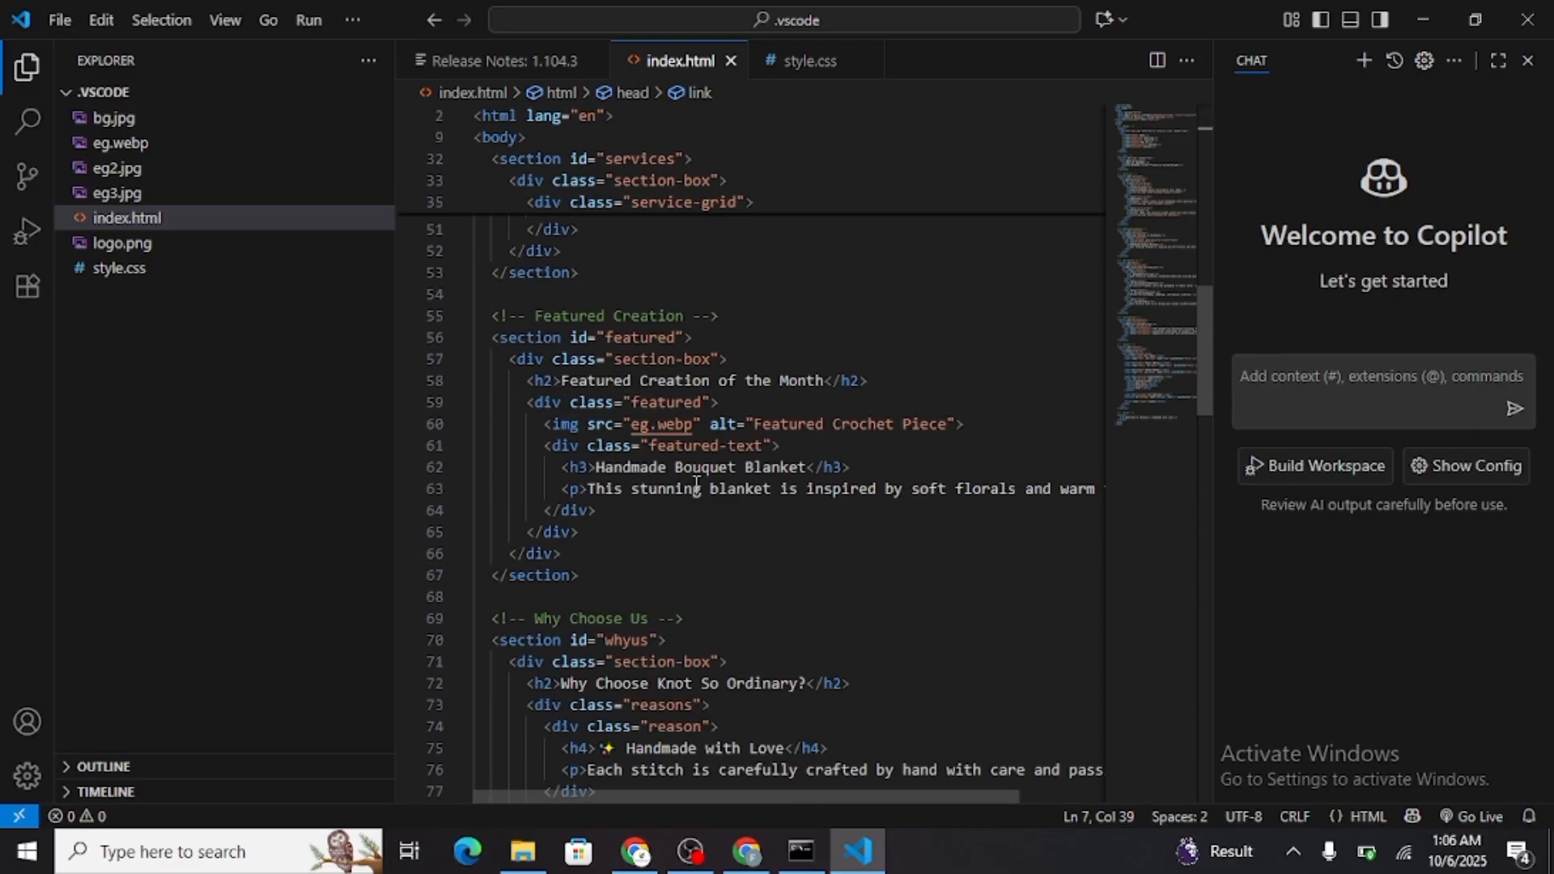
pyautogui.scroll(7, 696, 484)
pyautogui.scroll(5, 696, 484)
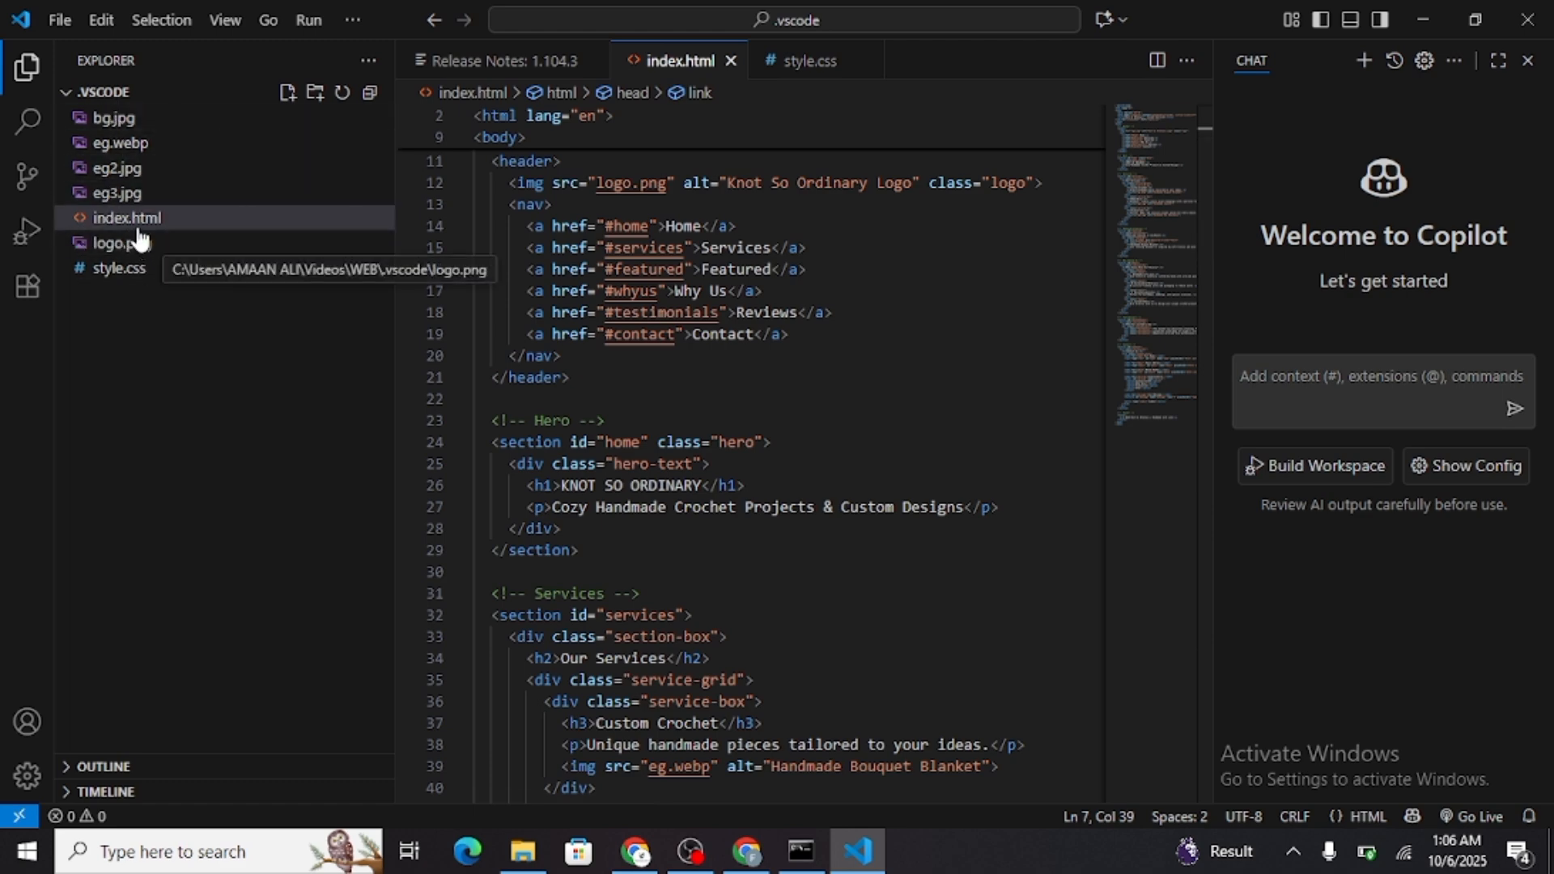
pyautogui.scroll(-4, 699, 469)
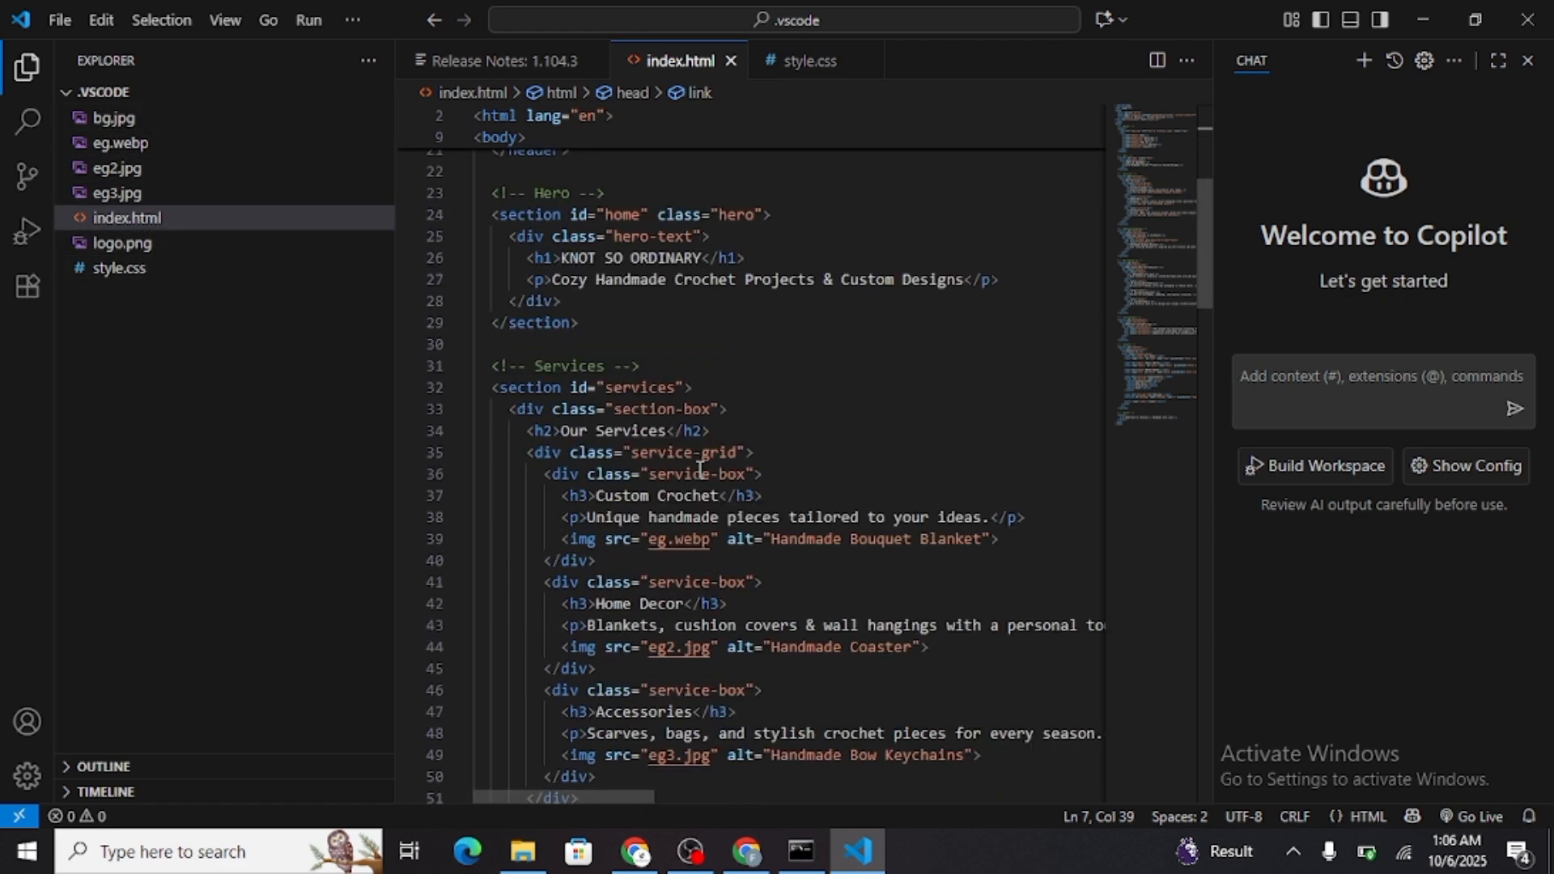
pyautogui.scroll(-3, 700, 469)
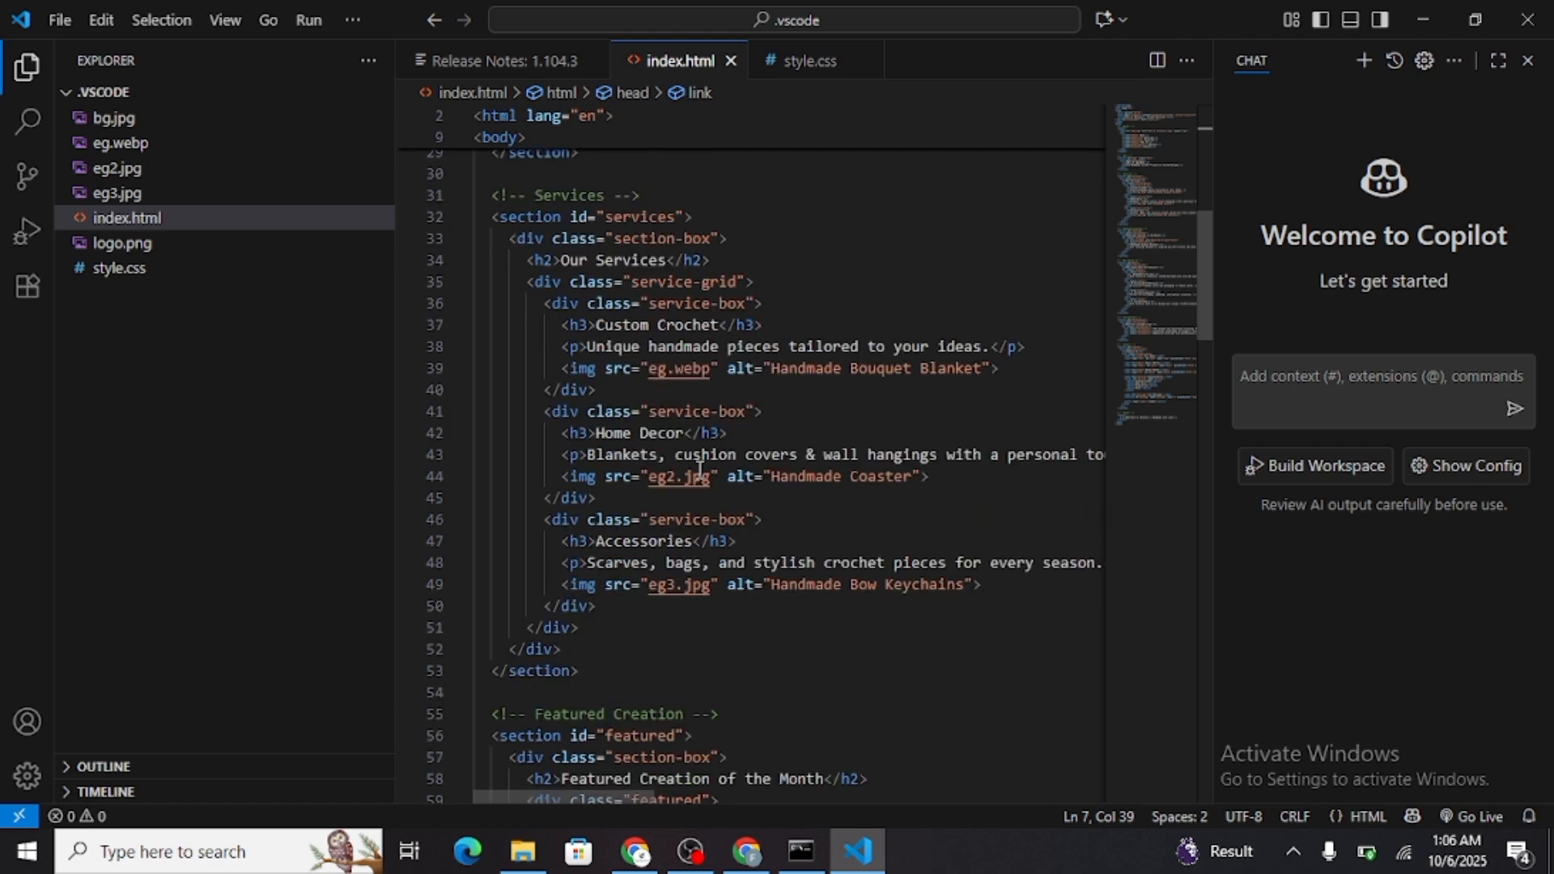
pyautogui.scroll(-1, 700, 470)
pyautogui.scroll(-4, 700, 469)
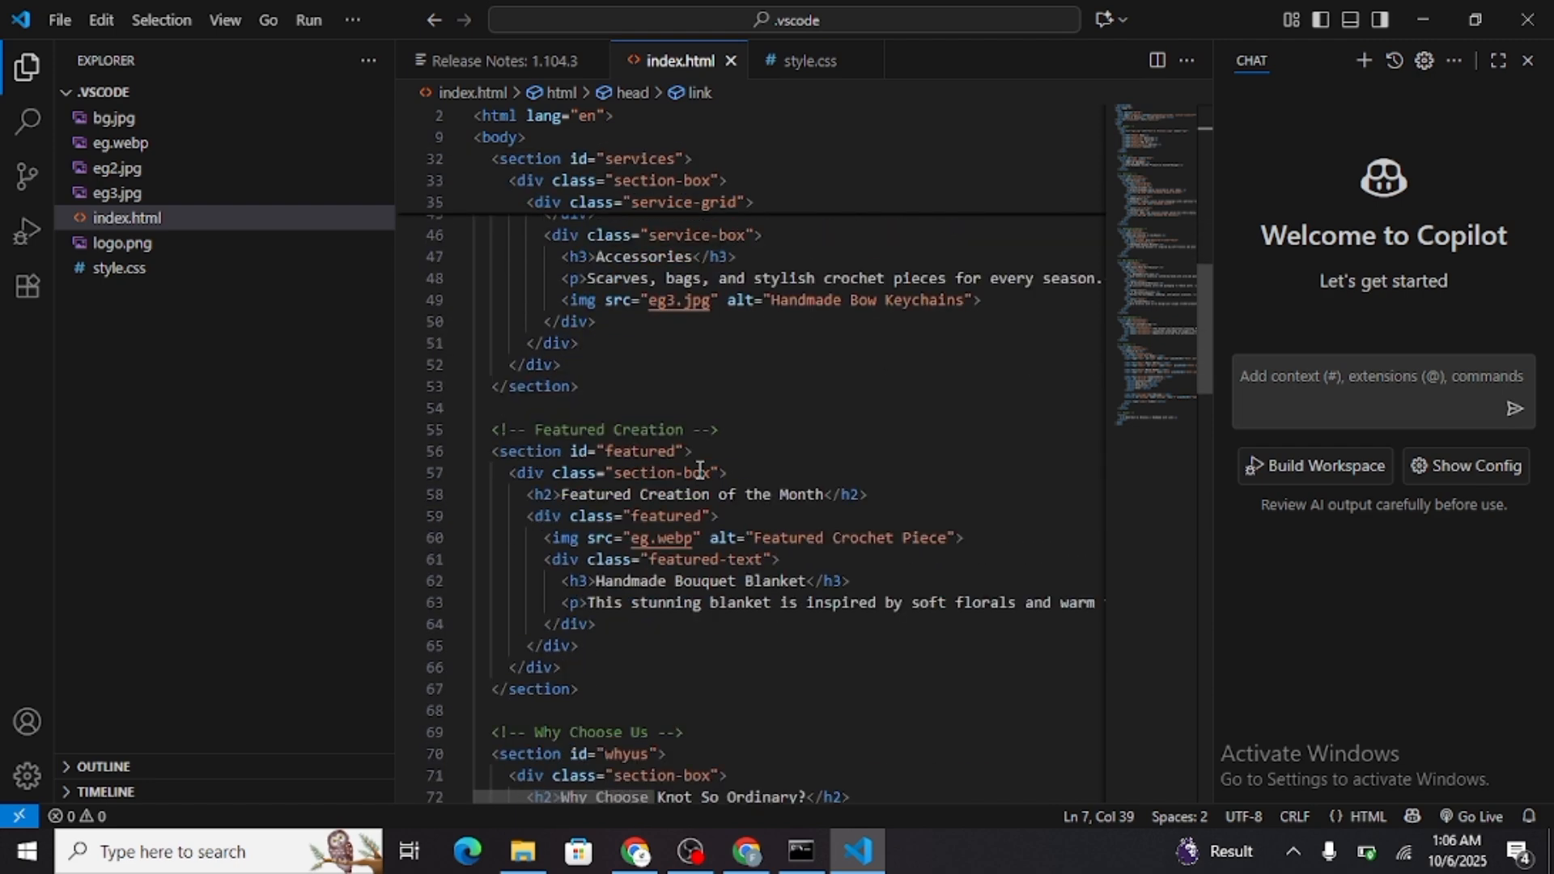
pyautogui.scroll(12, 700, 470)
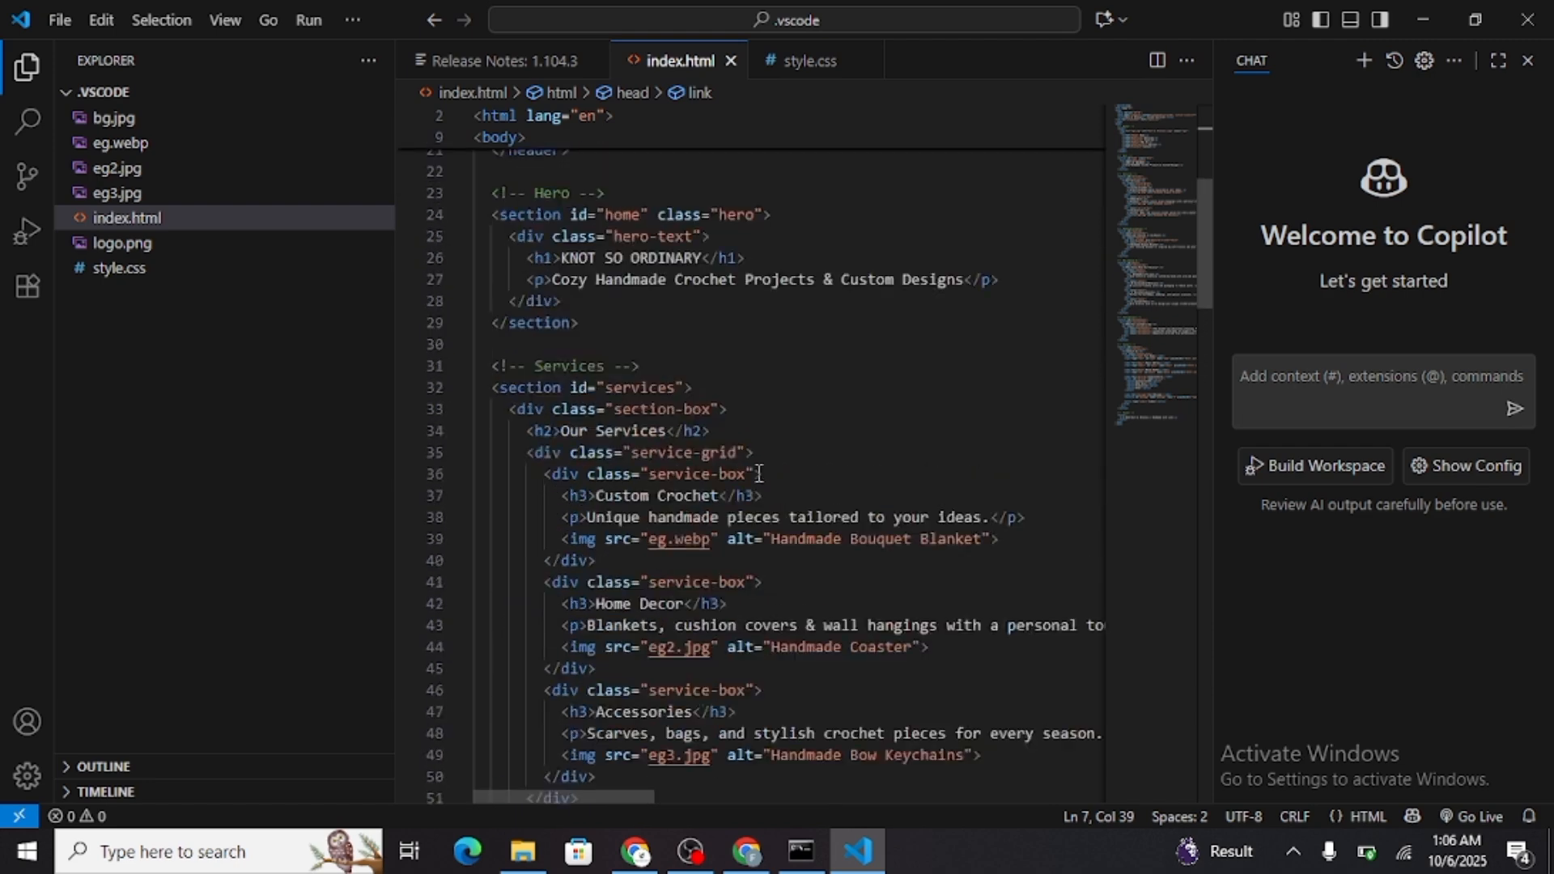
# Close Visual Studio Code and return to the Create a Free Hosting Account page in Chrome
pyautogui.click(1528, 18)
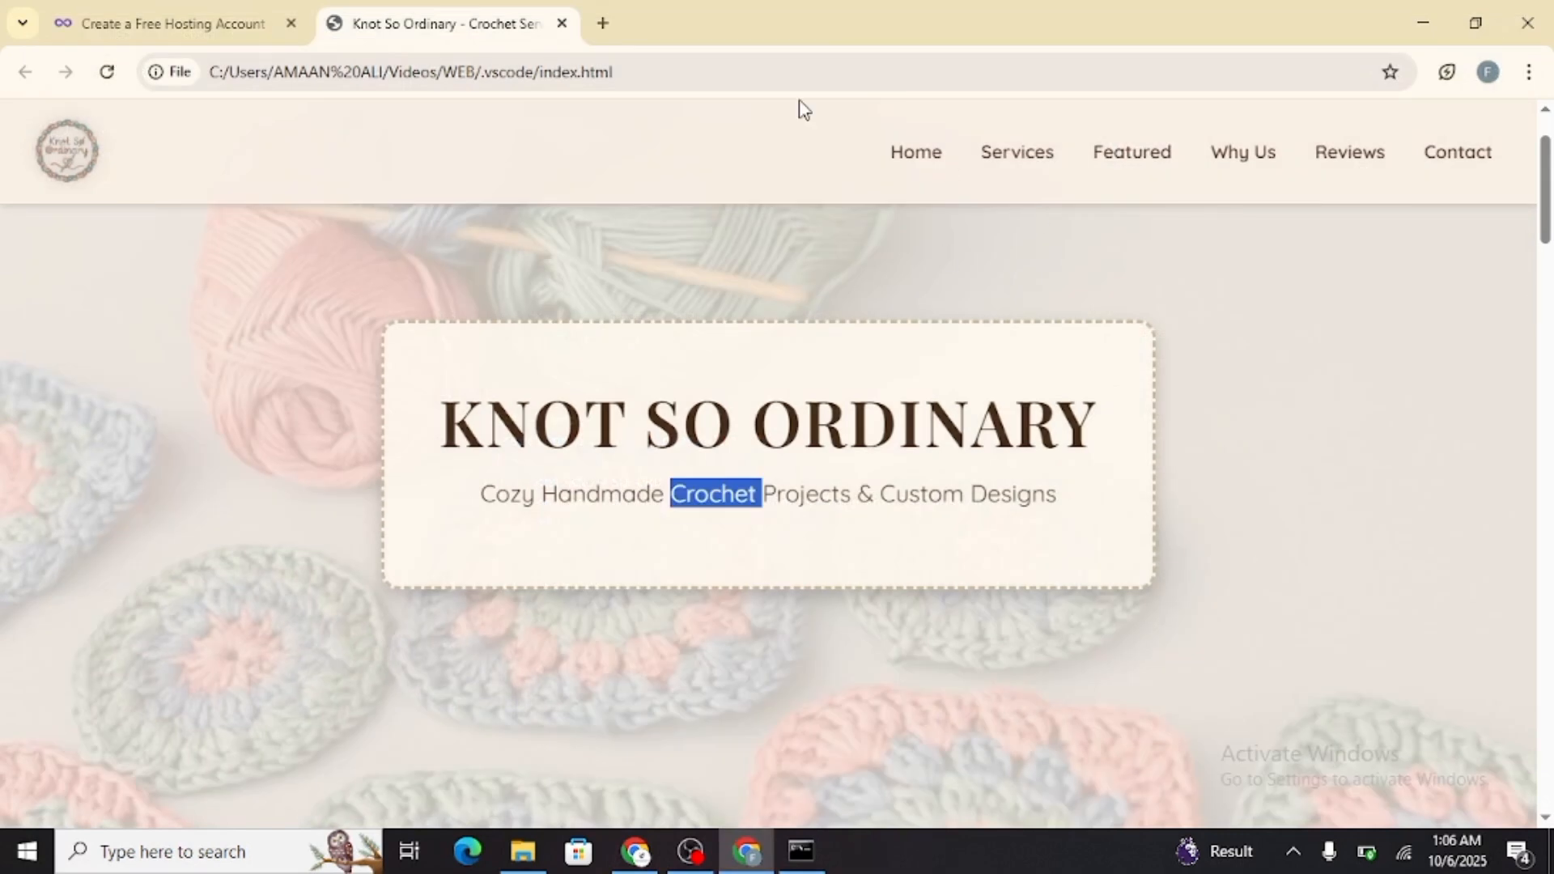
pyautogui.click(259, 11)
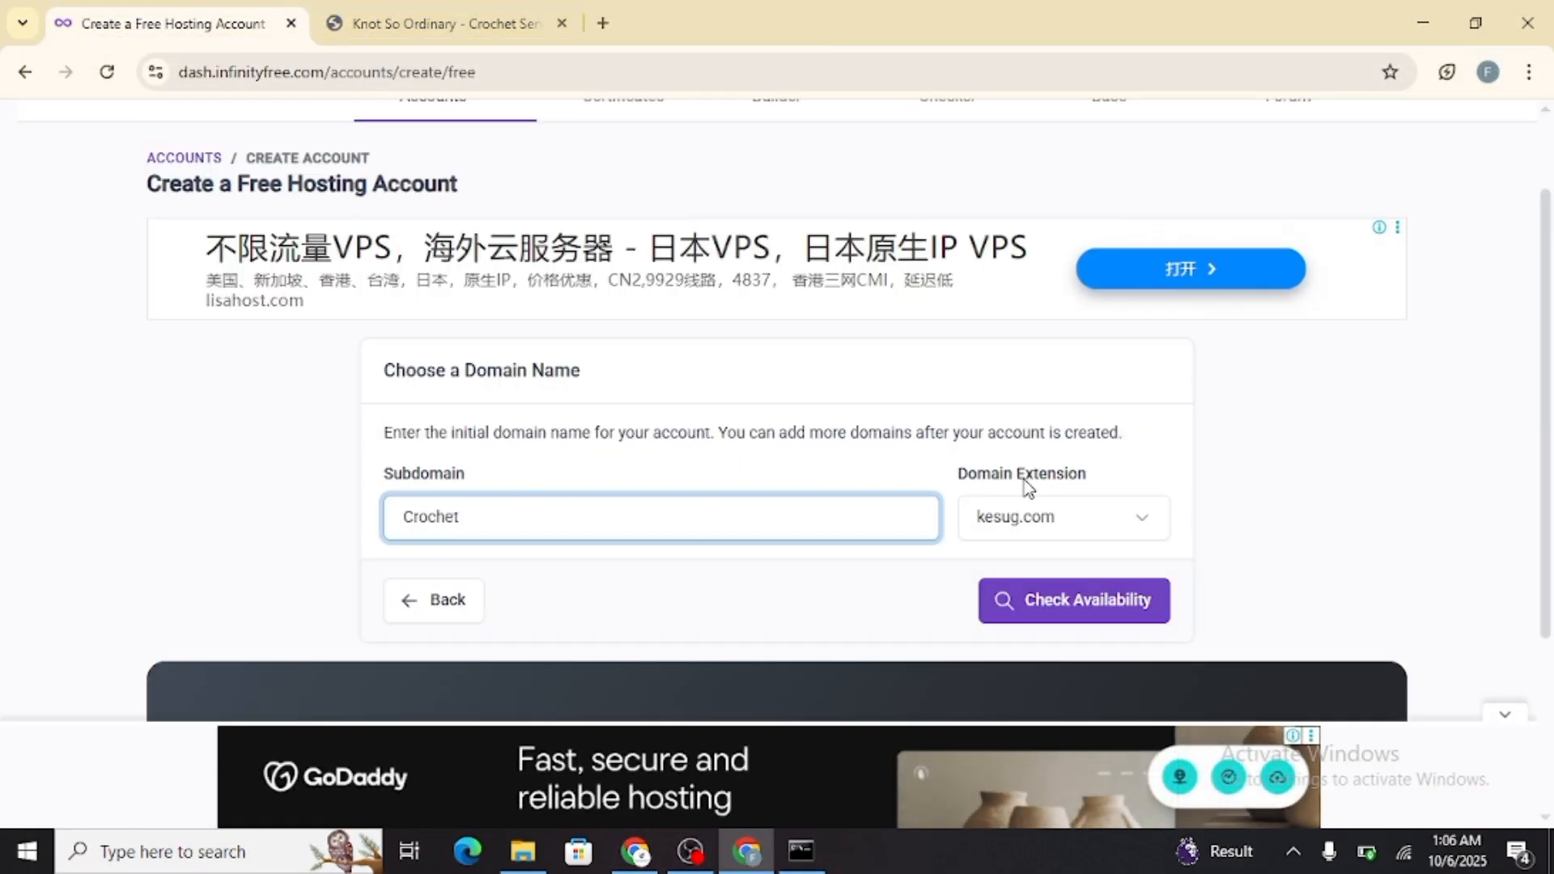
# Try the subdomain Crochet with the rf.gd domain extension and check its availability
pyautogui.click(1064, 516)
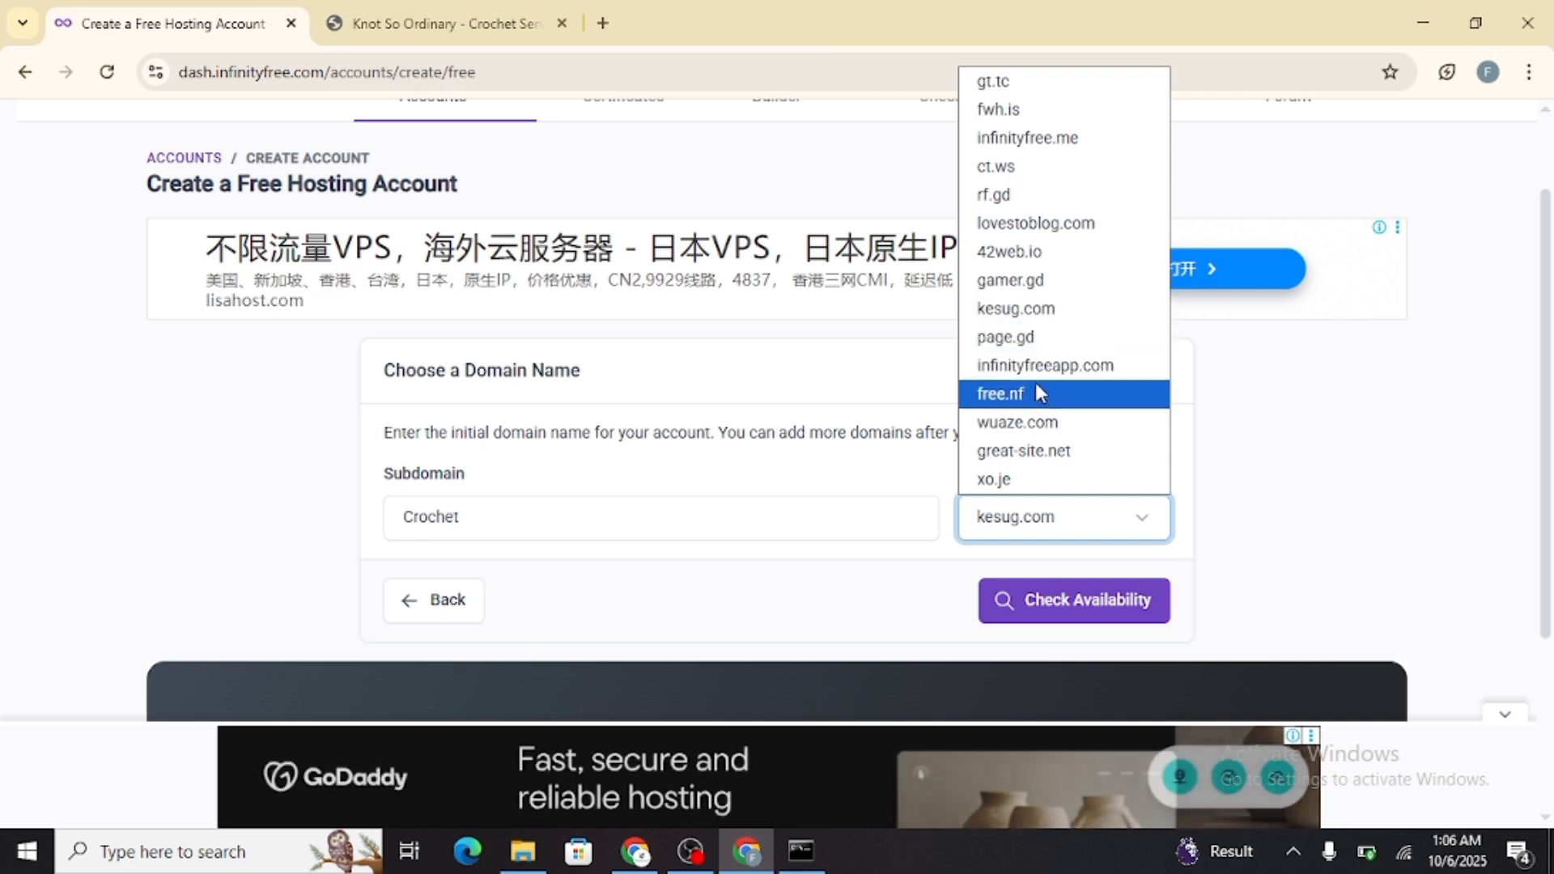
pyautogui.click(1031, 195)
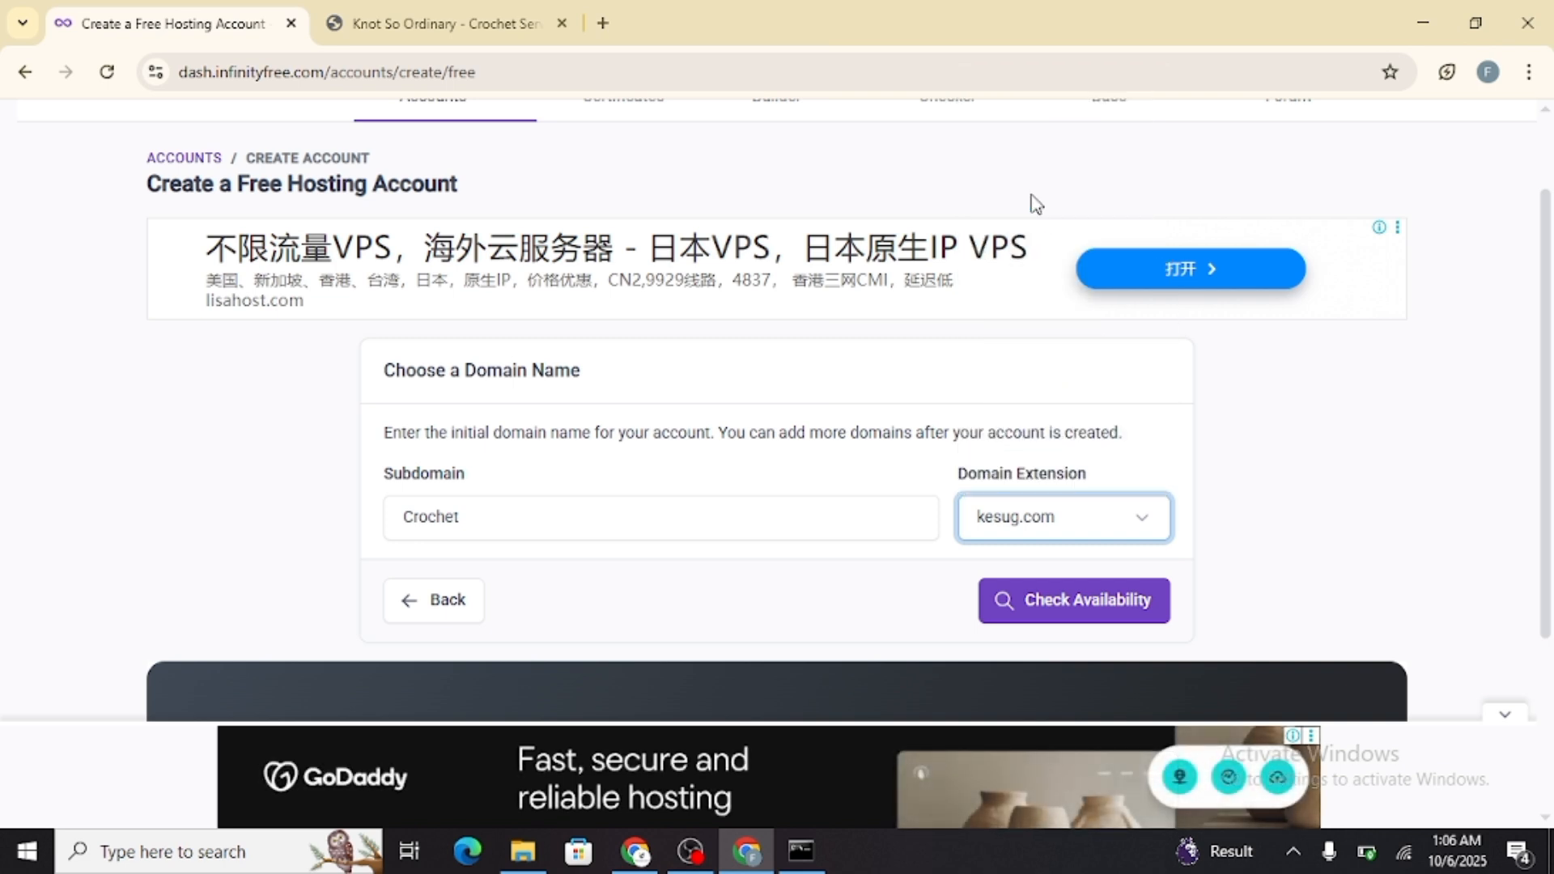
pyautogui.click(1100, 603)
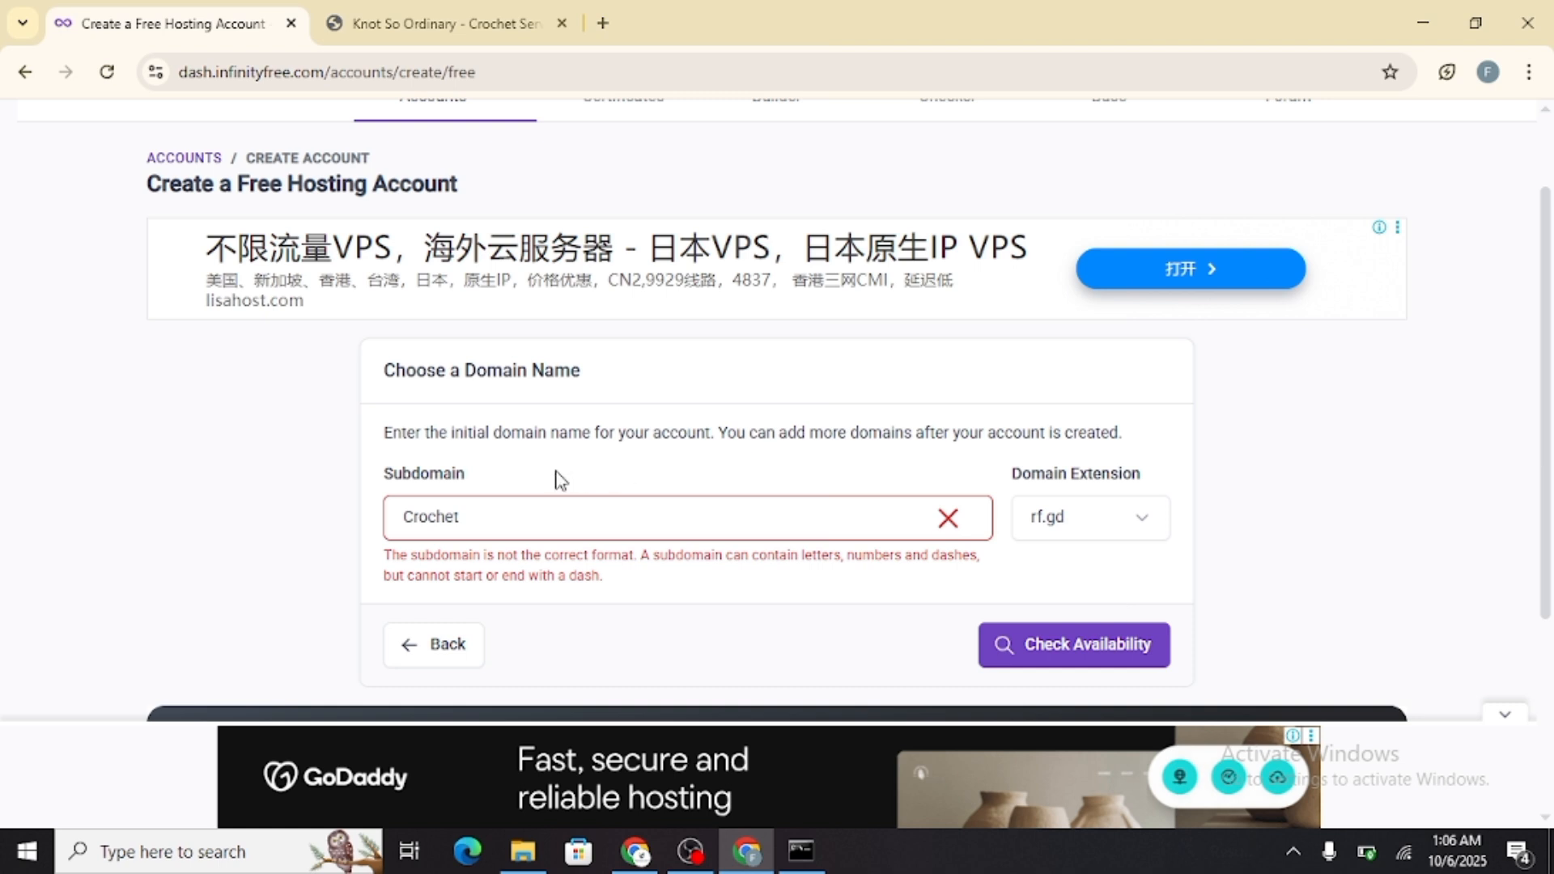
pyautogui.click(539, 515)
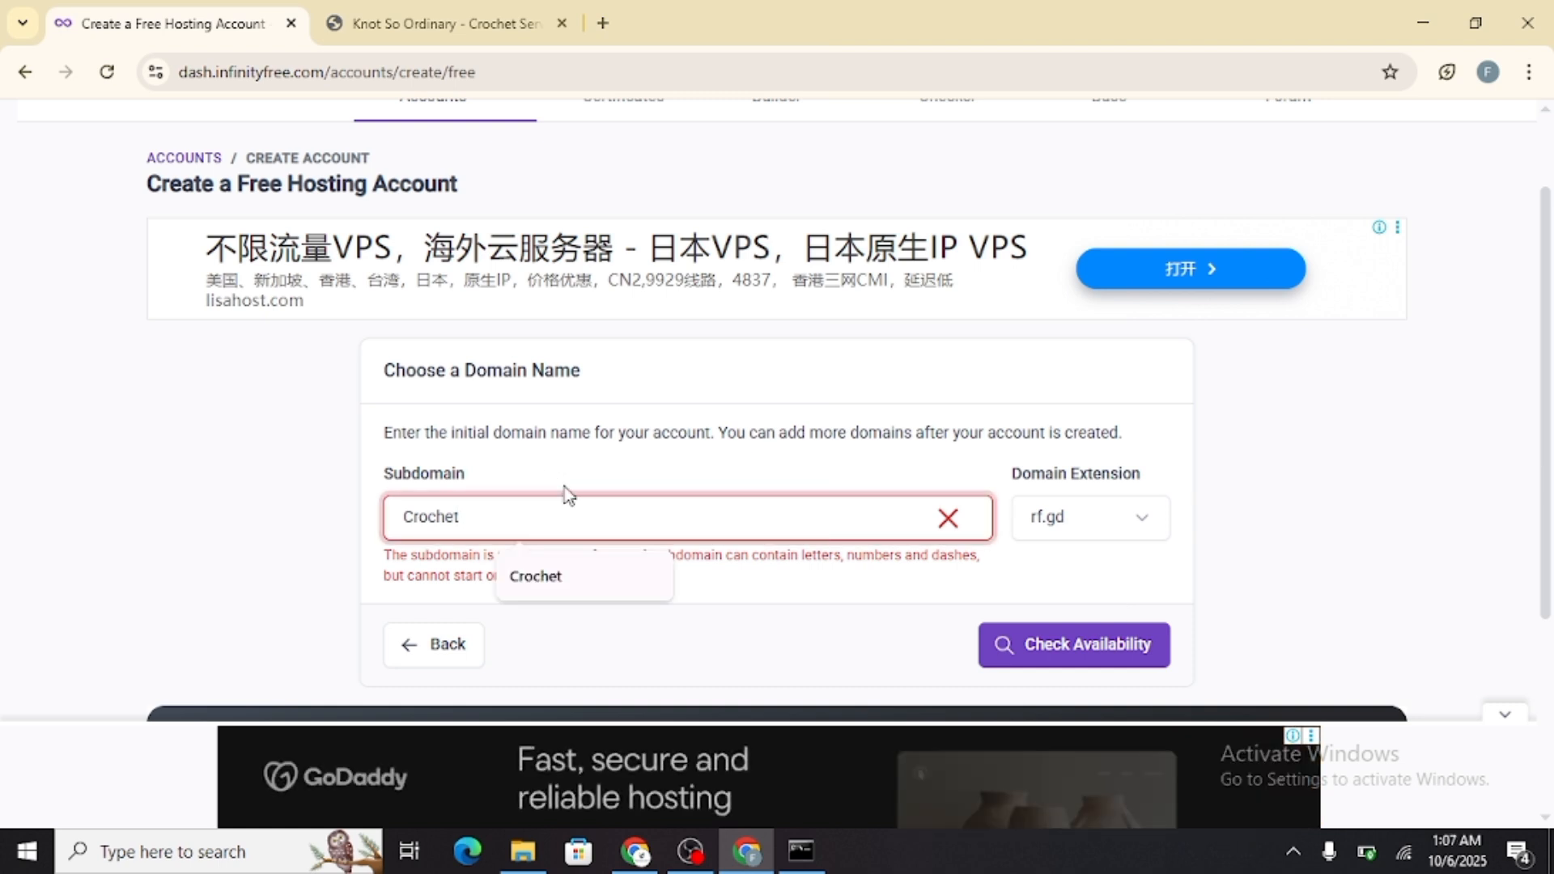
pyautogui.click(1074, 657)
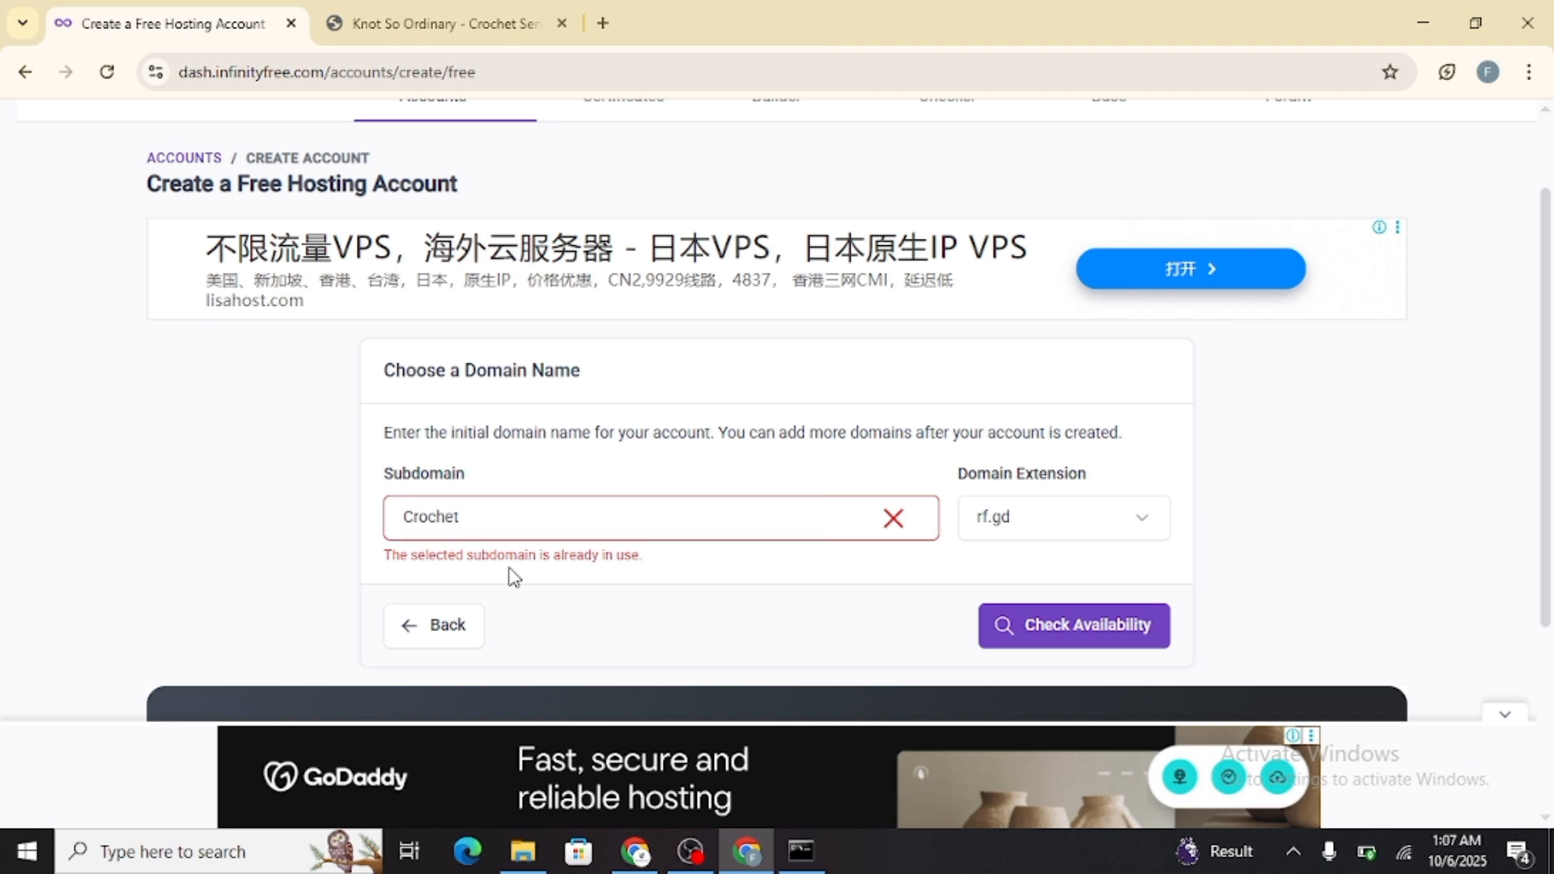
# Set the domain extension to free.nf and check the availability of the subdomain Crochet
pyautogui.click(986, 518)
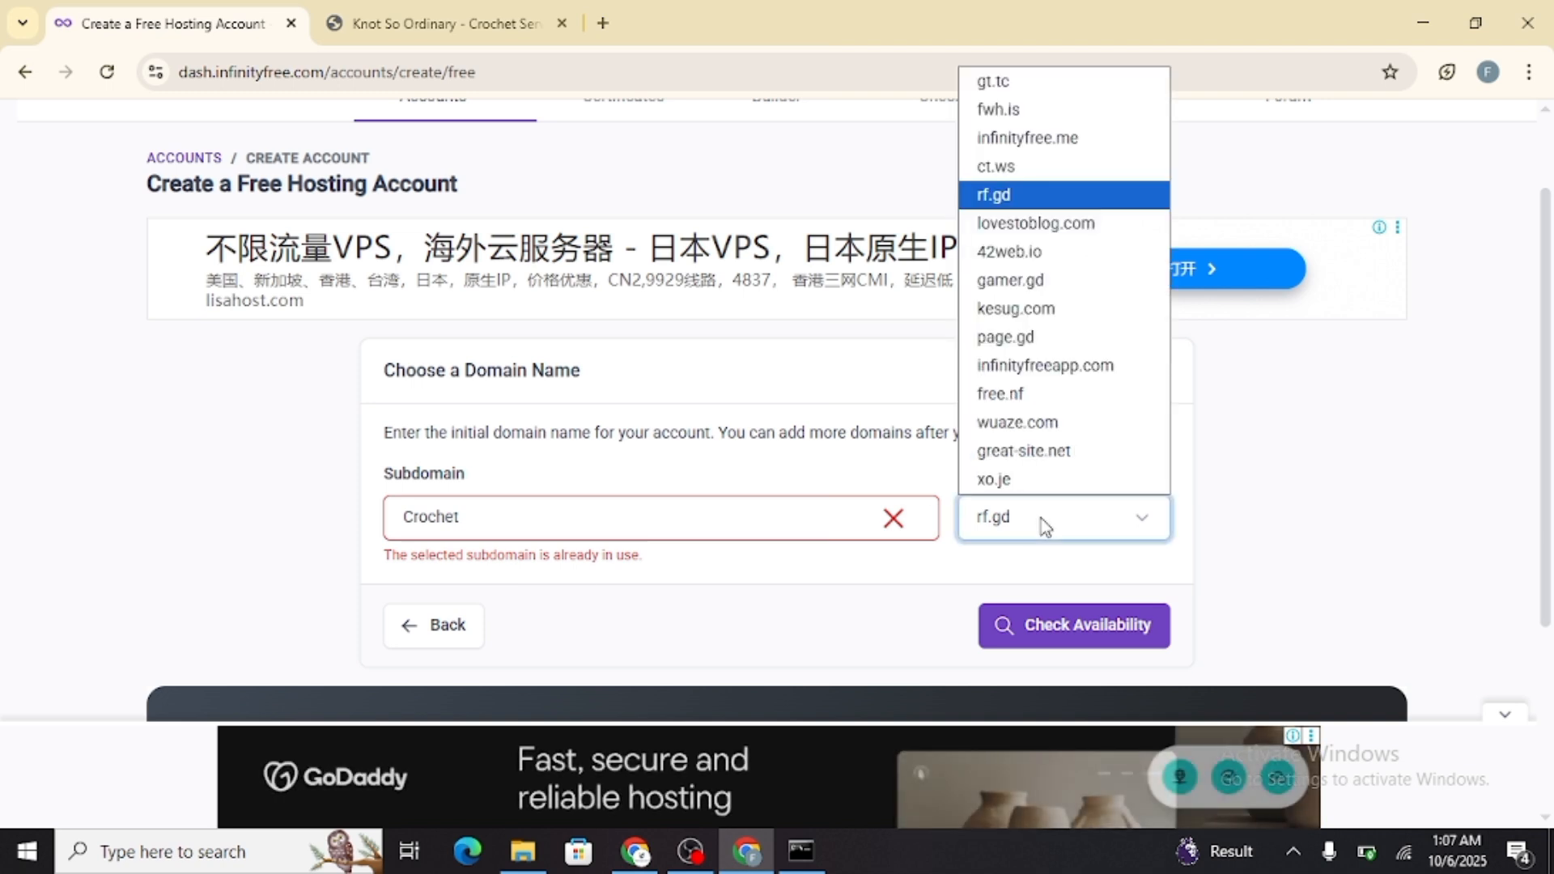
pyautogui.click(1050, 139)
pyautogui.click(1115, 538)
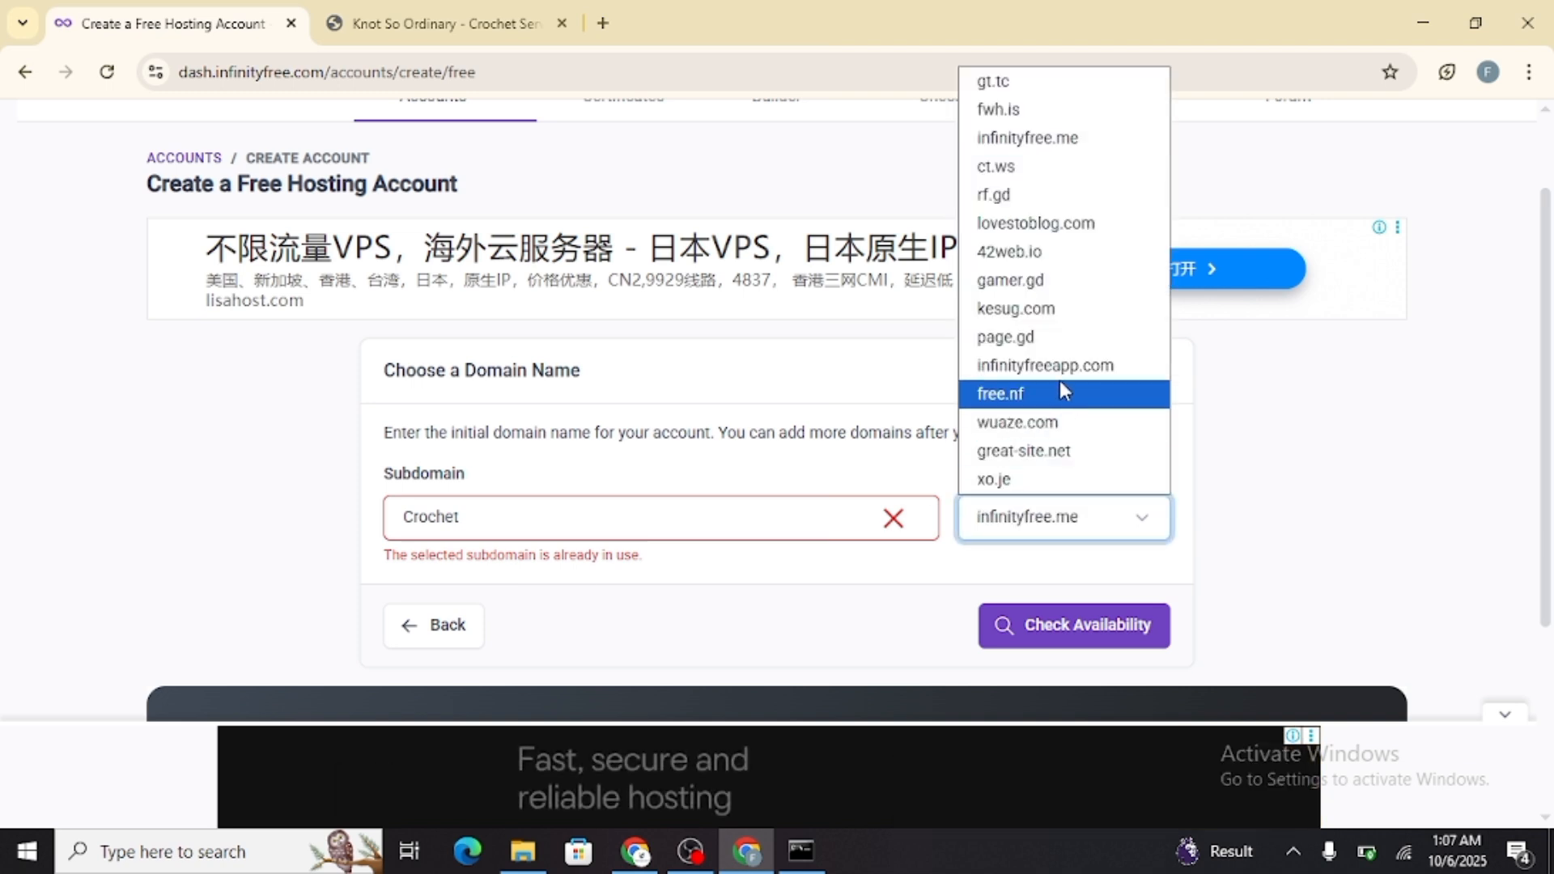
pyautogui.click(1043, 393)
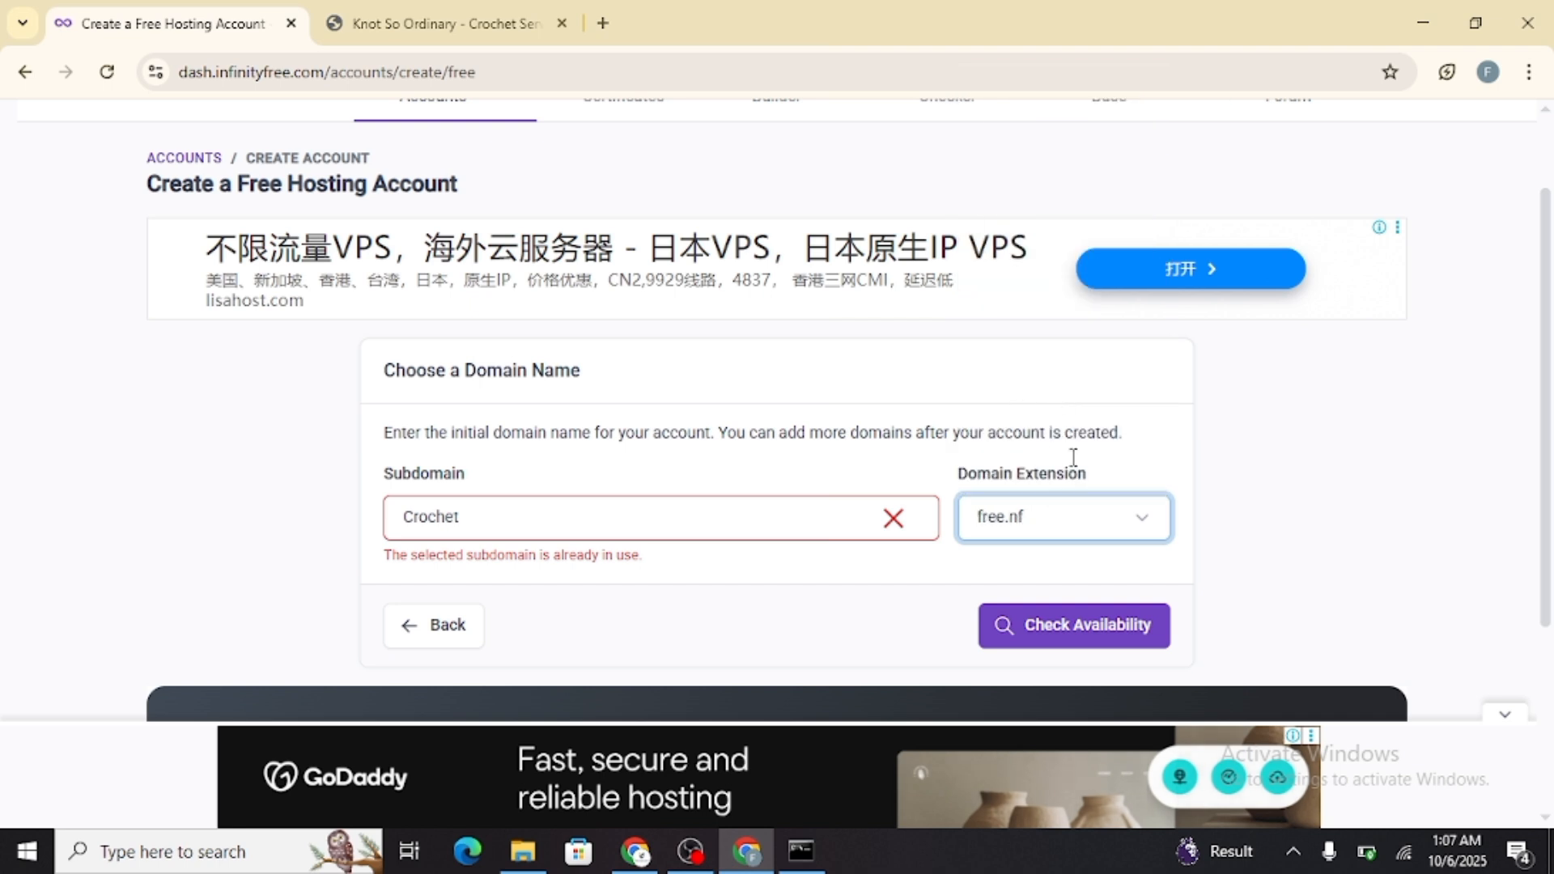
pyautogui.click(1129, 639)
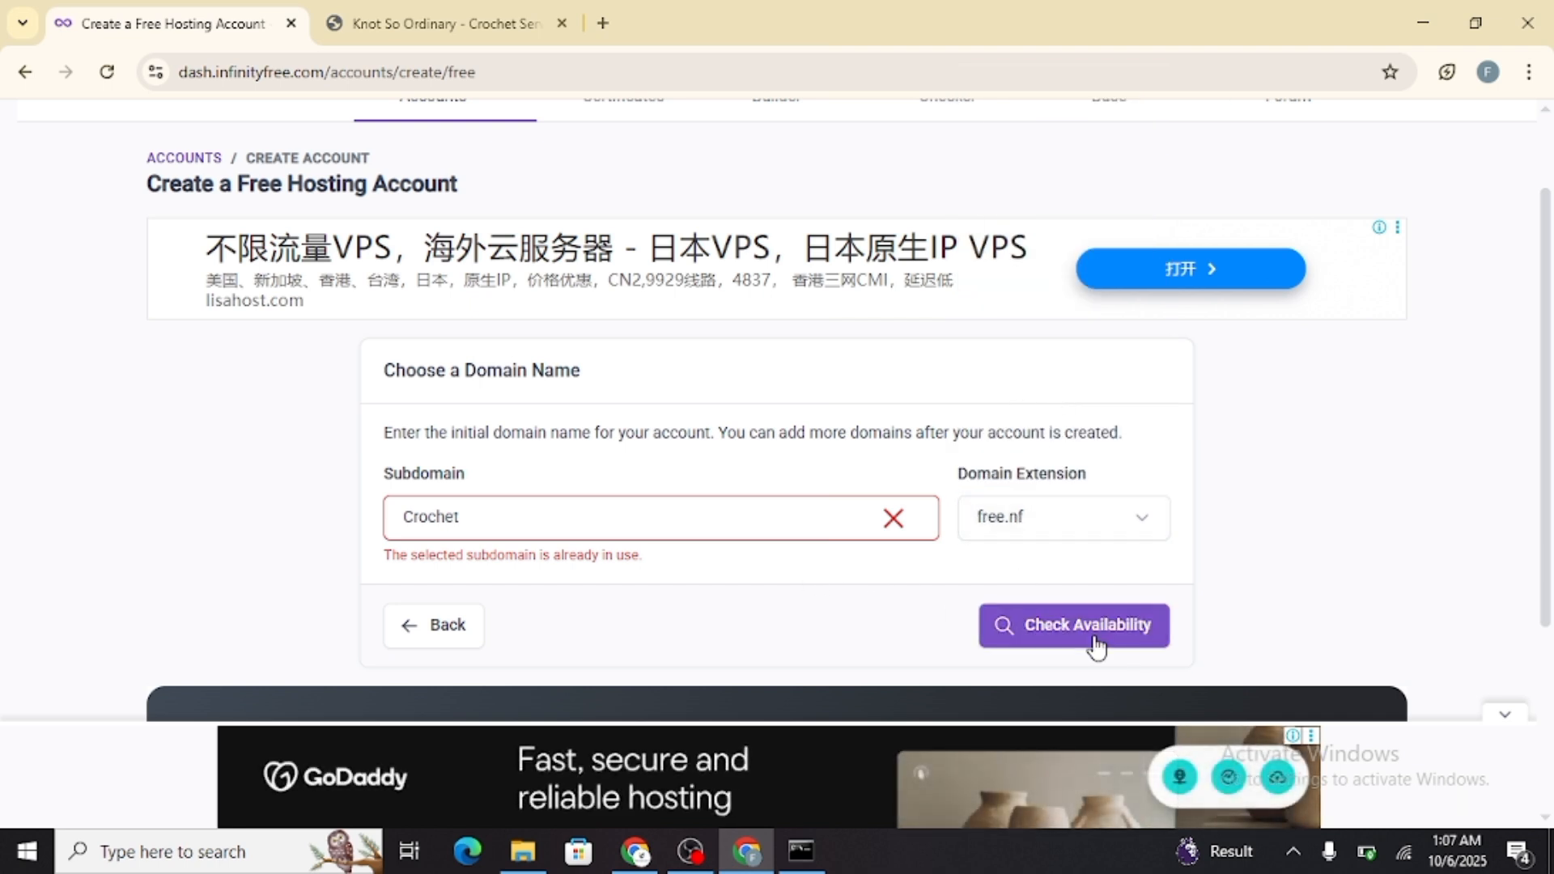
pyautogui.click(734, 531)
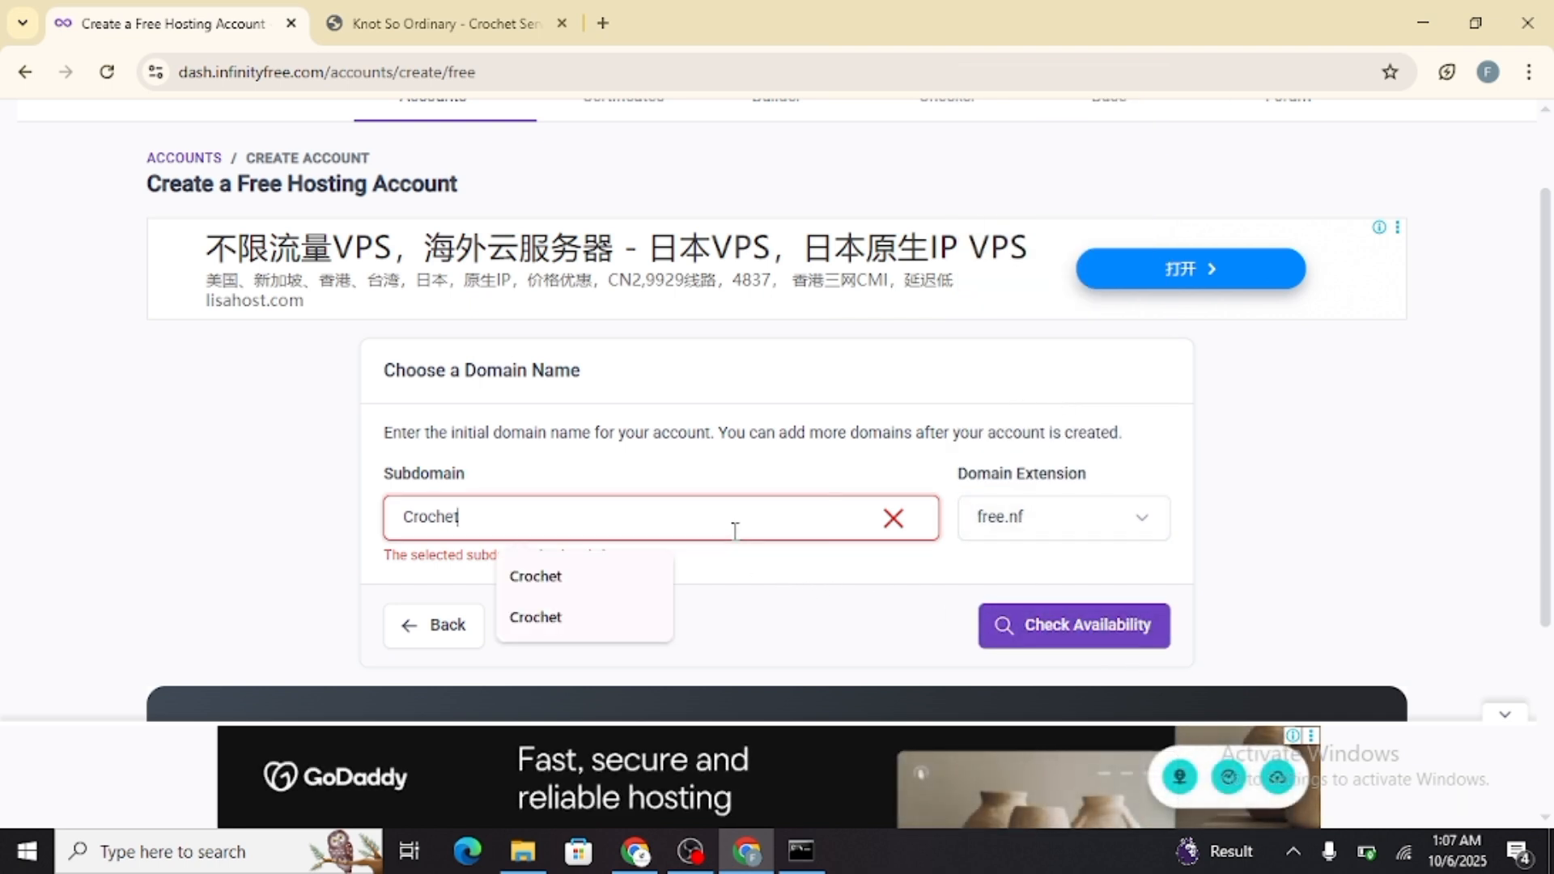
# Set the domain extension to infinityfree.me and check the availability of the subdomain Crochet
pyautogui.click(1108, 525)
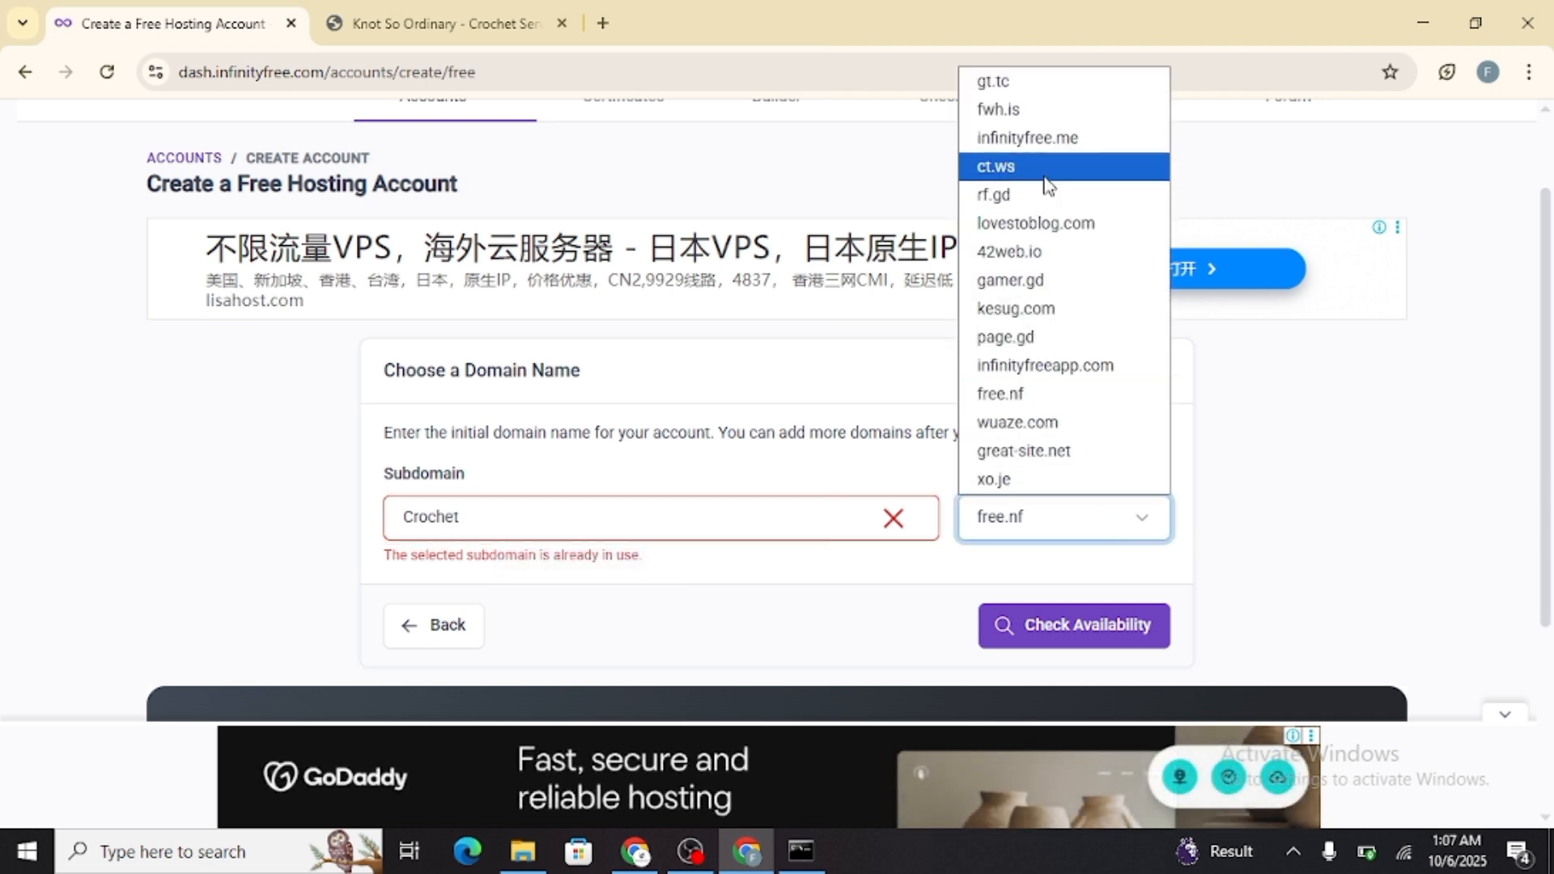
pyautogui.click(1049, 137)
pyautogui.click(1076, 628)
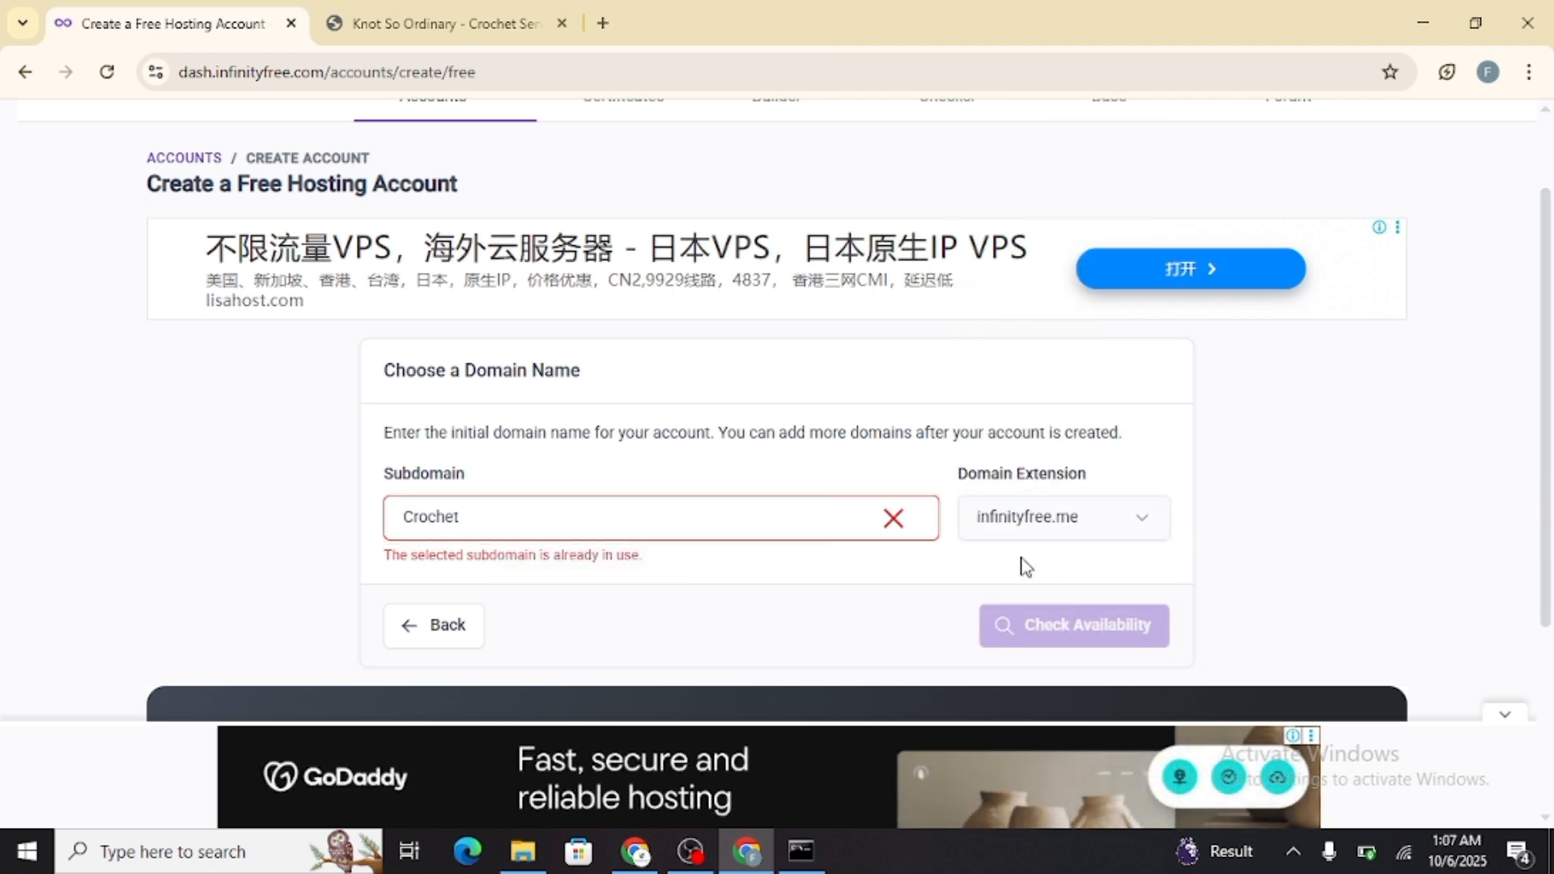
pyautogui.scroll(-3, 728, 454)
pyautogui.scroll(3, 576, 371)
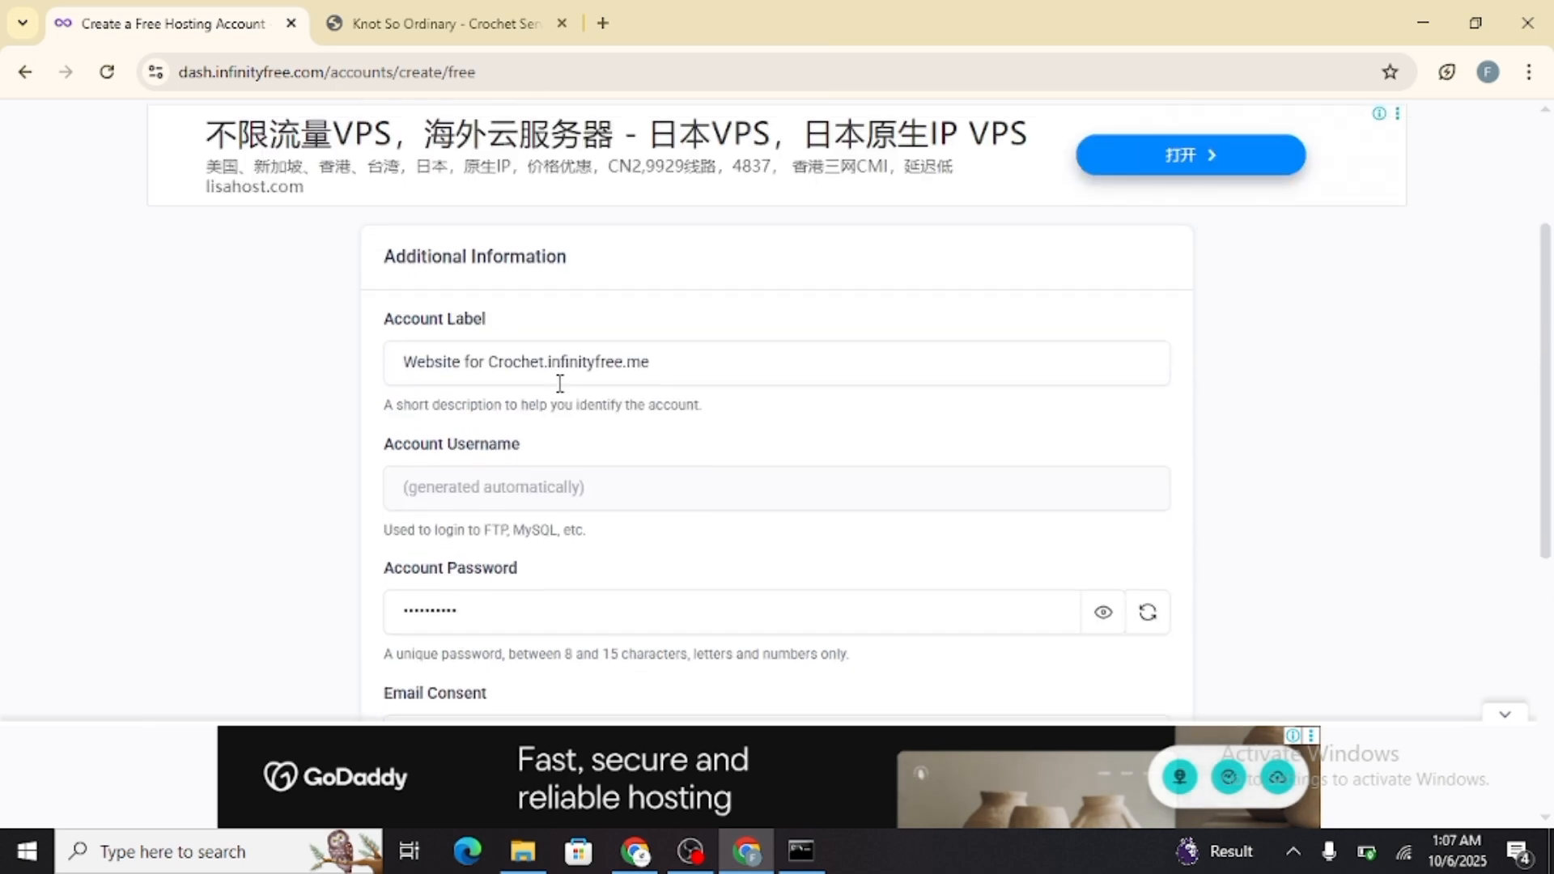
# Shorten the account label to "Website for Crochet"
pyautogui.click(692, 365)
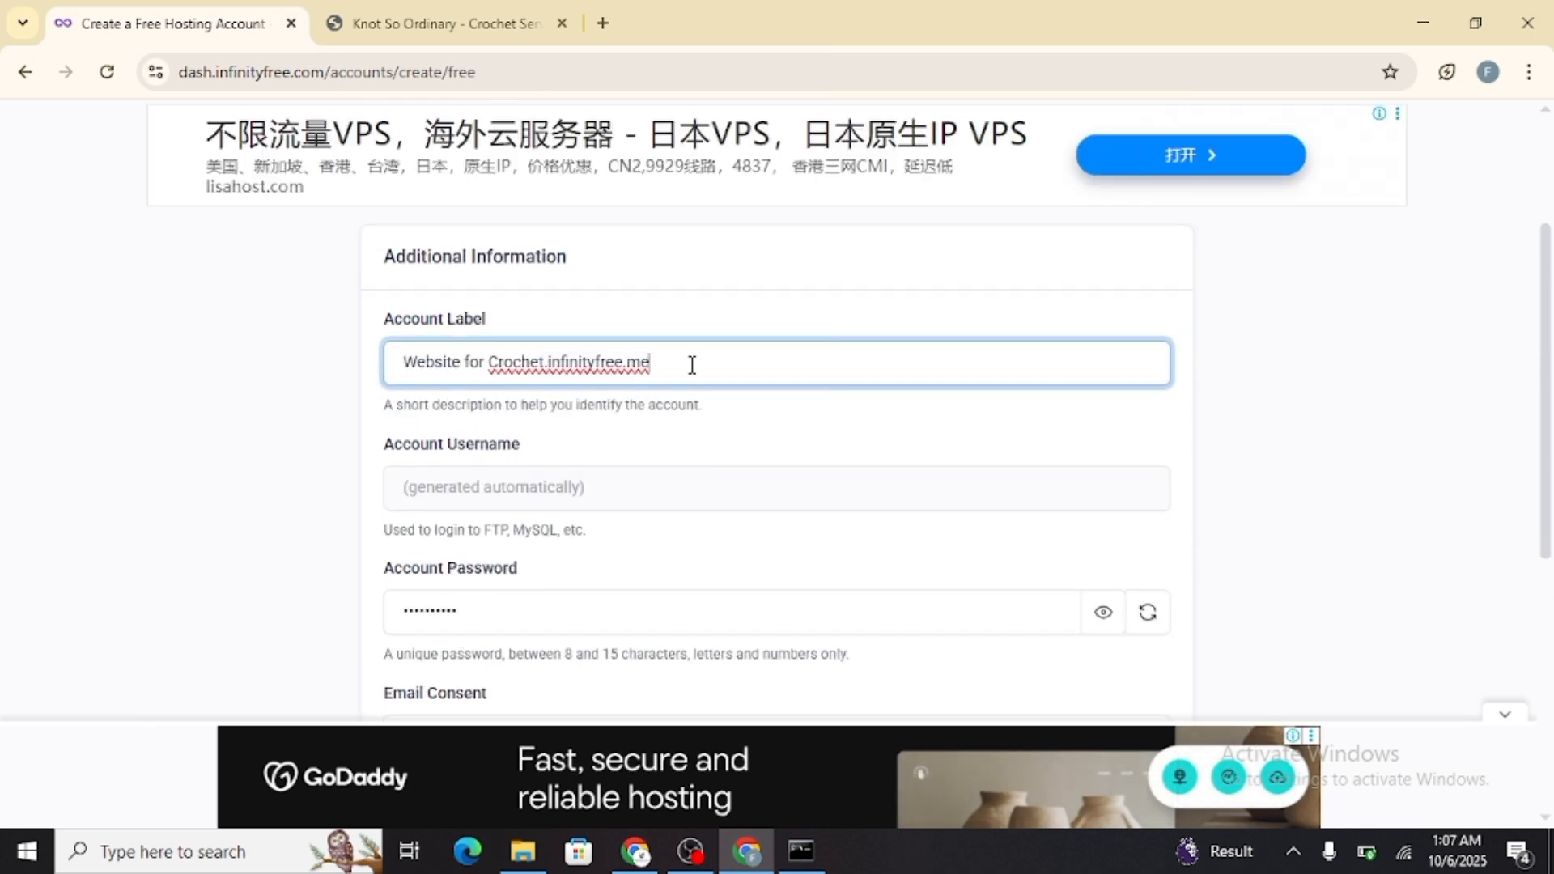
pyautogui.moveTo(692, 365); pyautogui.dragTo(547, 361)
pyautogui.press('BackSpace')
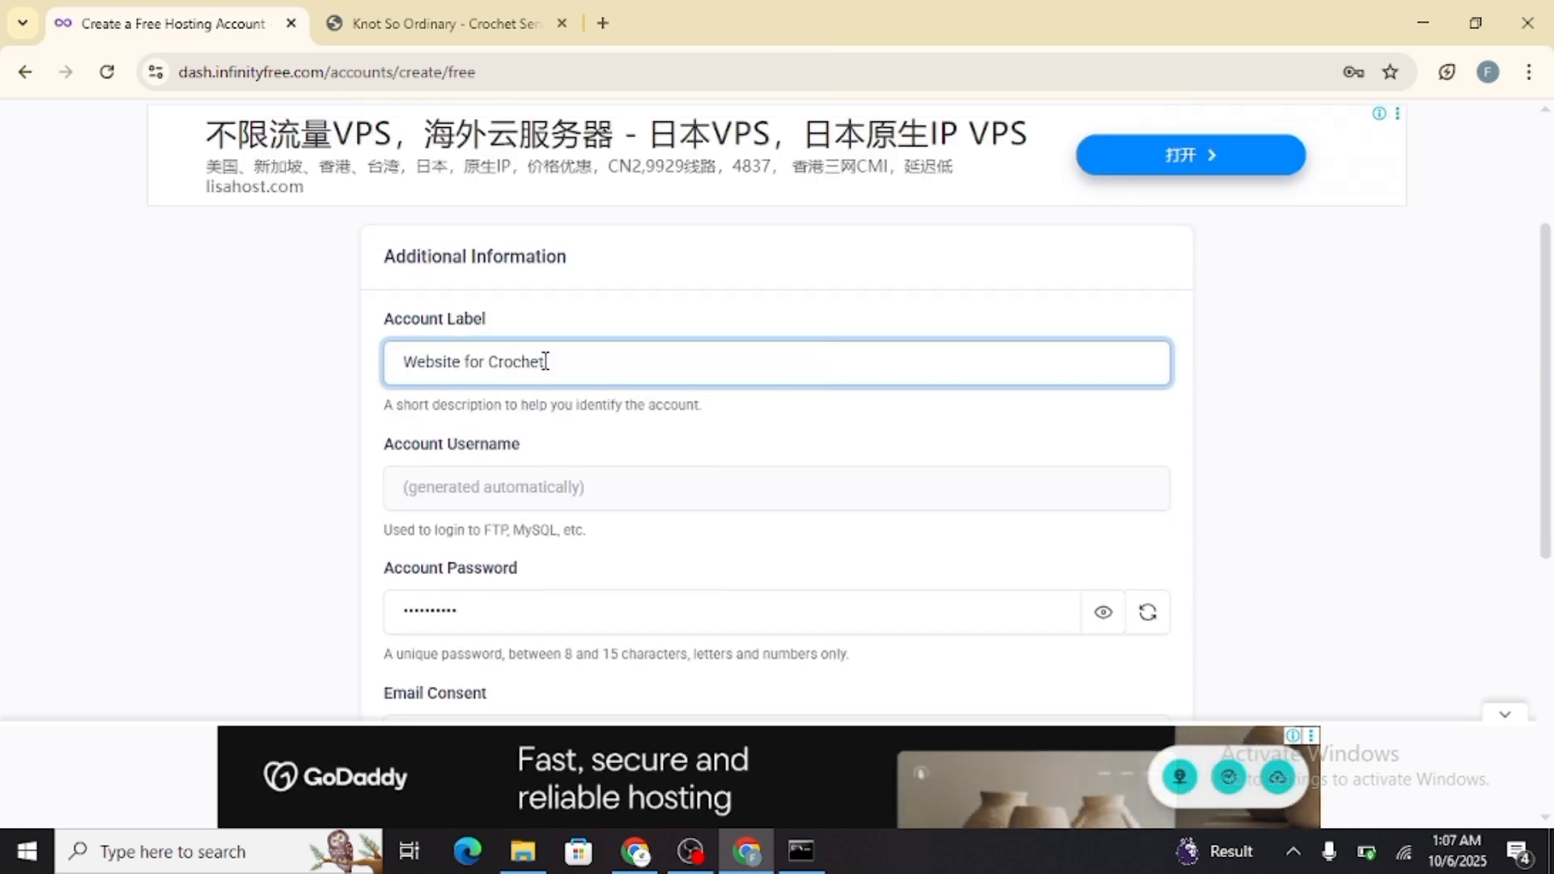
# Set the email consent to I Approve, create the hosting account and decline saving the password in the browser
pyautogui.scroll(-1, 593, 363)
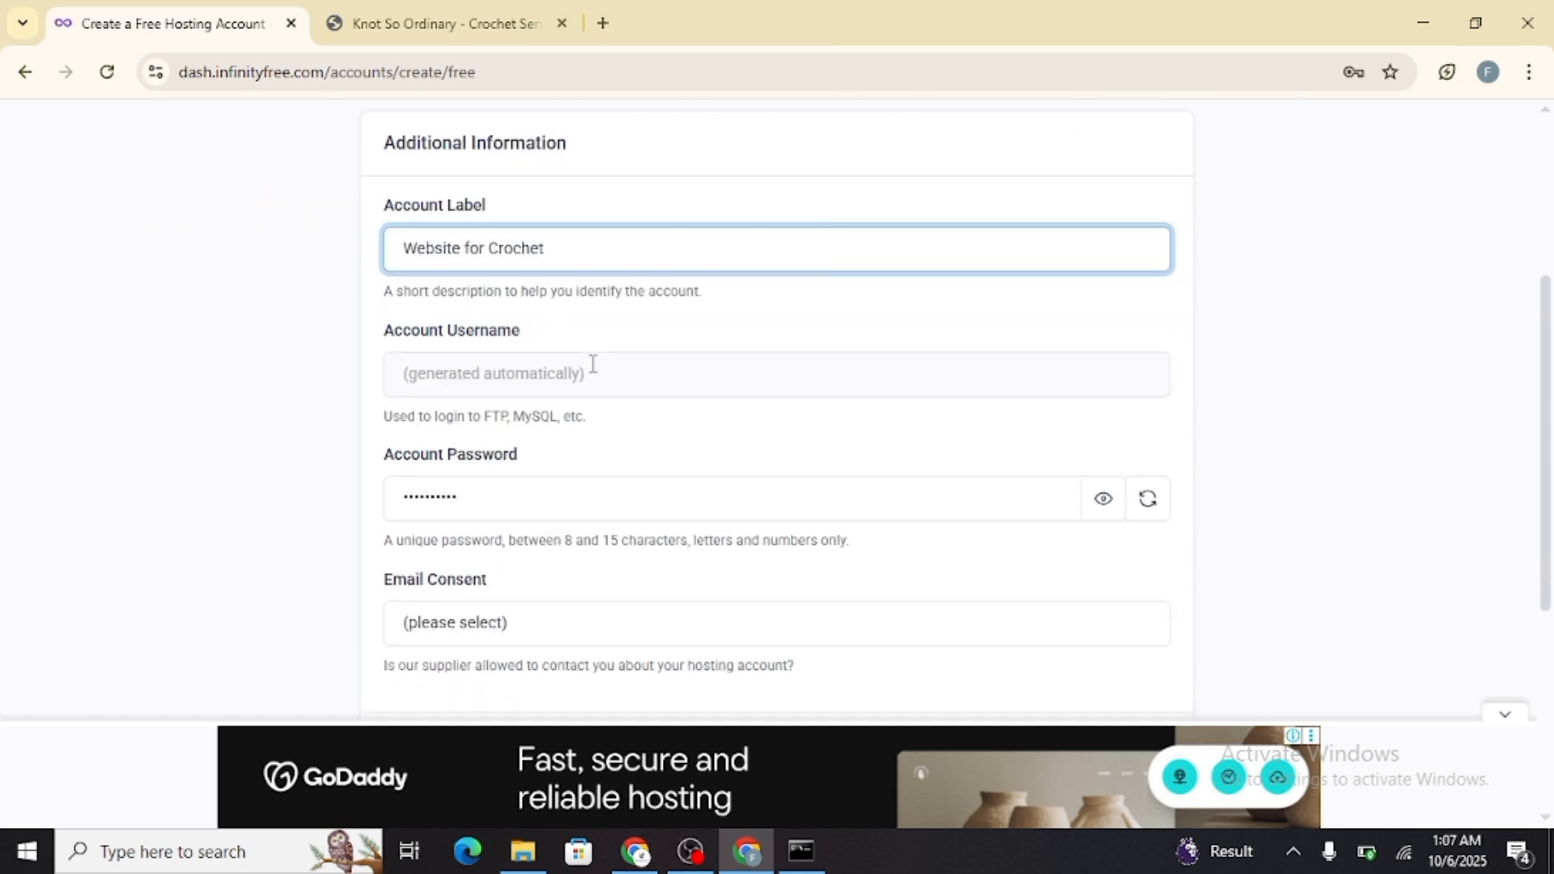
pyautogui.scroll(-1, 467, 483)
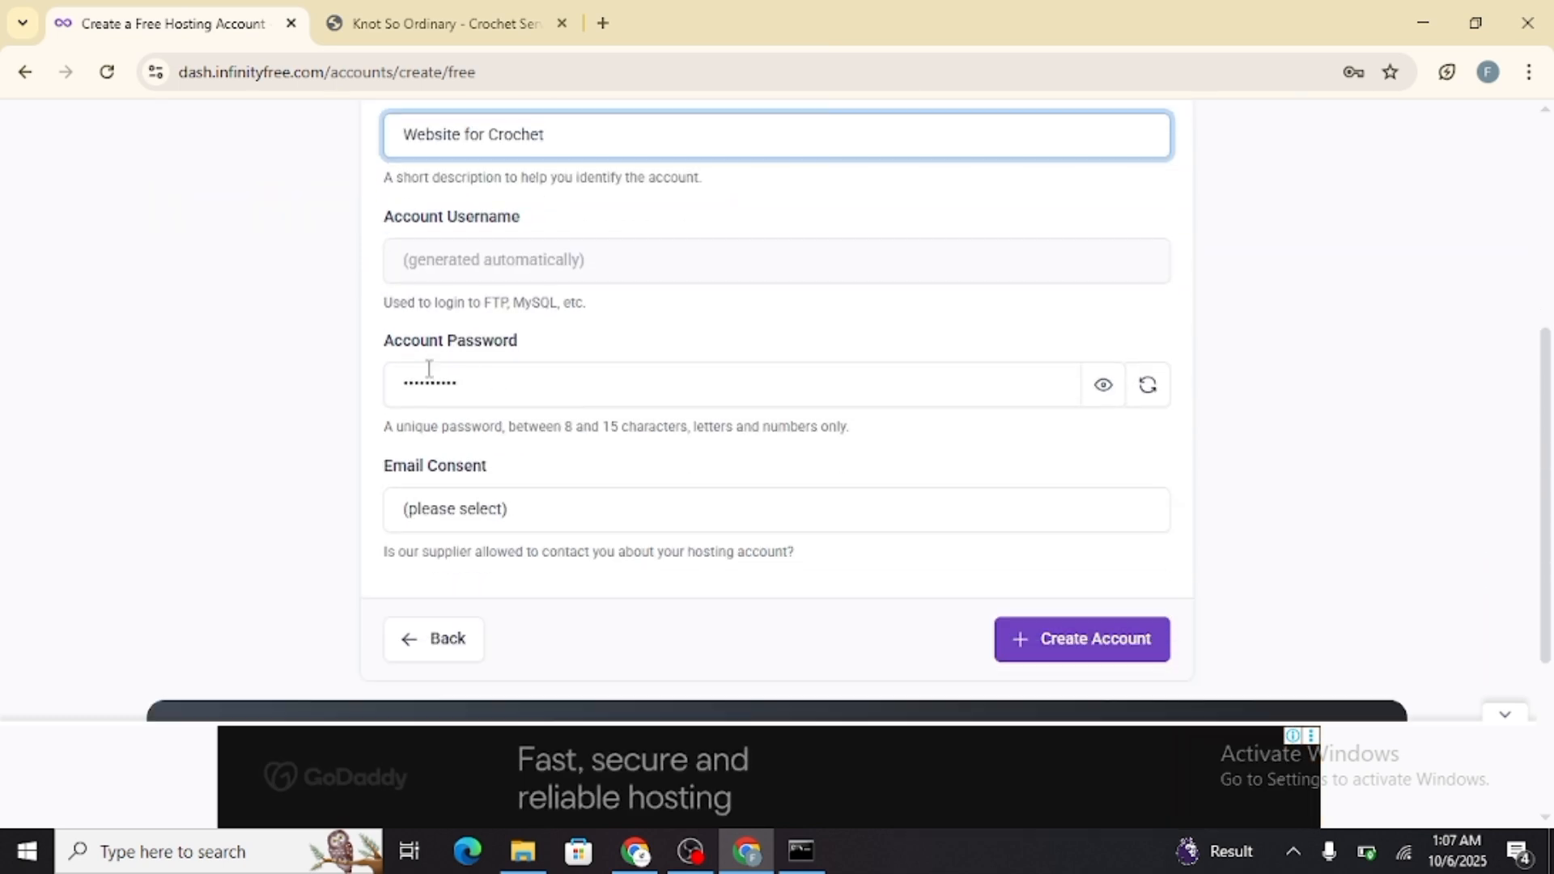
pyautogui.click(593, 520)
pyautogui.click(538, 575)
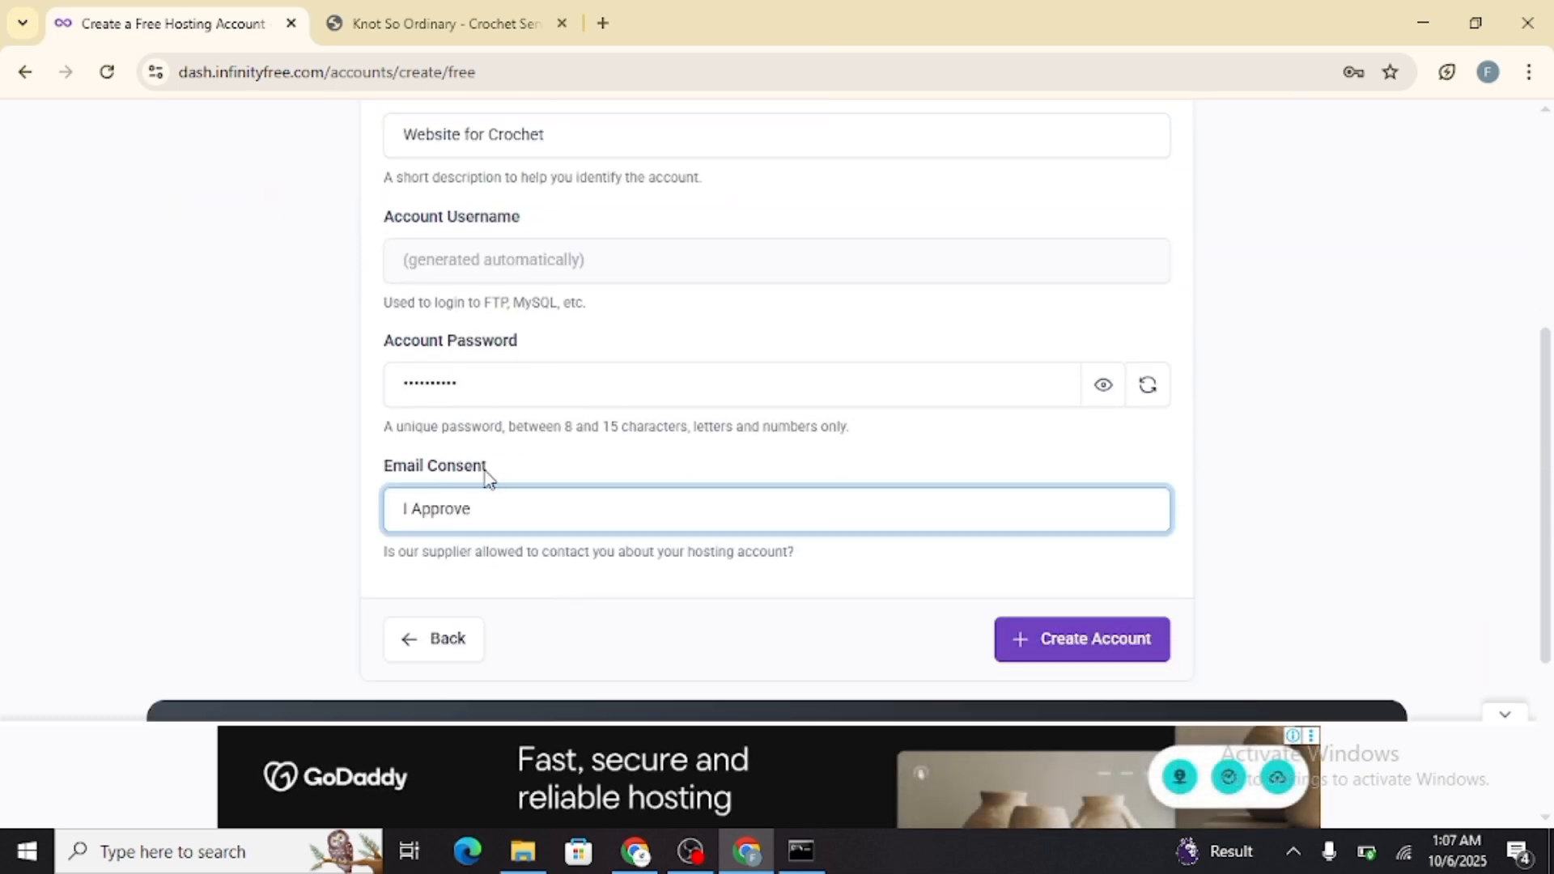
pyautogui.scroll(3, 696, 527)
pyautogui.scroll(-5, 683, 541)
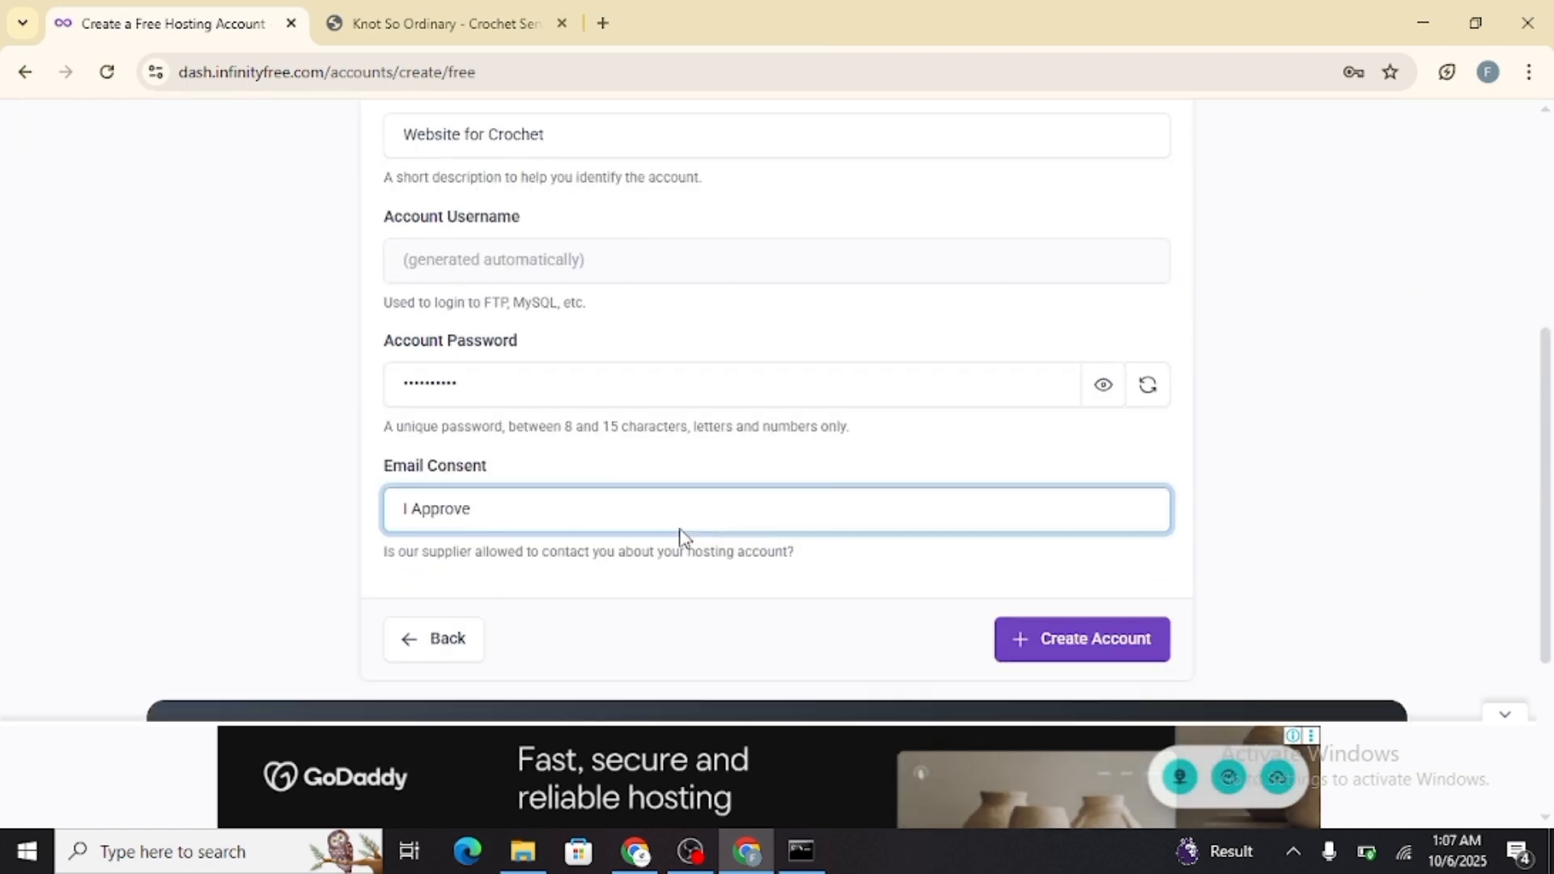
pyautogui.scroll(2, 738, 543)
pyautogui.click(1044, 635)
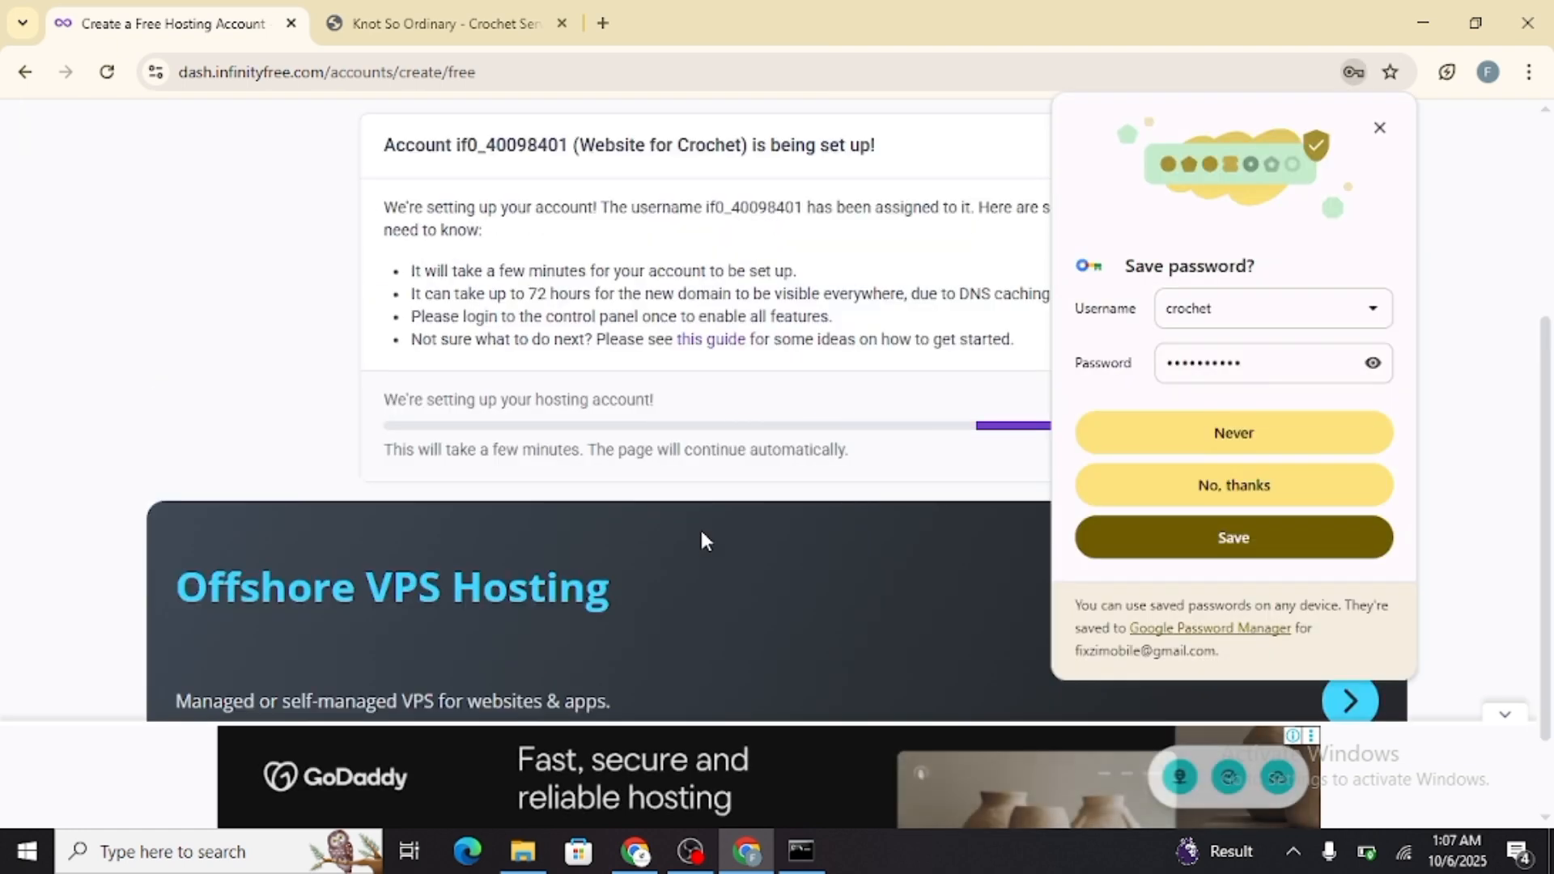
pyautogui.click(1267, 500)
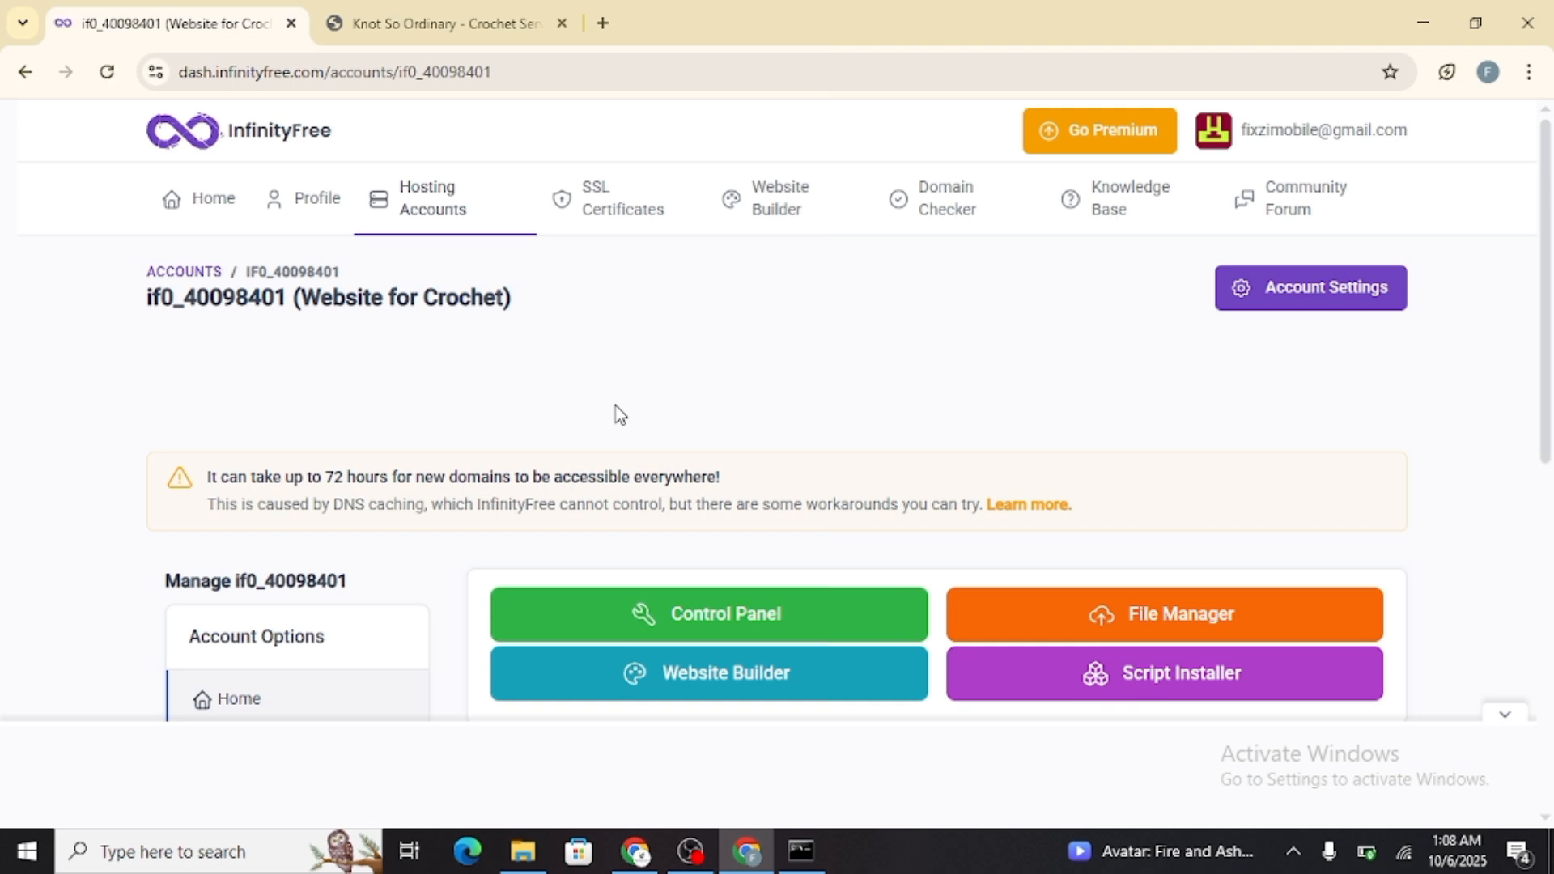
# Open the new hosting account's control panel and approve the service email notifications
pyautogui.scroll(-2, 600, 437)
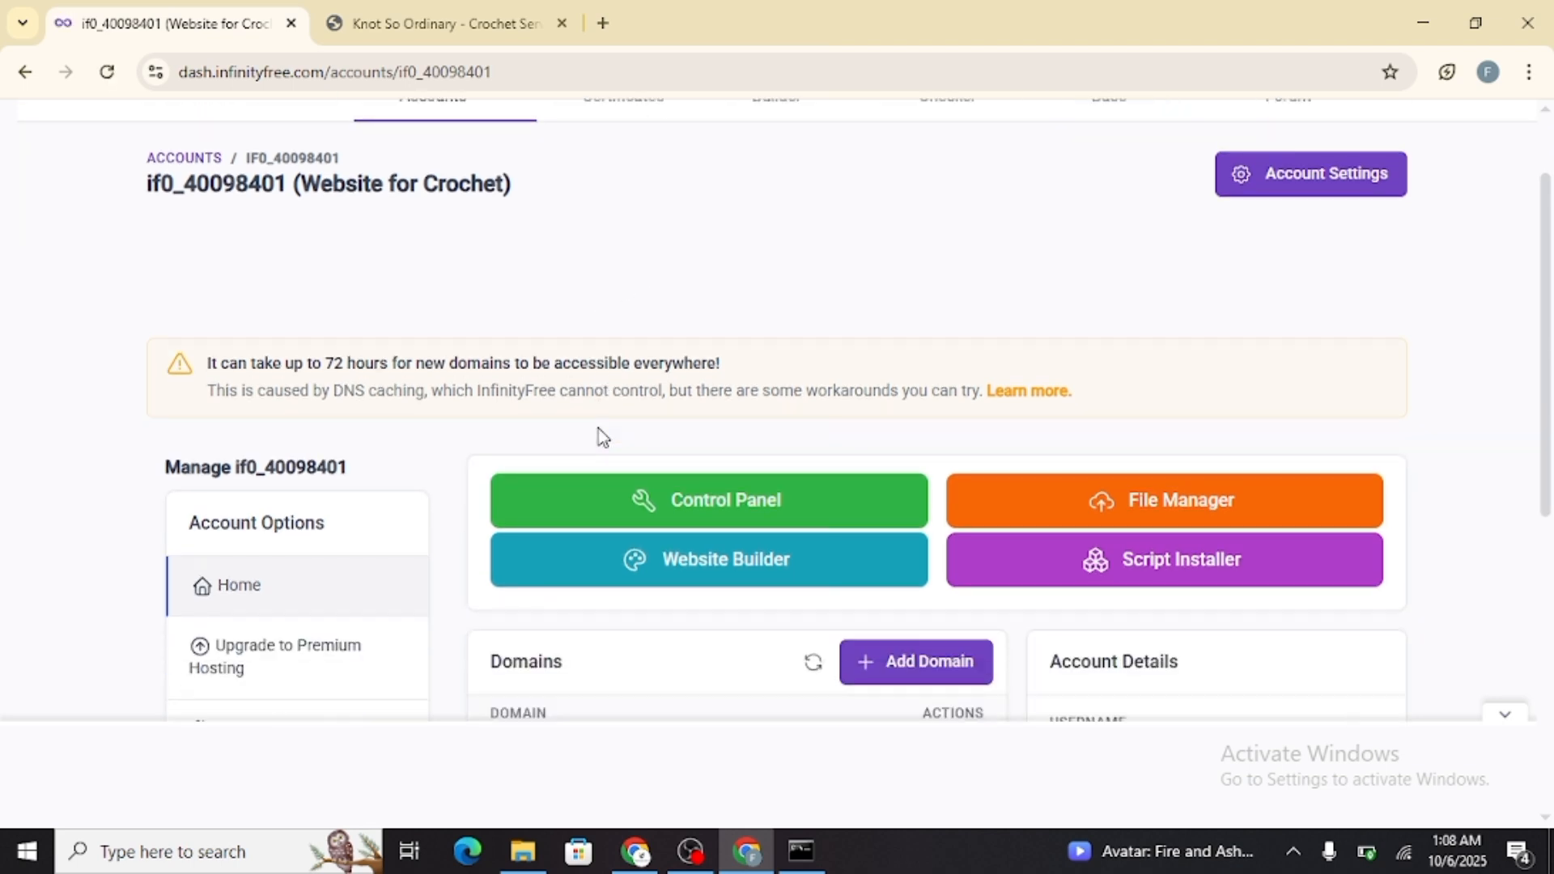
pyautogui.click(821, 498)
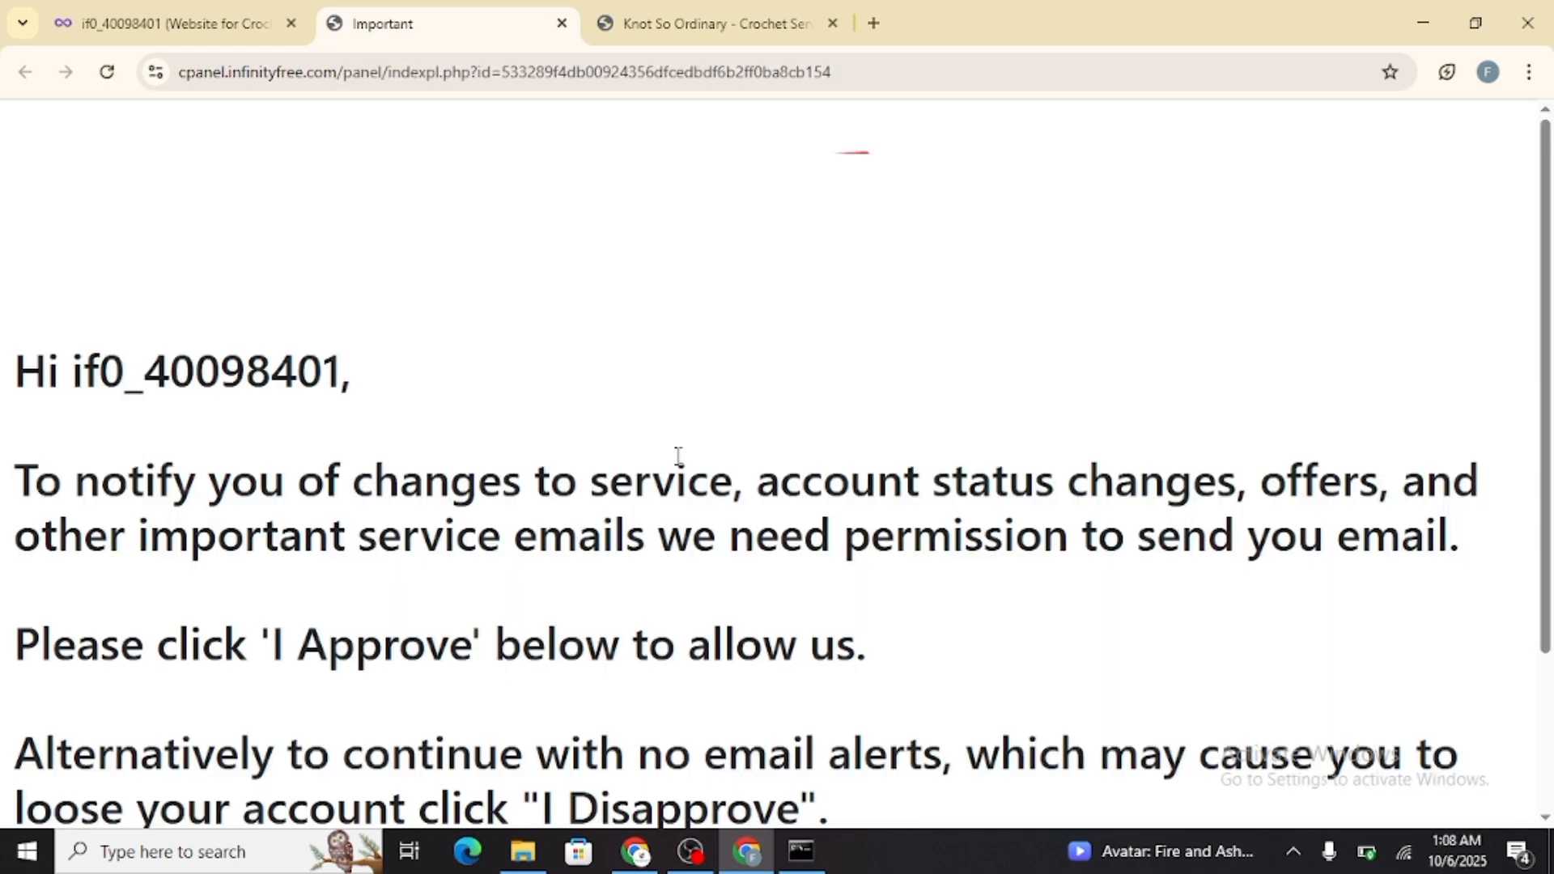
pyautogui.scroll(-3, 728, 567)
pyautogui.click(773, 688)
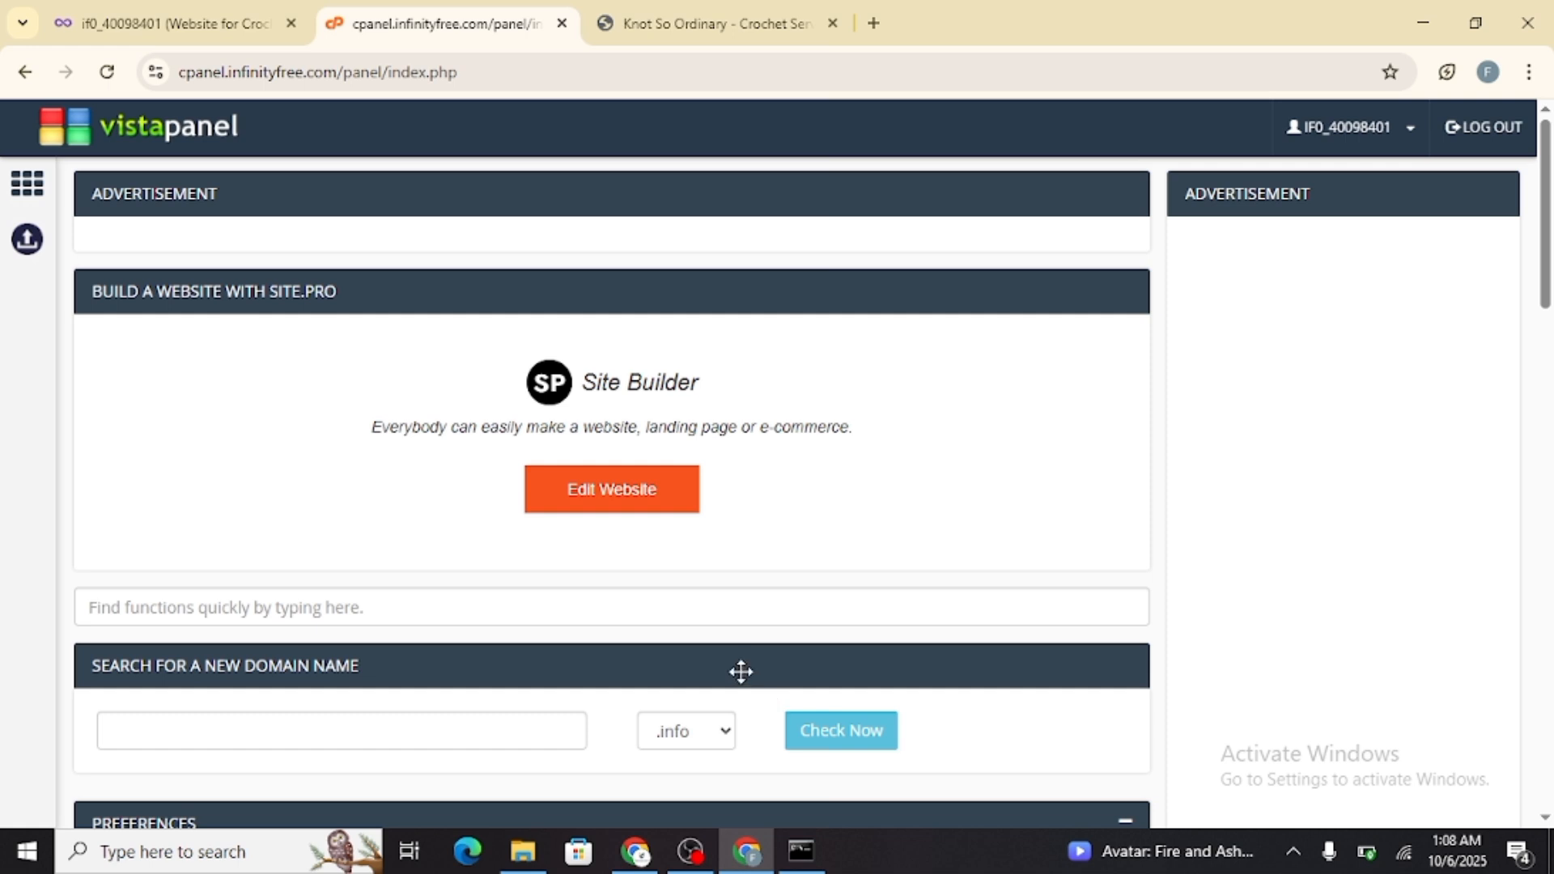
# Examine the control panel's files, databases, domains and email sections and the account details
pyautogui.scroll(-5, 740, 671)
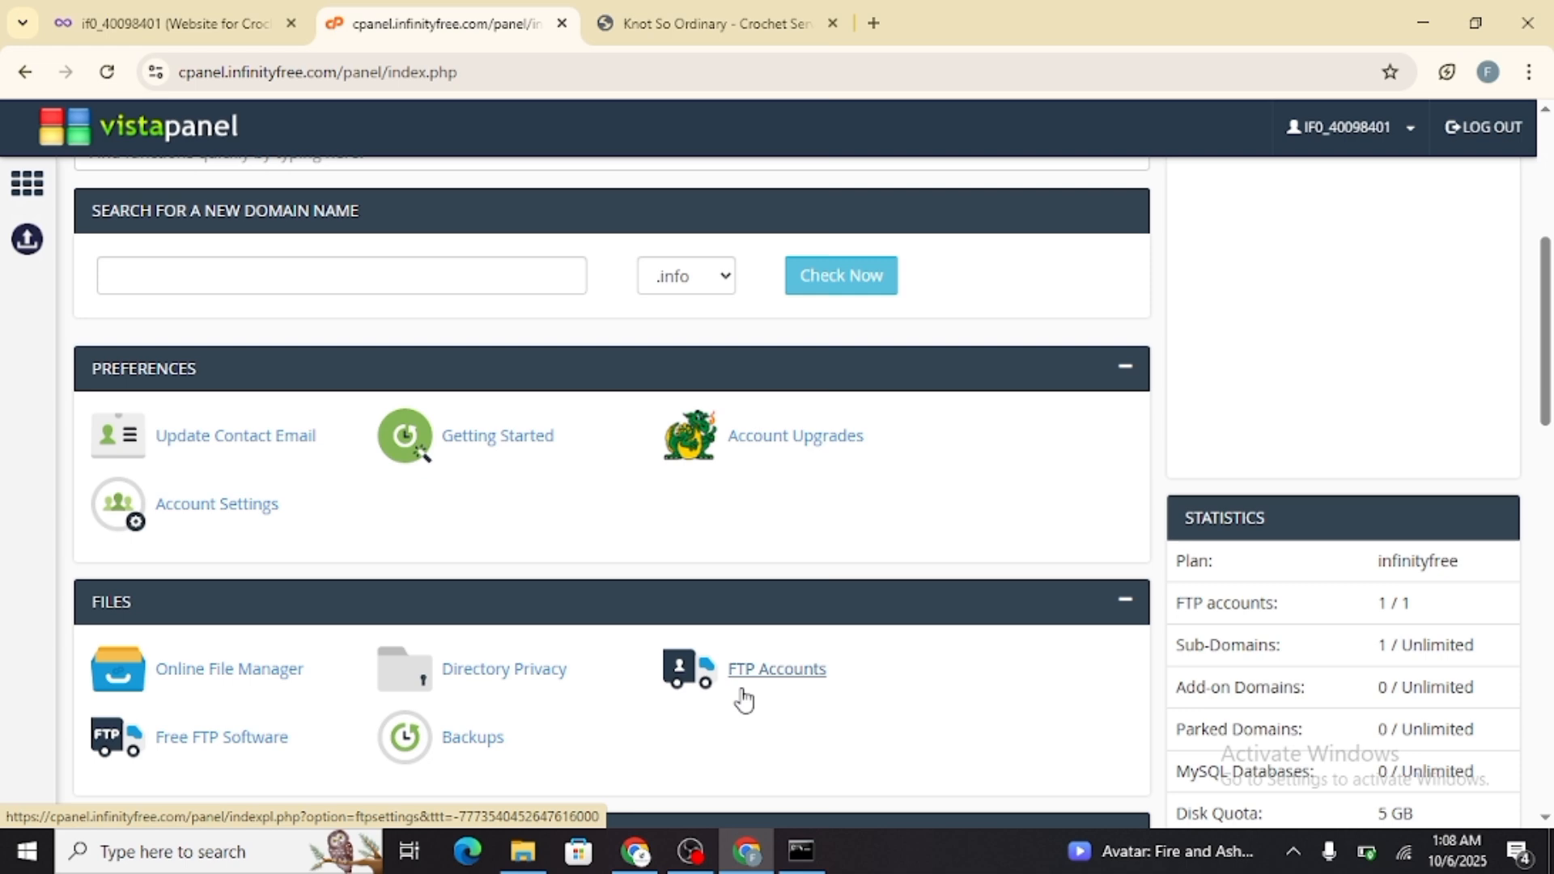
pyautogui.scroll(-12, 743, 697)
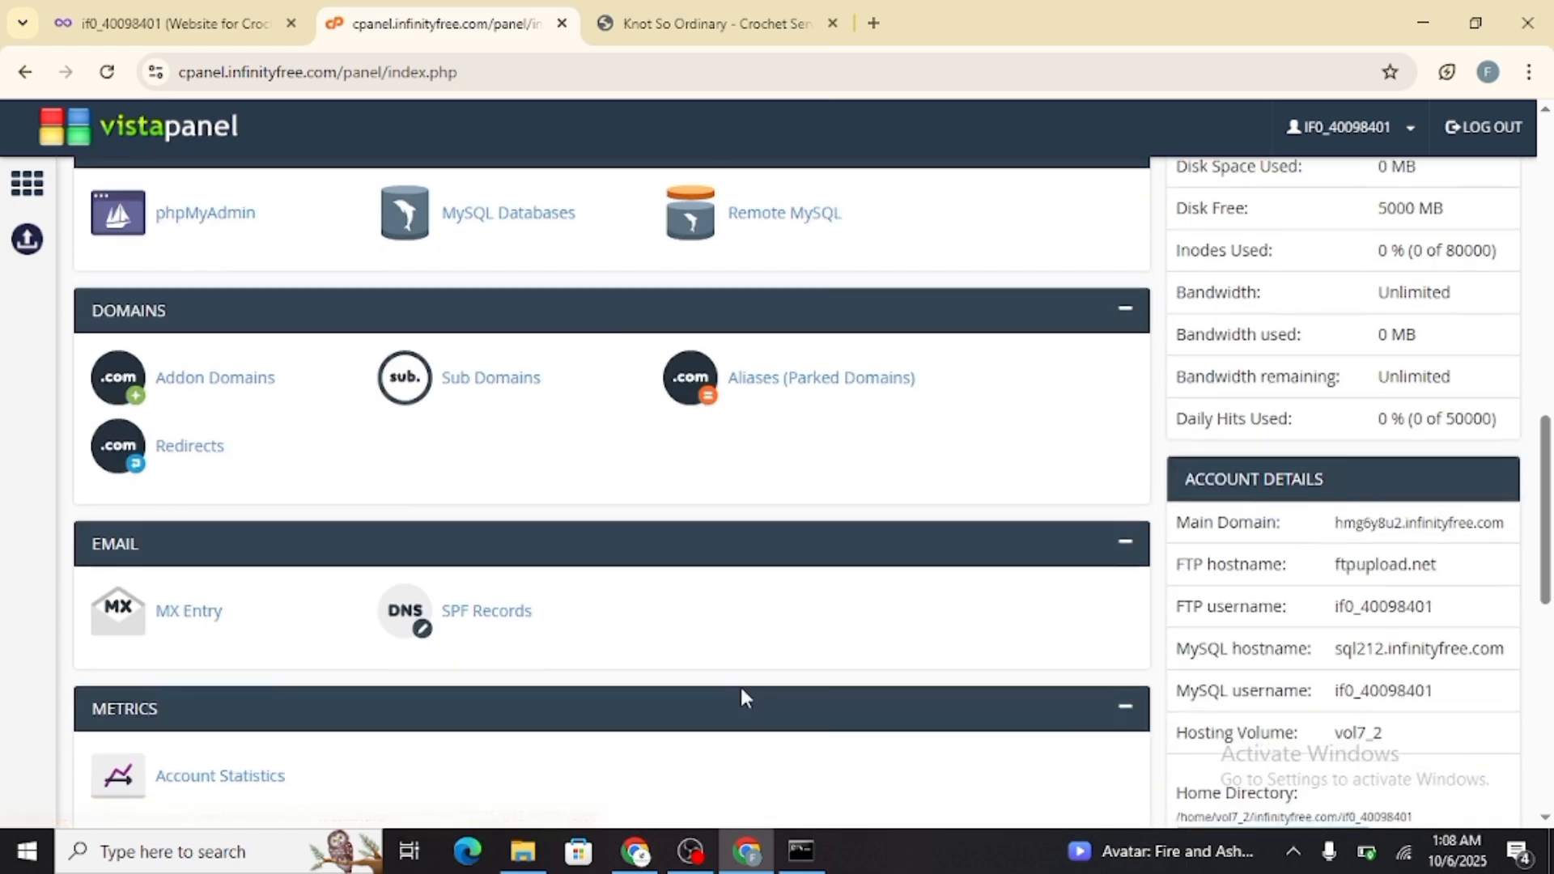
pyautogui.scroll(-4, 743, 696)
pyautogui.scroll(11, 740, 688)
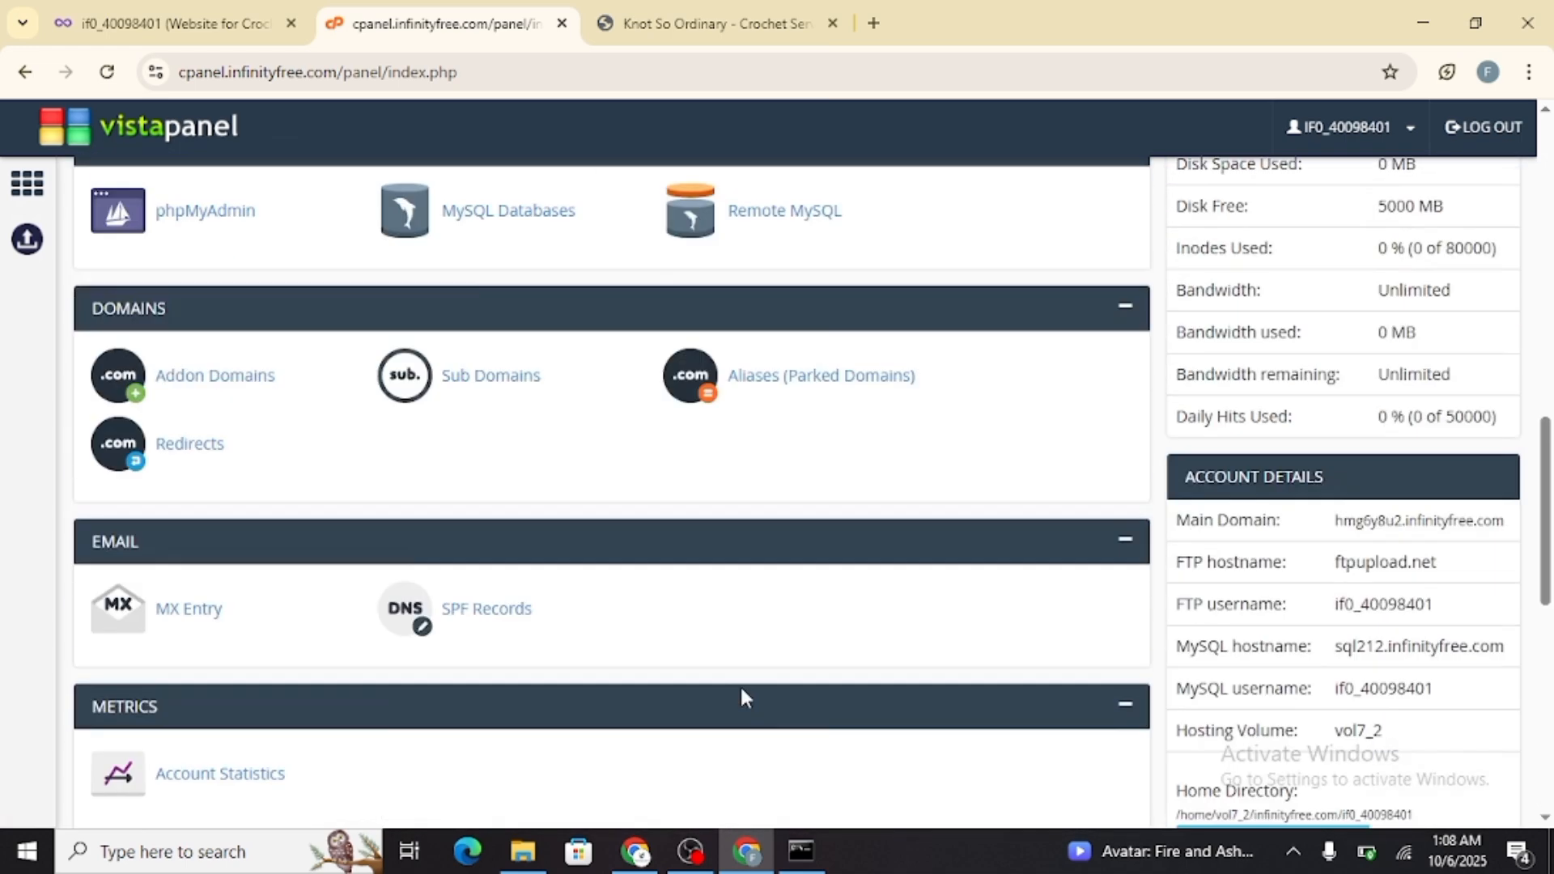
pyautogui.scroll(3, 740, 688)
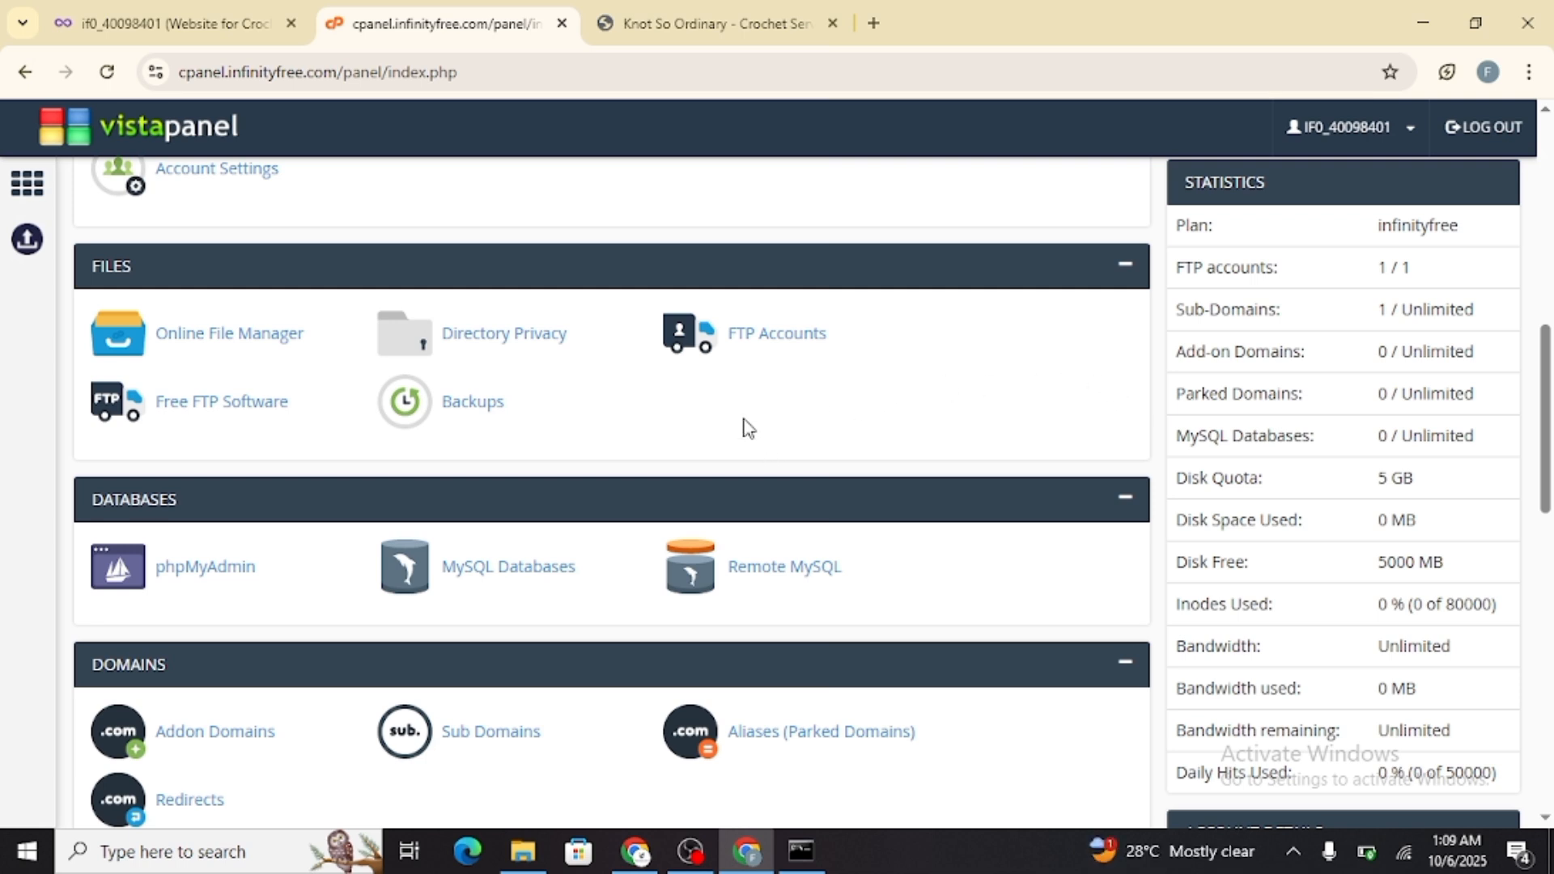
# Open the hosting account's File Manager from the account page and enter the htdocs folder
pyautogui.click(201, 27)
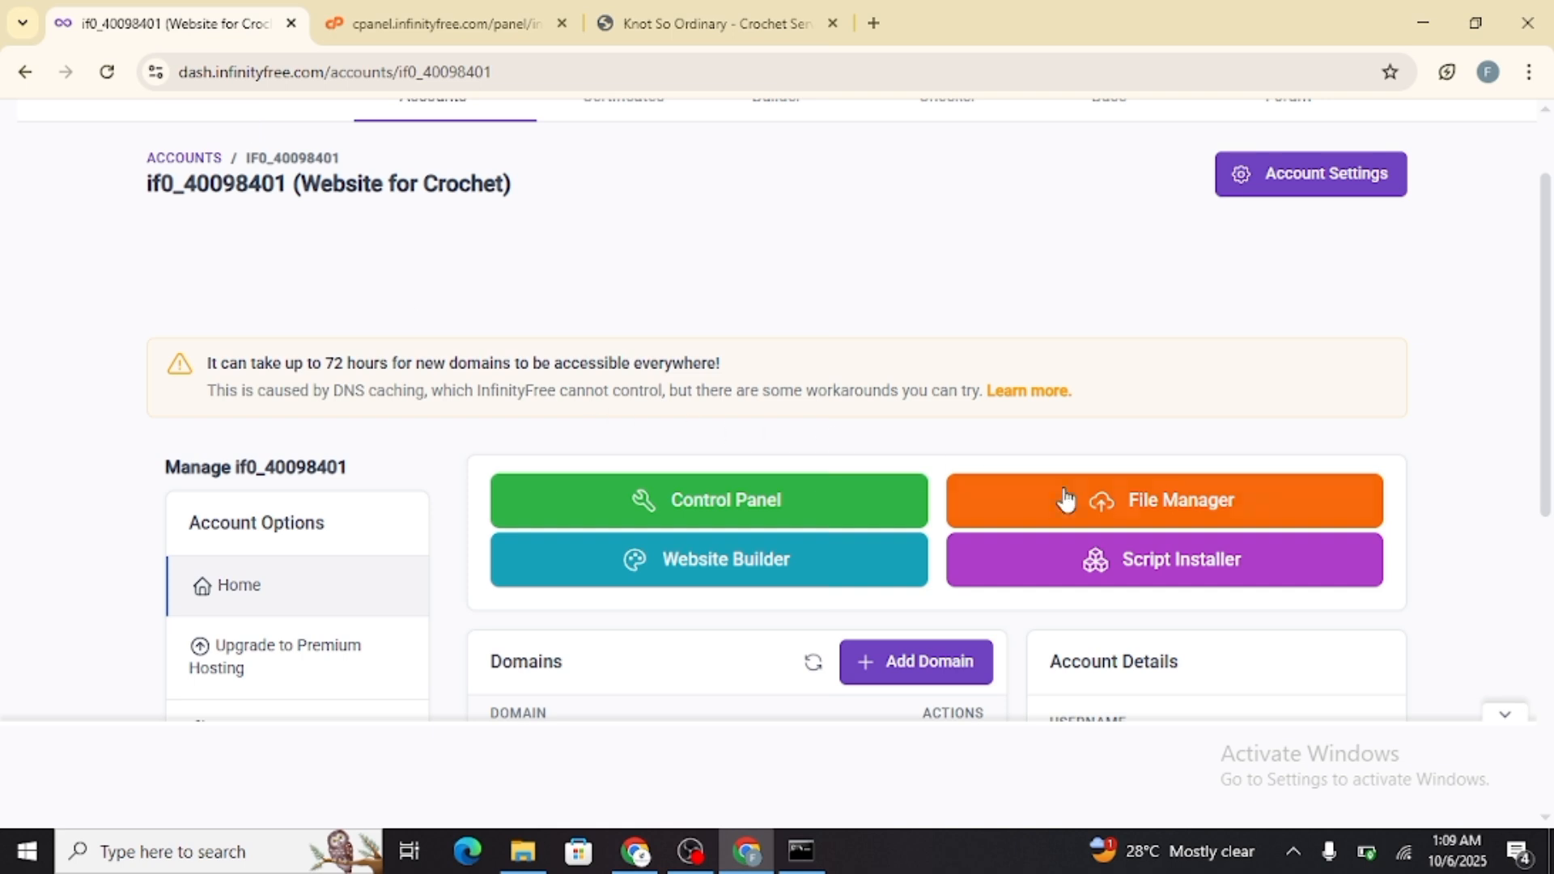
pyautogui.click(1088, 495)
pyautogui.click(624, 9)
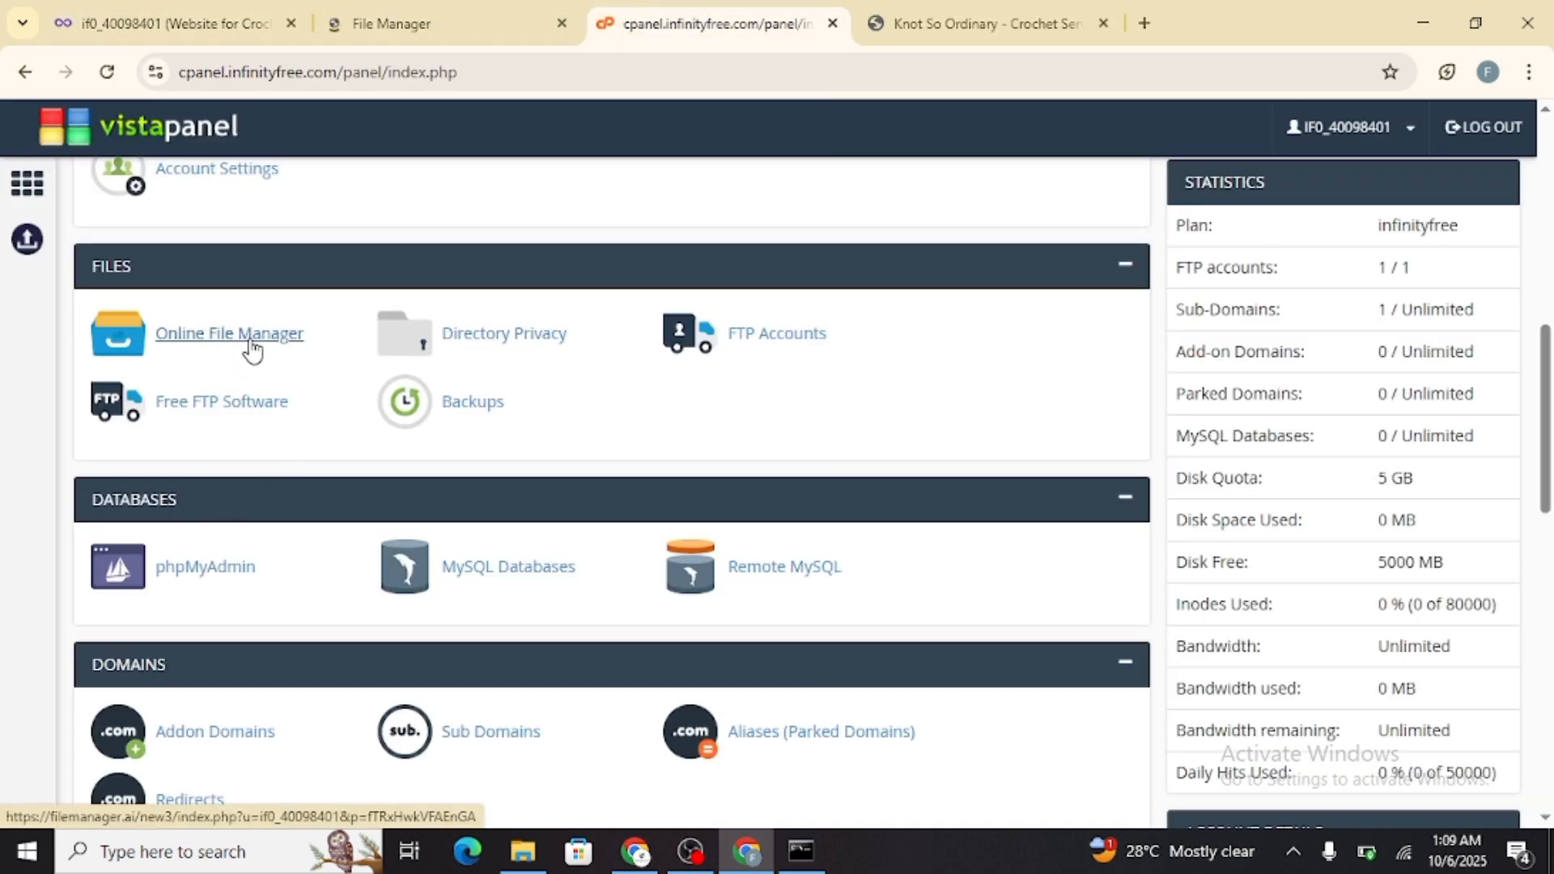
pyautogui.click(464, 16)
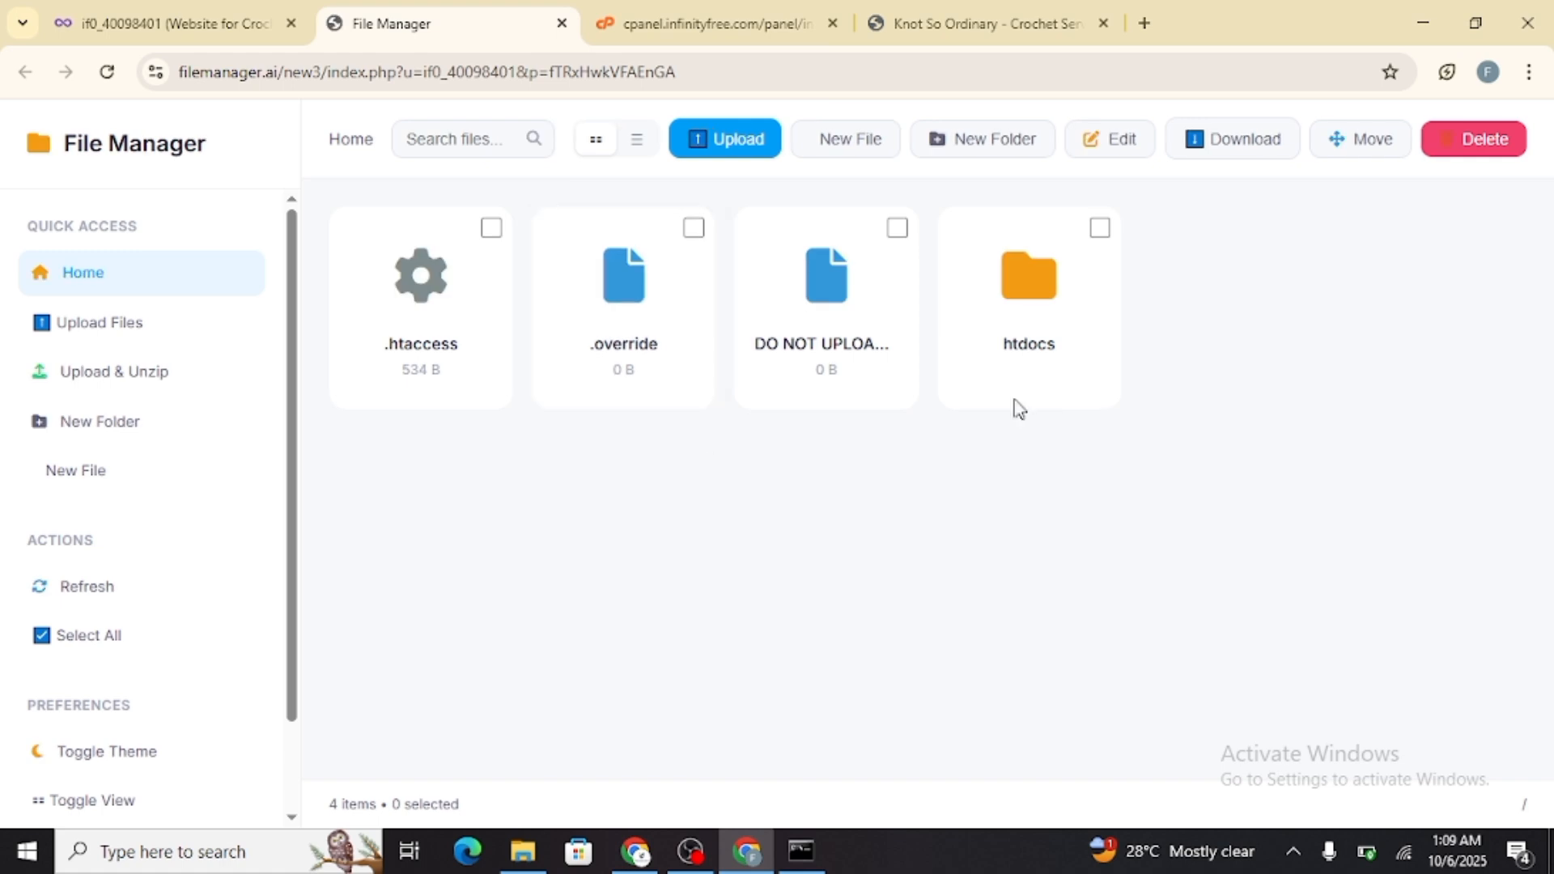
pyautogui.doubleClick(1029, 344)
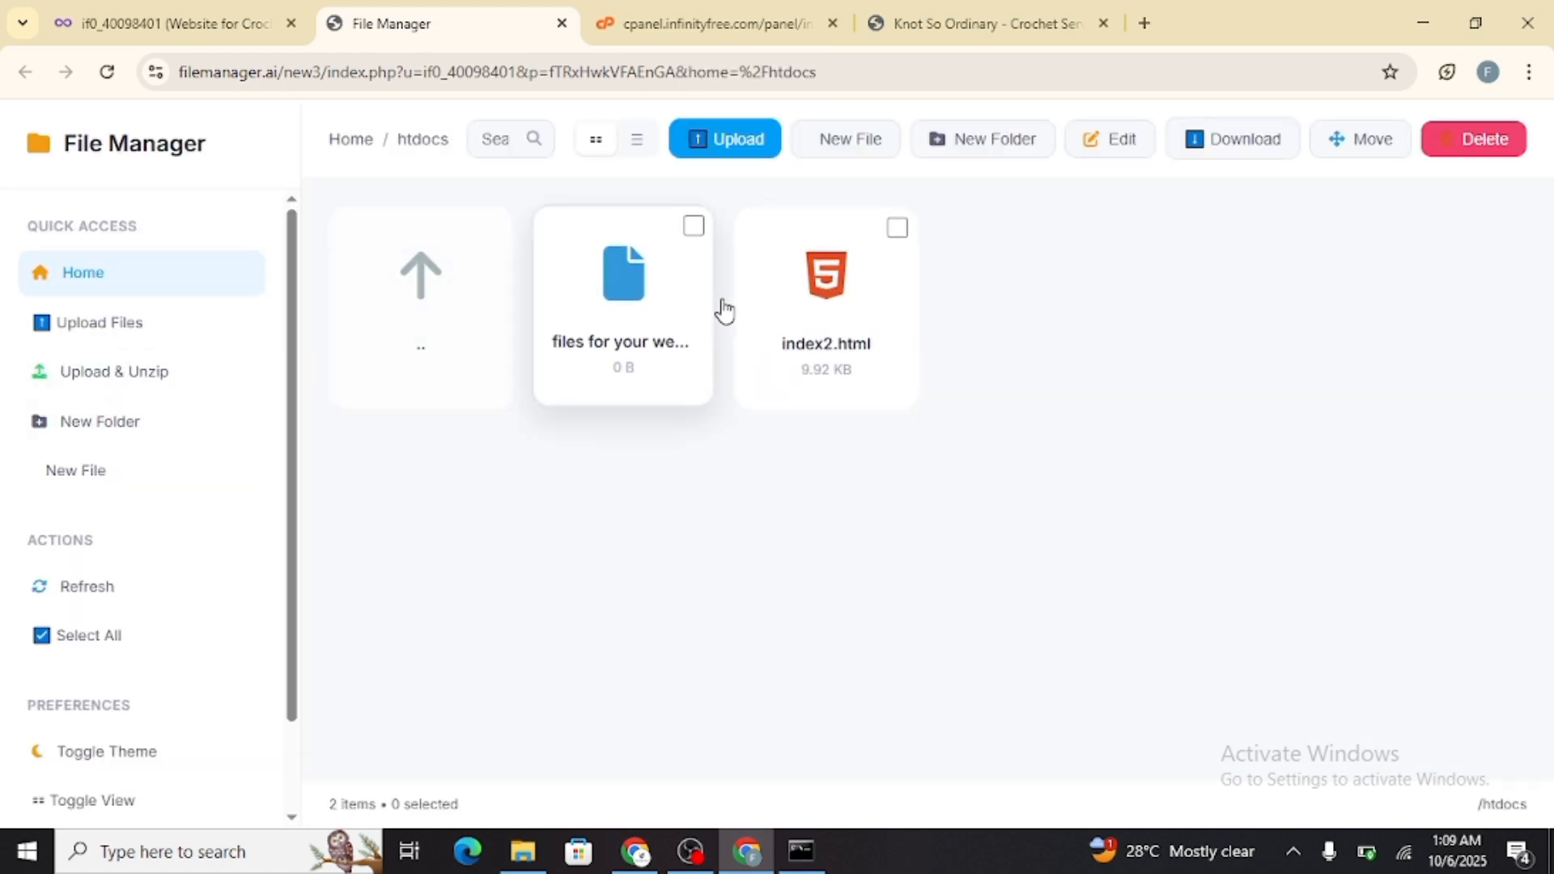
# Copy the domain from the account page, load crochet.infinityfree.me in a new browser tab and look through the page
pyautogui.click(202, 24)
pyautogui.scroll(-3, 520, 509)
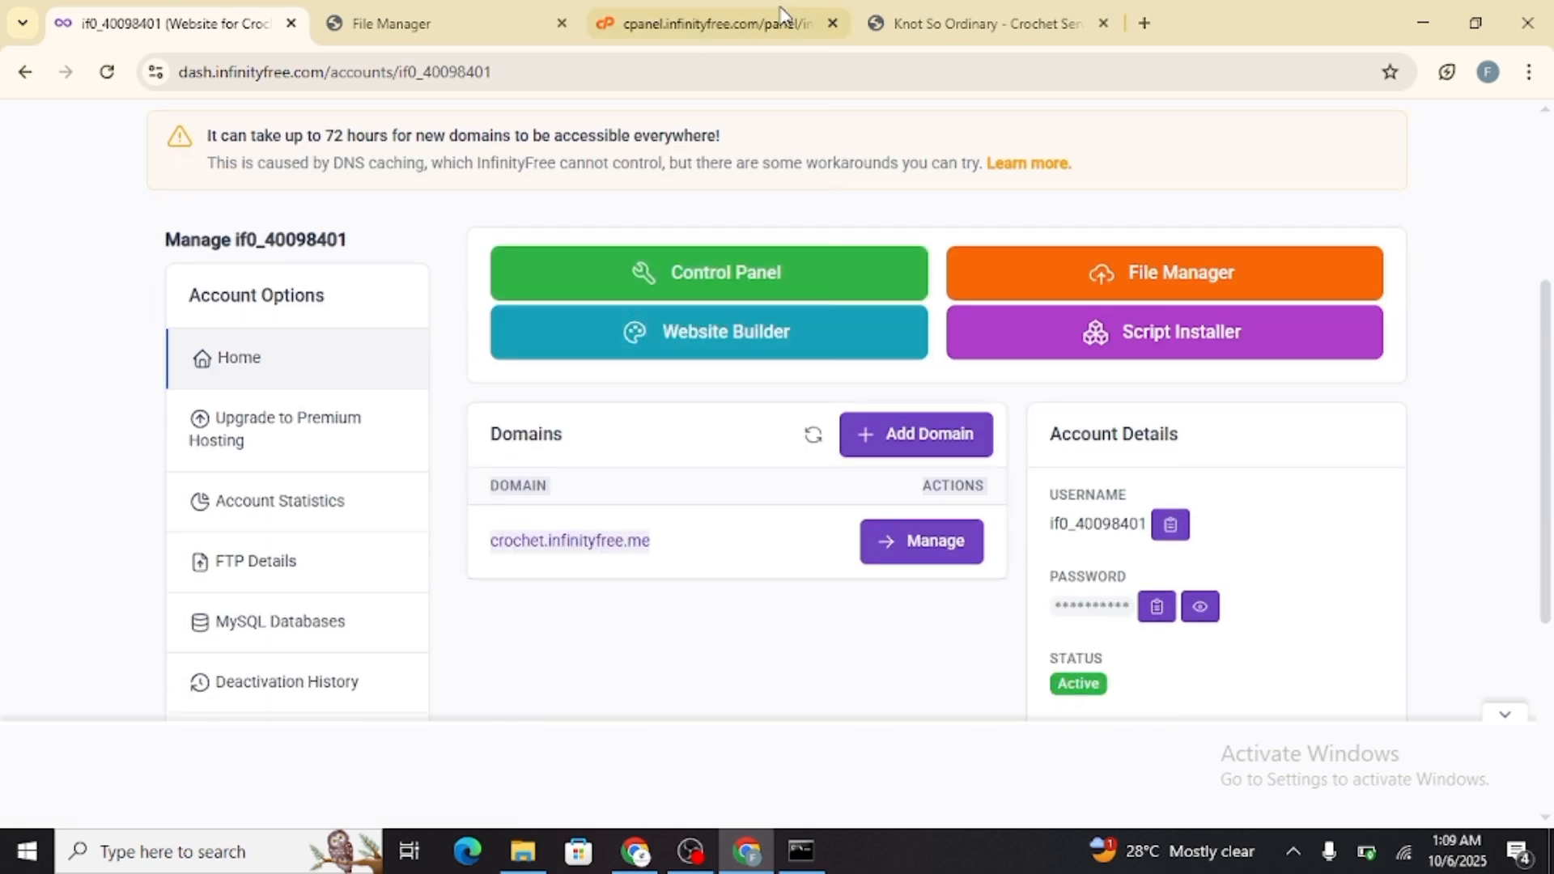
pyautogui.click(998, 21)
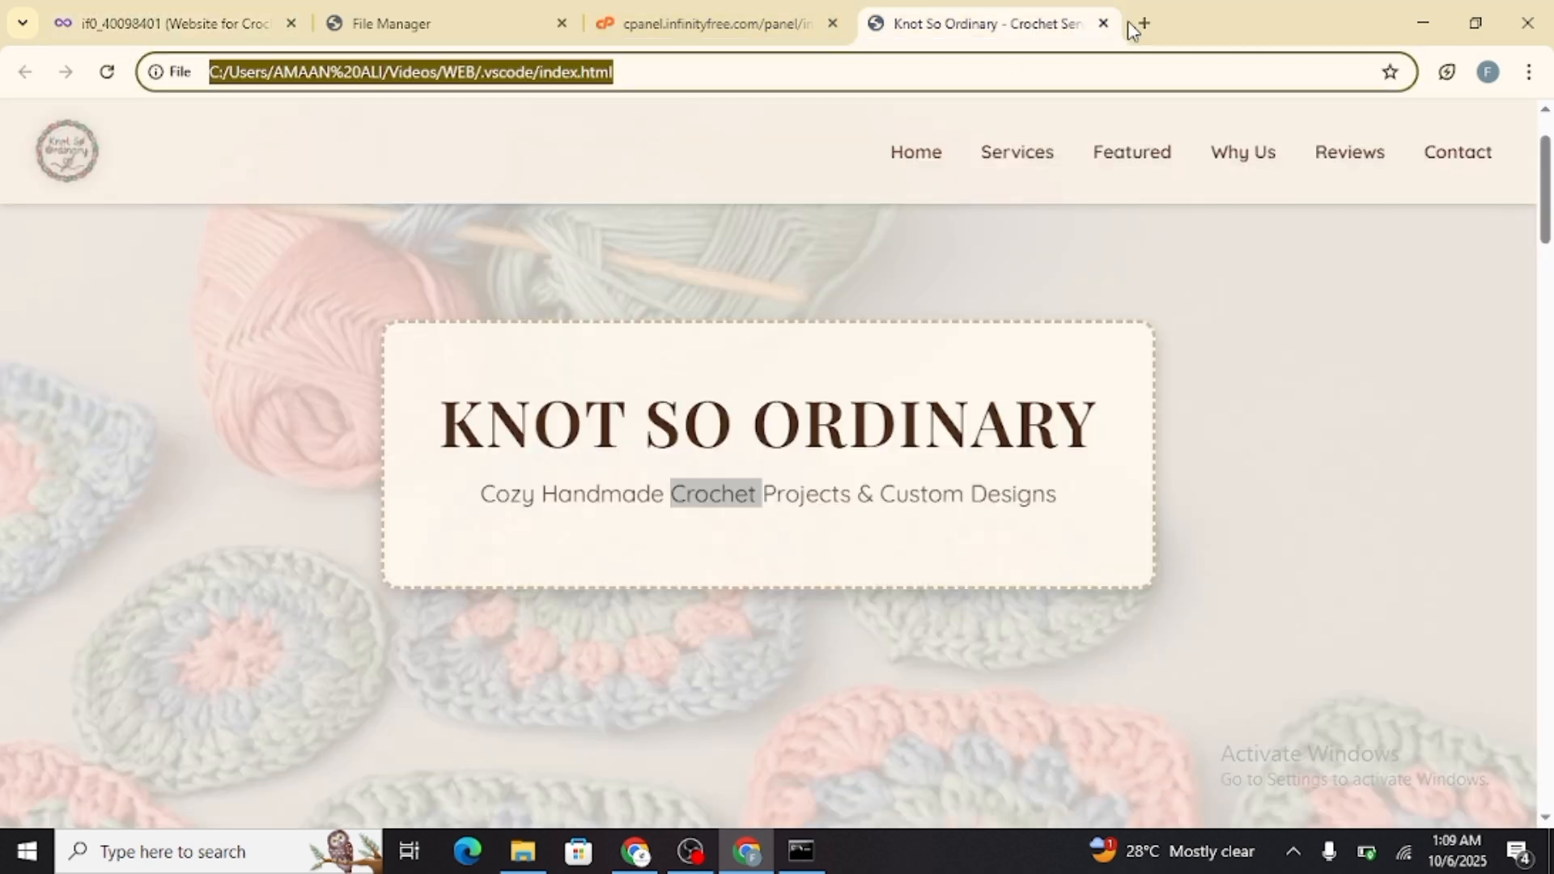
pyautogui.click(1142, 25)
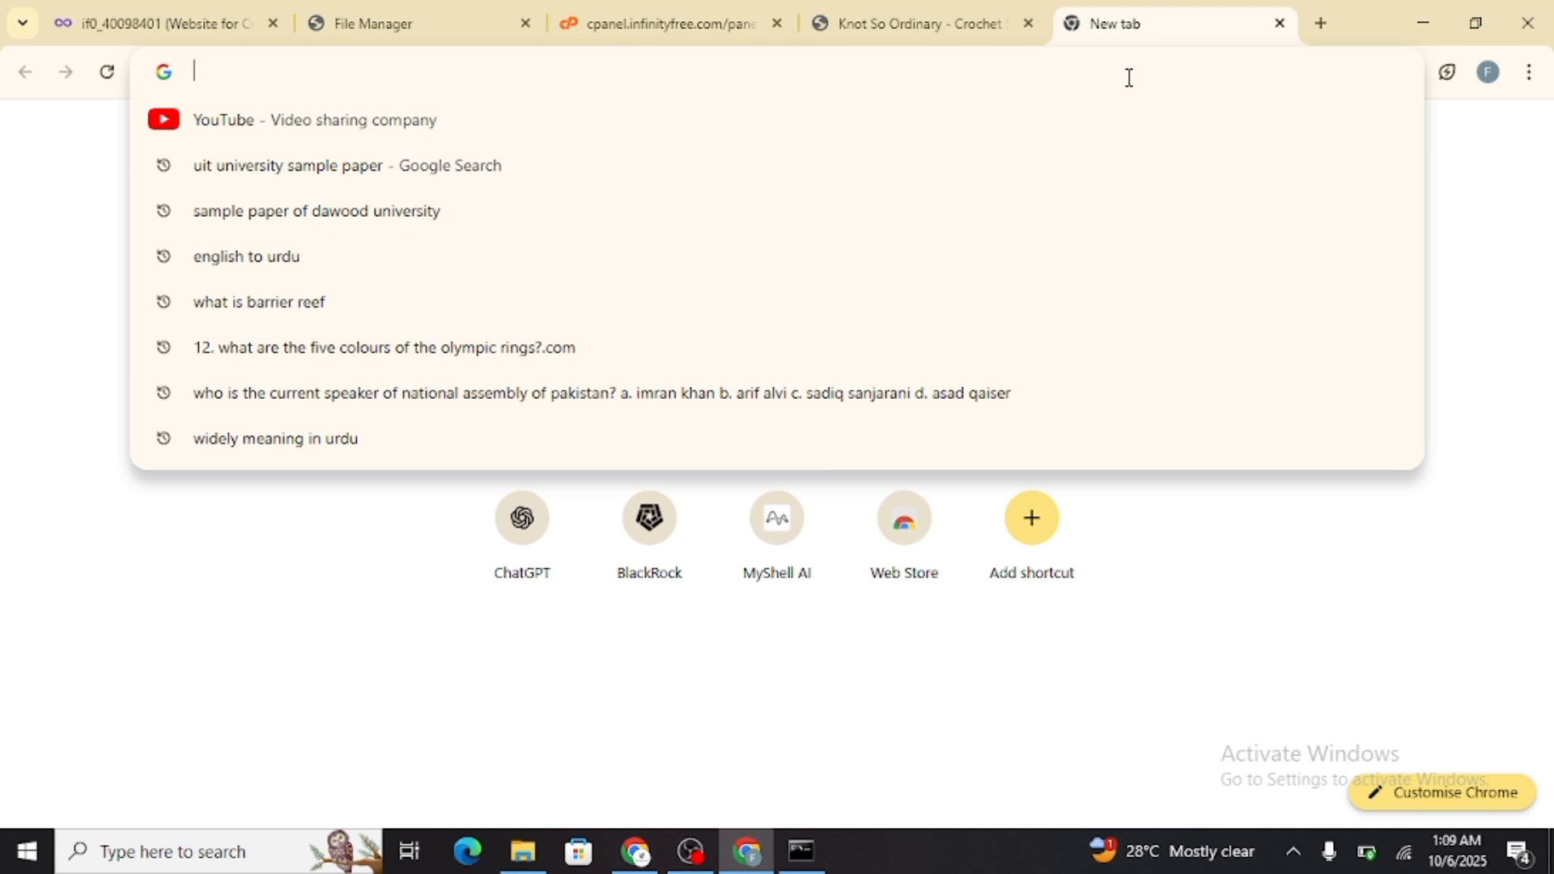
pyautogui.write('Domain→Actions crochet.infinityfree.meDomain→Actions crochet.infinityfree.me')
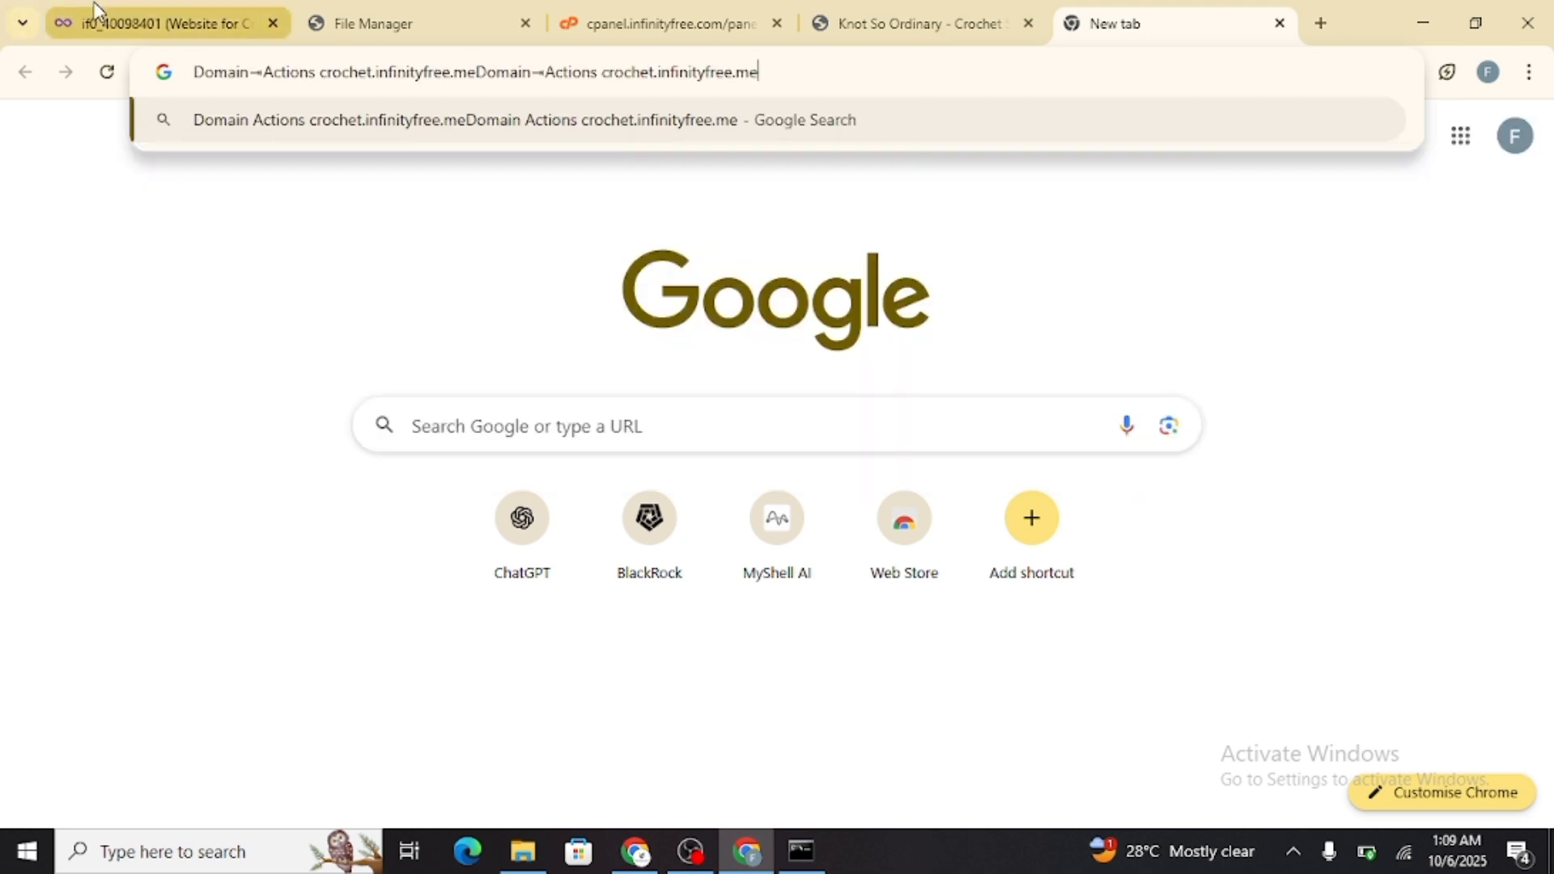
pyautogui.tripleClick(670, 74)
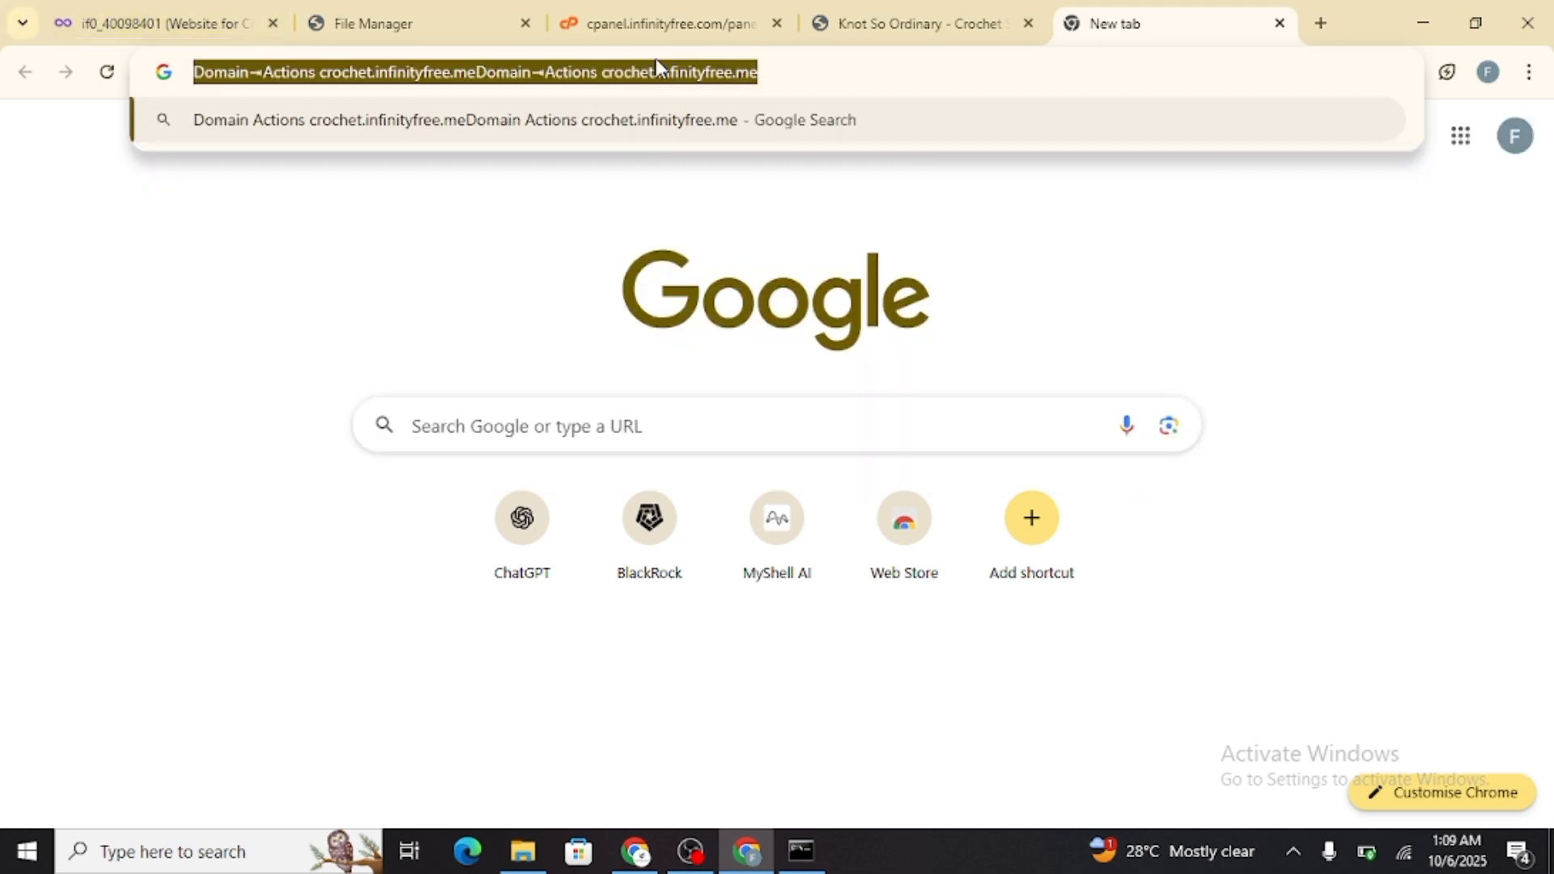
pyautogui.write('Domain→Actions crochet.infinityfree.me')
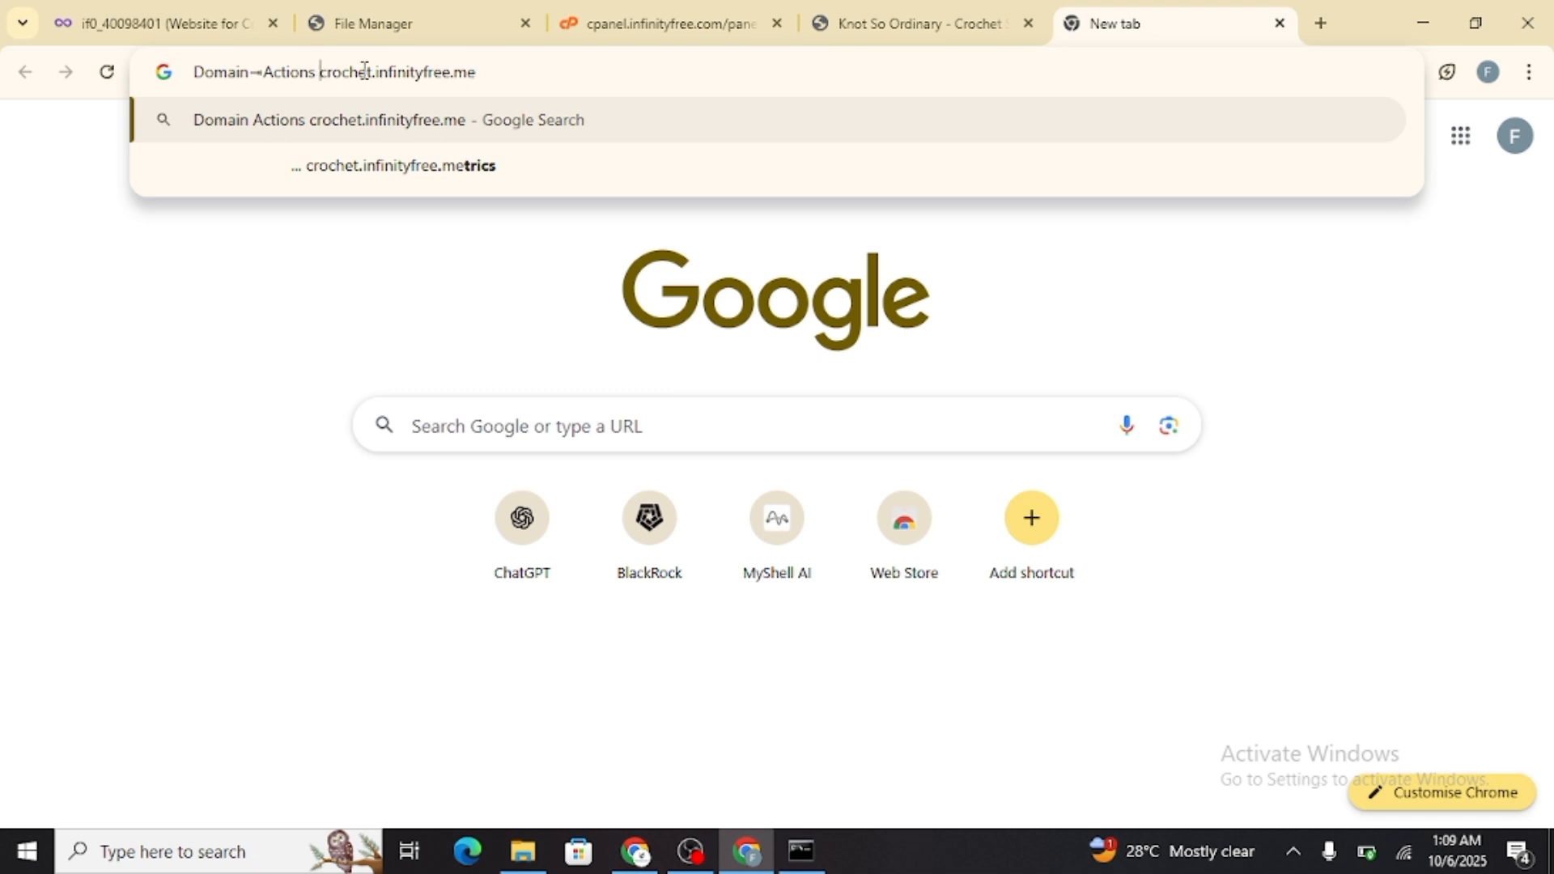
pyautogui.press('BackSpace')
pyautogui.press('BackSpace')
pyautogui.press('BackSpace')
pyautogui.press('BackSpace')
pyautogui.press('BackSpace')
pyautogui.press('BackSpace')
pyautogui.press('BackSpace')
pyautogui.press('BackSpace')
pyautogui.press('BackSpace')
pyautogui.press('BackSpace')
pyautogui.press('BackSpace')
pyautogui.press('BackSpace')
pyautogui.press('BackSpace')
pyautogui.press('BackSpace')
pyautogui.press('BackSpace')
pyautogui.press('Return')
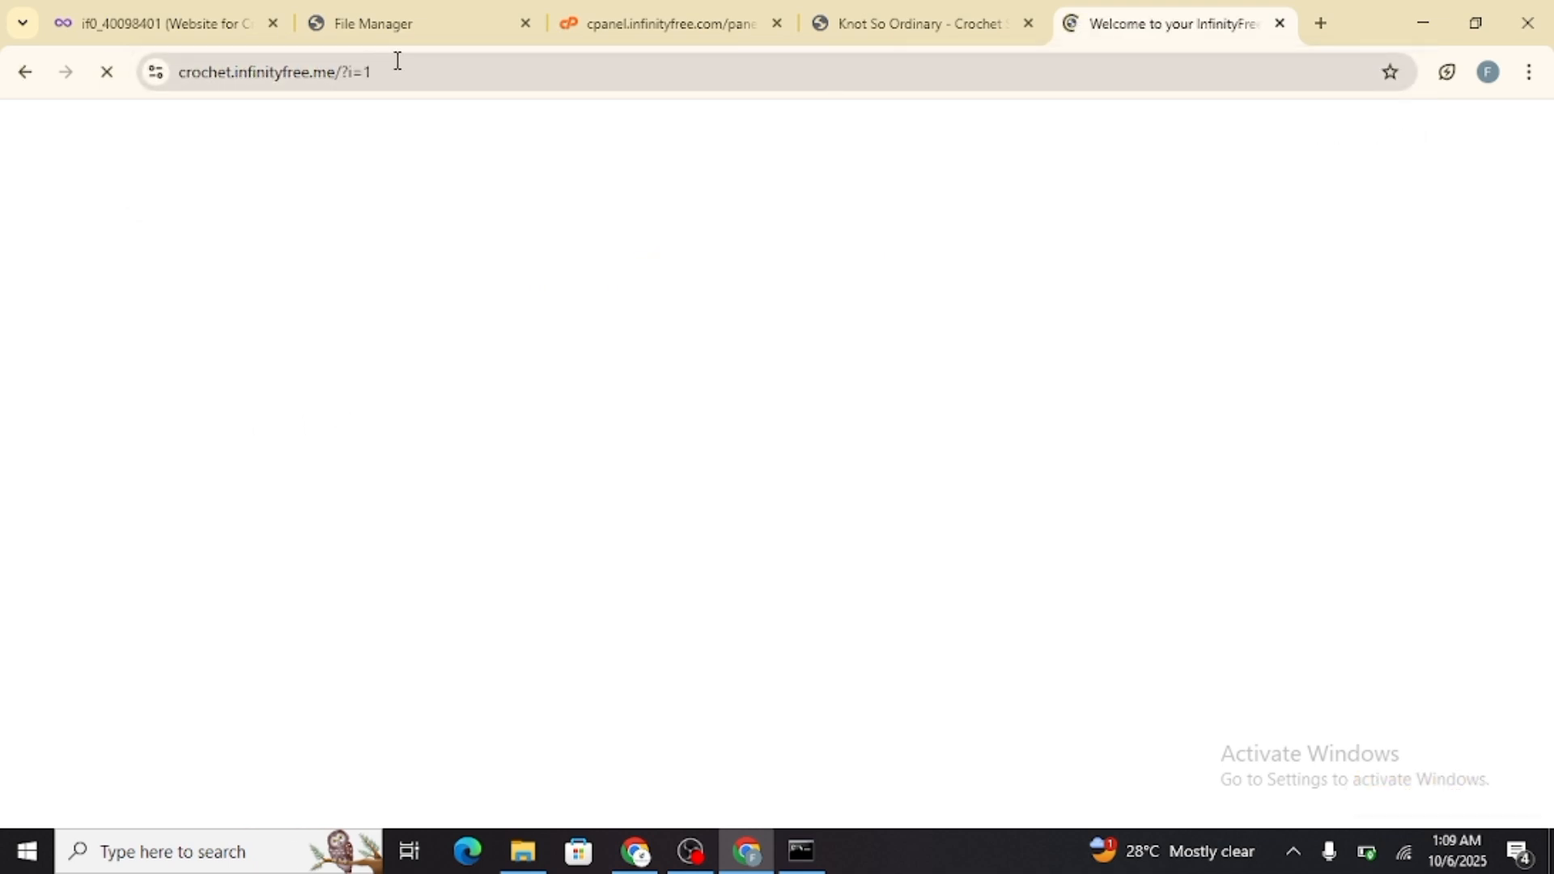
pyautogui.scroll(-10, 711, 334)
pyautogui.scroll(-5, 710, 334)
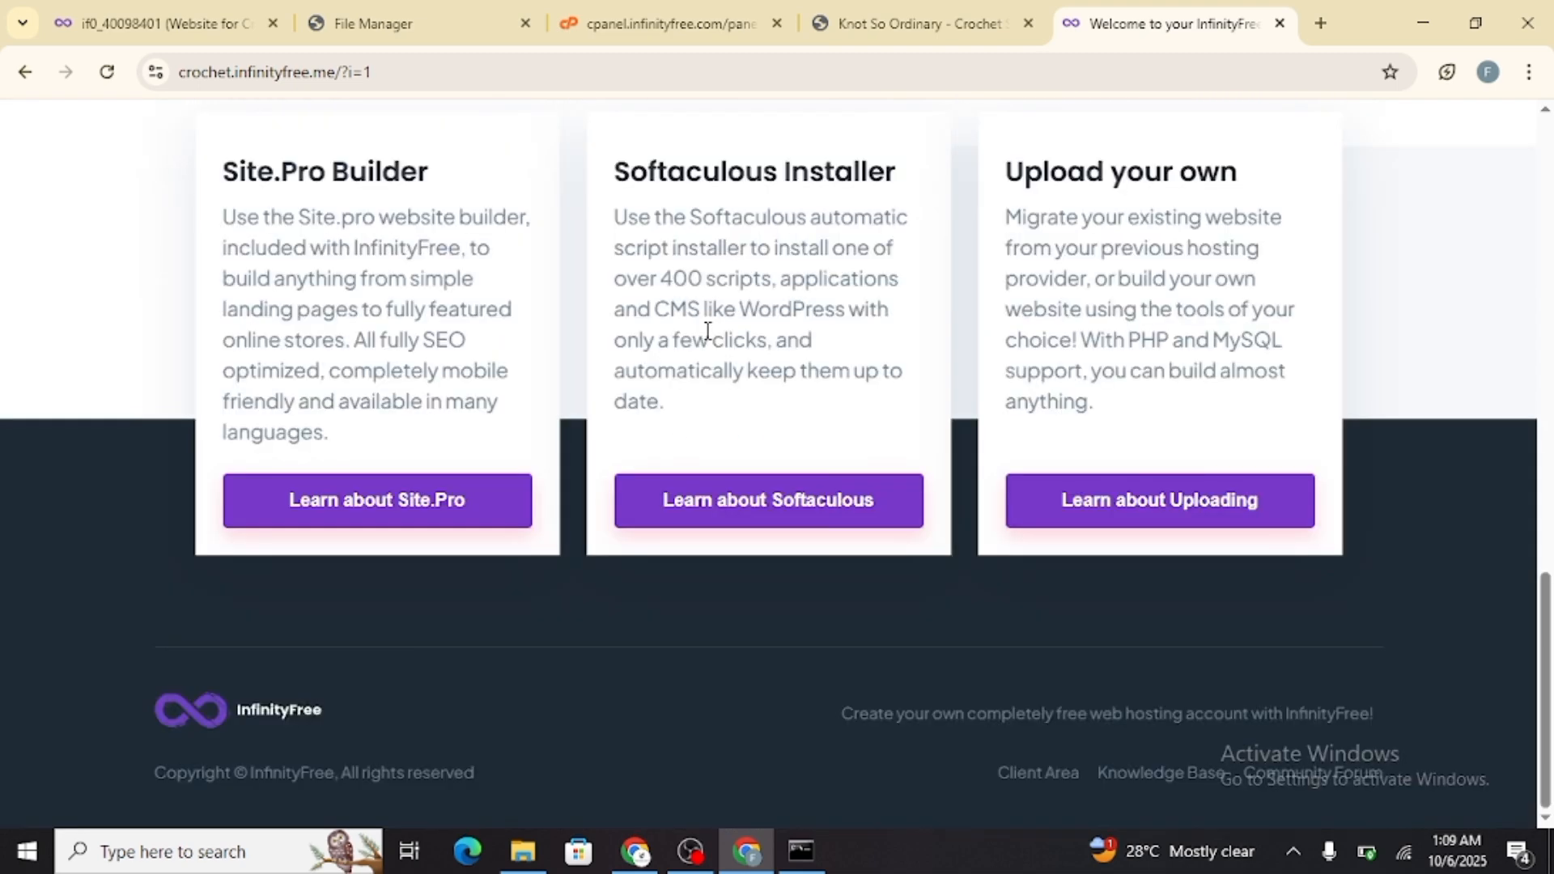
pyautogui.scroll(15, 705, 333)
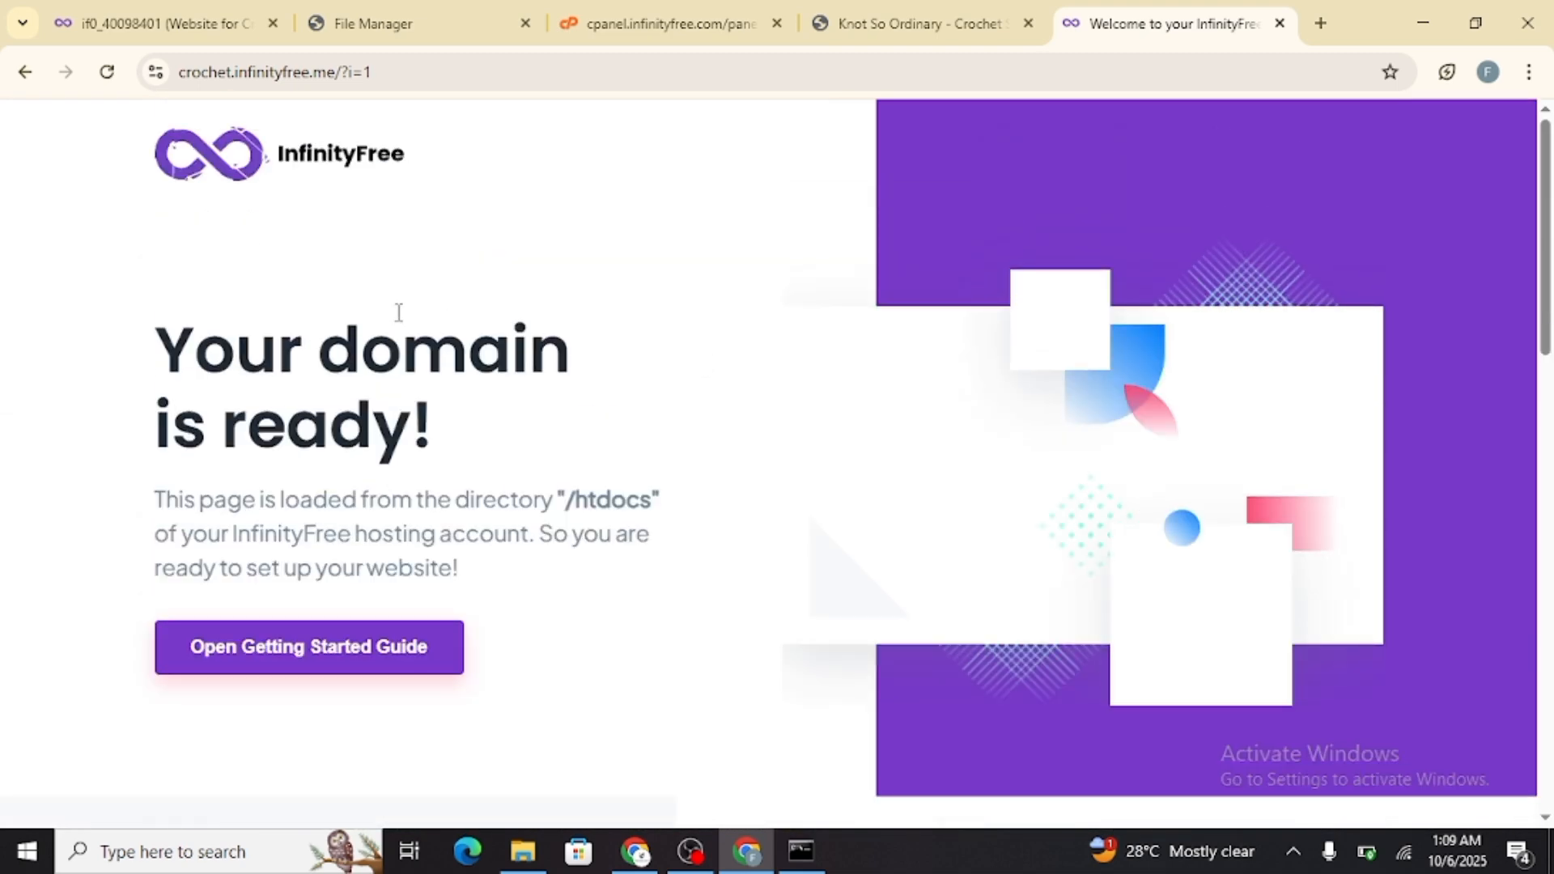
# Return to the File Manager and delete both default files, including index2.html, from the htdocs folder
pyautogui.click(113, 22)
pyautogui.hotkey('ctrl', 'Tab')
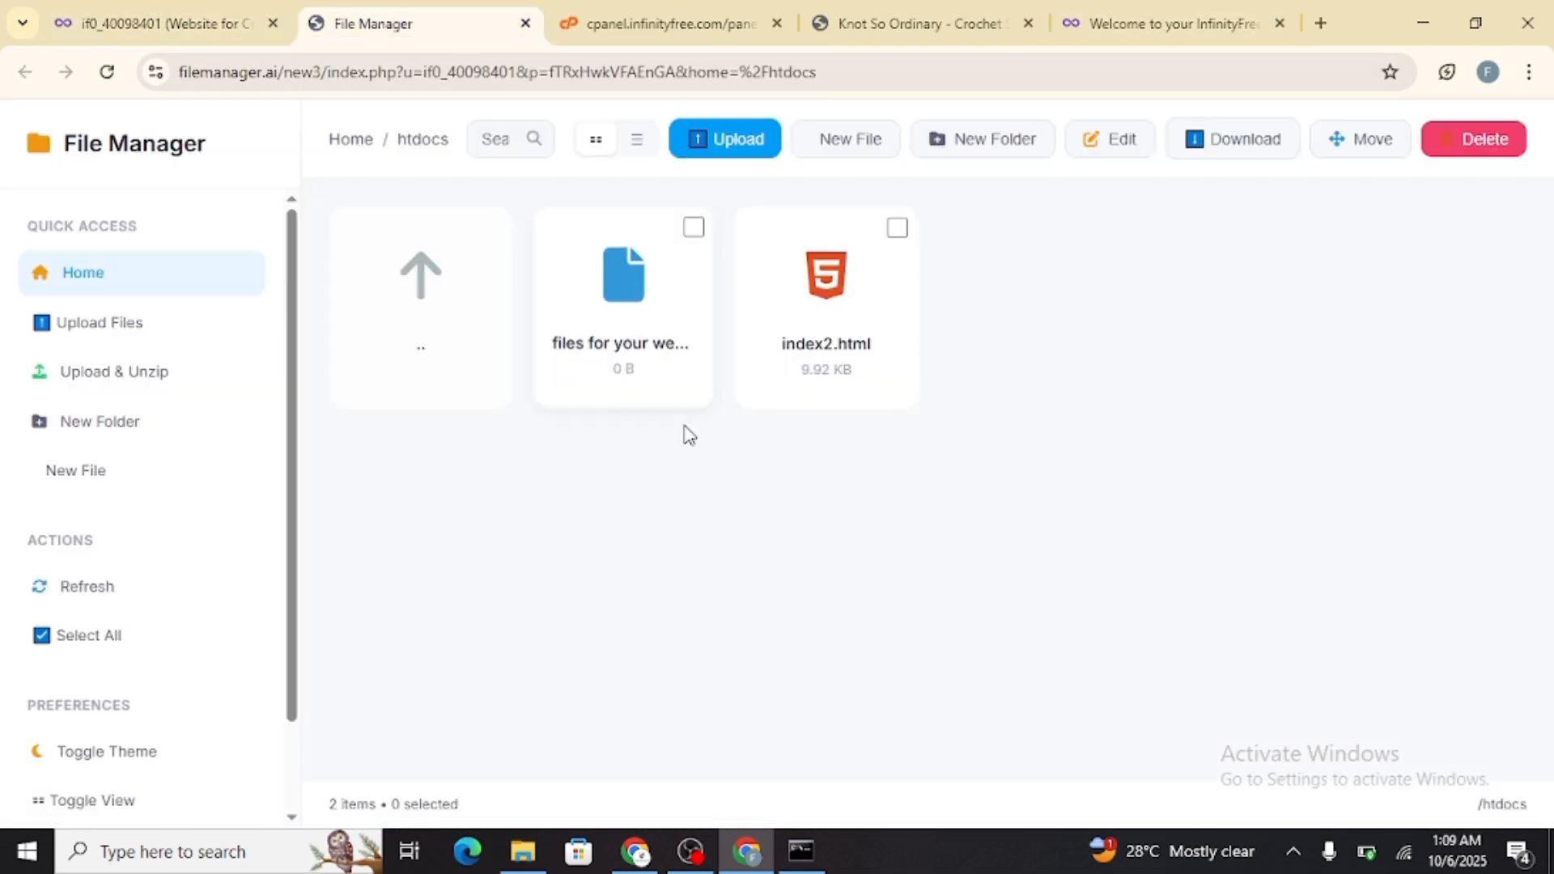
pyautogui.click(896, 227)
pyautogui.click(693, 227)
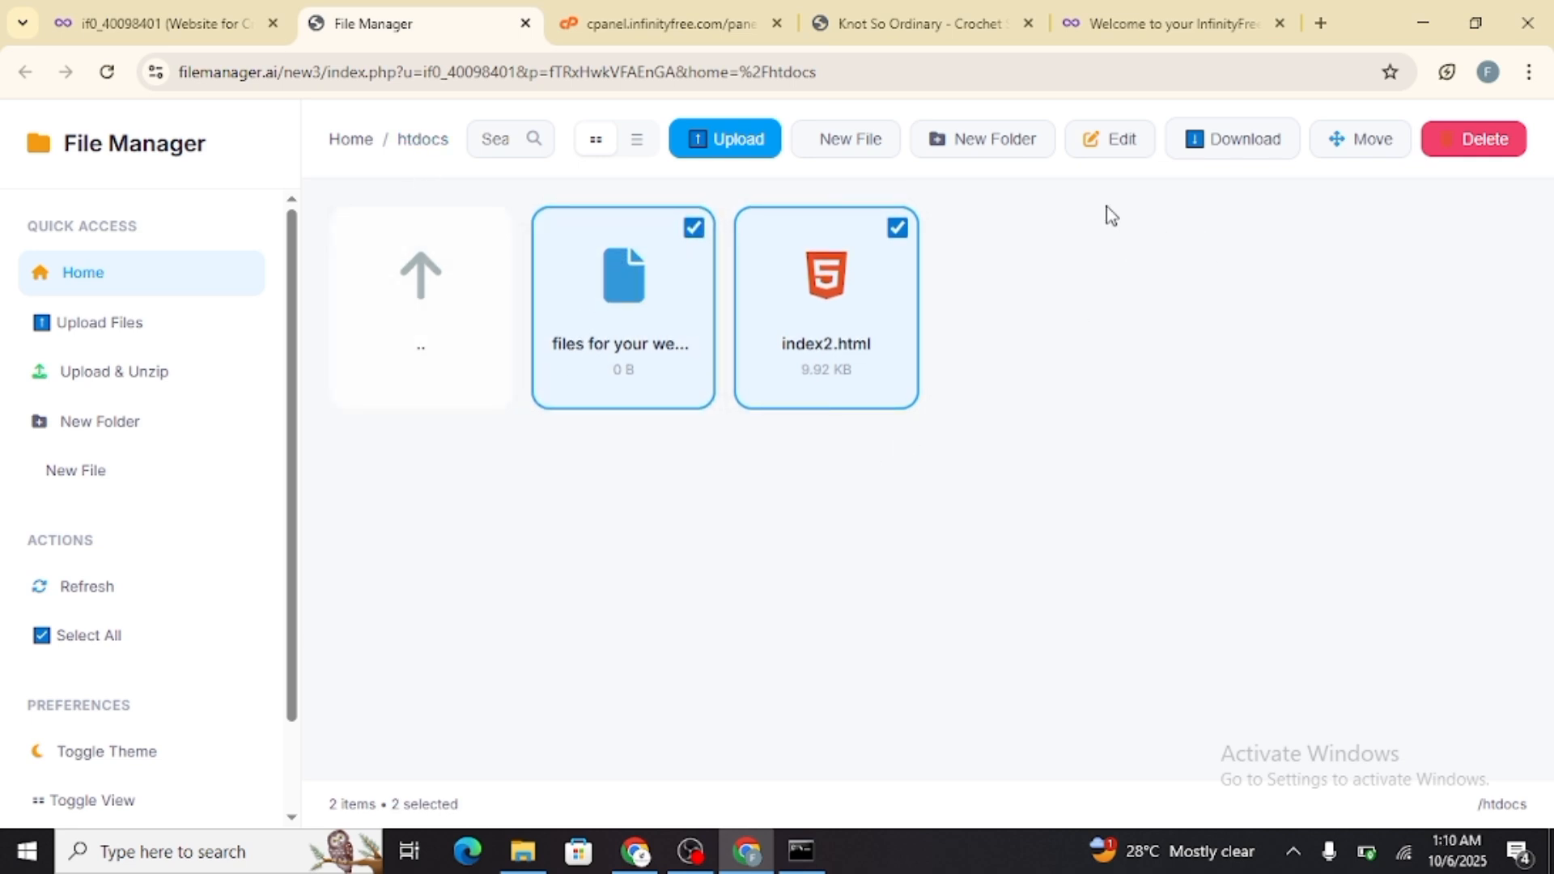
pyautogui.click(1484, 139)
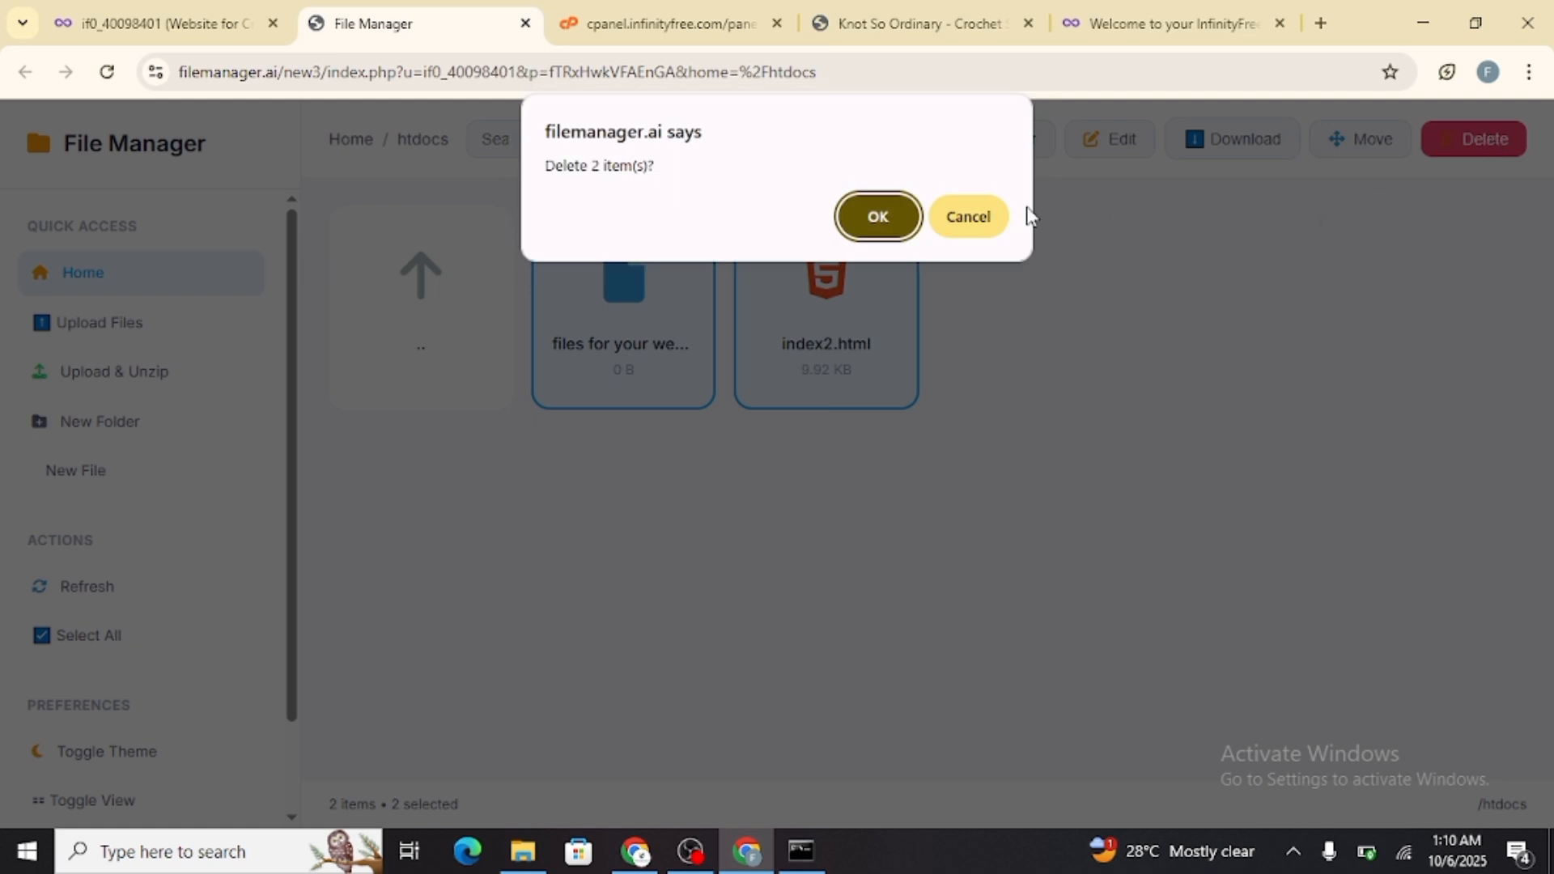
pyautogui.click(878, 216)
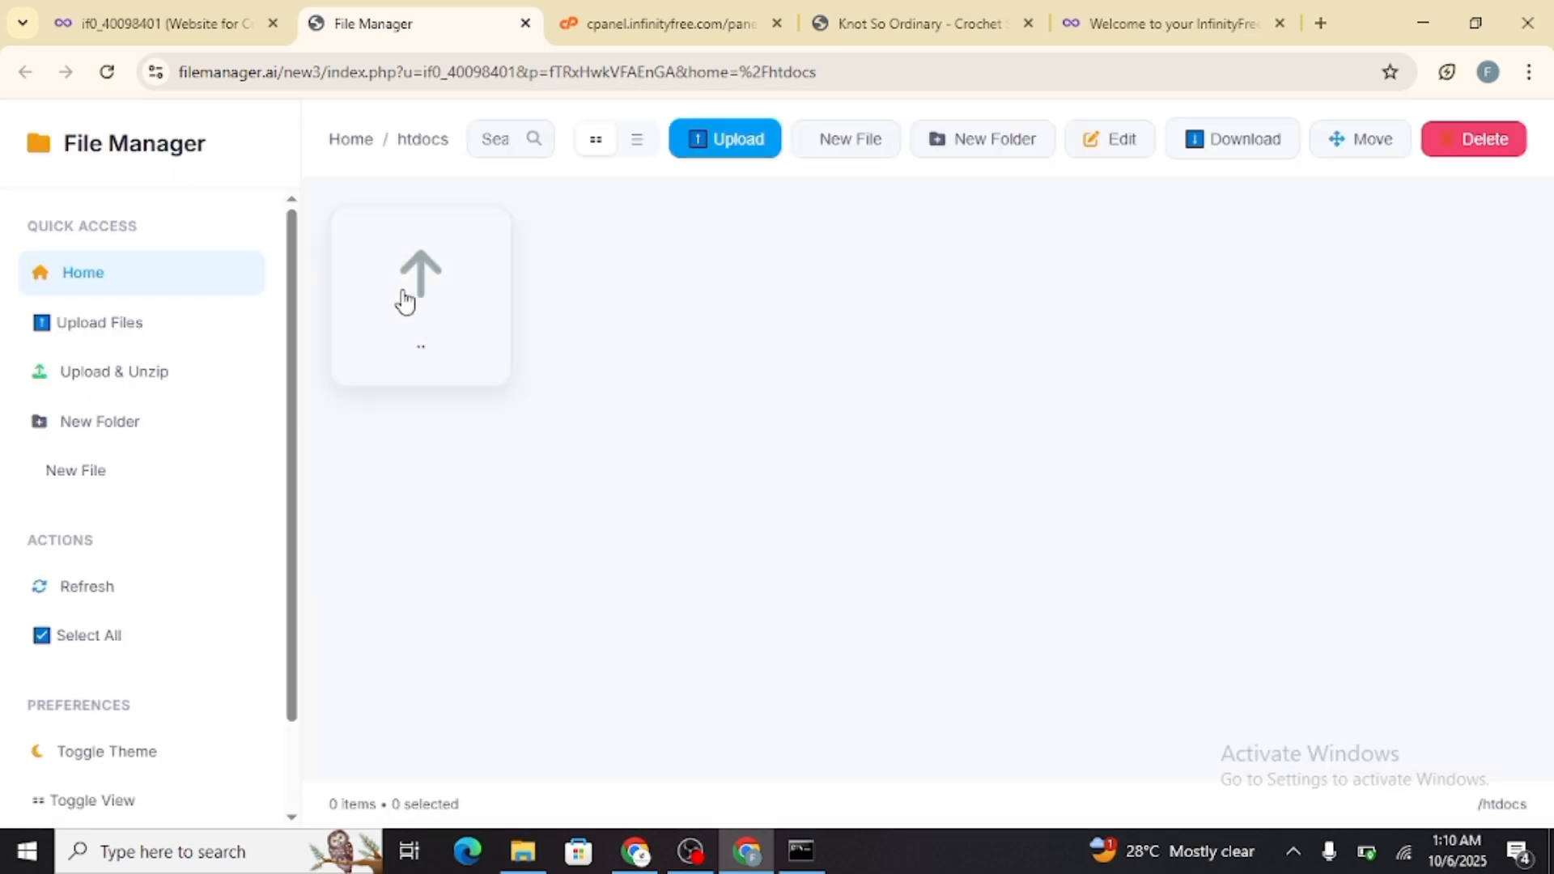
# Upload all seven site files (bg, eg, eg2, eg3, index, logo and style) from Videos\WEB\.vscode into the htdocs folder
pyautogui.click(734, 147)
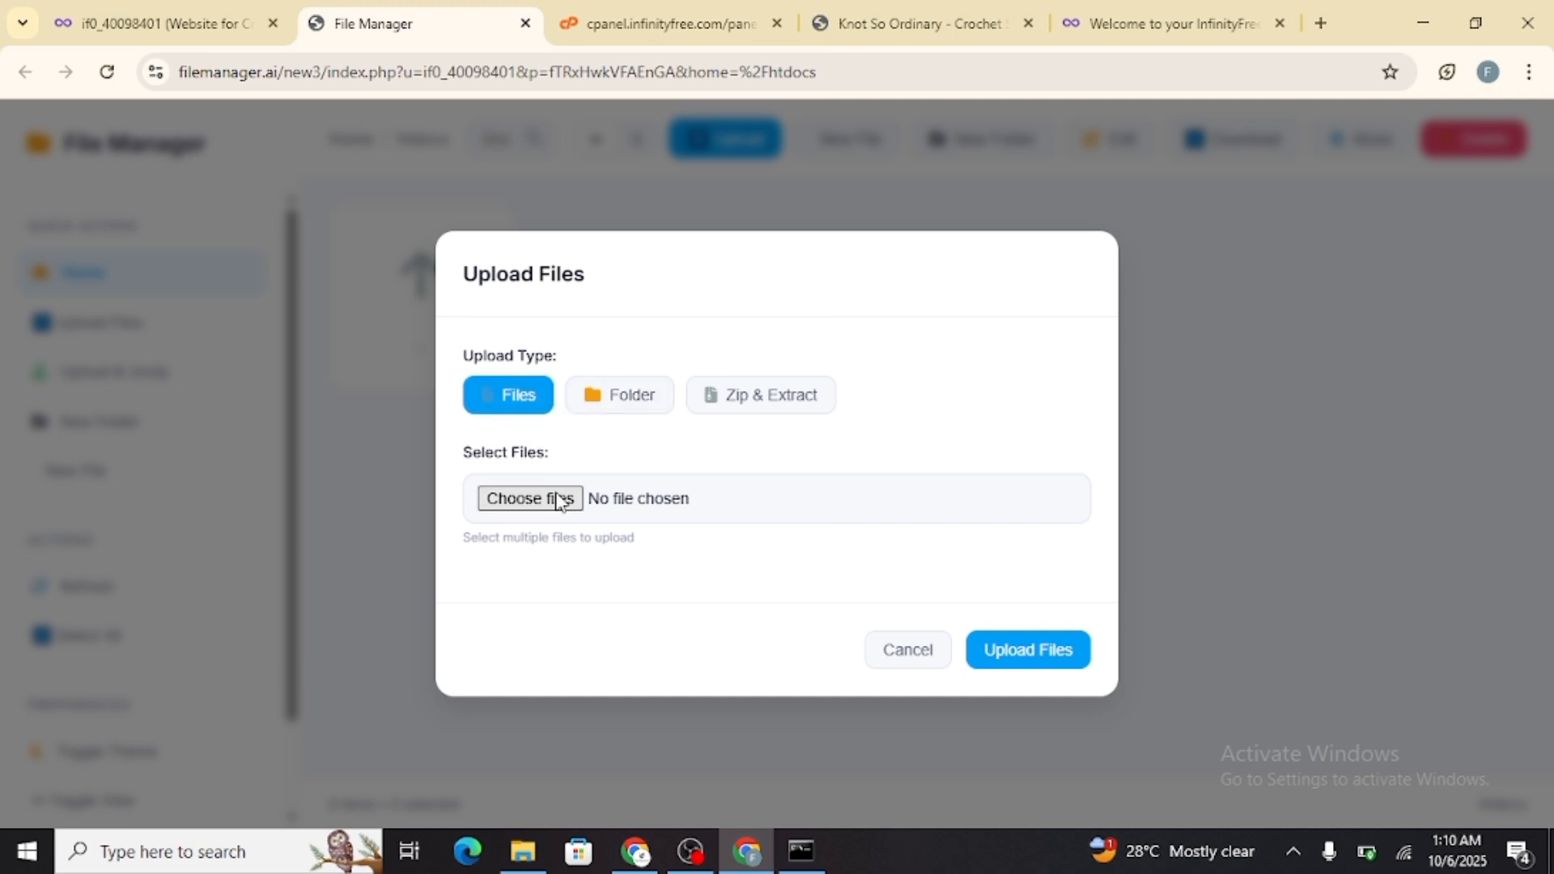
pyautogui.click(607, 506)
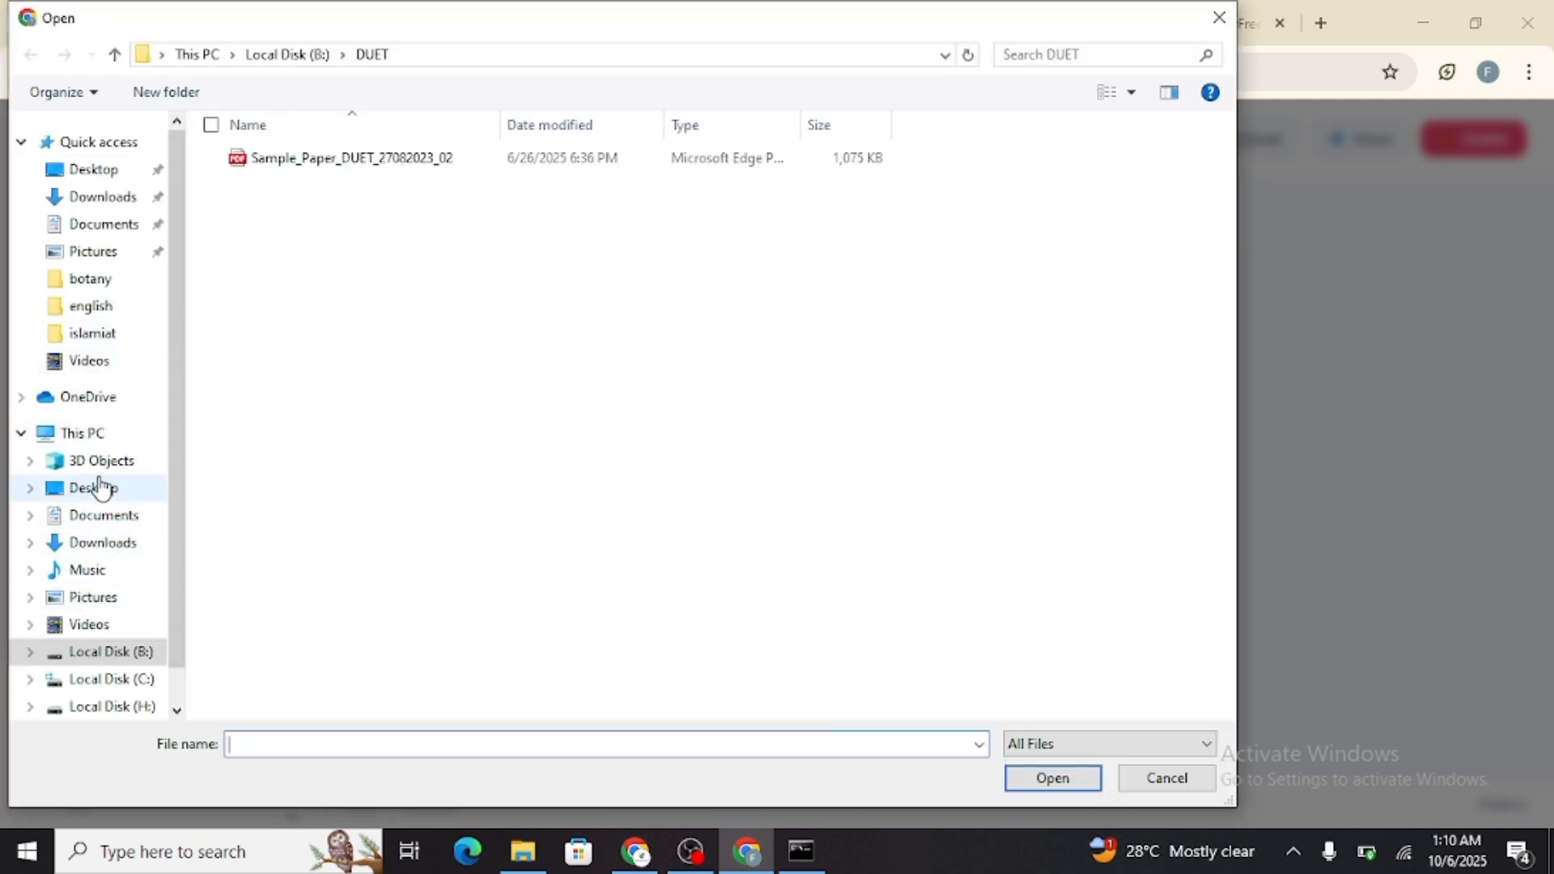
pyautogui.click(91, 361)
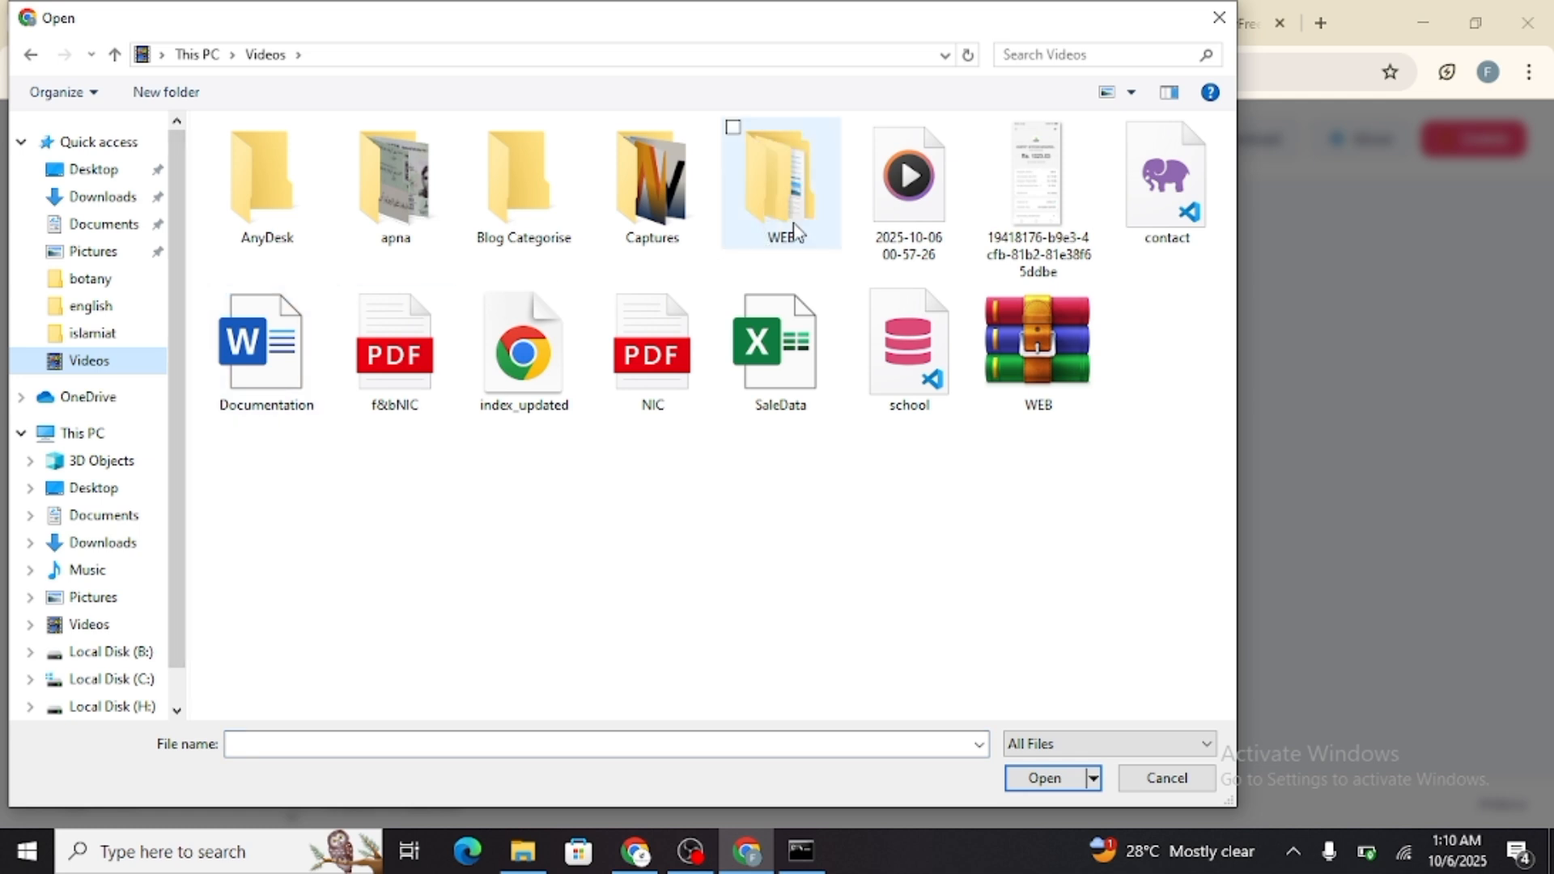
pyautogui.doubleClick(778, 209)
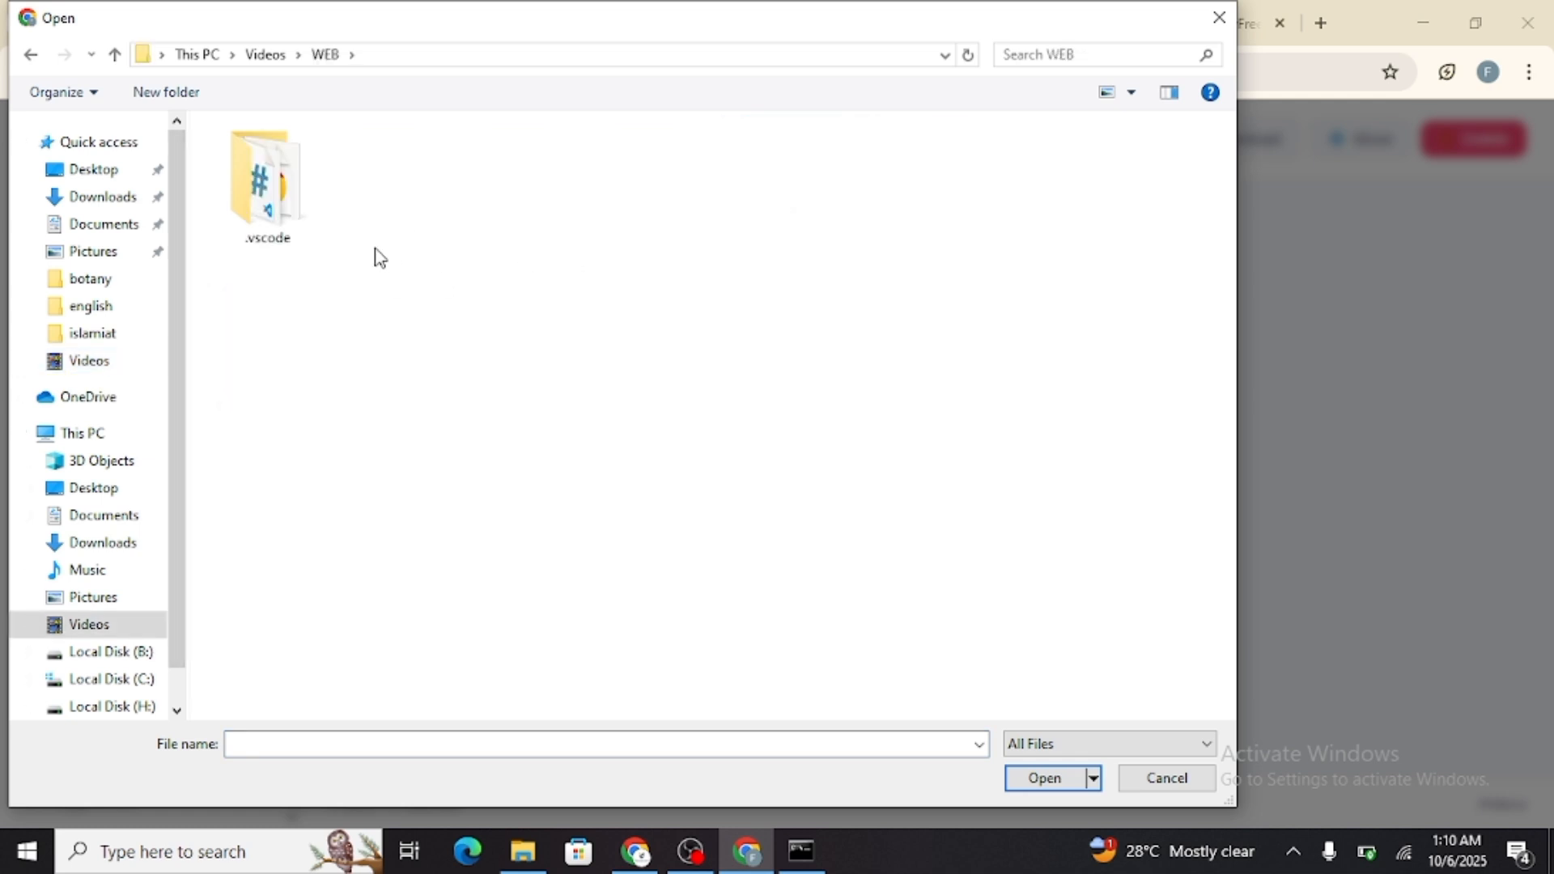
pyautogui.doubleClick(272, 199)
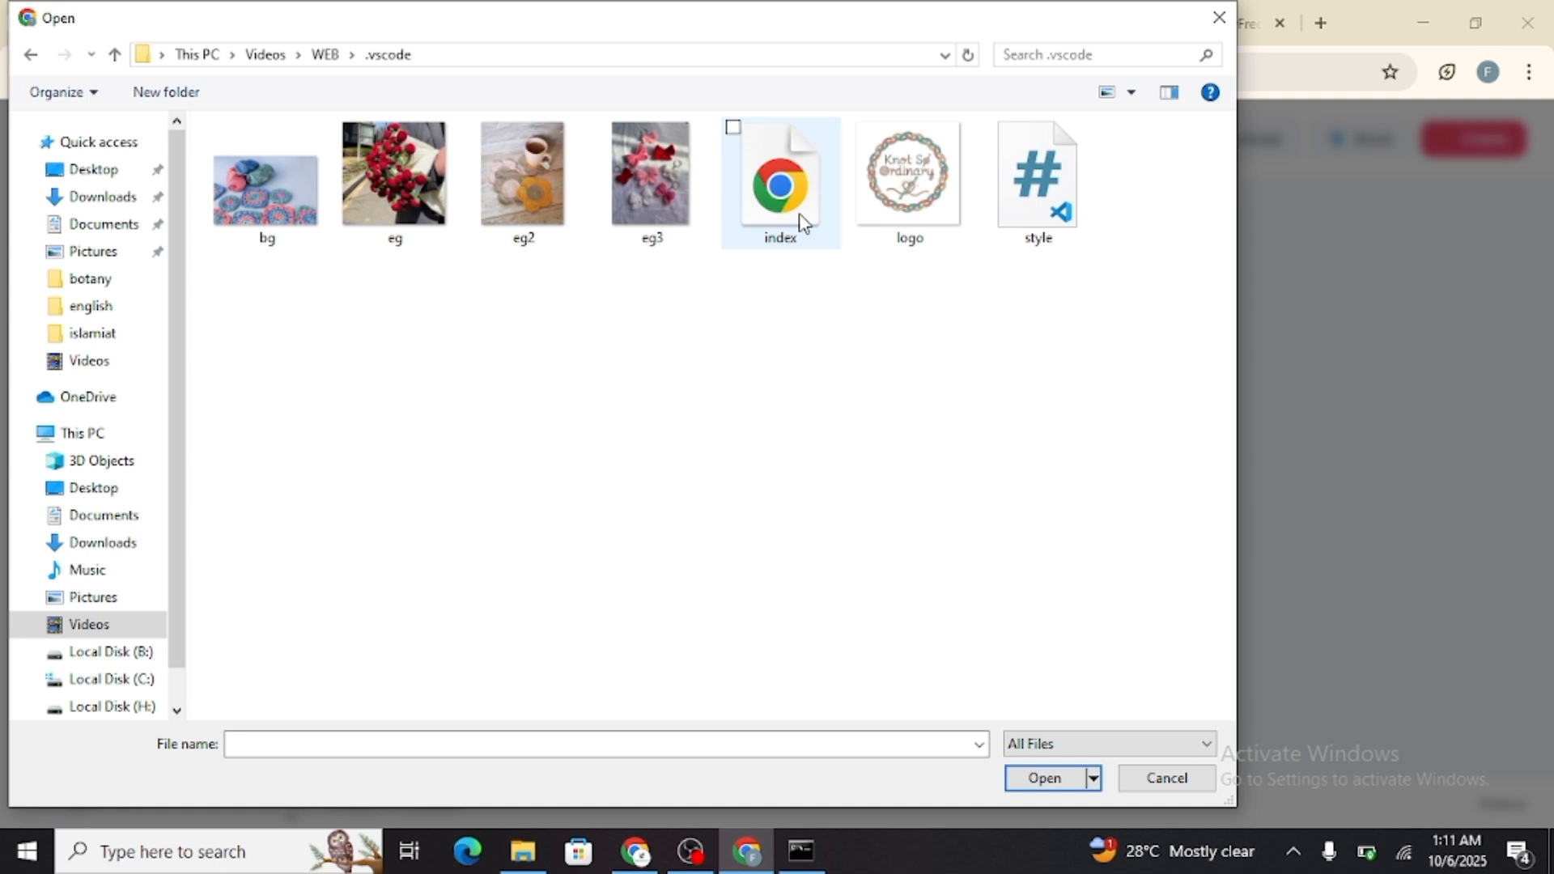
pyautogui.click(801, 223)
pyautogui.moveTo(1093, 320); pyautogui.dragTo(218, 121)
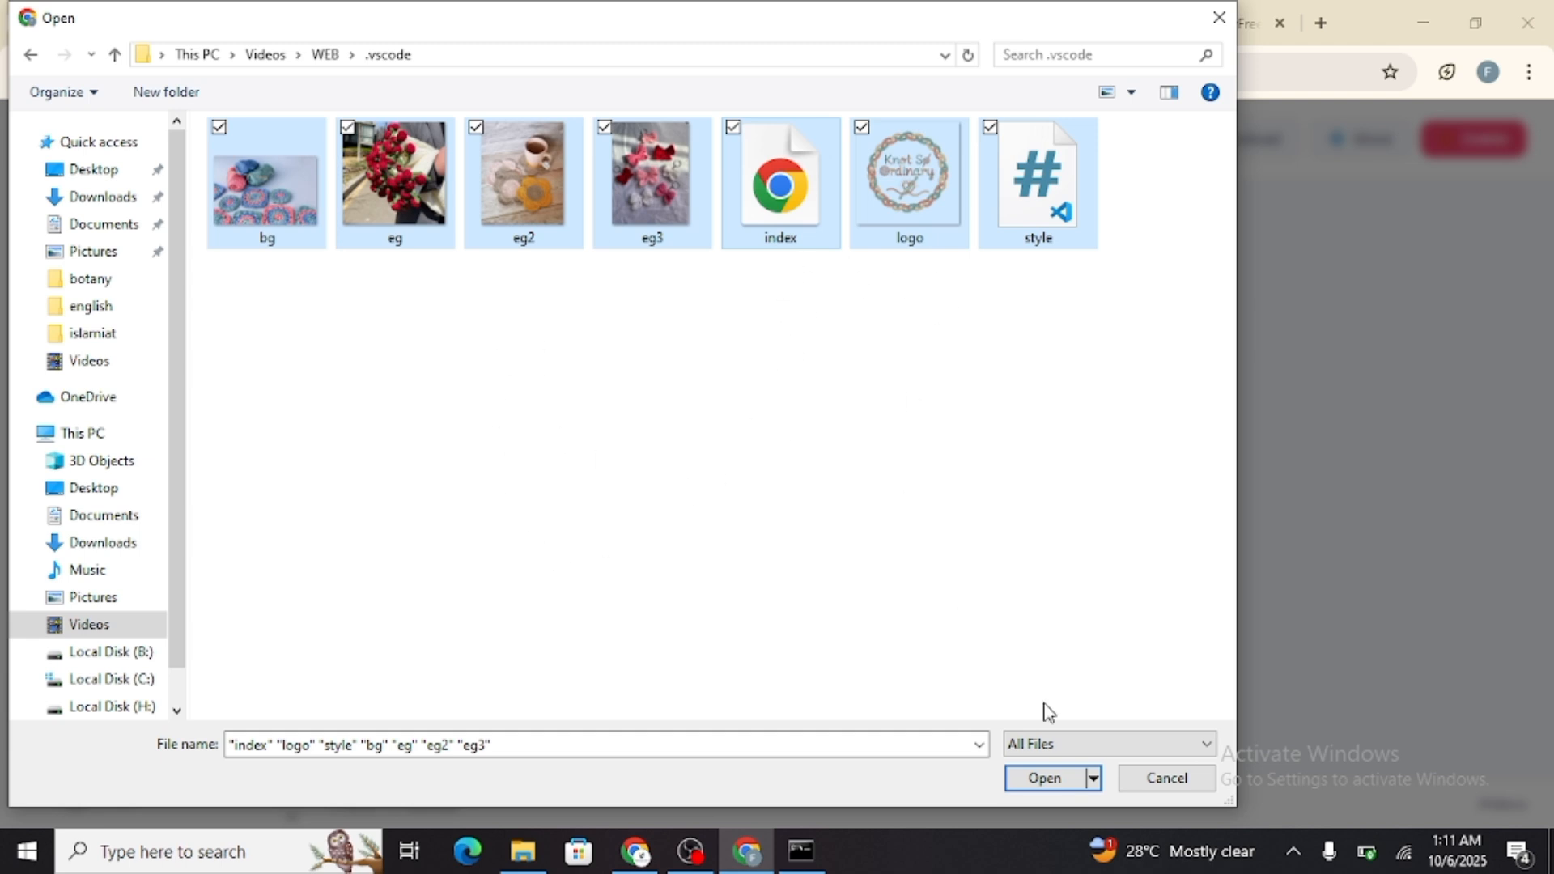
pyautogui.click(1052, 778)
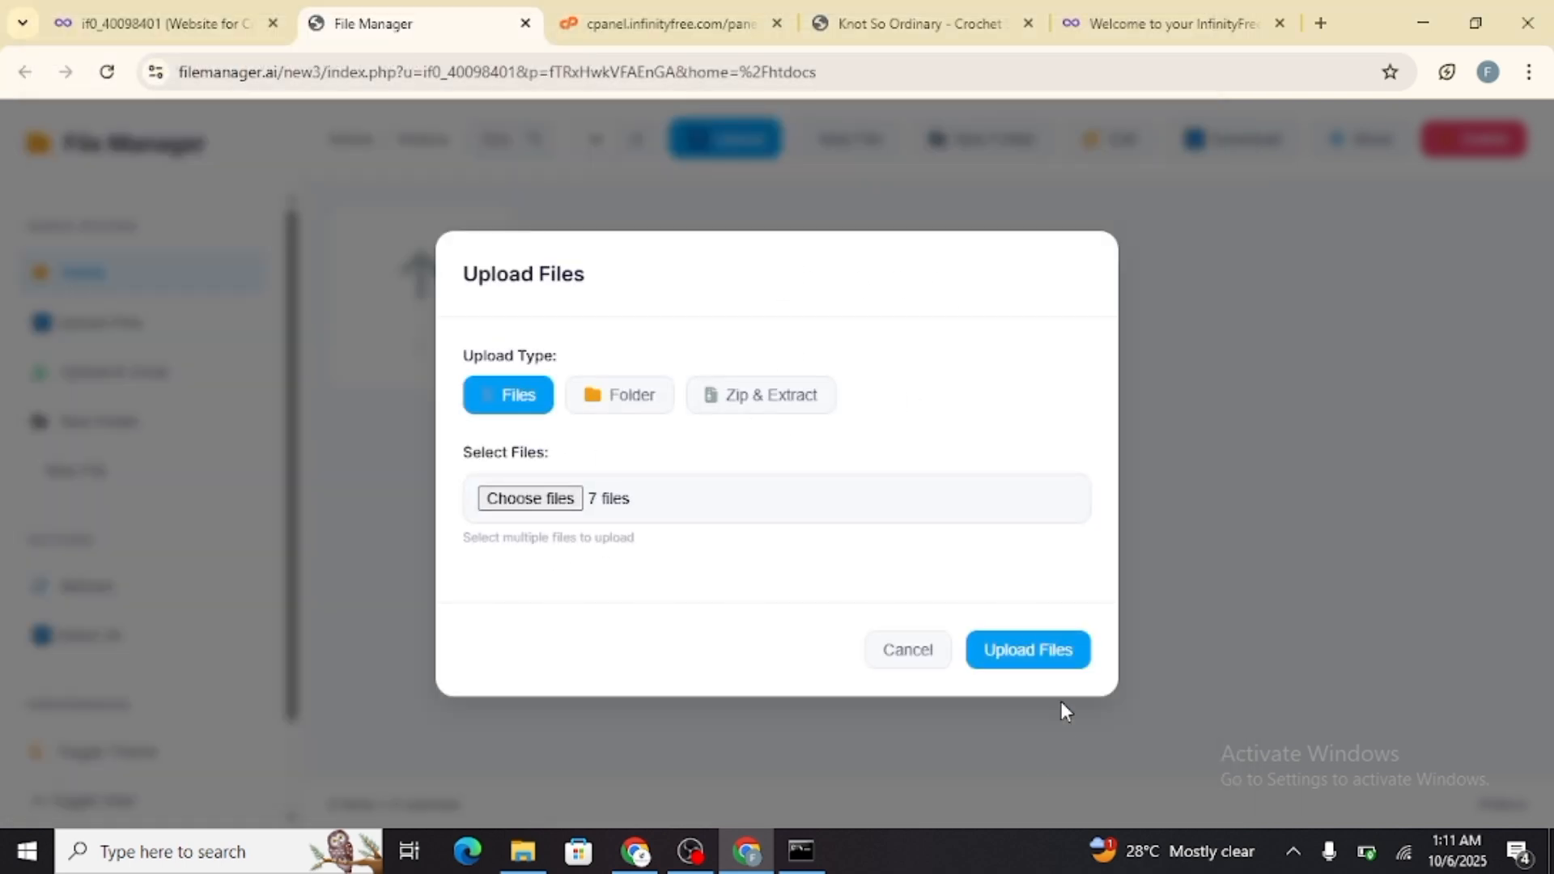
pyautogui.click(1056, 657)
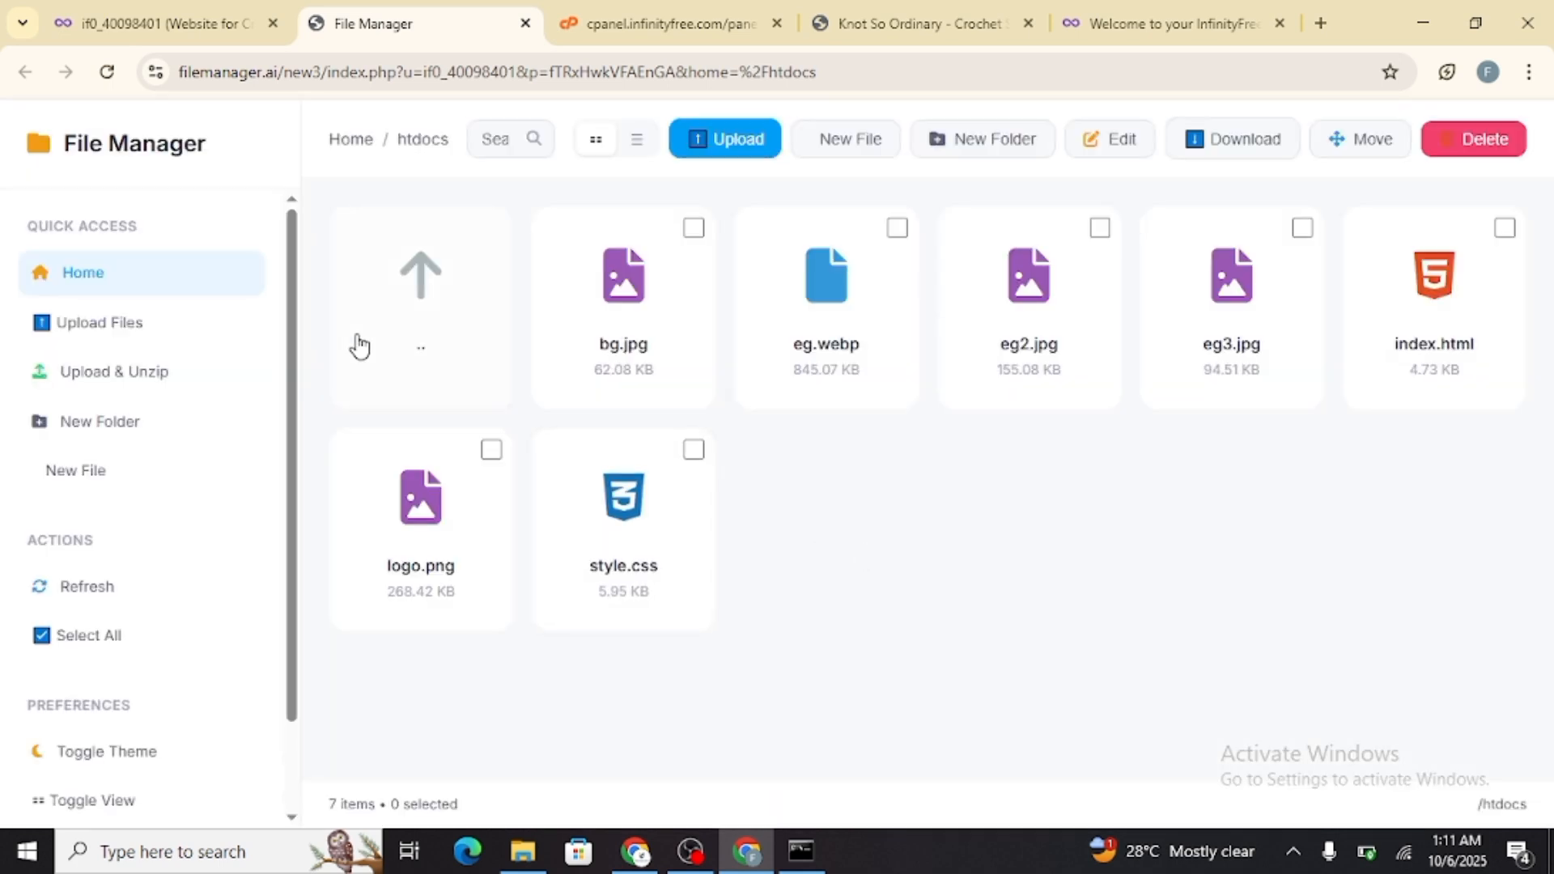
pyautogui.click(756, 152)
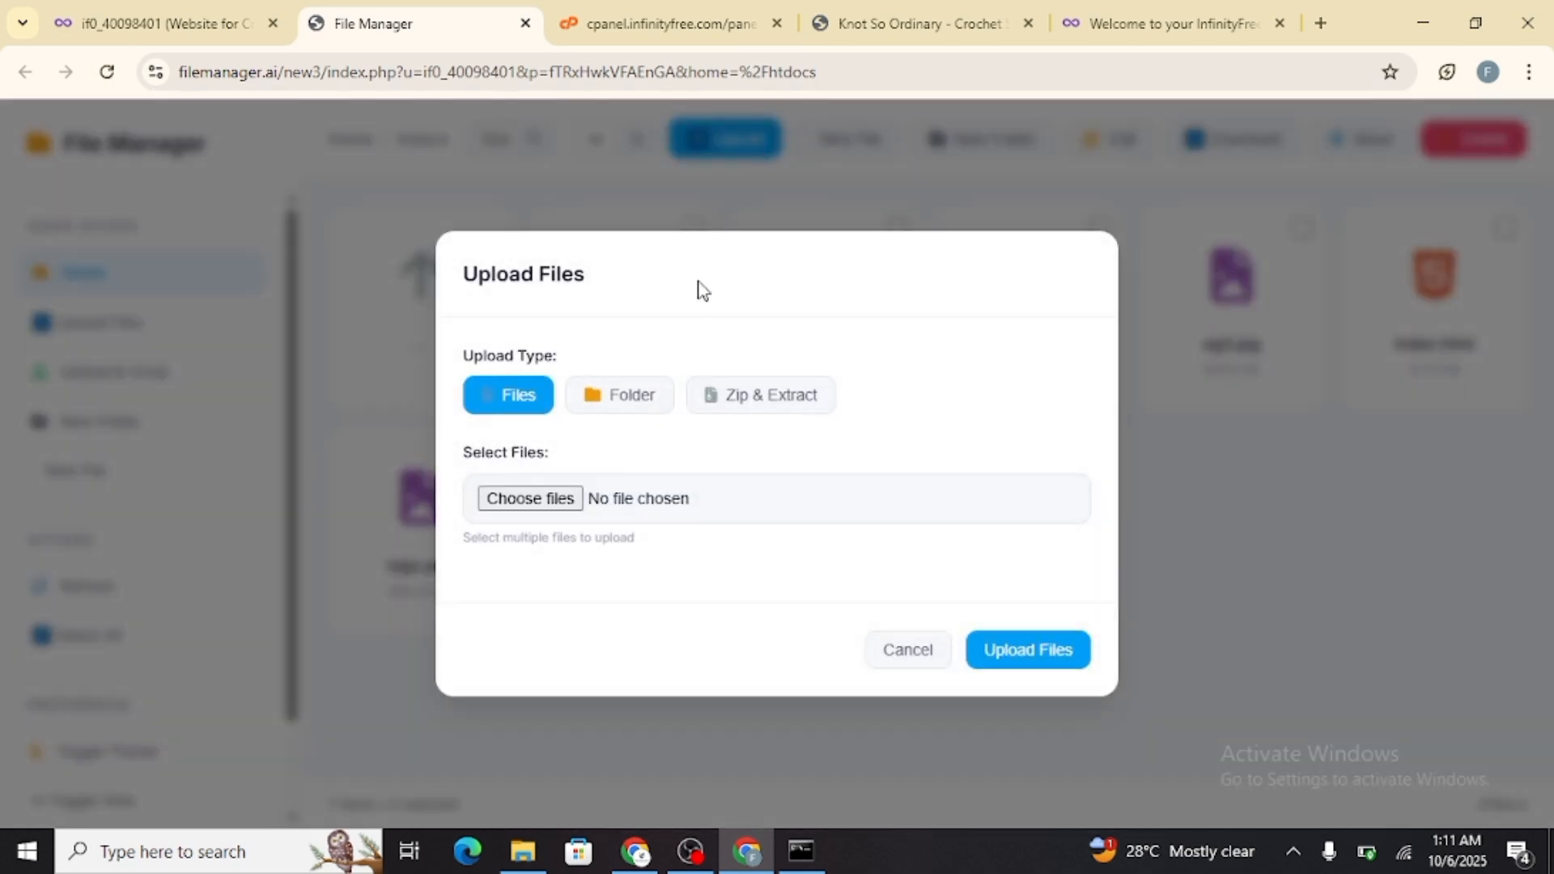
pyautogui.click(645, 399)
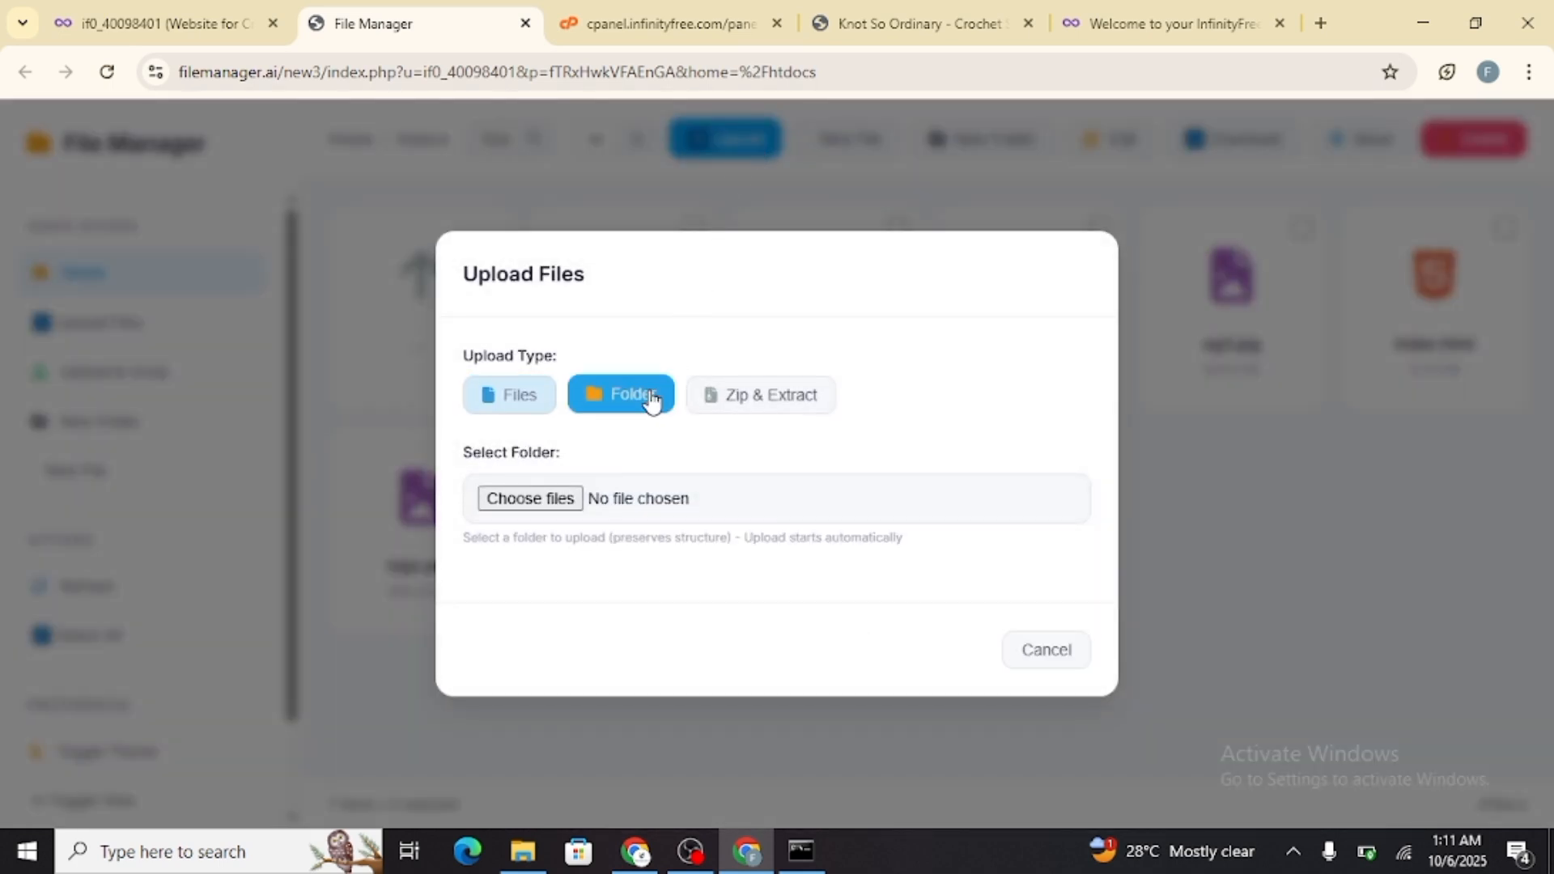
pyautogui.click(530, 498)
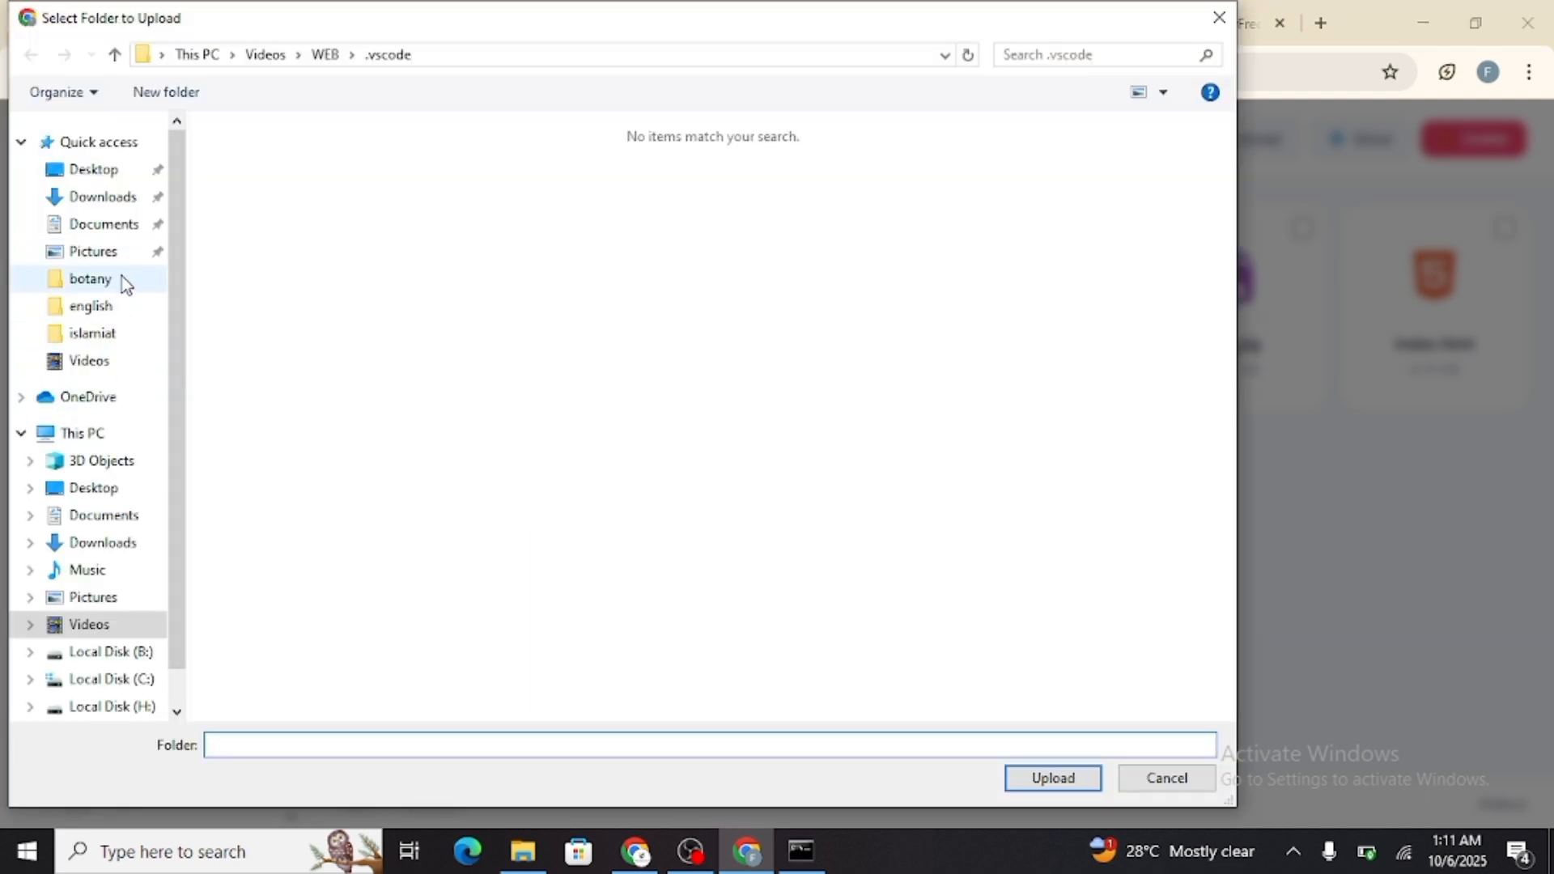
pyautogui.click(134, 652)
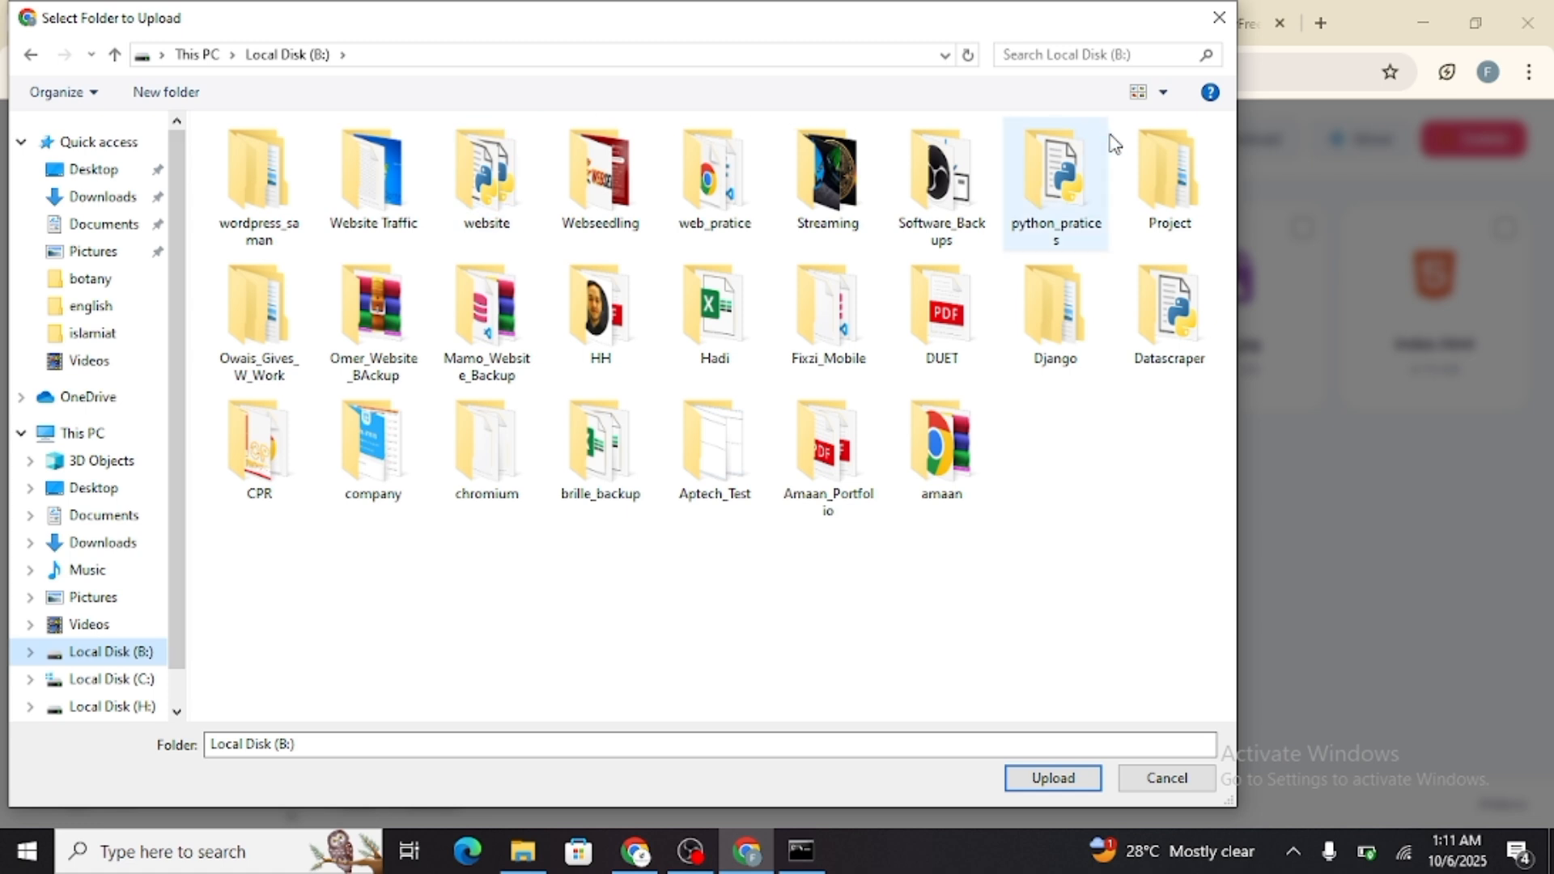
pyautogui.doubleClick(958, 437)
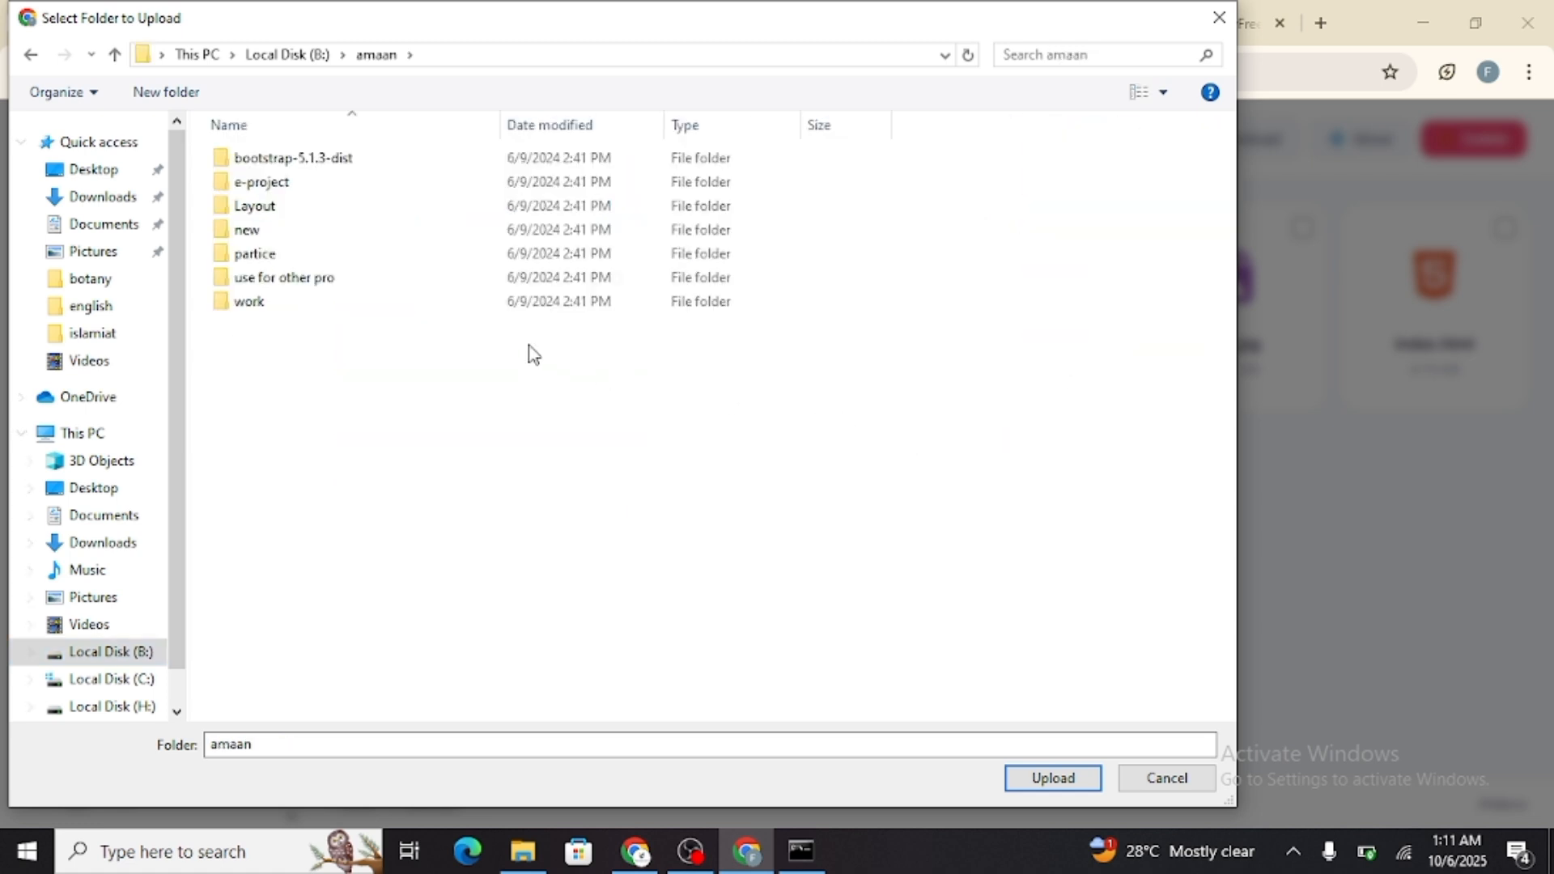
pyautogui.click(314, 65)
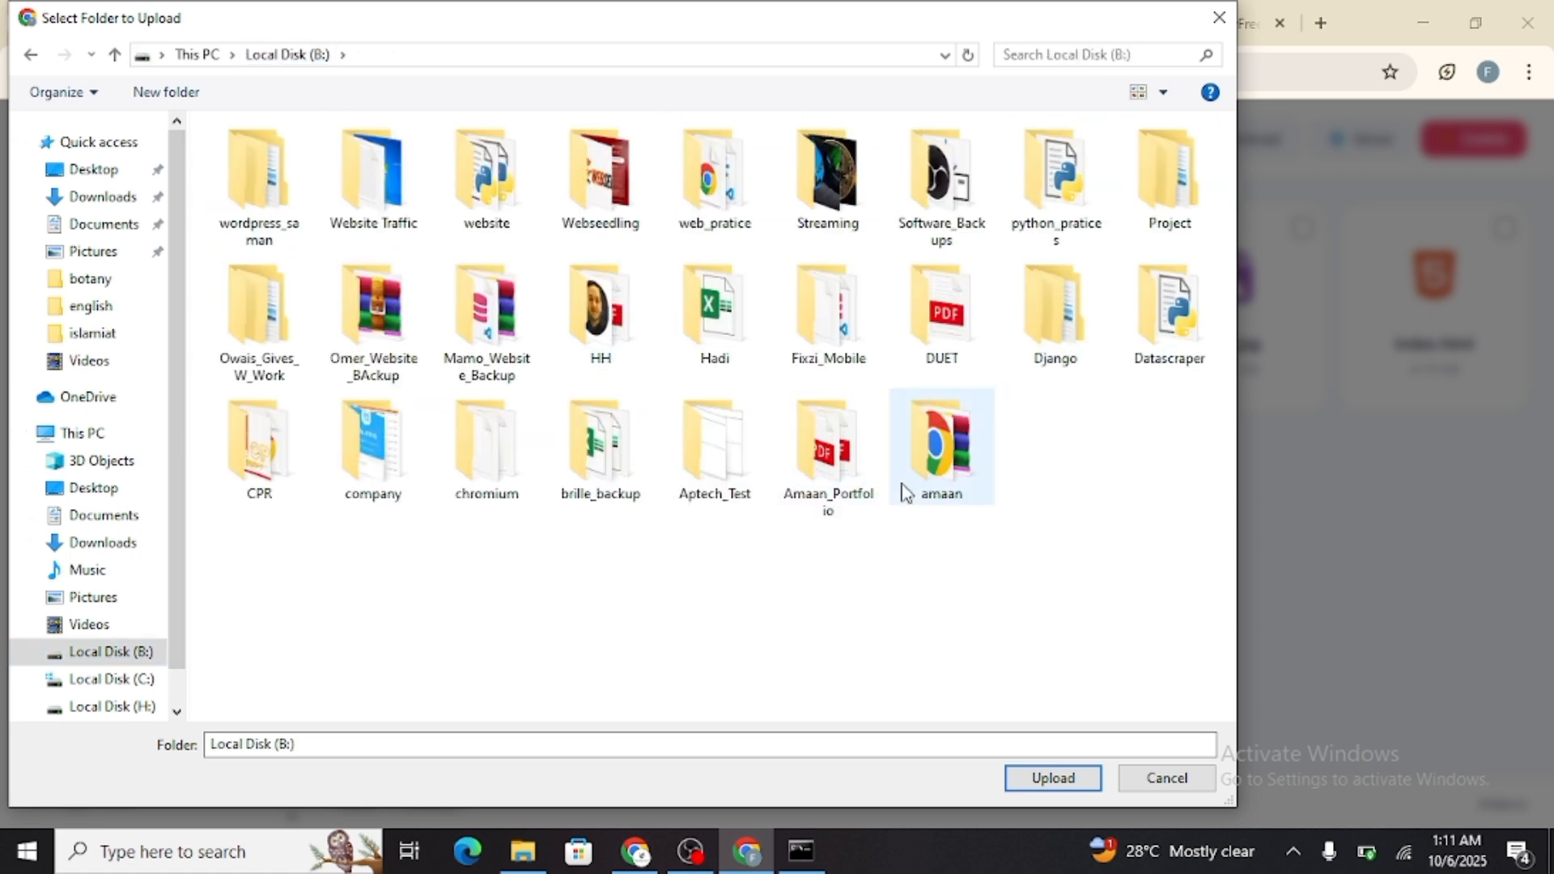
pyautogui.doubleClick(818, 453)
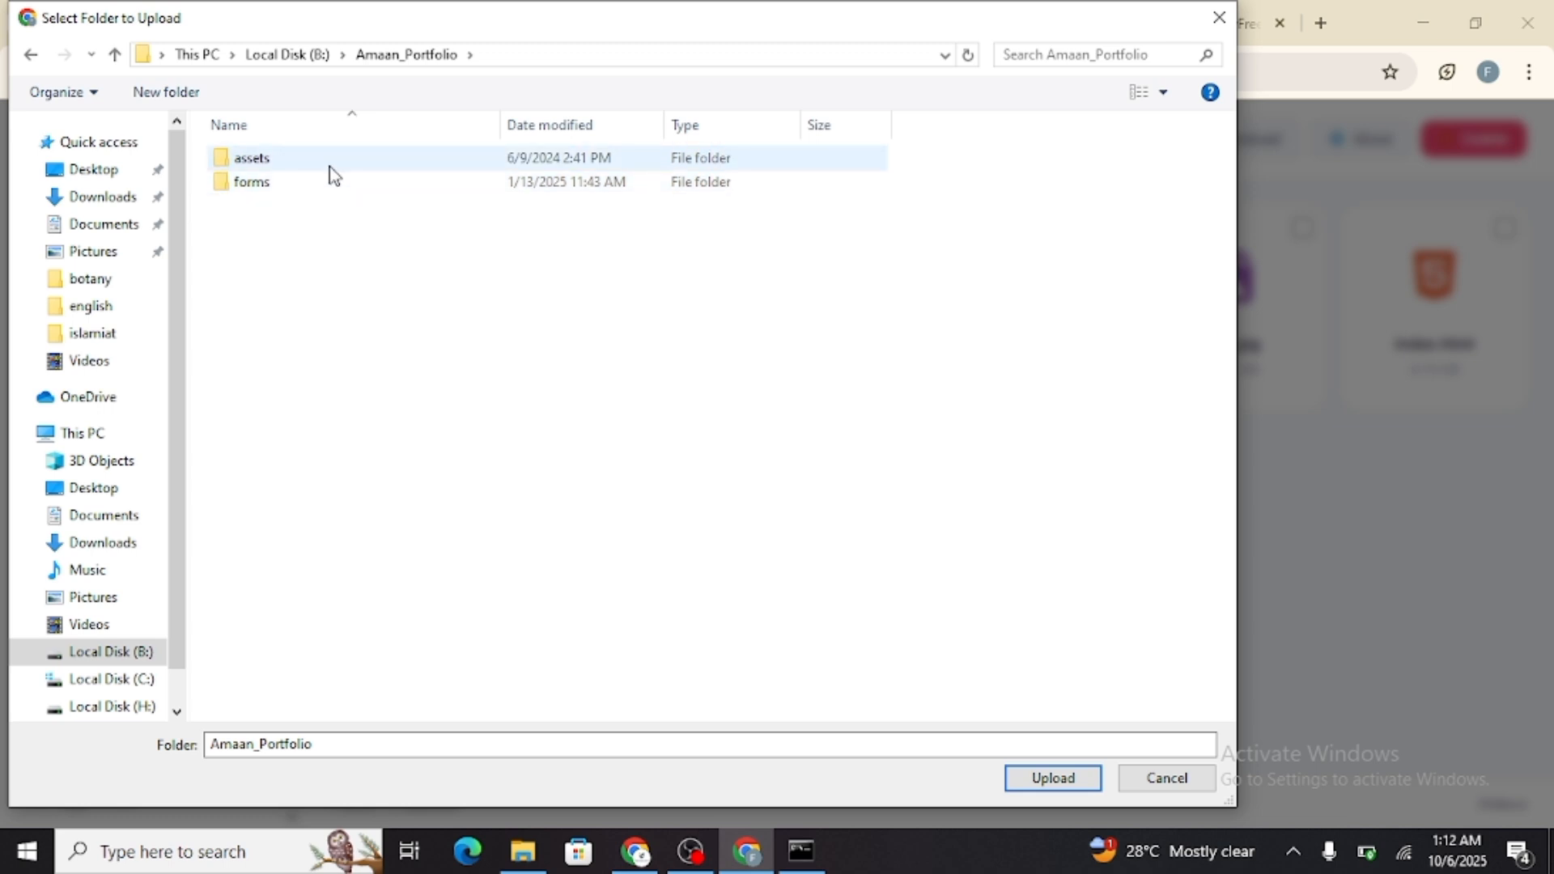
pyautogui.click(329, 167)
pyautogui.doubleClick(332, 171)
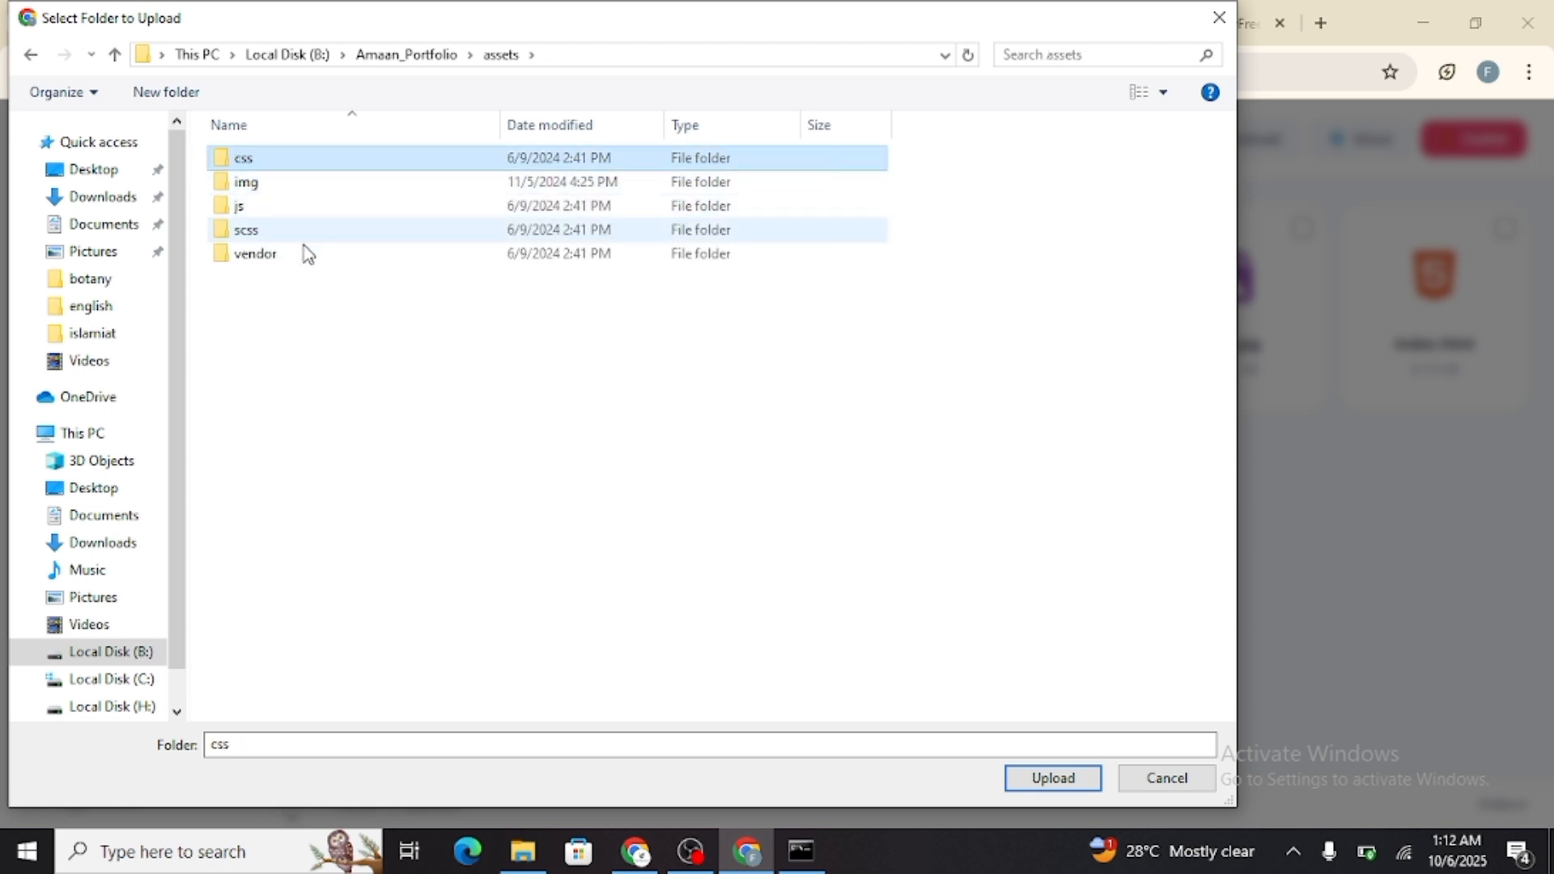
pyautogui.click(309, 167)
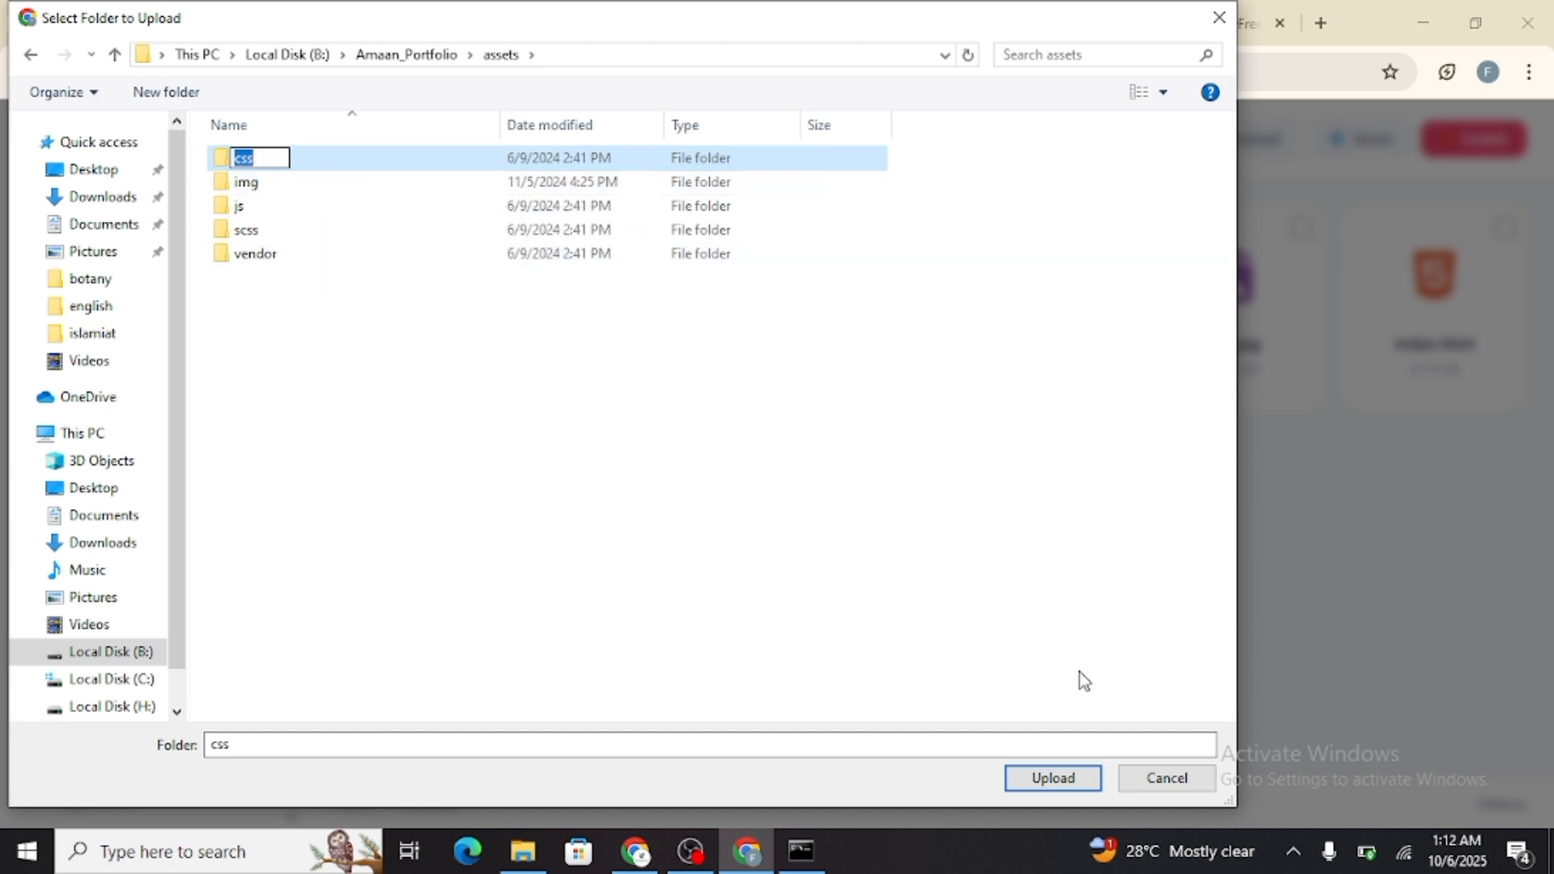
pyautogui.press('Escape')
pyautogui.click(1154, 773)
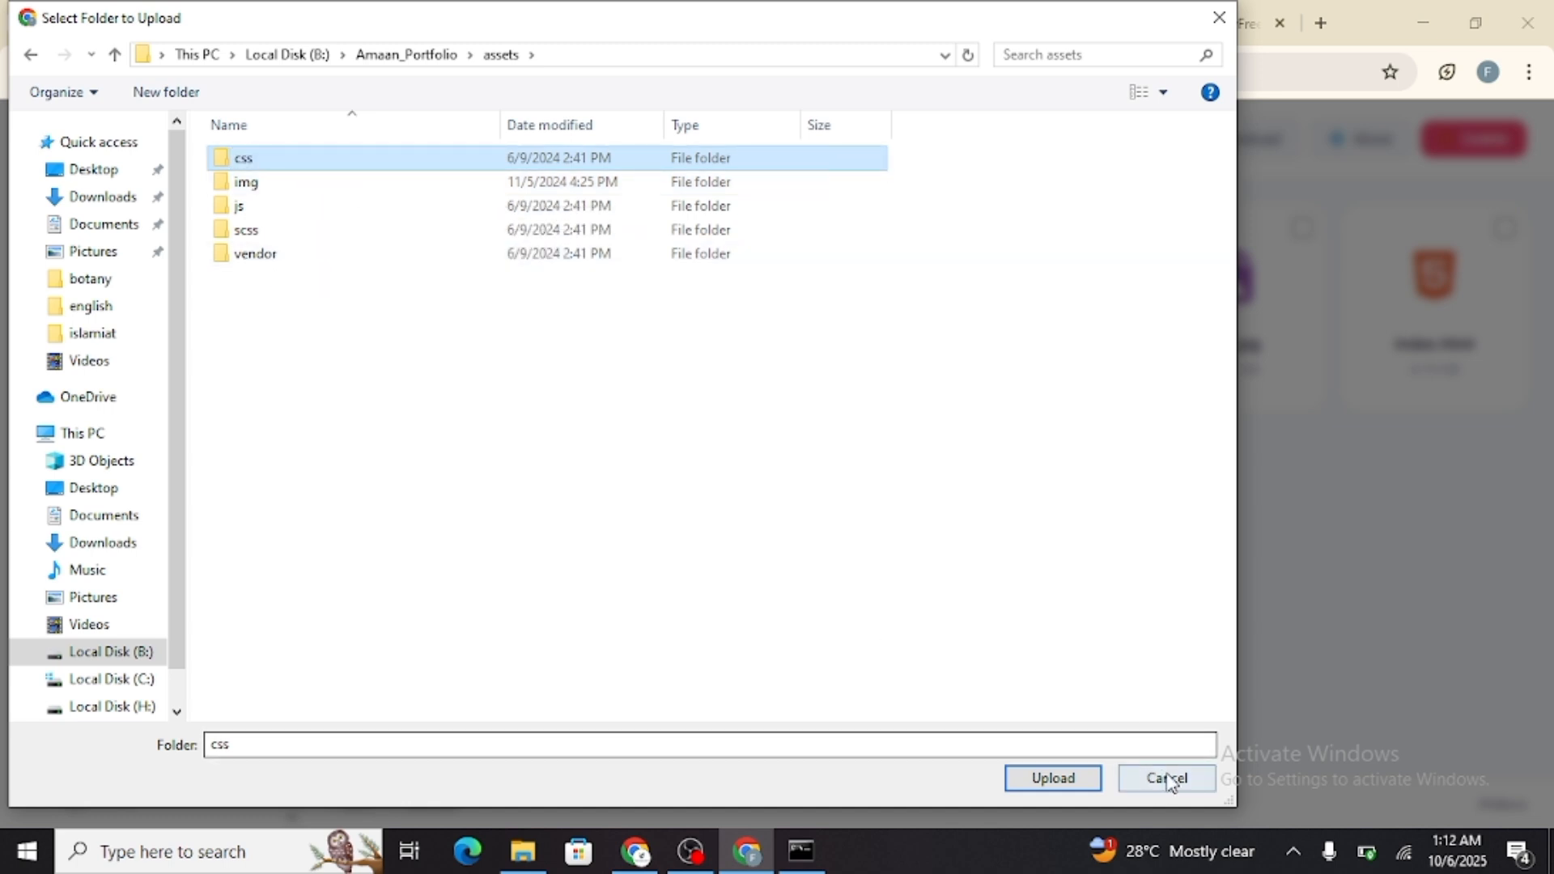
pyautogui.click(523, 407)
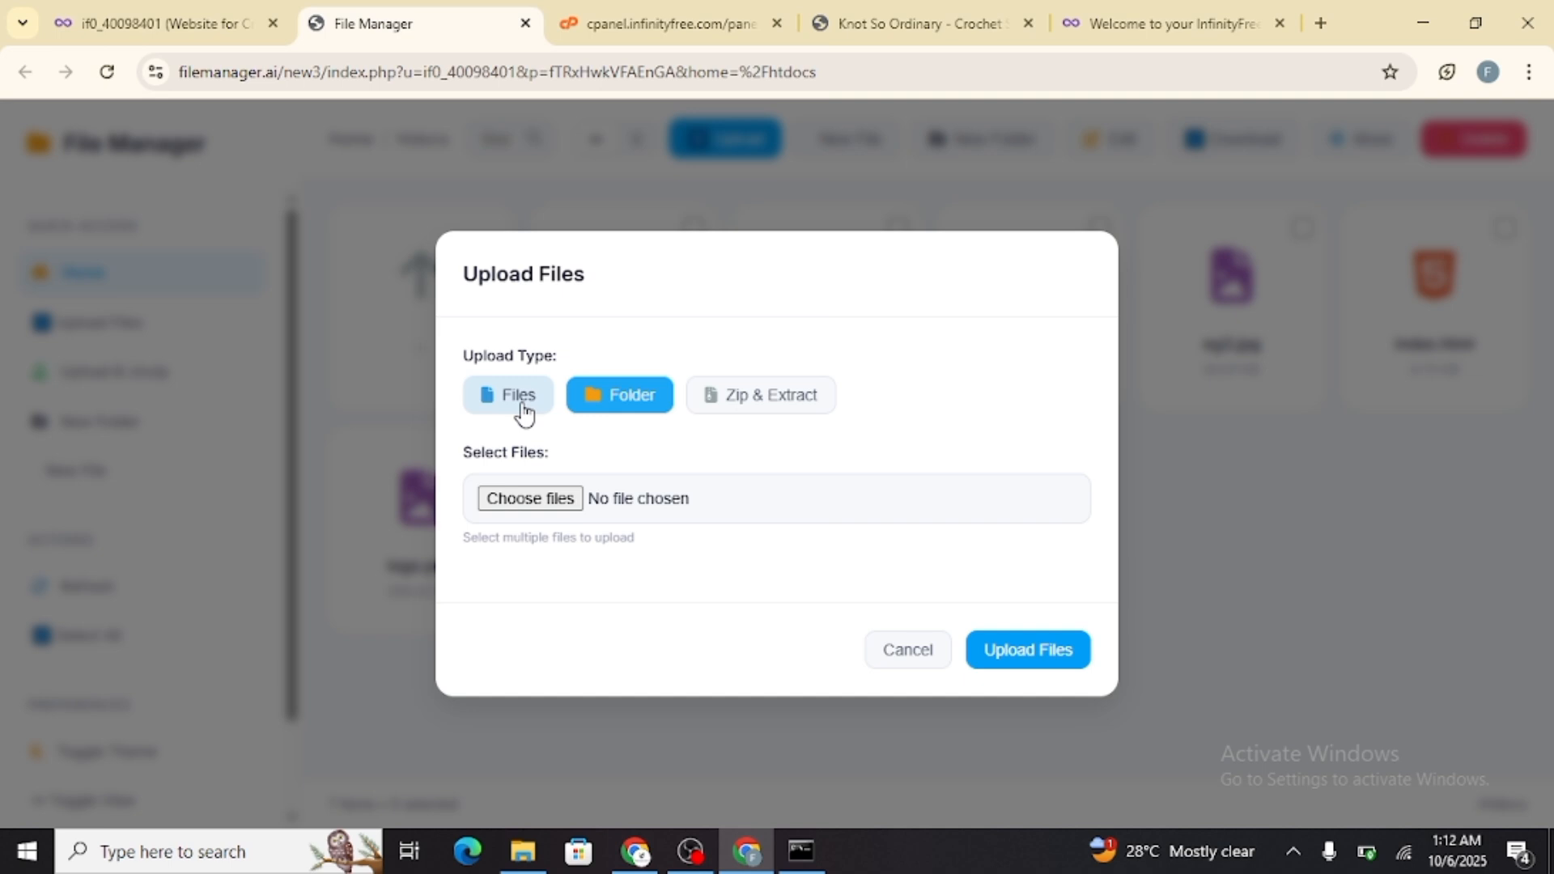
pyautogui.click(541, 508)
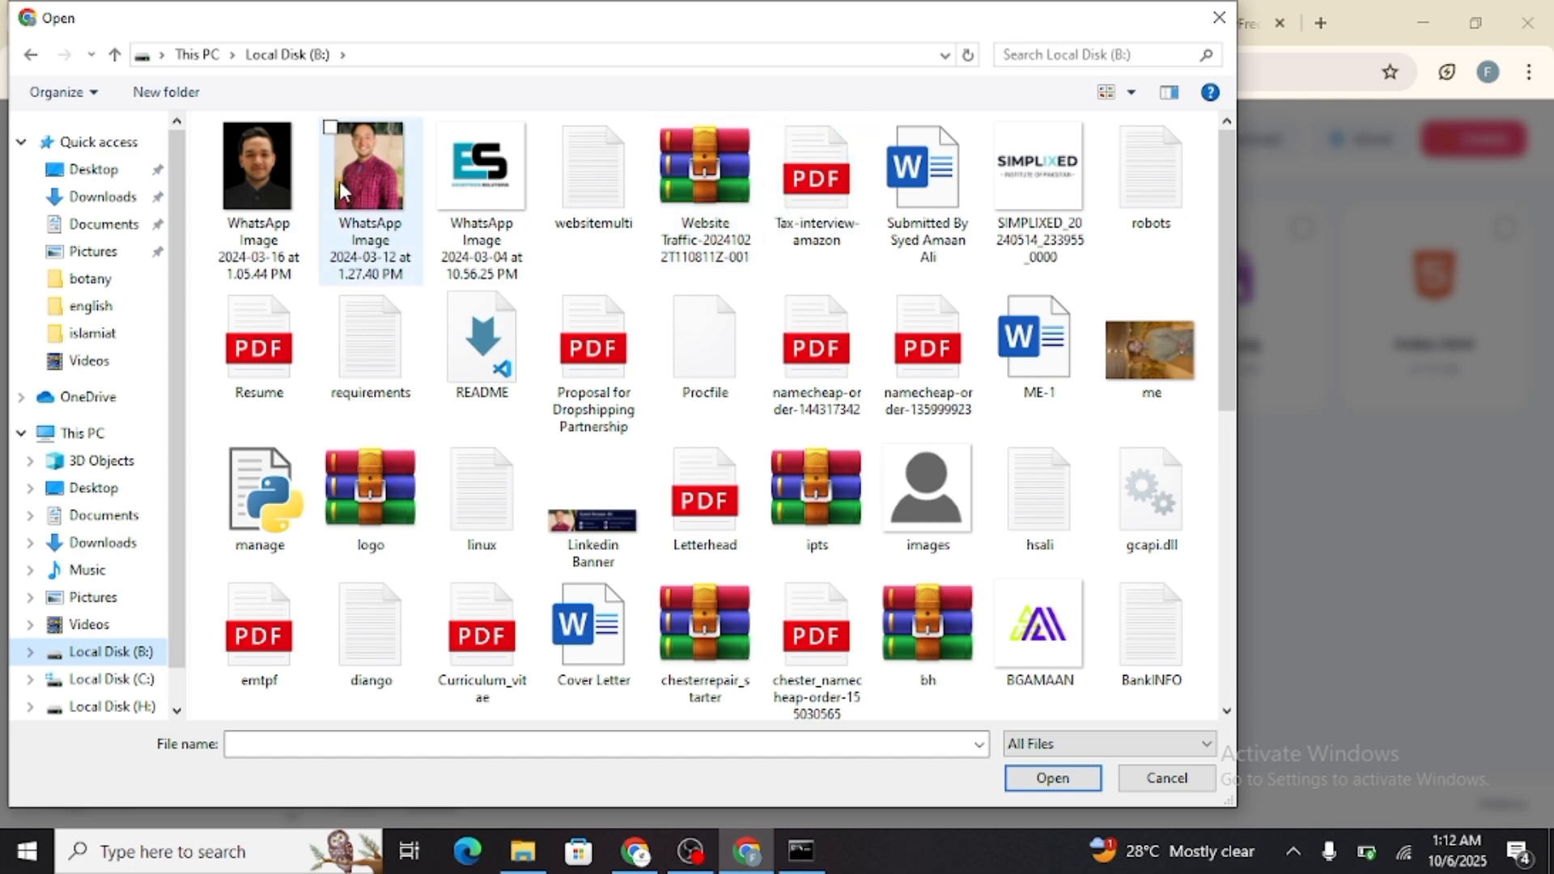
pyautogui.scroll(-3, 748, 478)
pyautogui.scroll(-3, 749, 477)
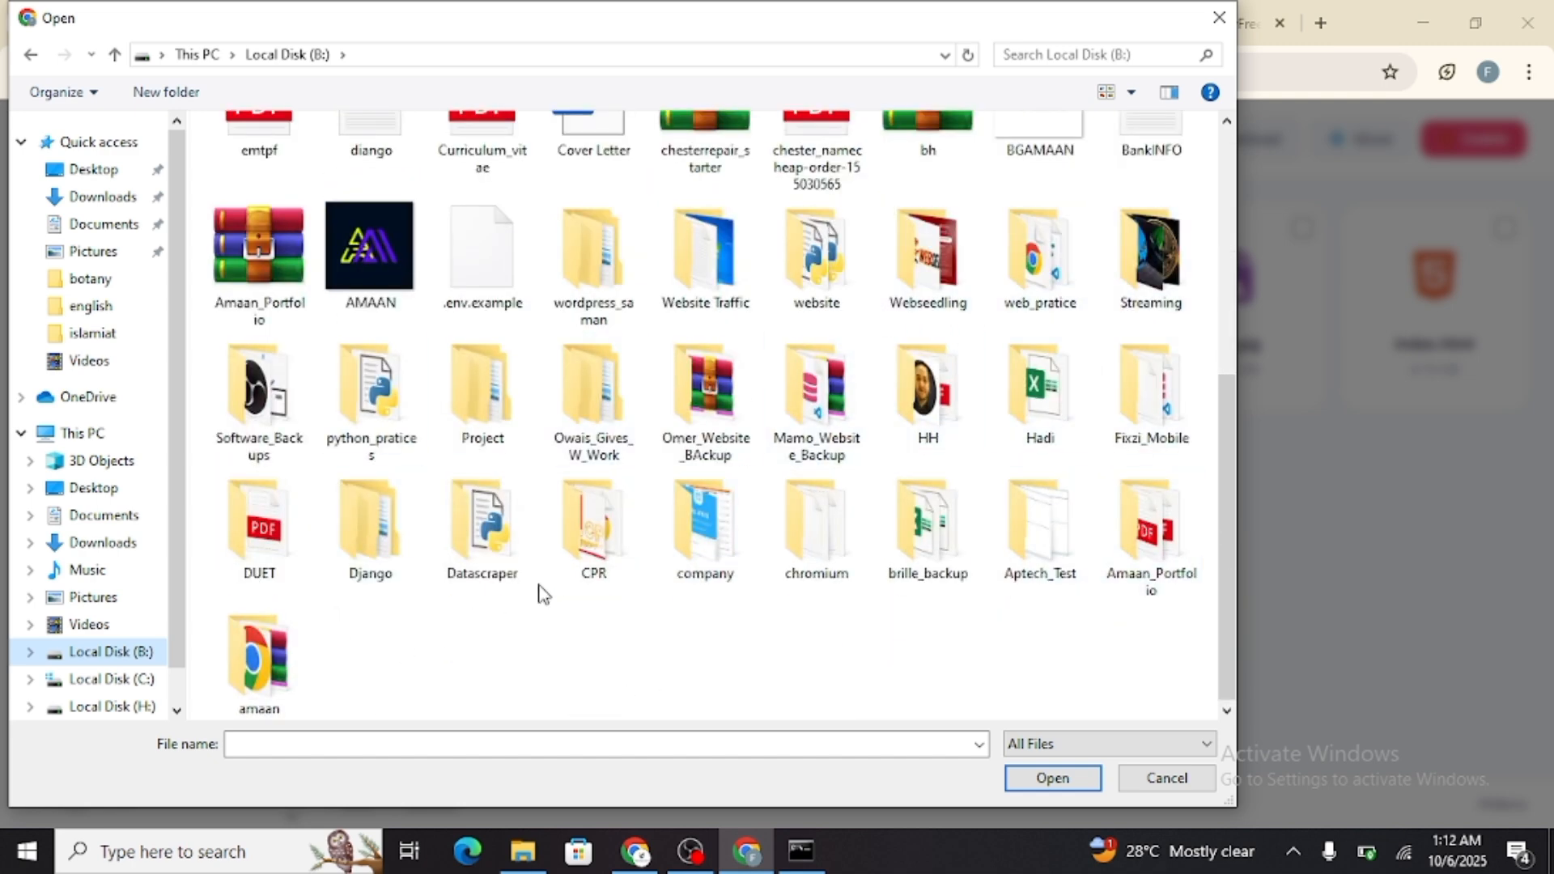
pyautogui.click(1158, 576)
pyautogui.doubleClick(1157, 572)
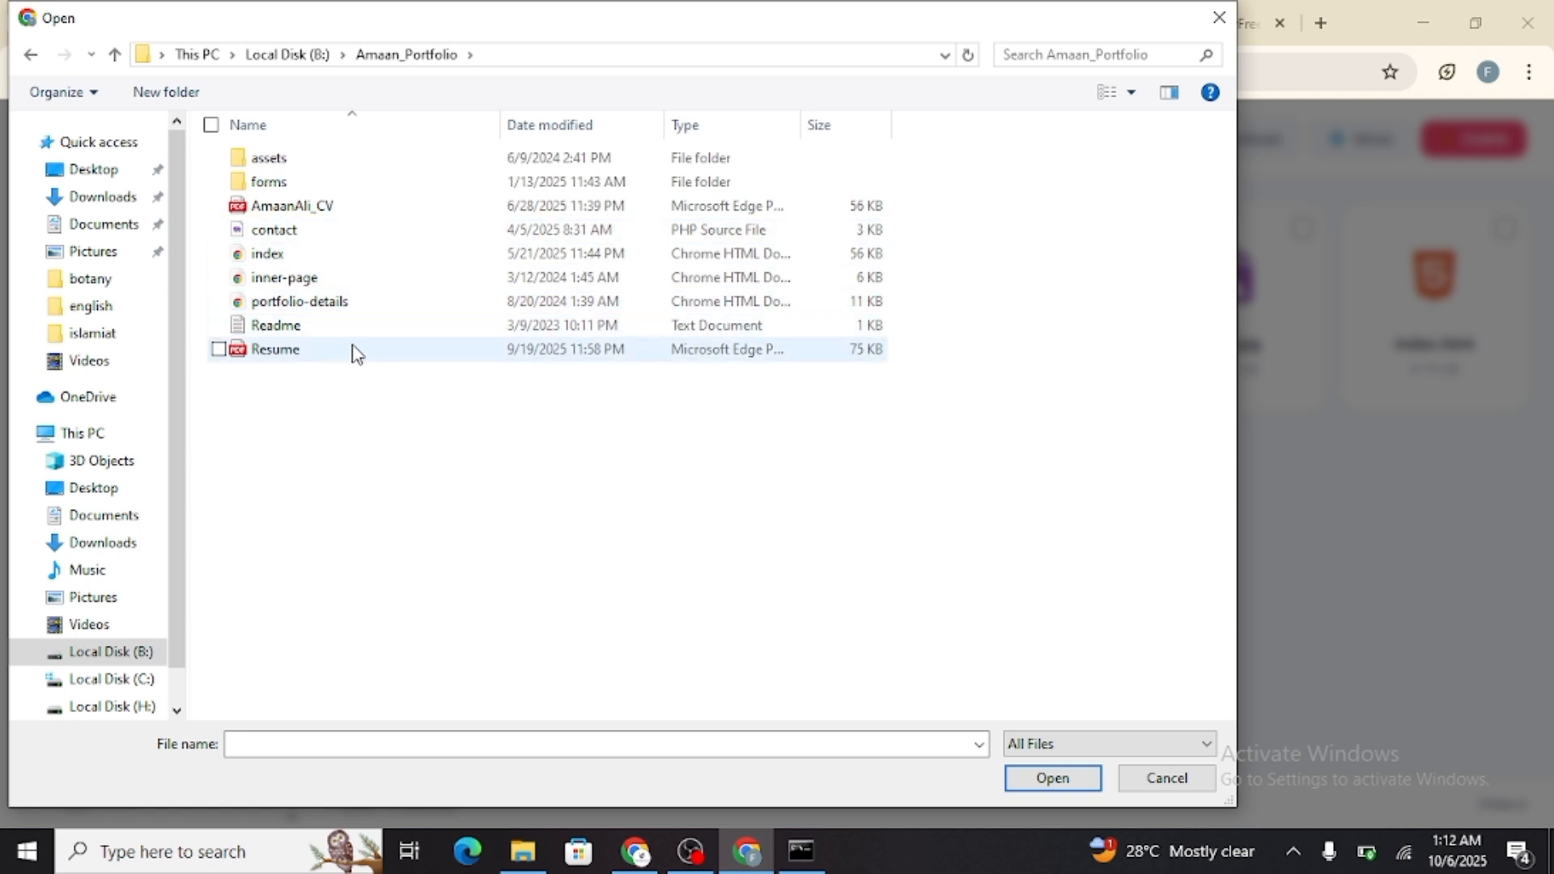
pyautogui.click(1219, 17)
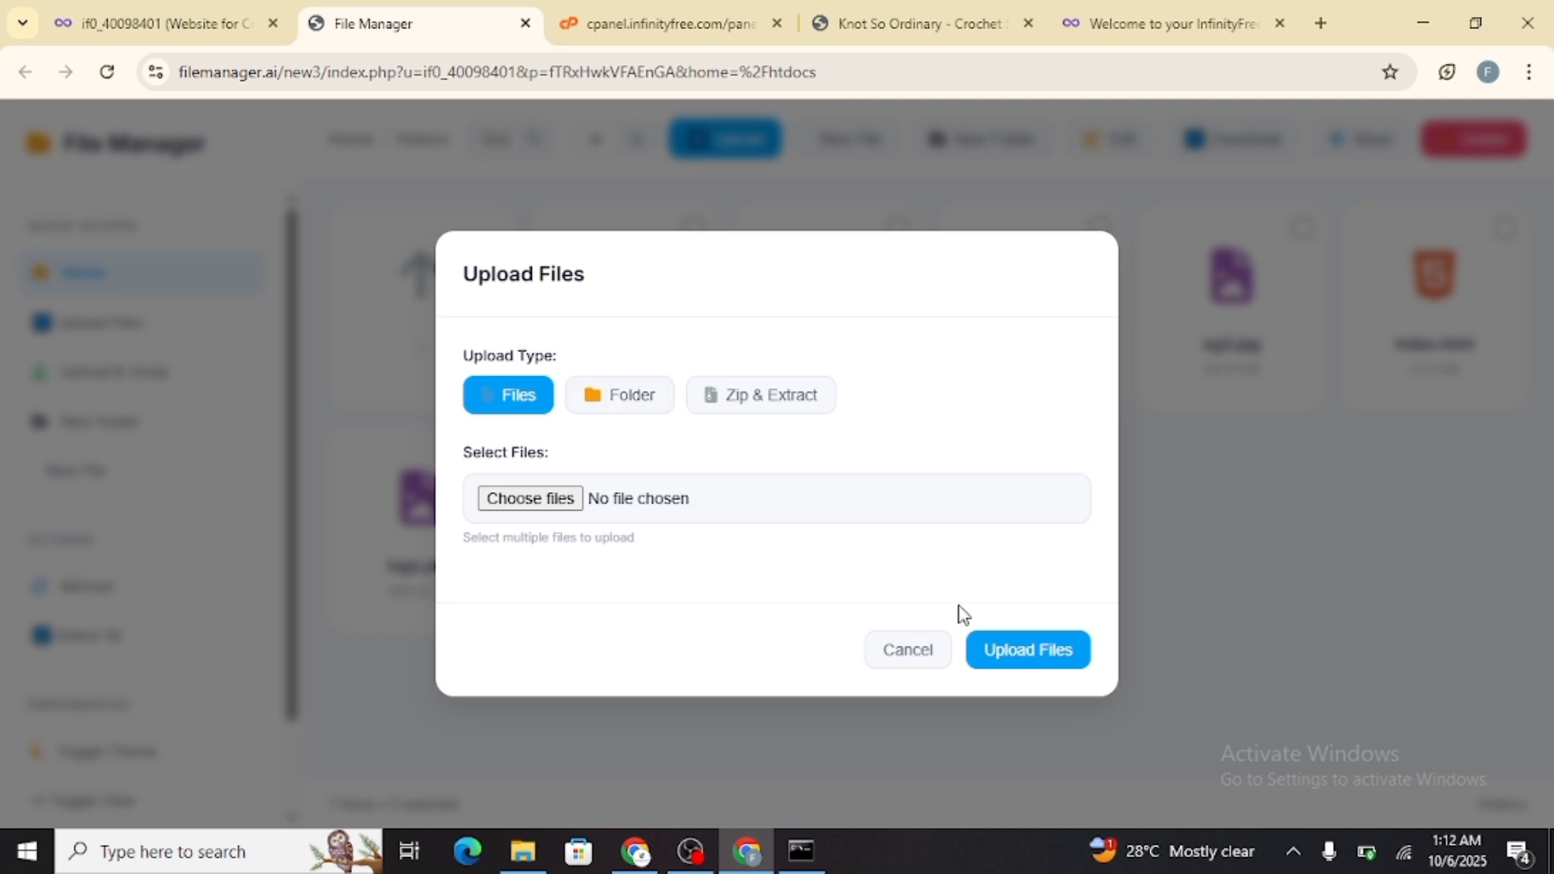
pyautogui.click(1056, 655)
pyautogui.click(970, 226)
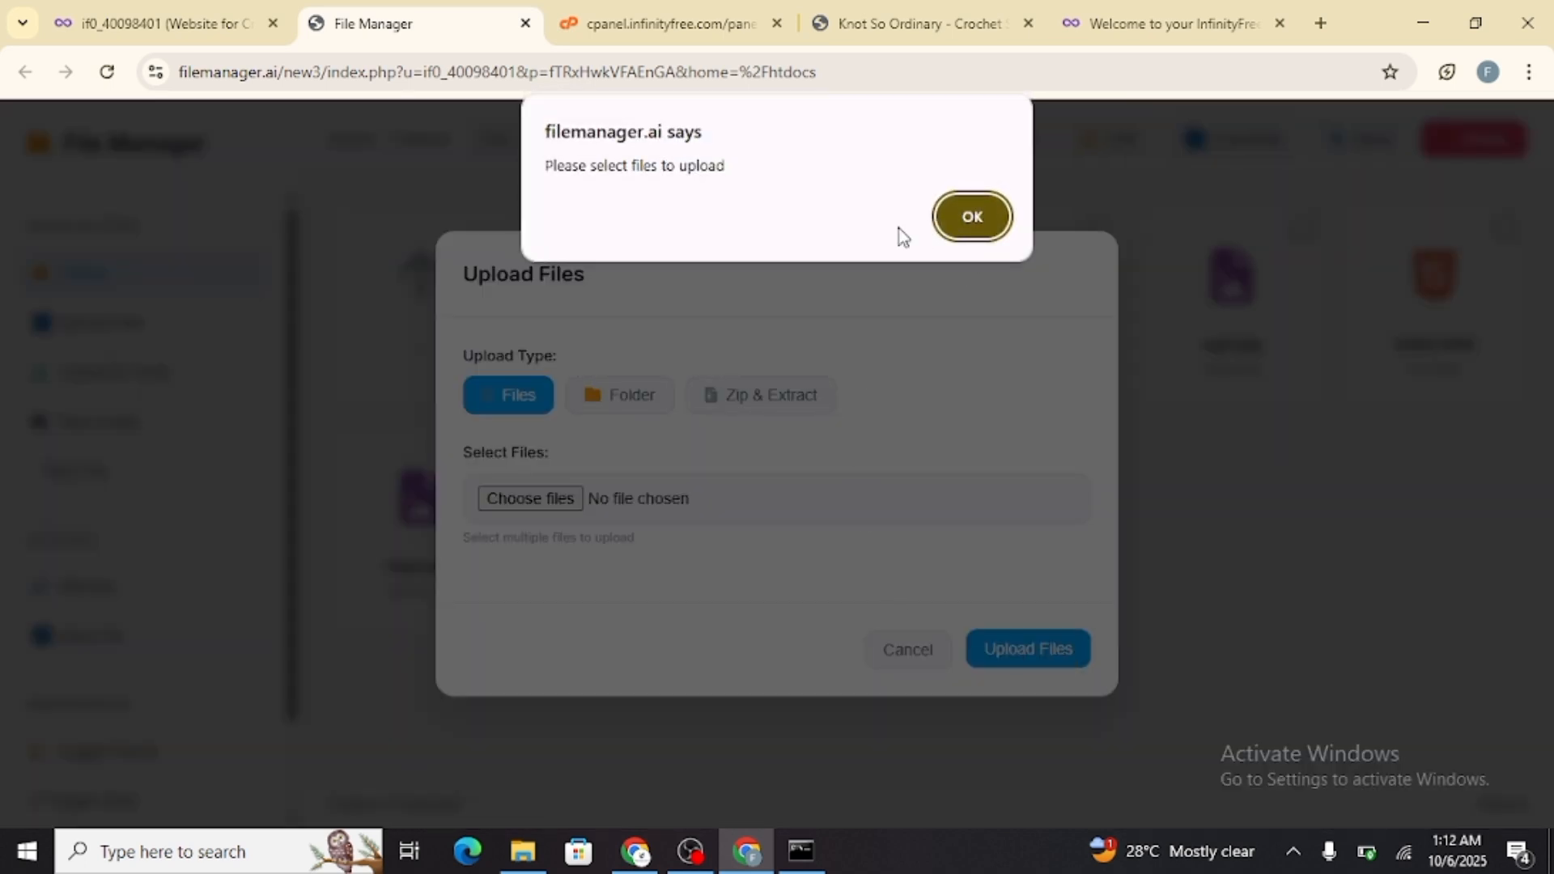
pyautogui.click(907, 657)
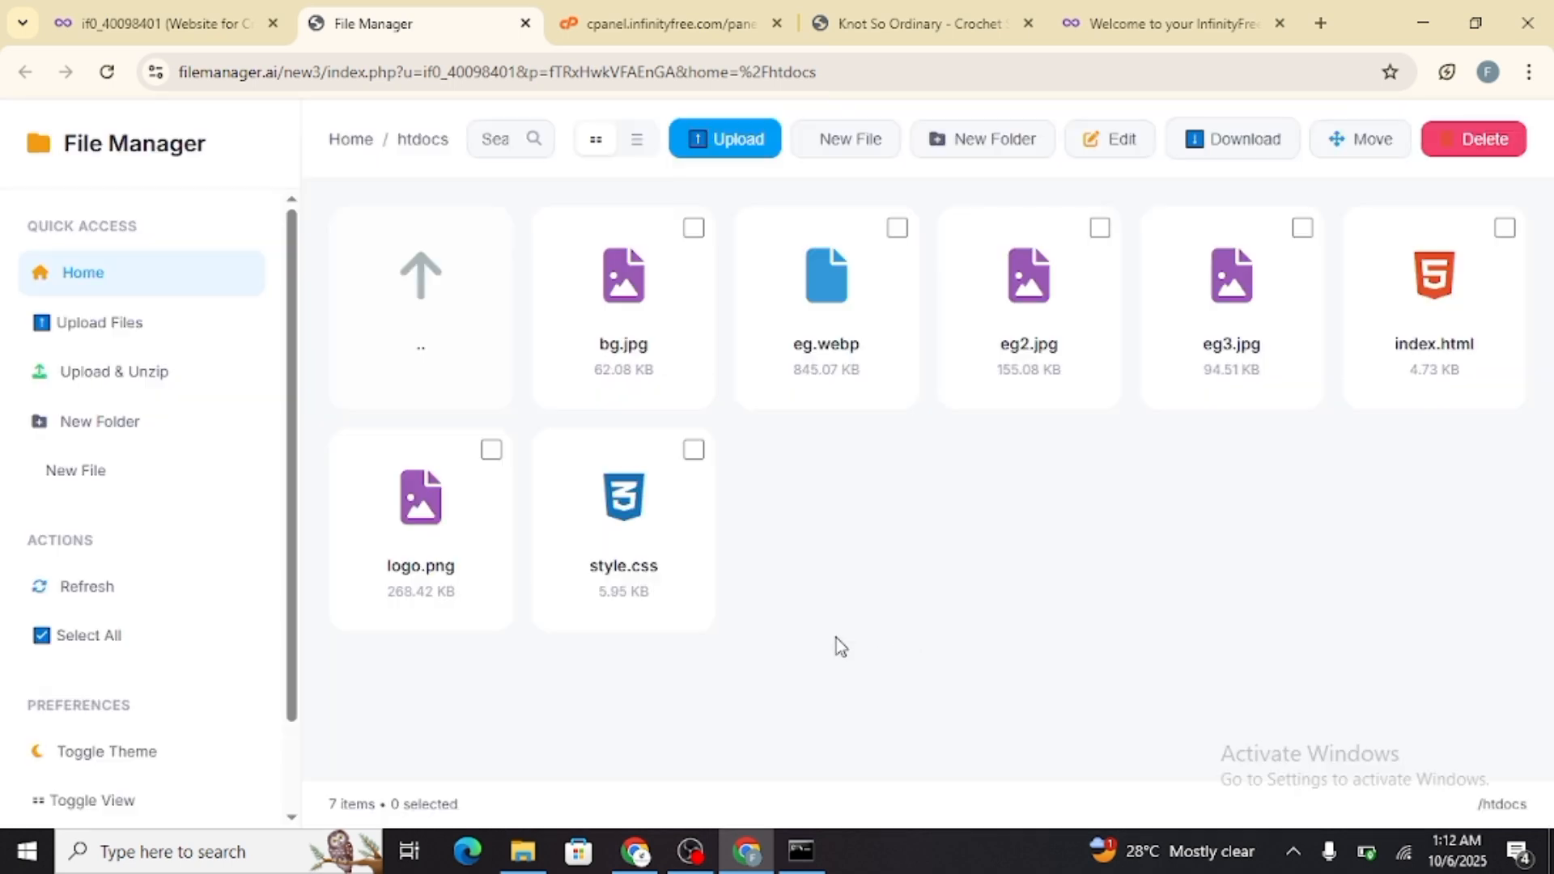
# Reload crochet.infinityfree.me in its browser tab and check the published home page and its address
pyautogui.click(1154, 22)
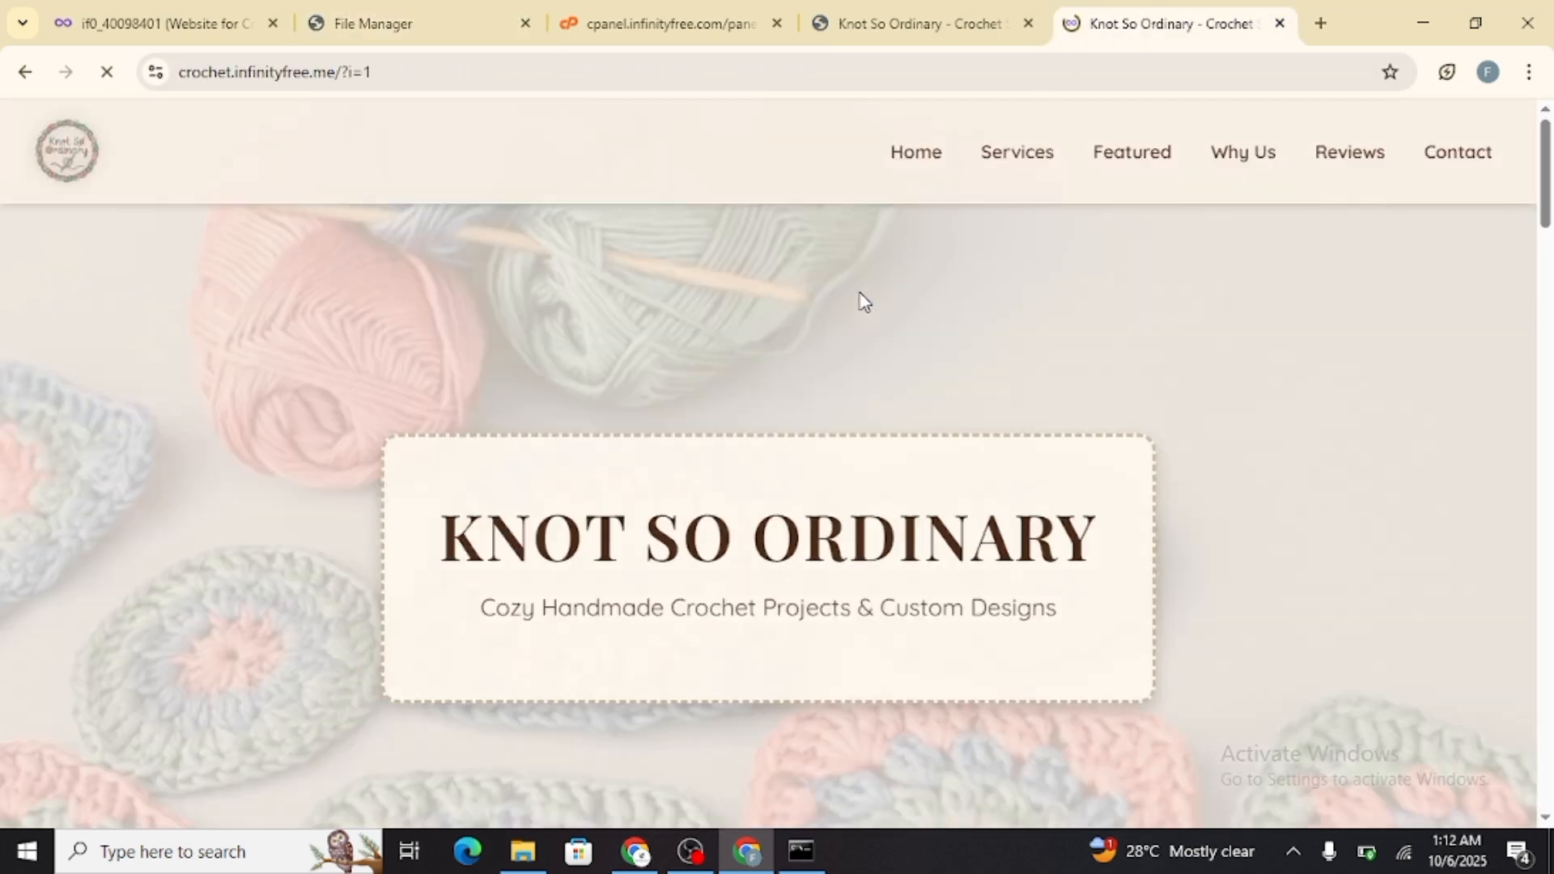
pyautogui.click(208, 71)
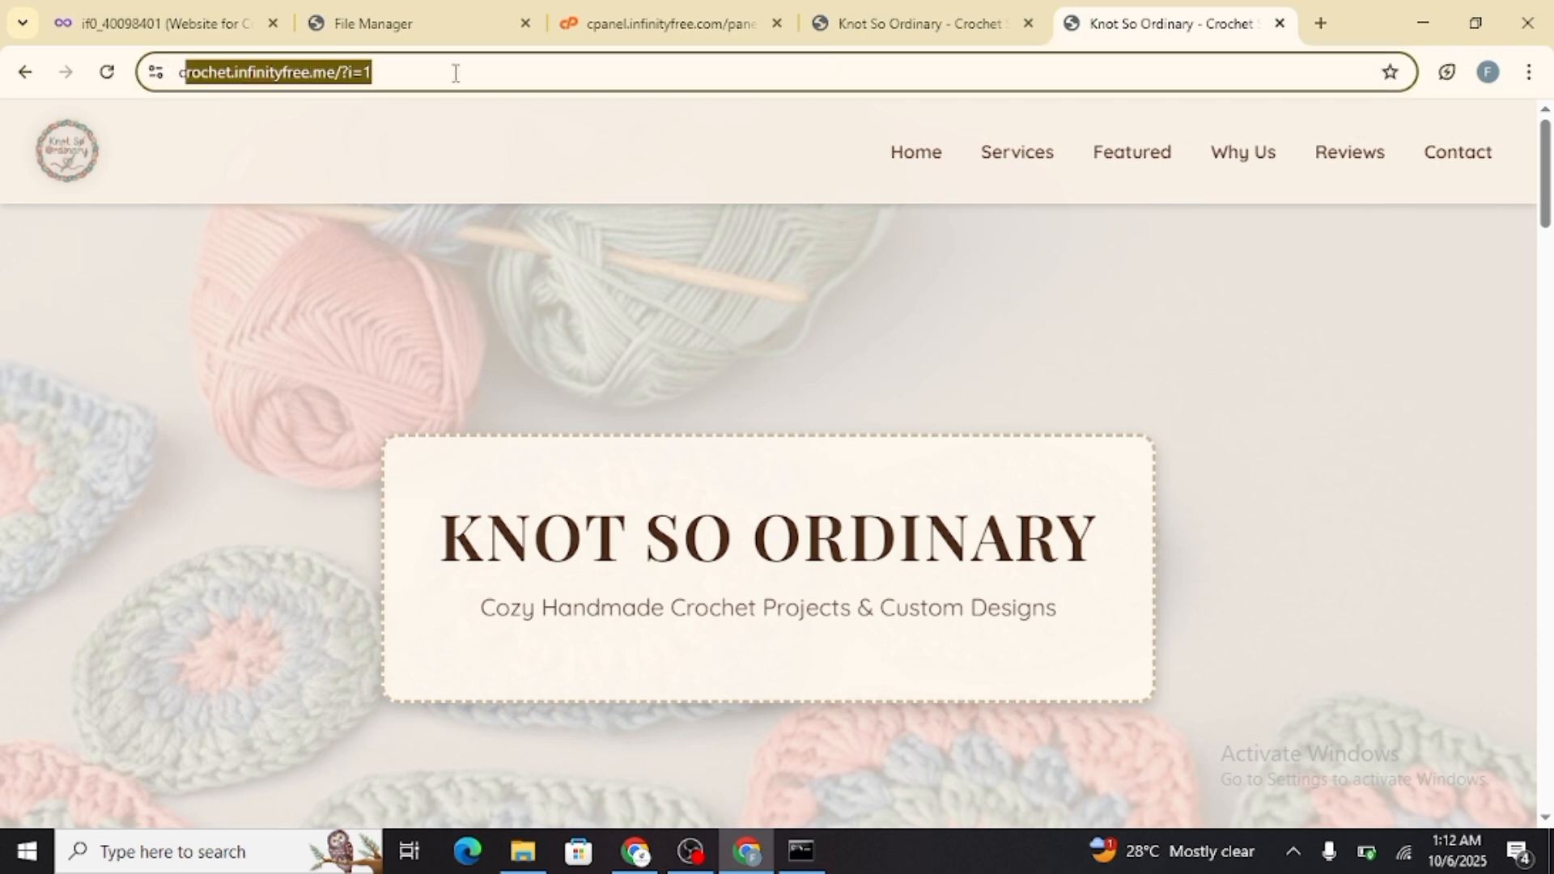
pyautogui.click(455, 71)
# Return to the hosting account page and open its File Manager again in a new tab
pyautogui.click(495, 10)
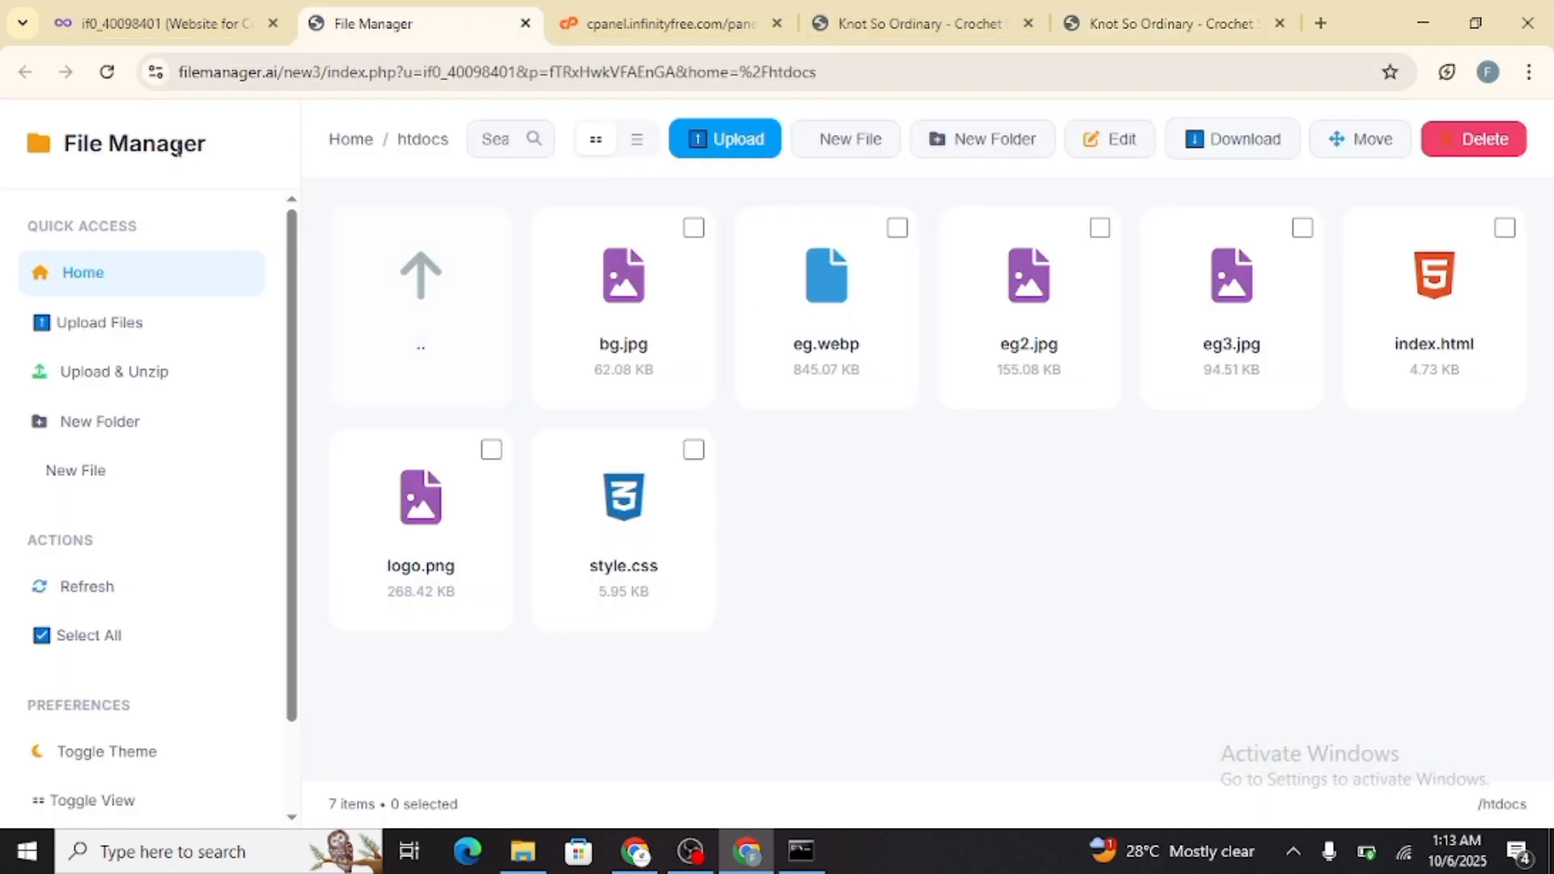
pyautogui.click(129, 24)
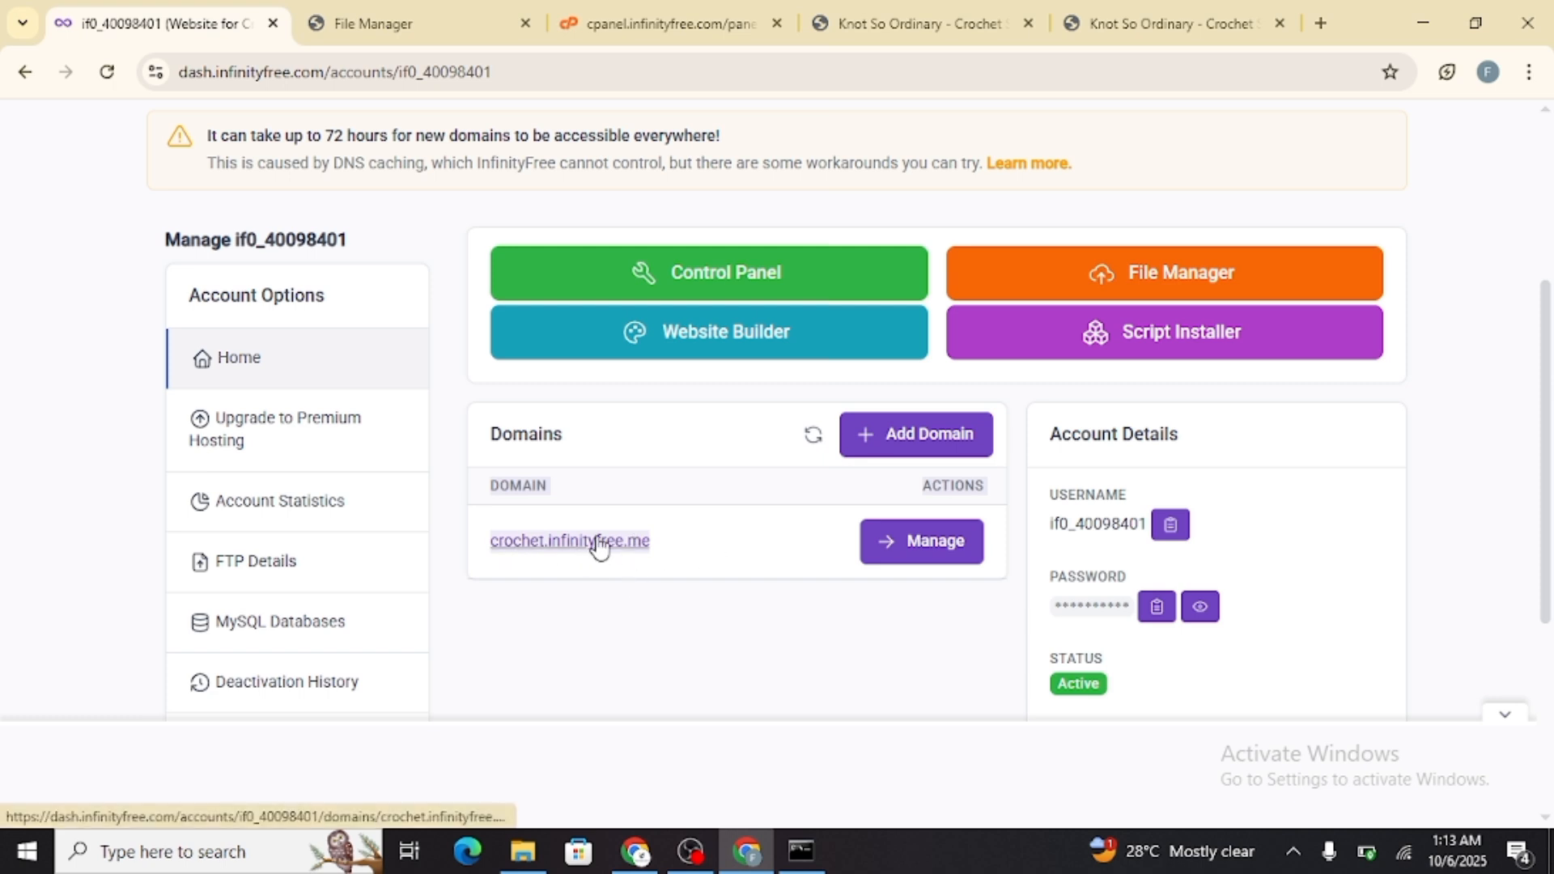
pyautogui.scroll(4, 496, 409)
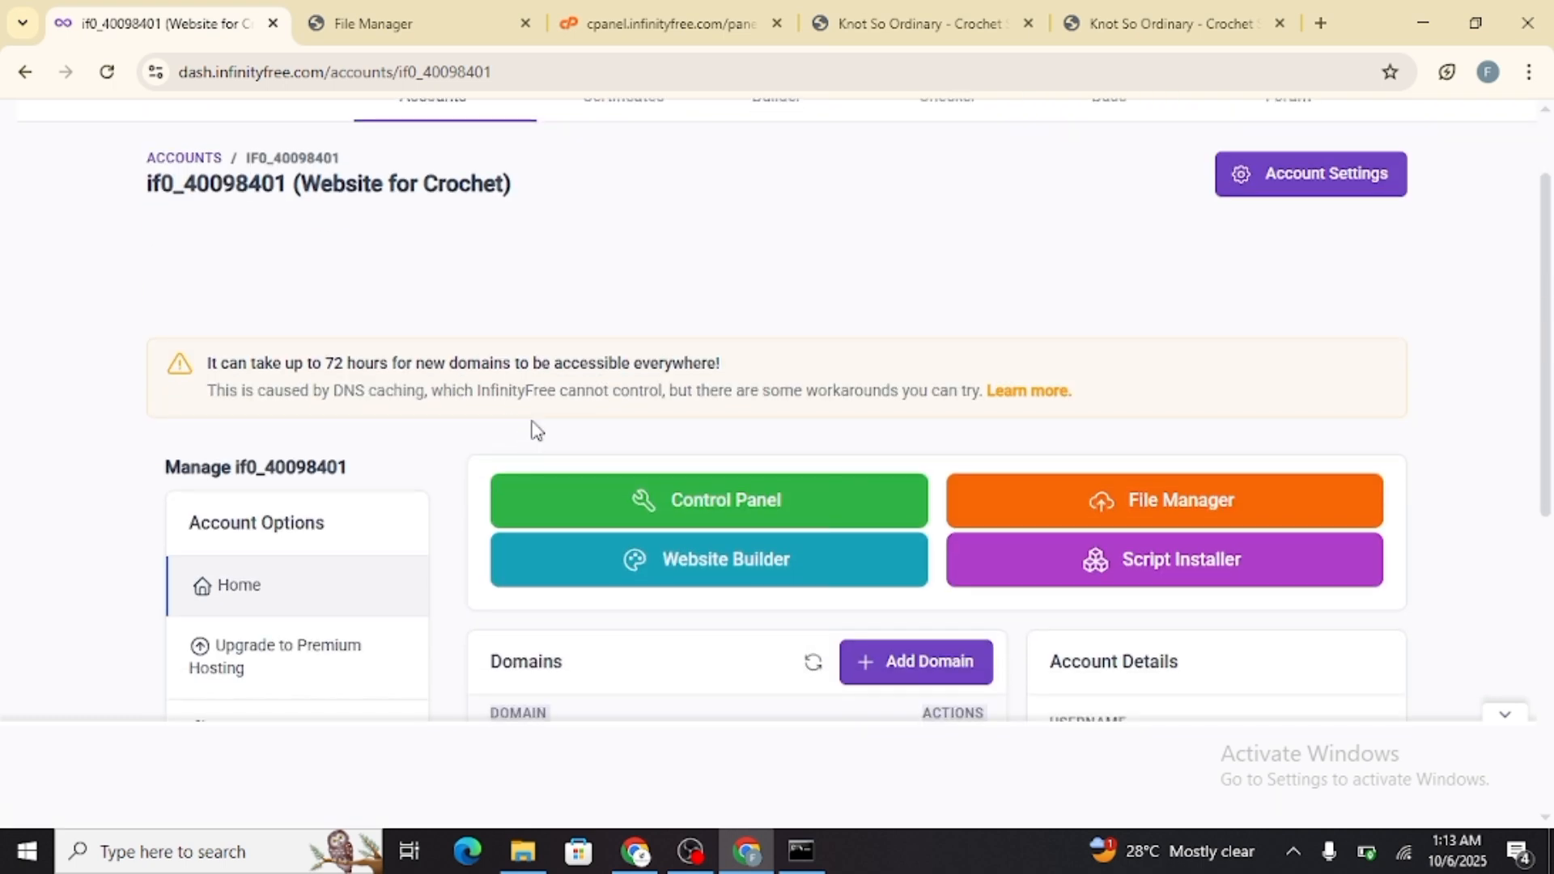
pyautogui.scroll(2, 1002, 517)
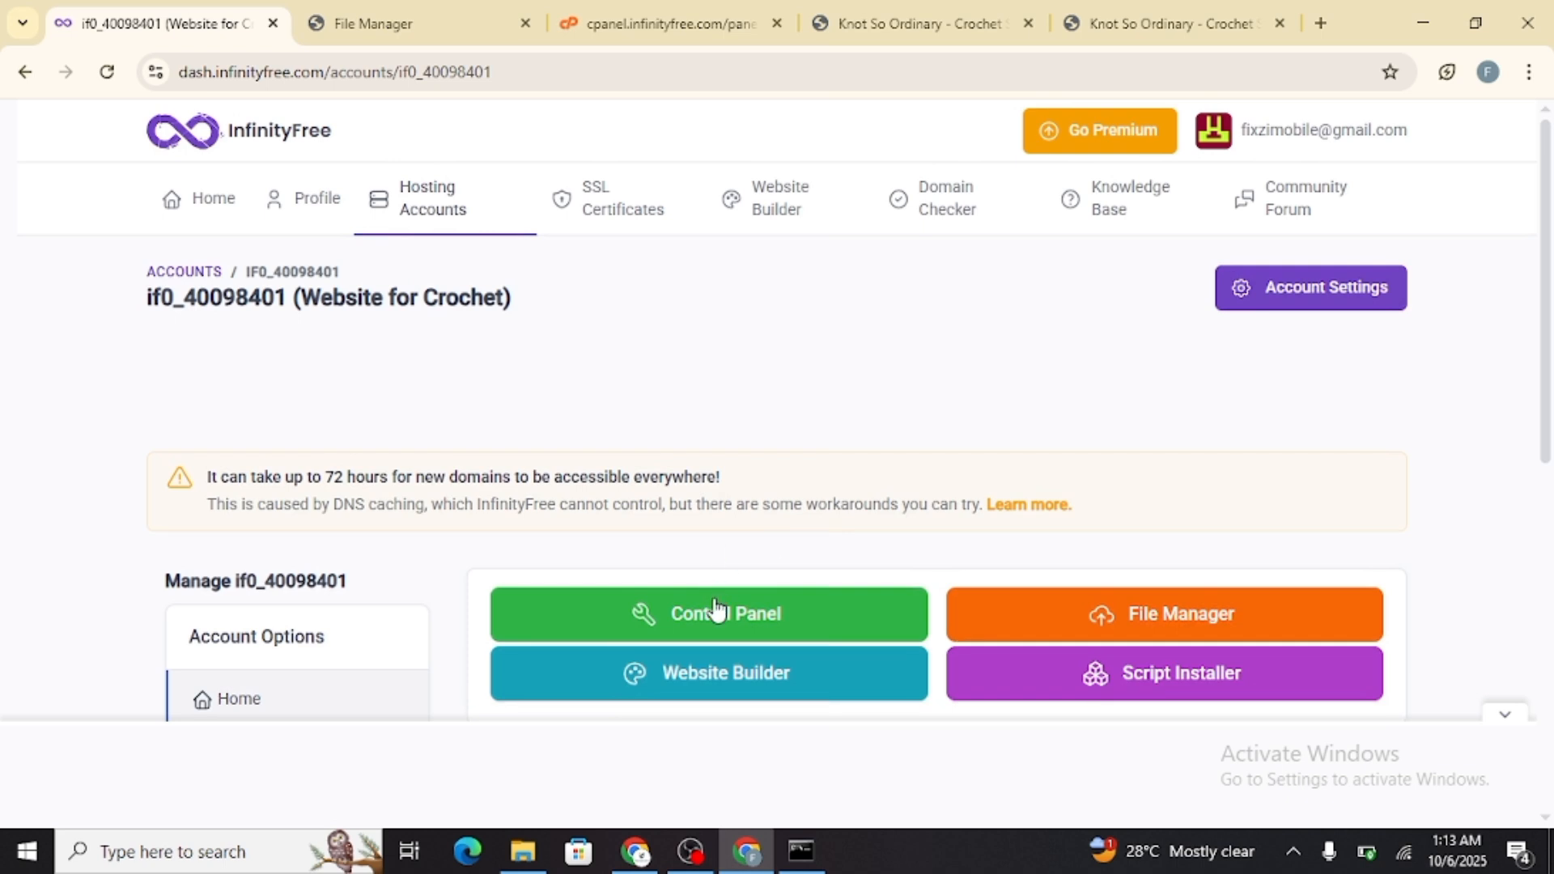
pyautogui.click(1141, 622)
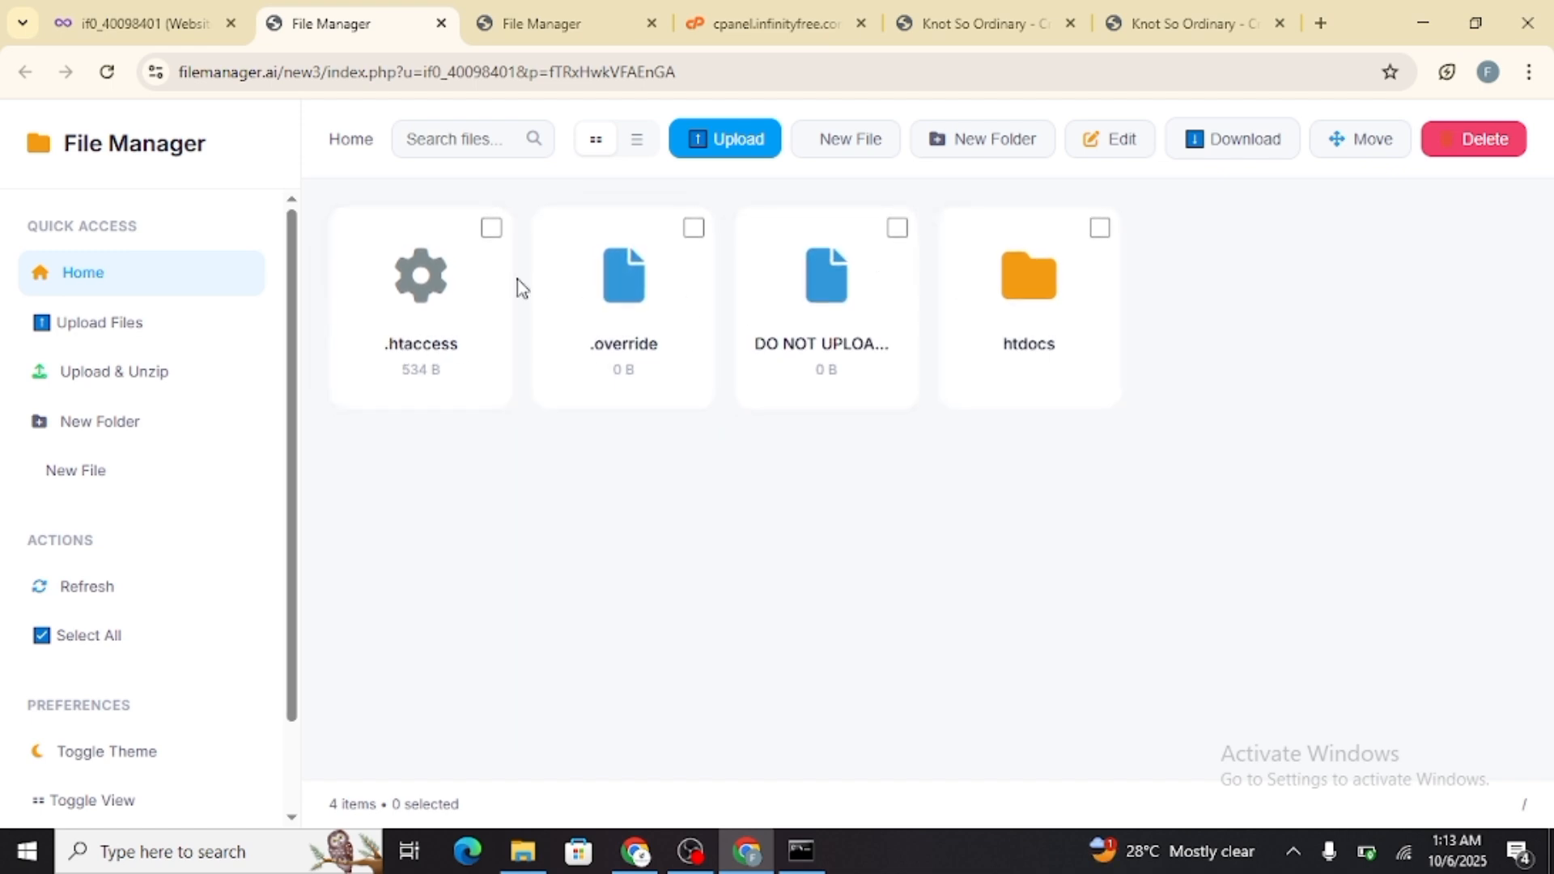
pyautogui.click(986, 143)
pyautogui.click(675, 451)
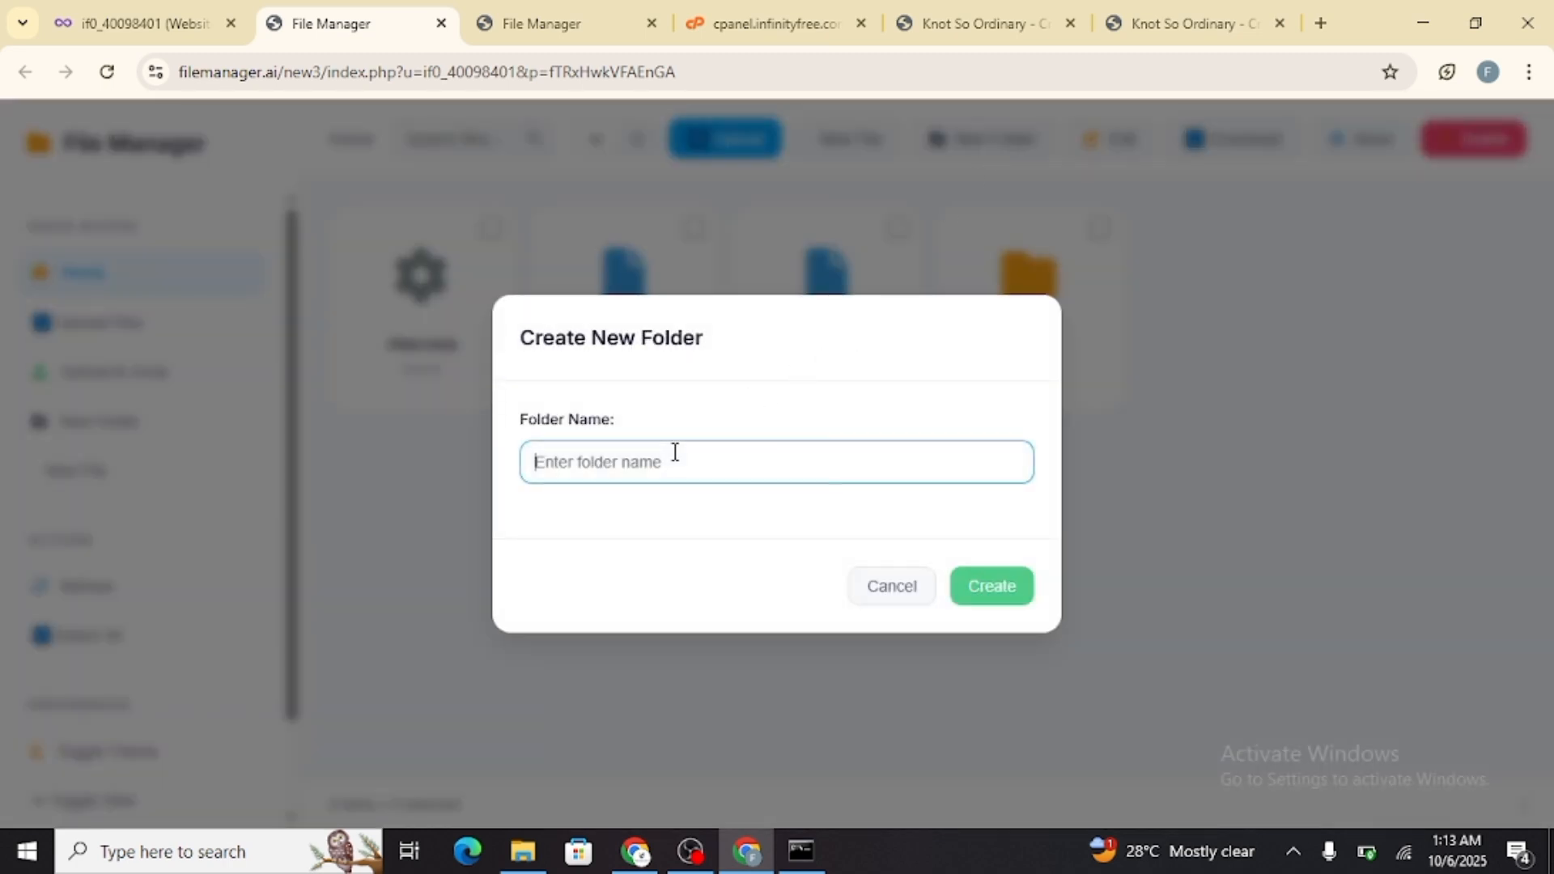
pyautogui.click(893, 588)
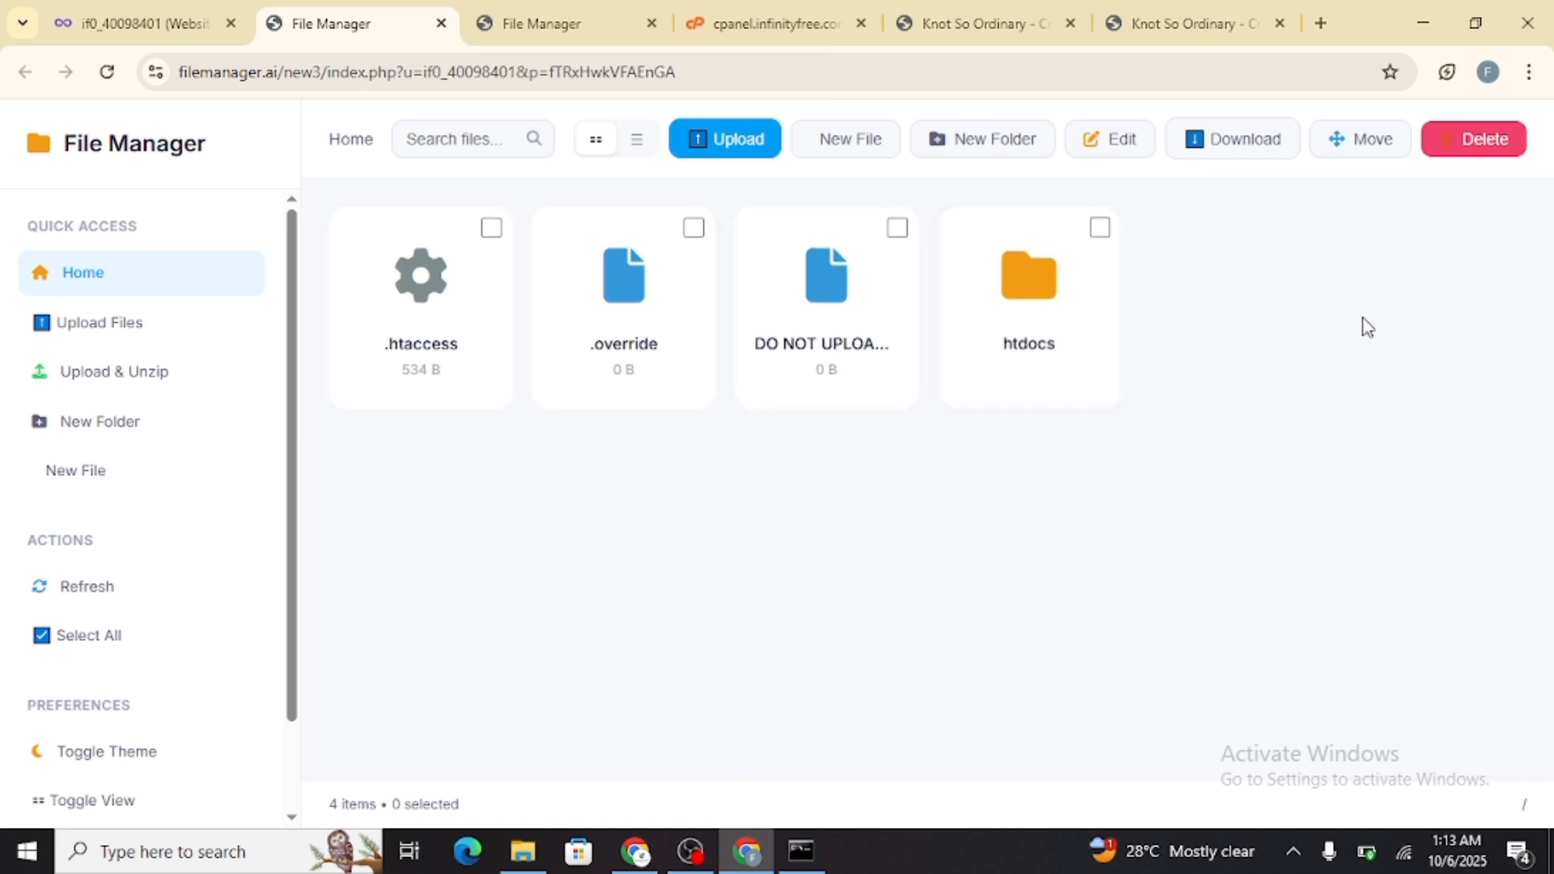
# Enter the htdocs folder to view the uploaded website files
pyautogui.doubleClick(1035, 324)
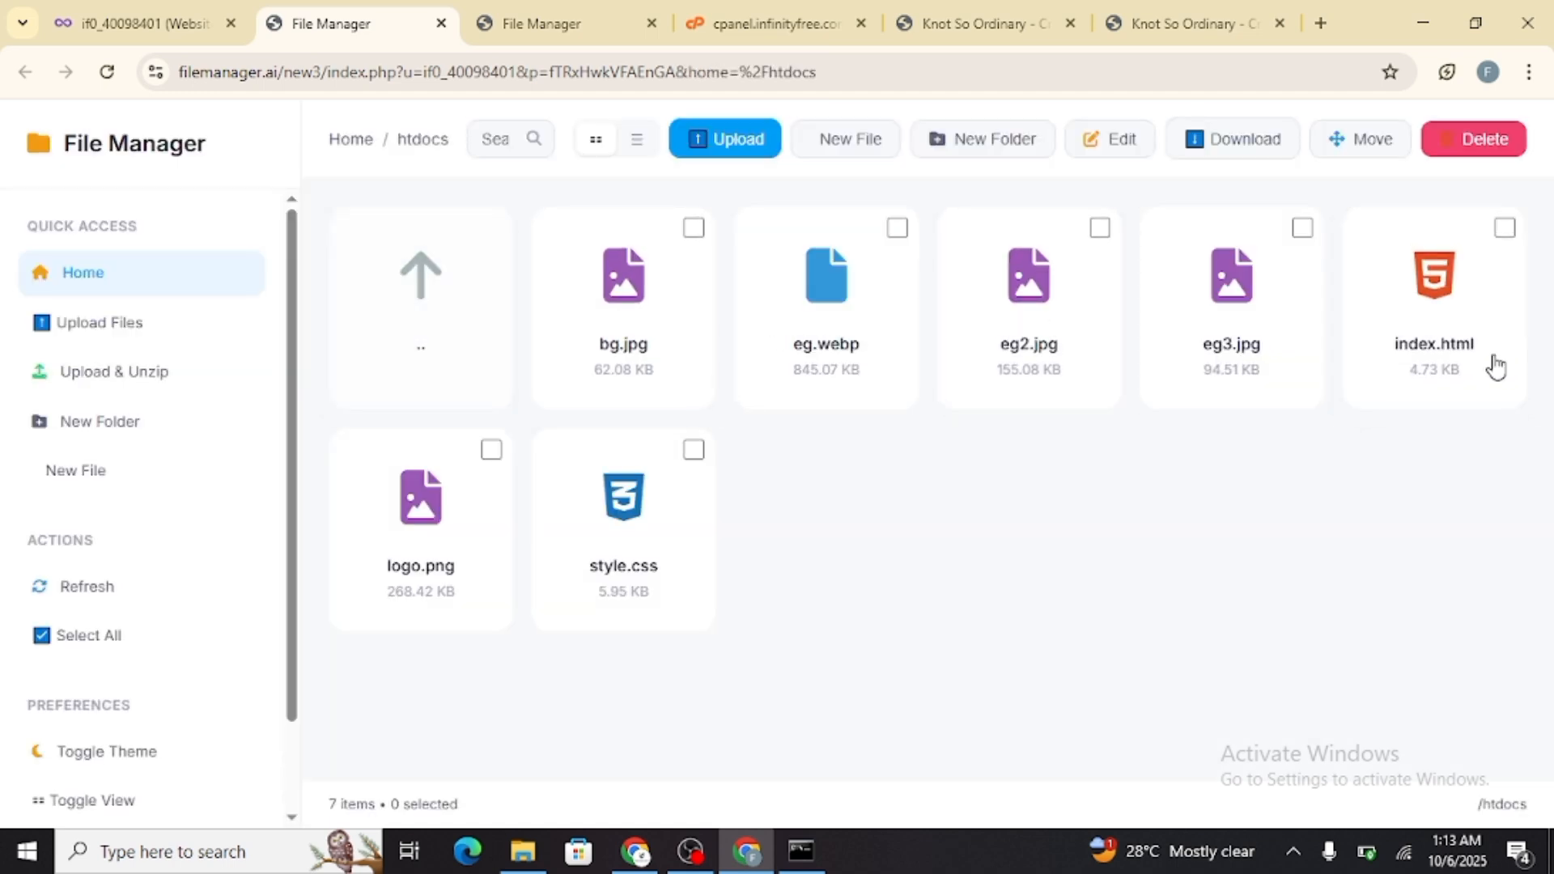
# View the live crochet site in its browser tab, and open the list of hosting accounts in the InfinityFree dashboard
pyautogui.click(1113, 28)
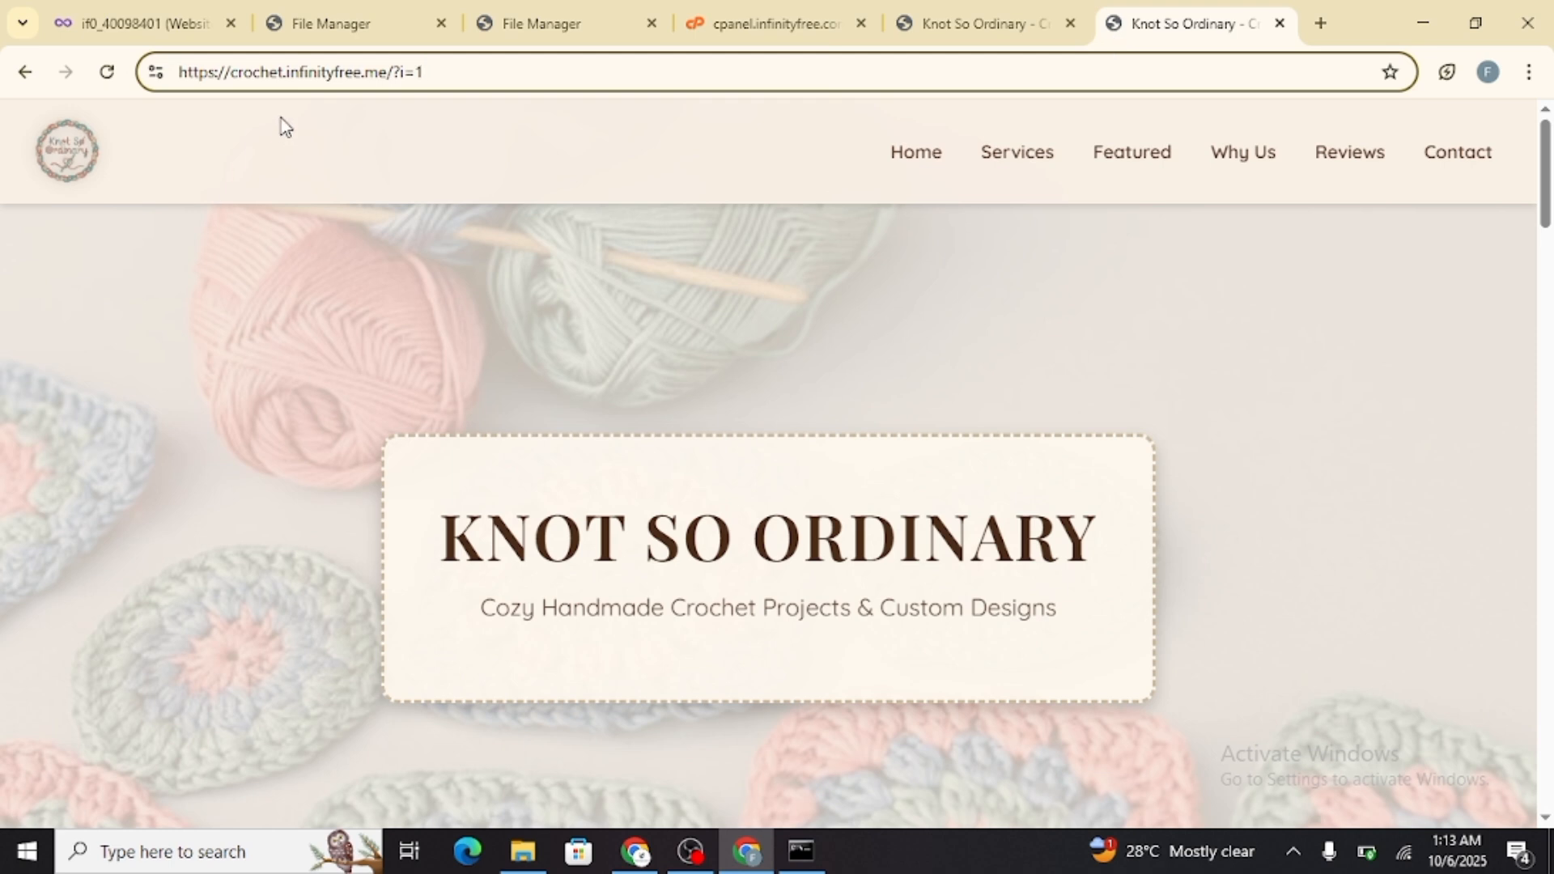
pyautogui.click(145, 23)
pyautogui.scroll(-4, 385, 454)
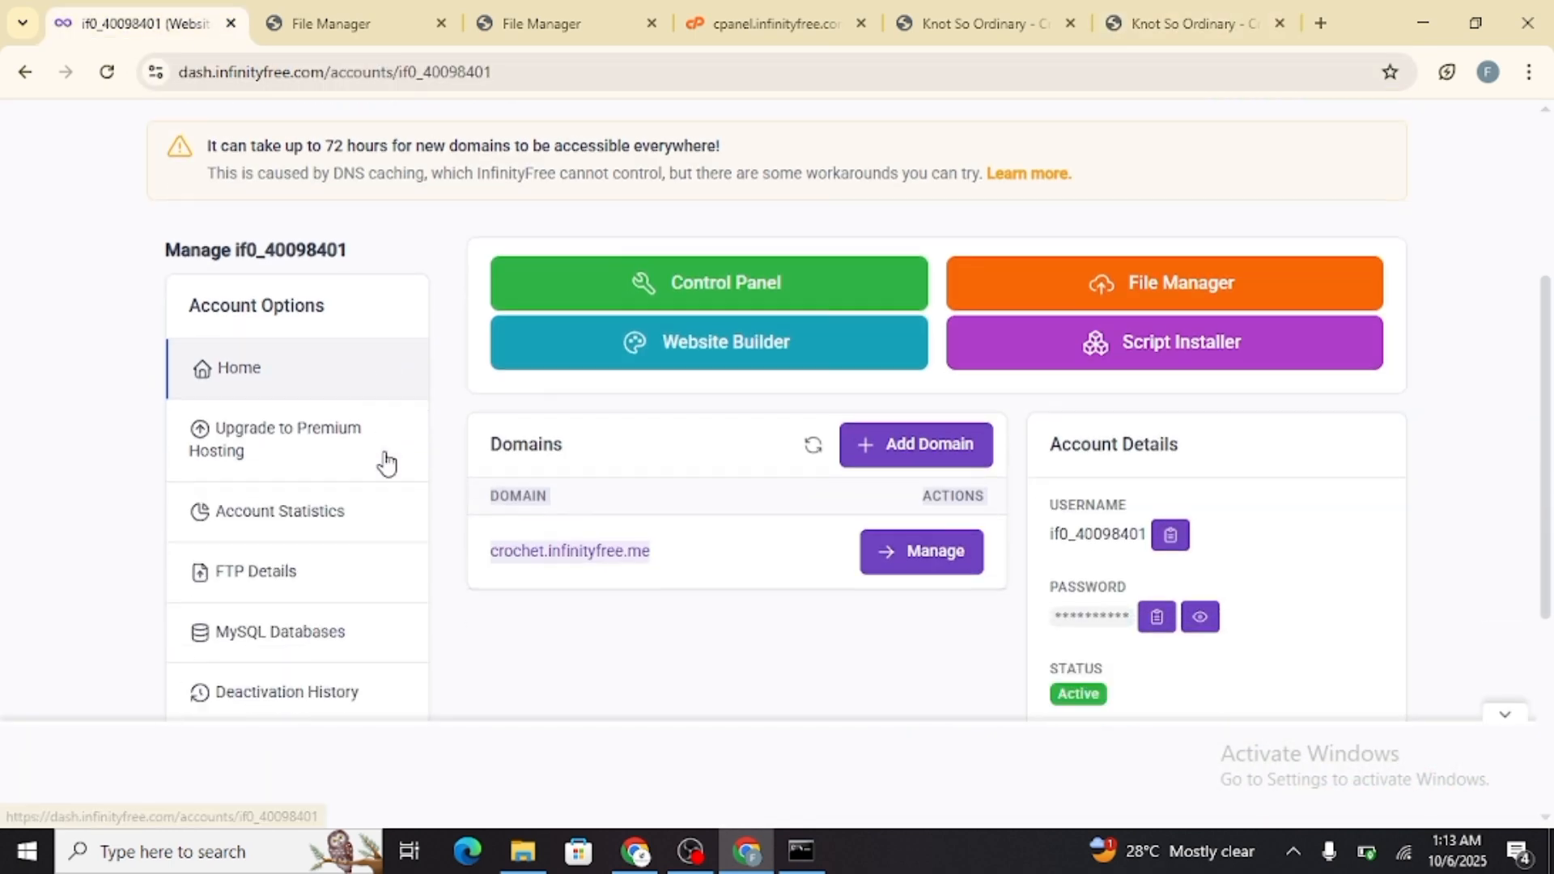
pyautogui.scroll(5, 385, 460)
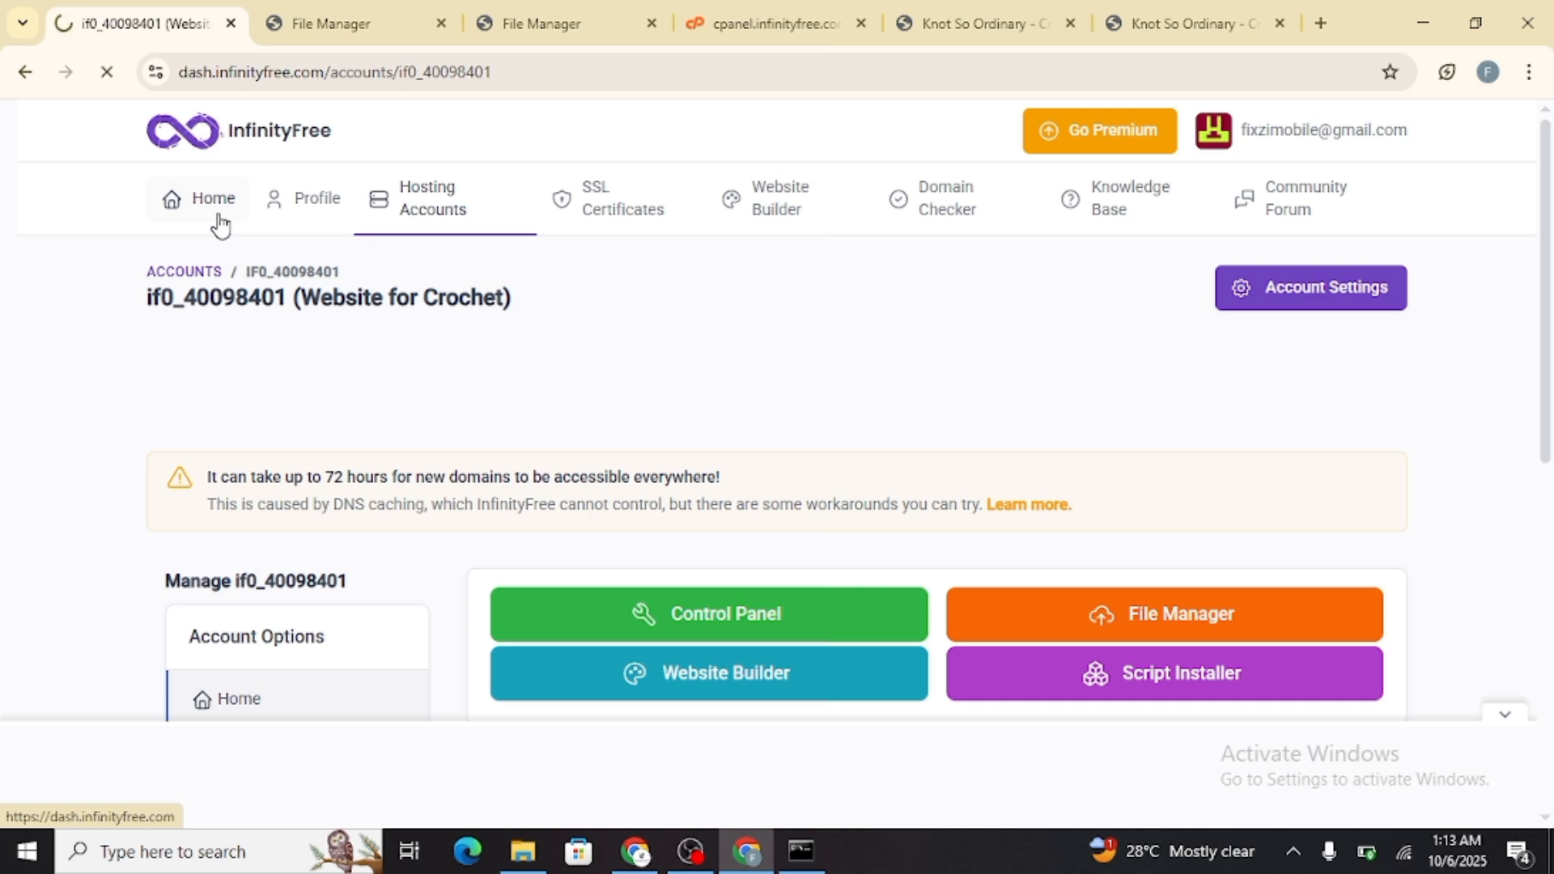
pyautogui.scroll(-3, 961, 356)
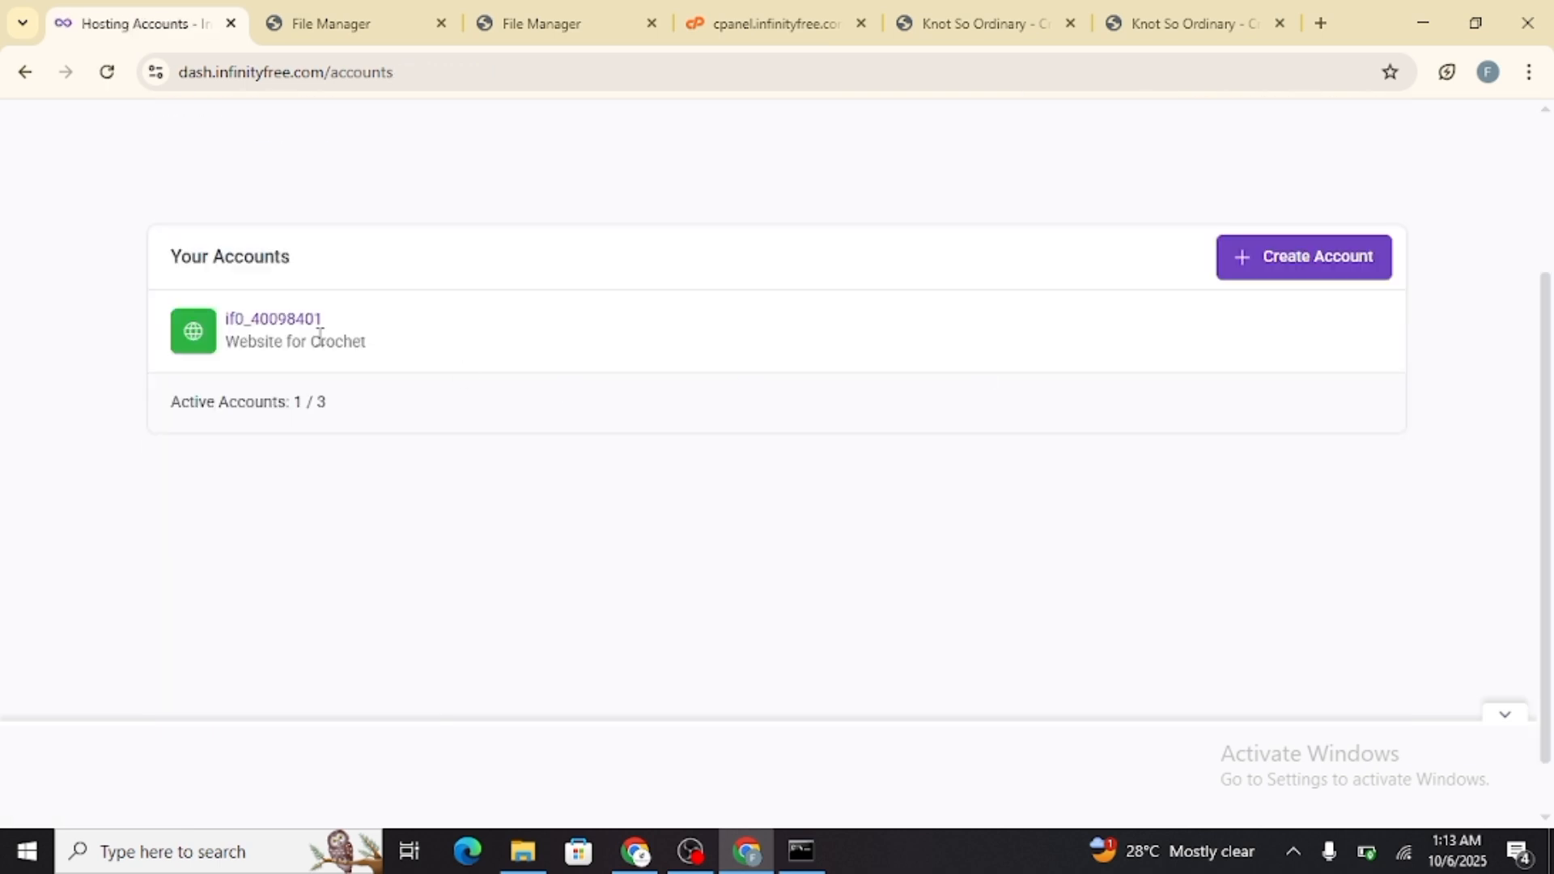
# Start creating another hosting account and choose the free InfinityFree plan at $0
pyautogui.click(1323, 275)
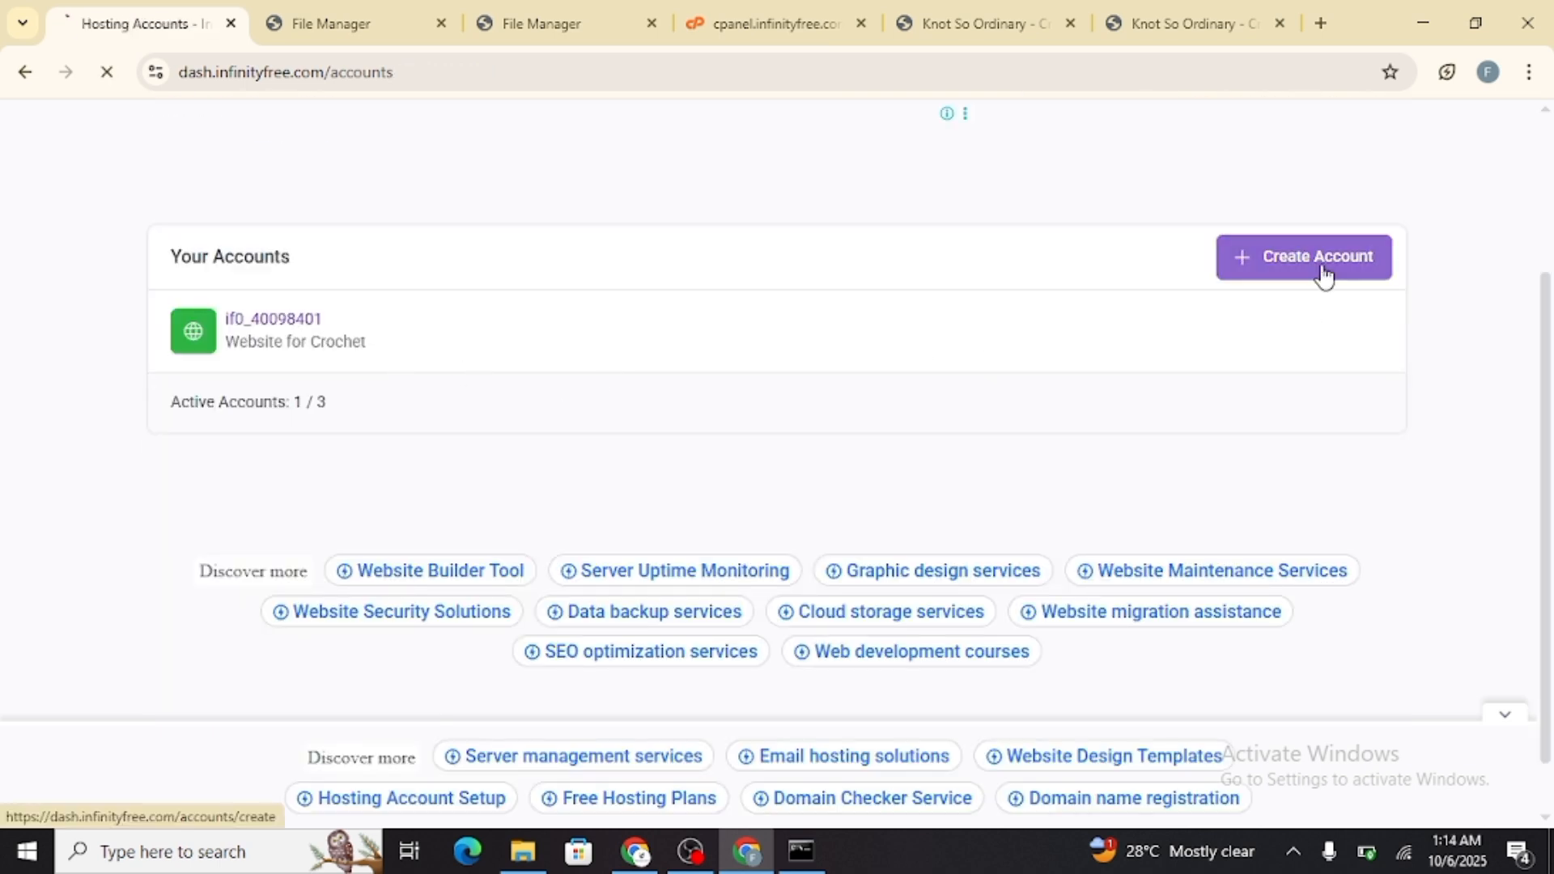
pyautogui.scroll(-7, 337, 513)
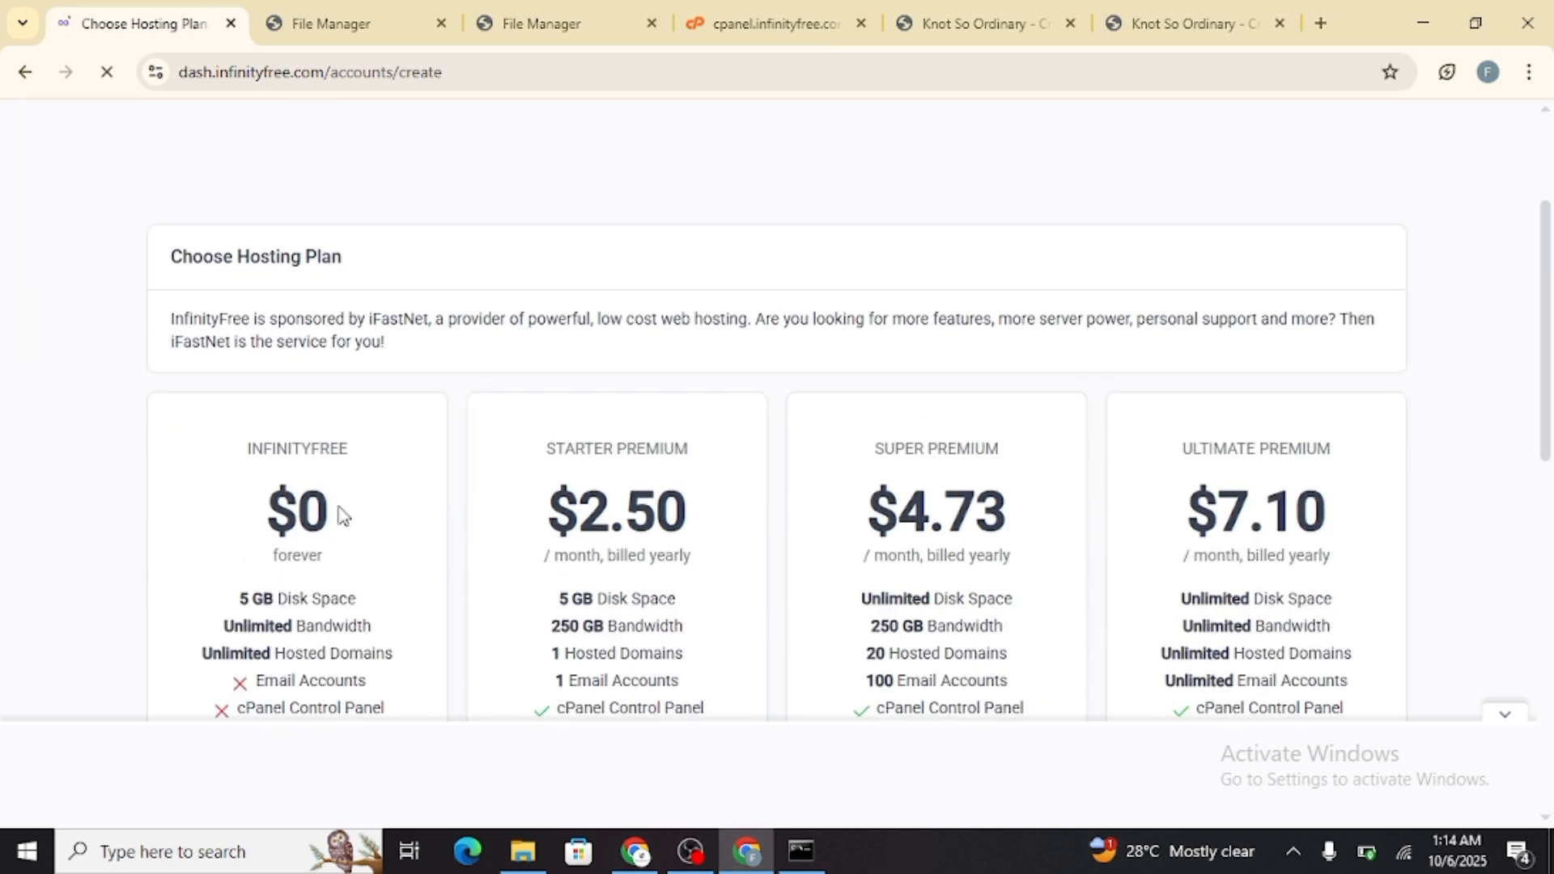
pyautogui.click(310, 647)
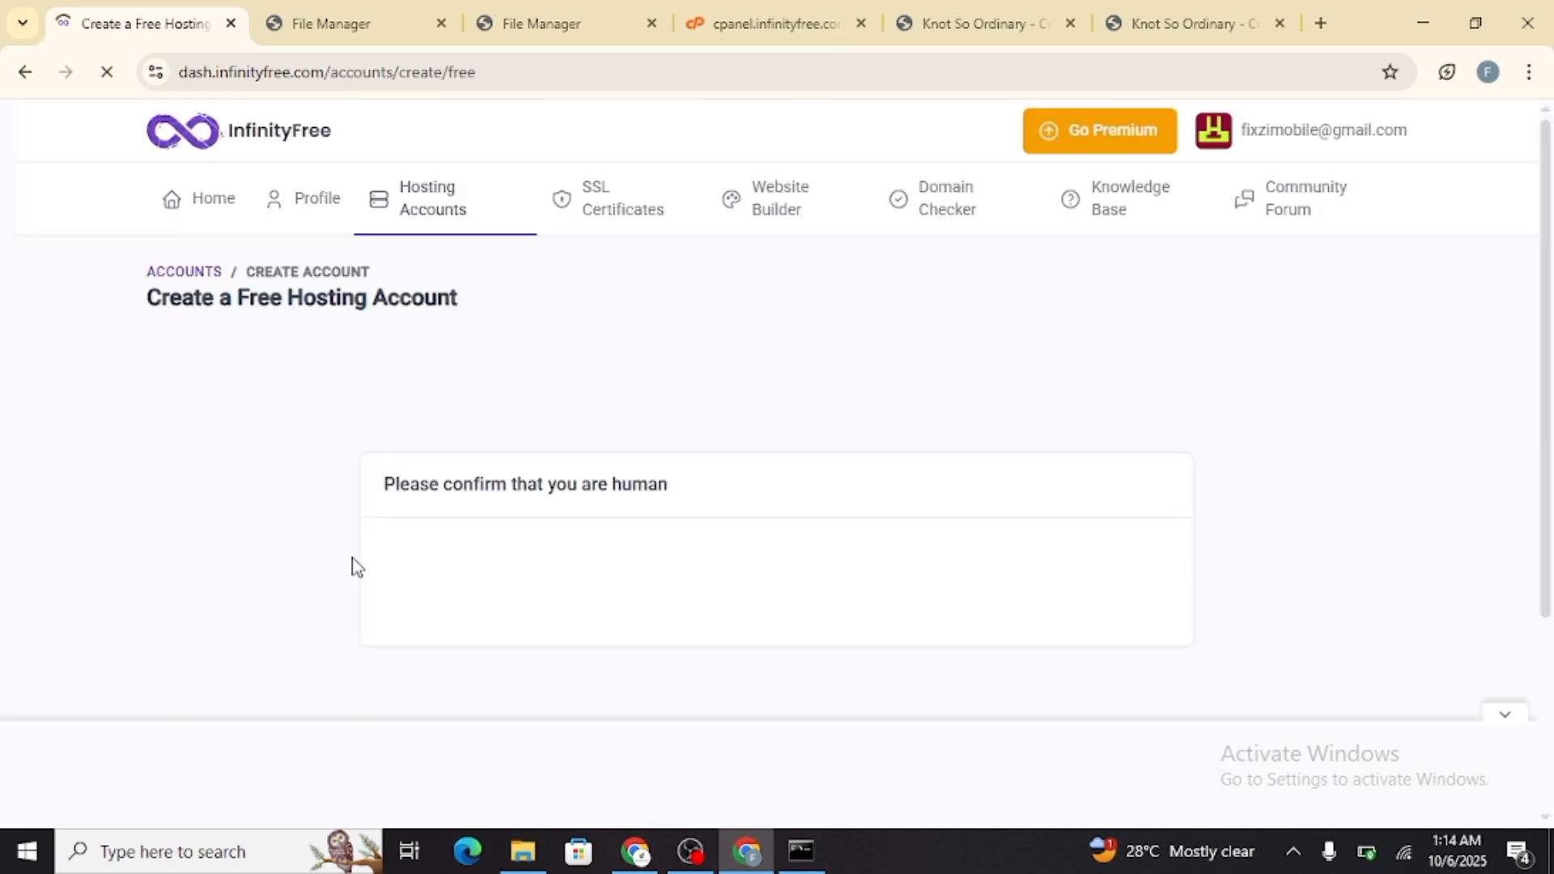
# Choose a free subdomain as the new account's domain type and open the subdomain name for entry
pyautogui.scroll(-3, 473, 437)
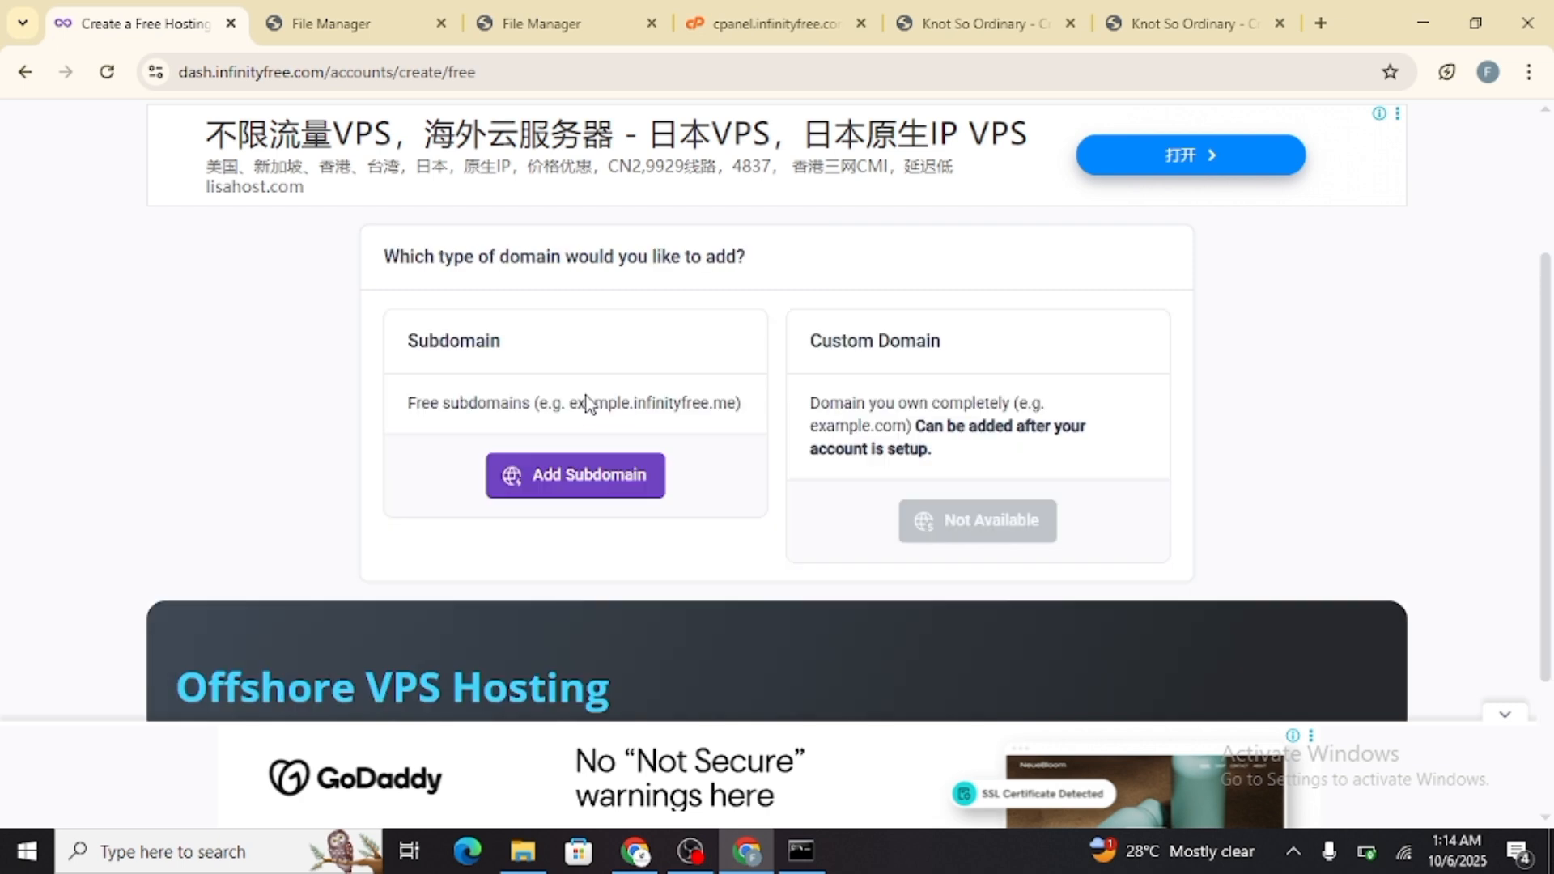
pyautogui.click(591, 499)
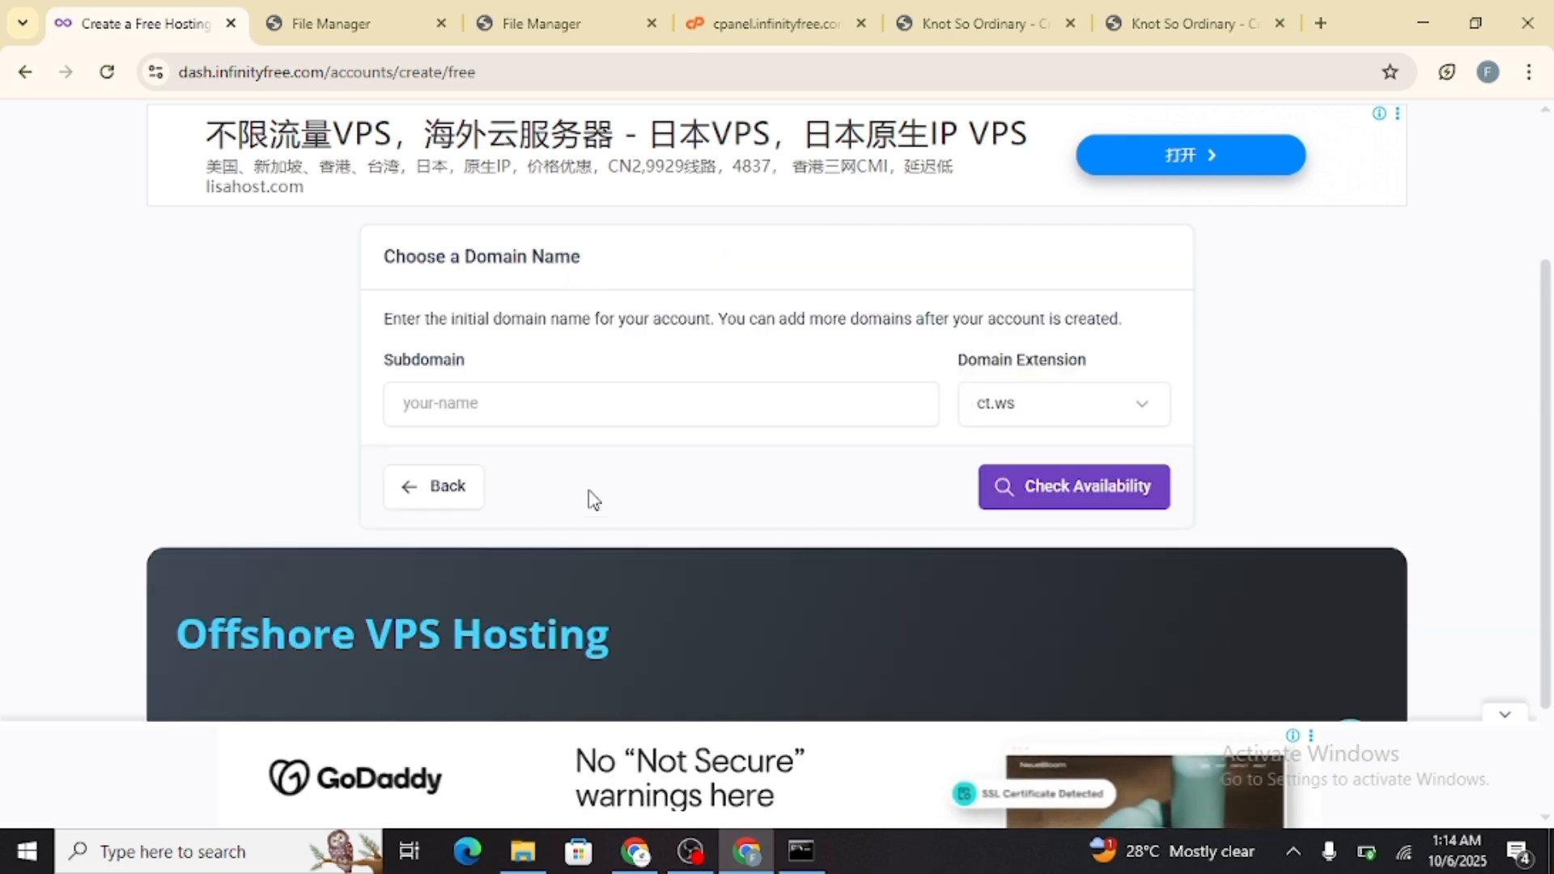
pyautogui.click(548, 396)
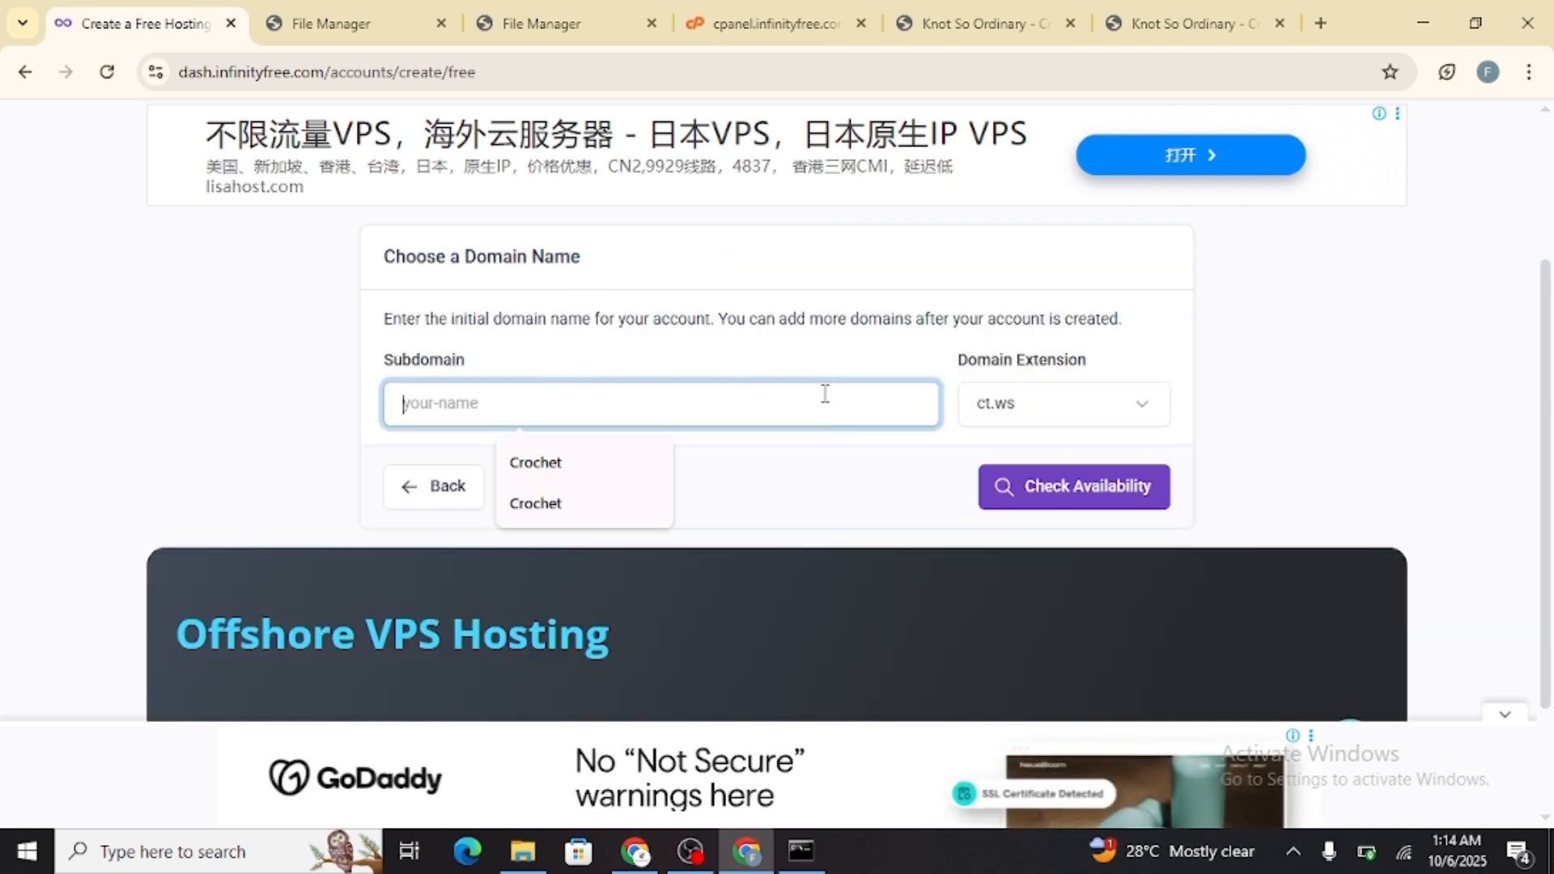